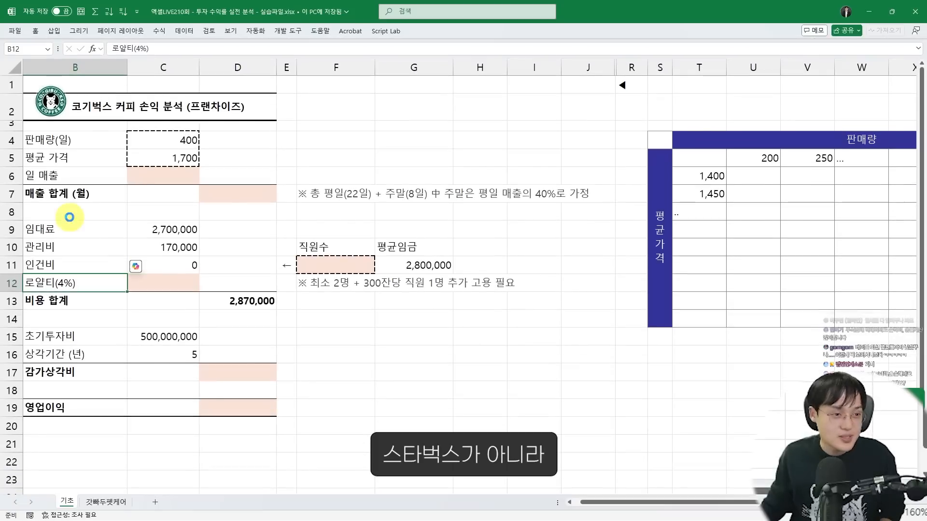
Step: Examine the coffee franchise profit analysis title and its daily sales volume and average price assumptions
{"action": "key", "text": "ctrl+2"}
{"action": "left_click_drag", "start_coordinate": [120, 116], "coordinate": [179, 182]}
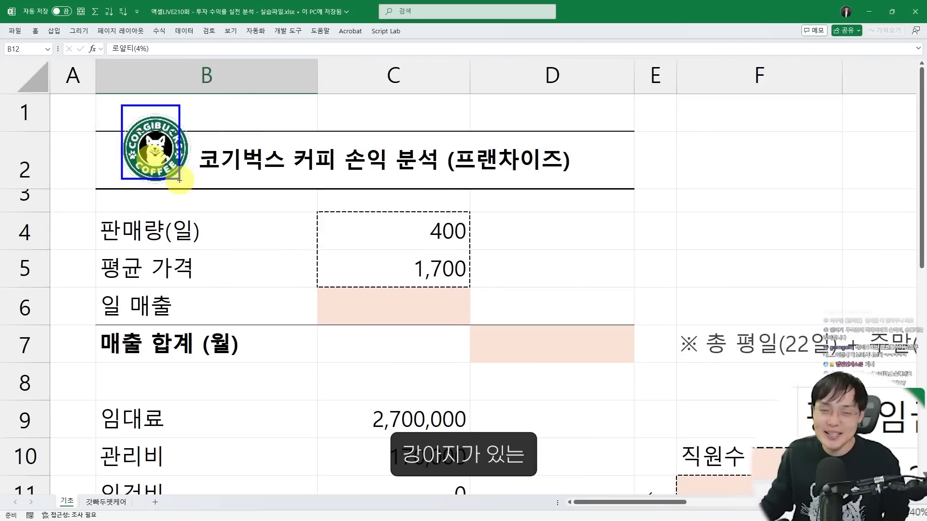
{"action": "key", "text": "Escape"}
{"action": "scroll", "coordinate": [198, 166], "scroll_direction": "down", "scroll_amount": 4}
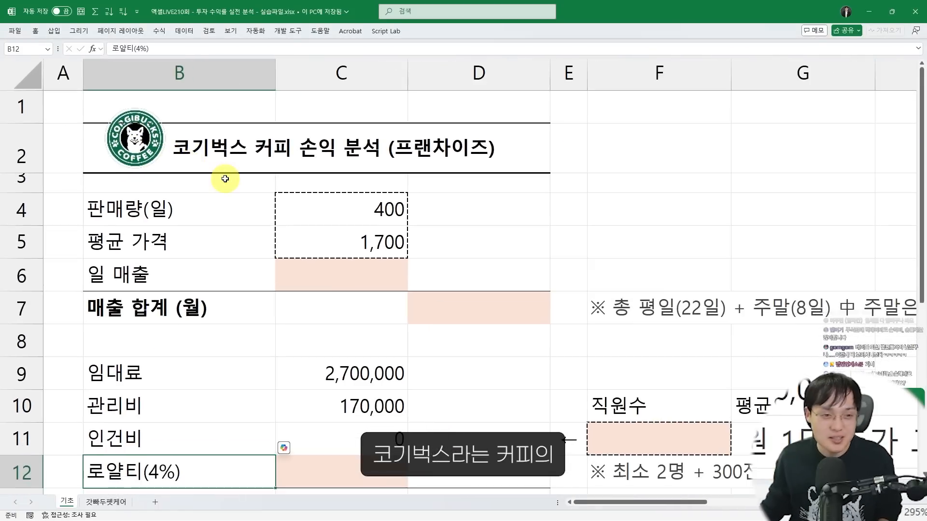
{"action": "scroll", "coordinate": [235, 180], "scroll_direction": "down", "scroll_amount": 4}
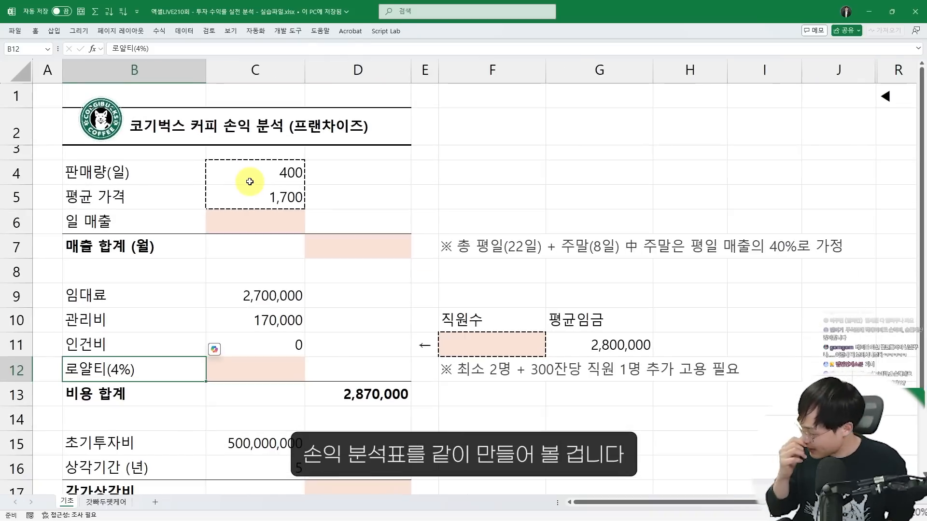
{"action": "scroll", "coordinate": [249, 182], "scroll_direction": "down", "scroll_amount": 2}
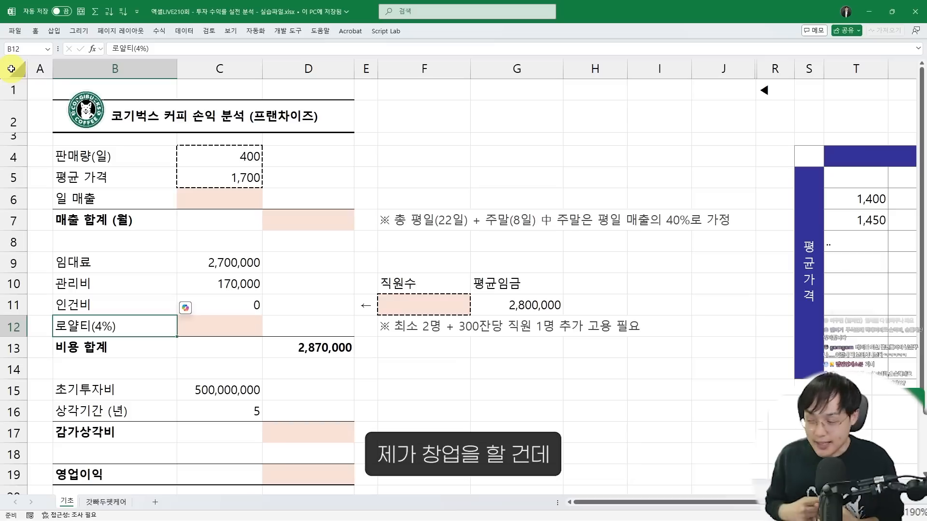
{"action": "left_click_drag", "start_coordinate": [68, 83], "coordinate": [330, 139]}
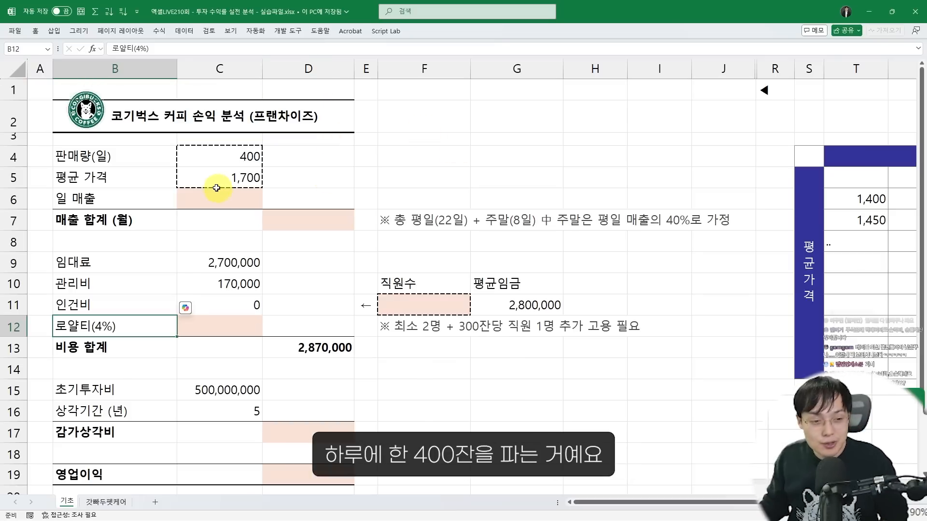
{"action": "left_click_drag", "start_coordinate": [173, 145], "coordinate": [272, 168]}
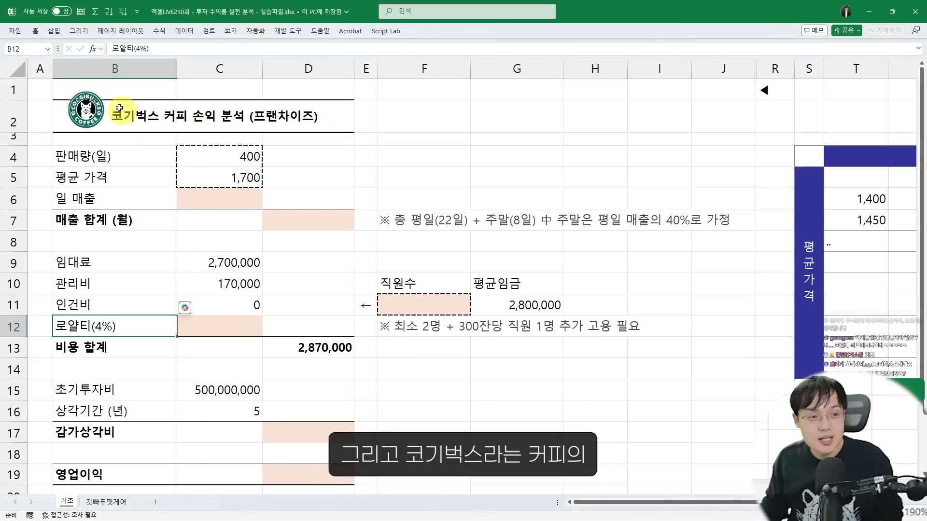
{"action": "left_click_drag", "start_coordinate": [107, 100], "coordinate": [166, 124]}
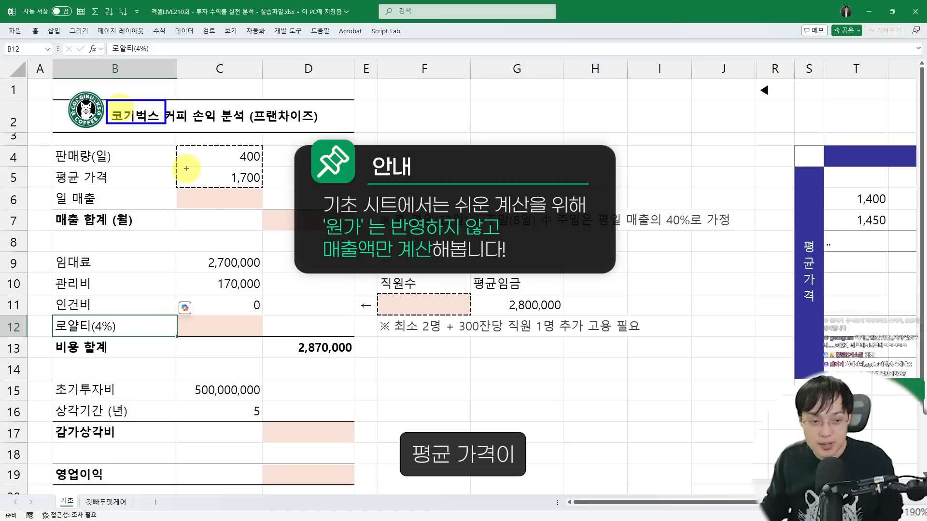
{"action": "left_click_drag", "start_coordinate": [176, 166], "coordinate": [267, 188]}
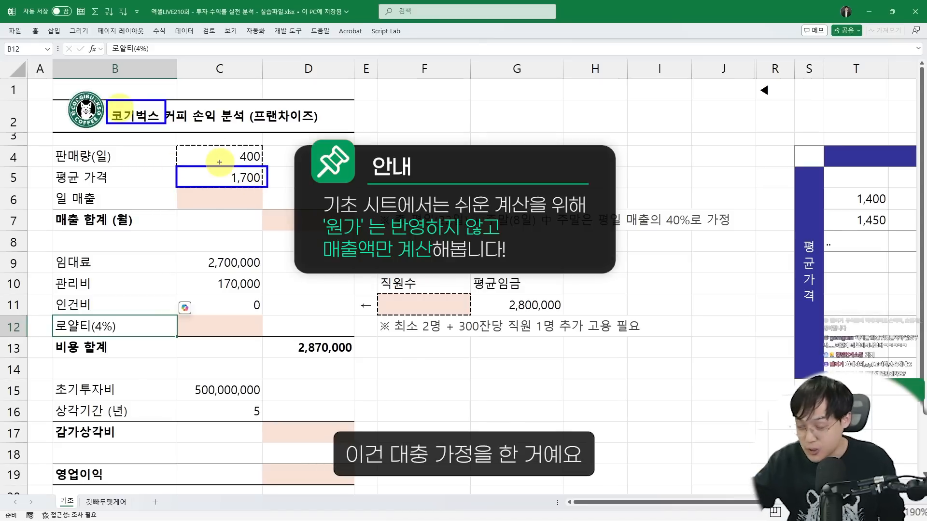
{"action": "key", "text": "Escape"}
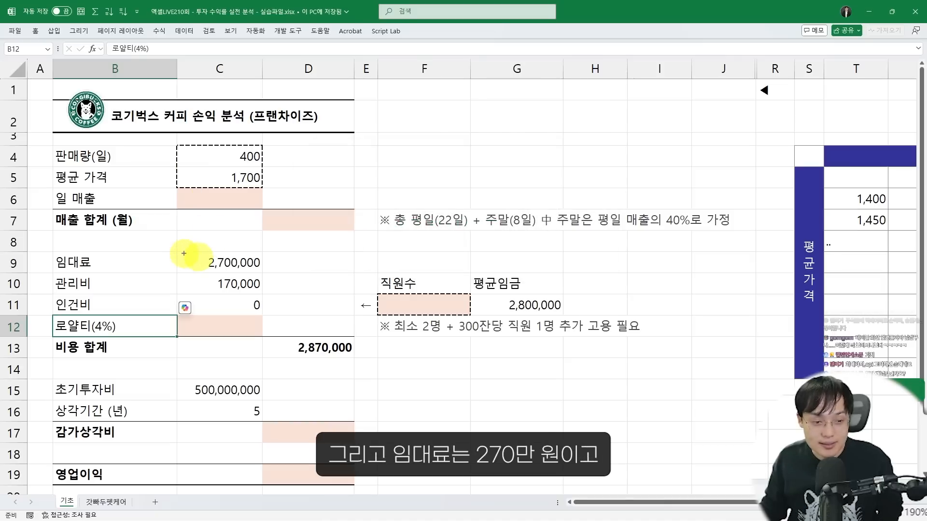
Step: Examine the rent, management fee and staffing assumptions, the initial investment and the depreciation period in the profit table
{"action": "left_click_drag", "start_coordinate": [179, 250], "coordinate": [267, 271]}
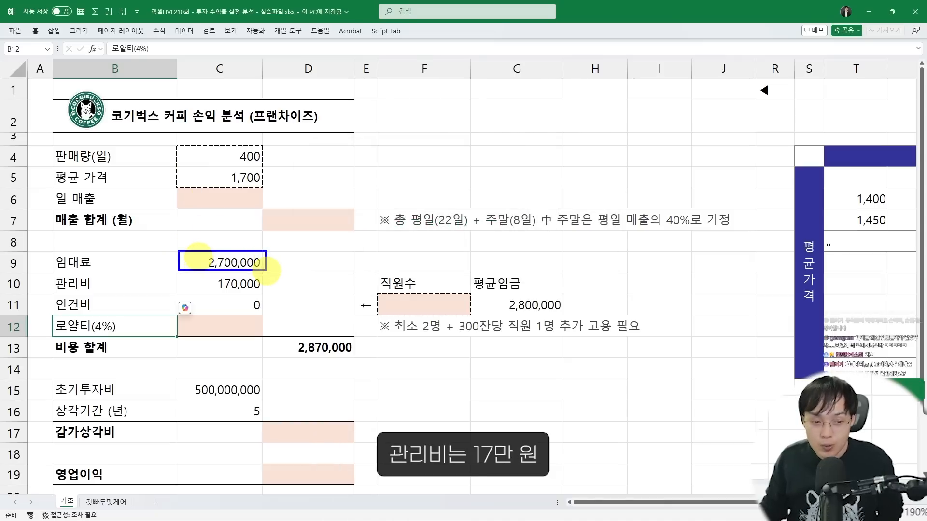
{"action": "mouse_move", "coordinate": [185, 270]}
{"action": "left_mouse_down"}
{"action": "mouse_move", "coordinate": [294, 292]}
{"action": "mouse_move", "coordinate": [253, 285]}
{"action": "left_mouse_up"}
{"action": "left_click_drag", "start_coordinate": [477, 333], "coordinate": [398, 258]}
{"action": "key", "text": "Escape"}
{"action": "scroll", "coordinate": [299, 283], "scroll_direction": "down", "scroll_amount": 2}
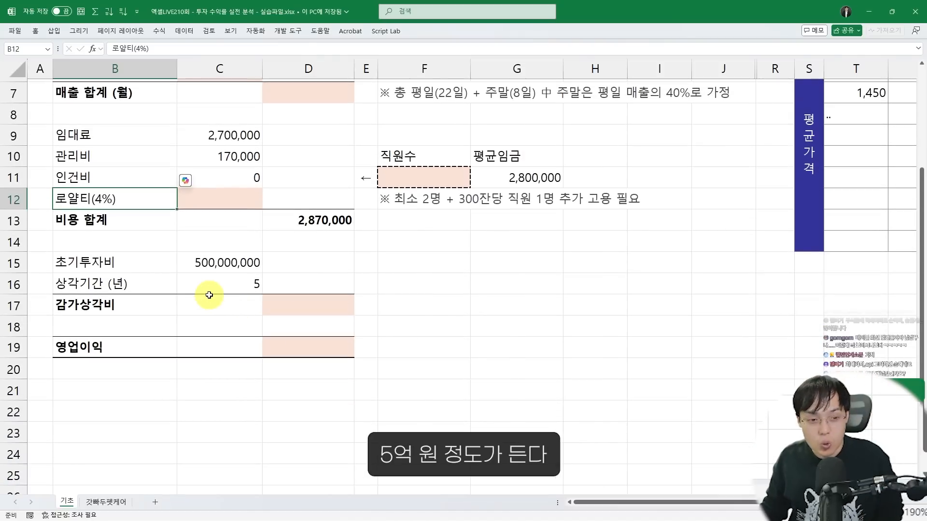
{"action": "left_click_drag", "start_coordinate": [177, 253], "coordinate": [264, 274]}
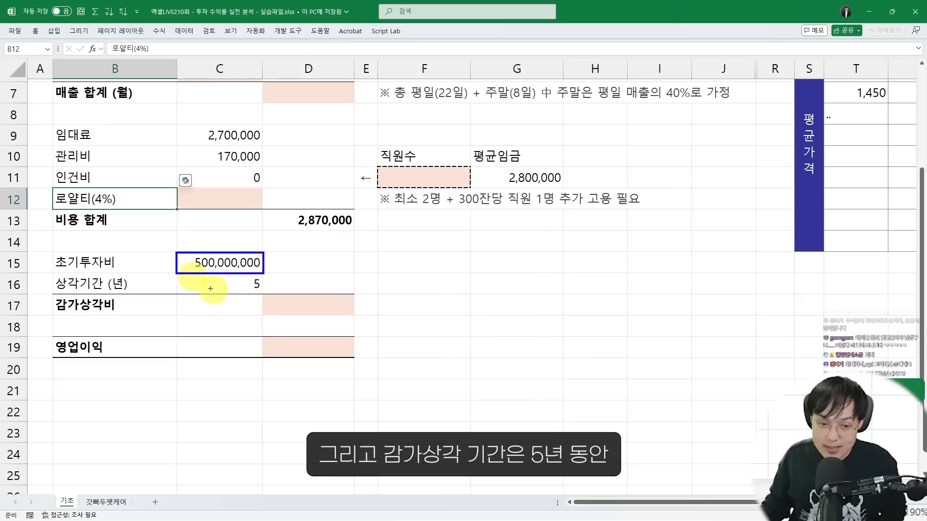
{"action": "mouse_move", "coordinate": [180, 273]}
{"action": "left_mouse_down"}
{"action": "mouse_move", "coordinate": [256, 291]}
{"action": "mouse_move", "coordinate": [178, 242]}
{"action": "mouse_move", "coordinate": [227, 282]}
{"action": "mouse_move", "coordinate": [293, 233]}
{"action": "mouse_move", "coordinate": [291, 277]}
{"action": "mouse_move", "coordinate": [294, 233]}
{"action": "left_mouse_up"}
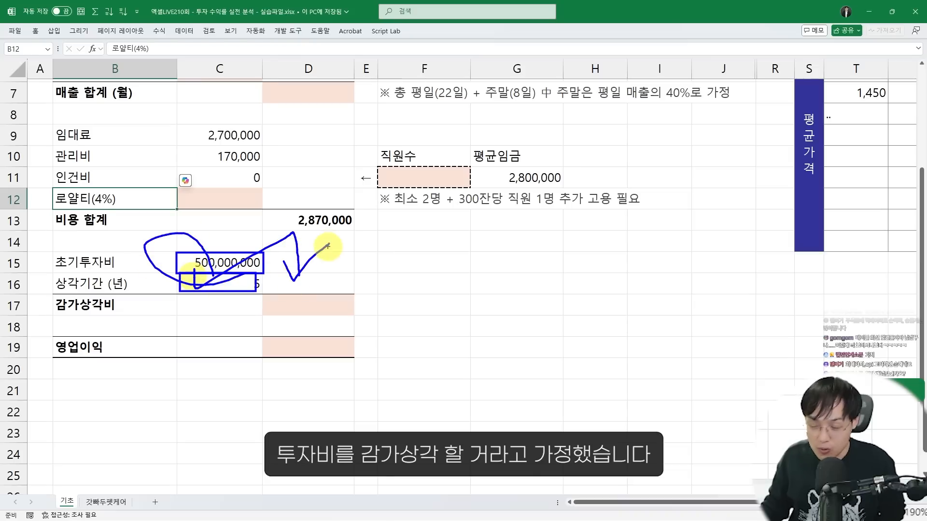
{"action": "key", "text": "Escape"}
{"action": "scroll", "coordinate": [309, 299], "scroll_direction": "up", "scroll_amount": 2}
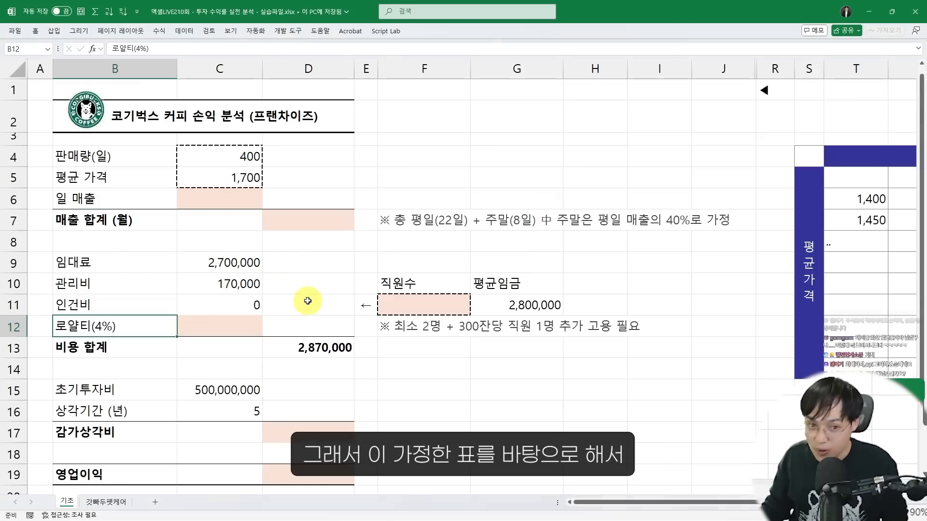
{"action": "scroll", "coordinate": [289, 295], "scroll_direction": "down", "scroll_amount": 1}
{"action": "key", "text": "ctrl+2"}
{"action": "mouse_move", "coordinate": [48, 87]}
{"action": "left_mouse_down"}
{"action": "mouse_move", "coordinate": [369, 288]}
{"action": "mouse_move", "coordinate": [555, 434]}
{"action": "mouse_move", "coordinate": [565, 461]}
{"action": "left_mouse_up"}
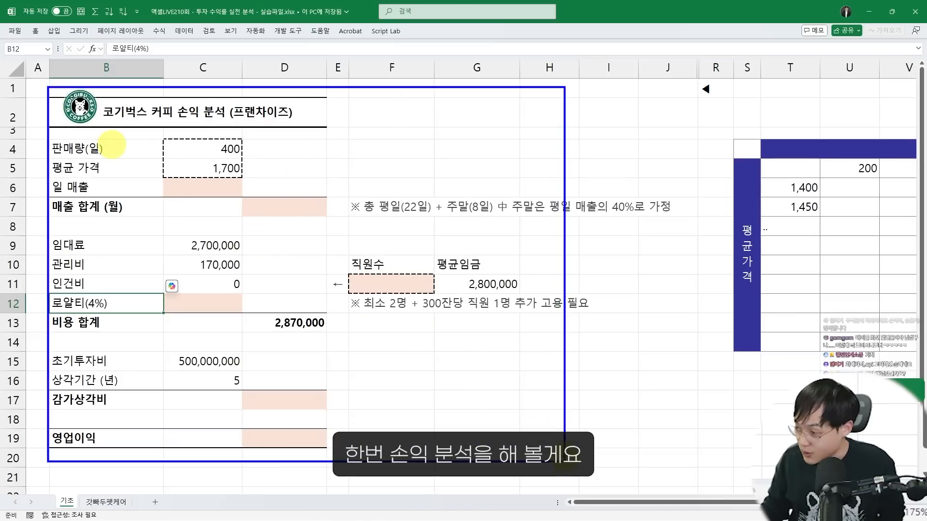
{"action": "key", "text": "Escape"}
Step: Calculate daily sales in C6 by multiplying sales volume by average price with the formula =C4*C5
{"action": "scroll", "coordinate": [182, 241], "scroll_direction": "up", "scroll_amount": 2}
{"action": "scroll", "coordinate": [216, 248], "scroll_direction": "up", "scroll_amount": 1}
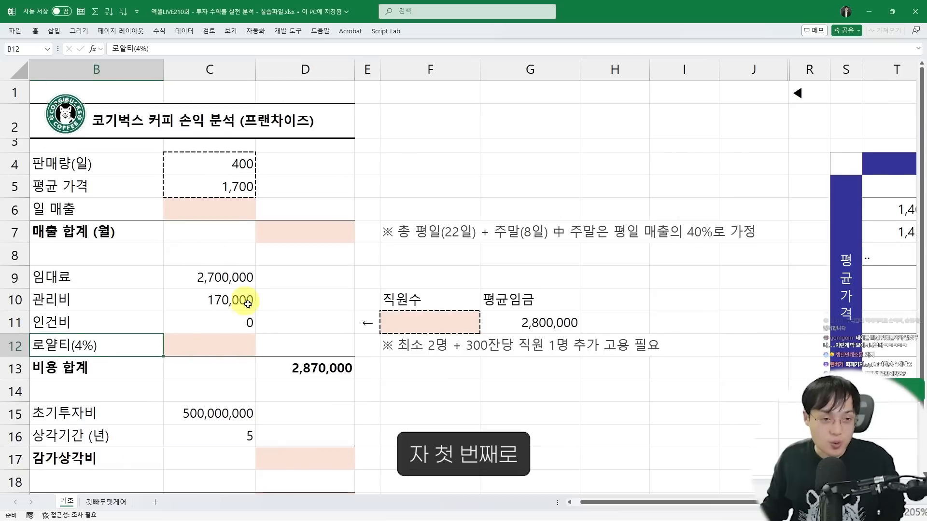
{"action": "left_click", "coordinate": [261, 216]}
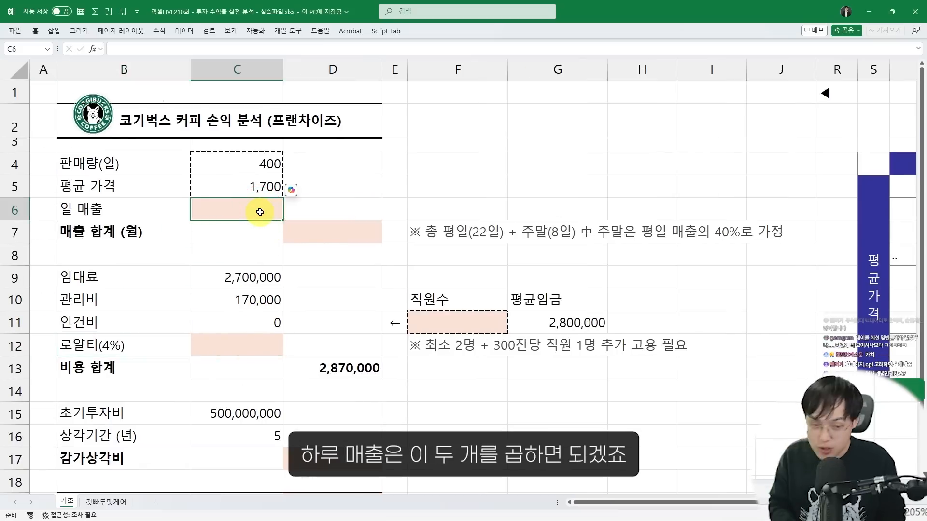
{"action": "type", "text": "="}
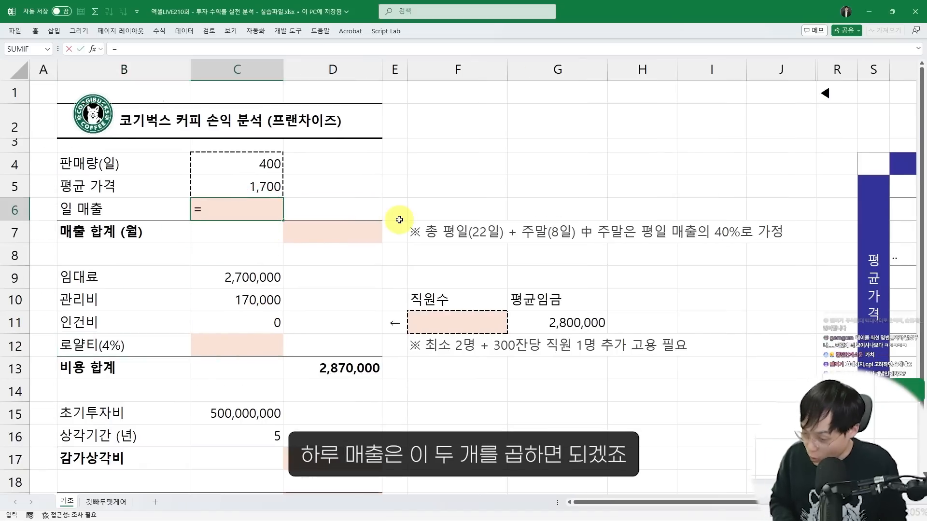
{"action": "key", "text": "Up"}
{"action": "key", "text": "Up"}
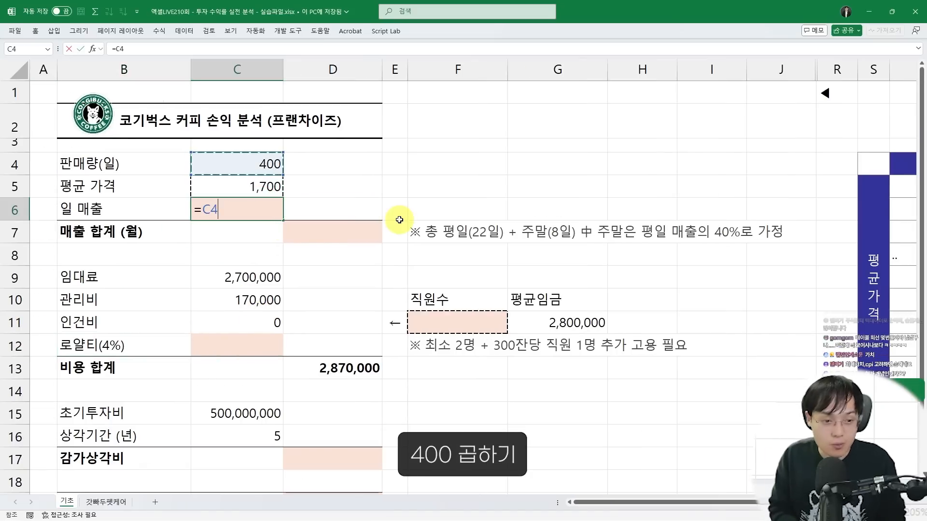
{"action": "type", "text": "*"}
{"action": "key", "text": "Up"}
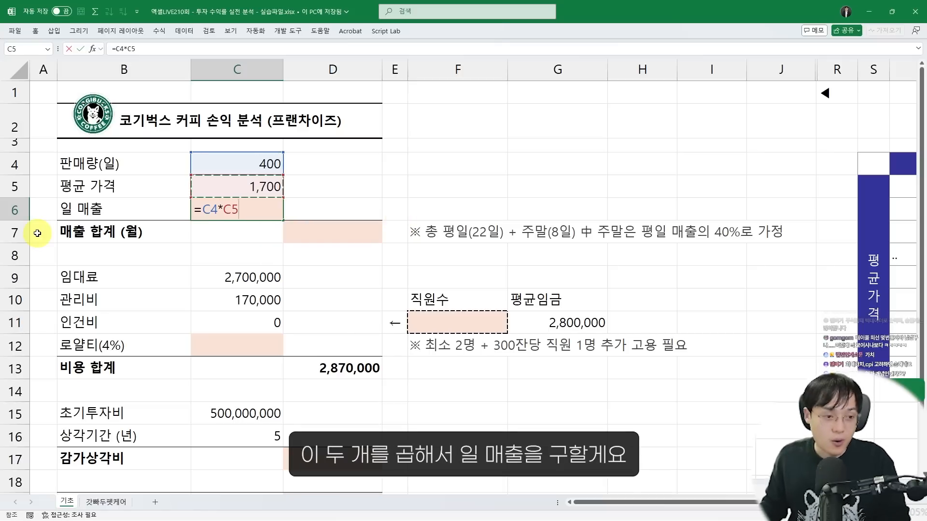
{"action": "key", "text": "Return"}
{"action": "scroll", "coordinate": [242, 223], "scroll_direction": "up", "scroll_amount": 1}
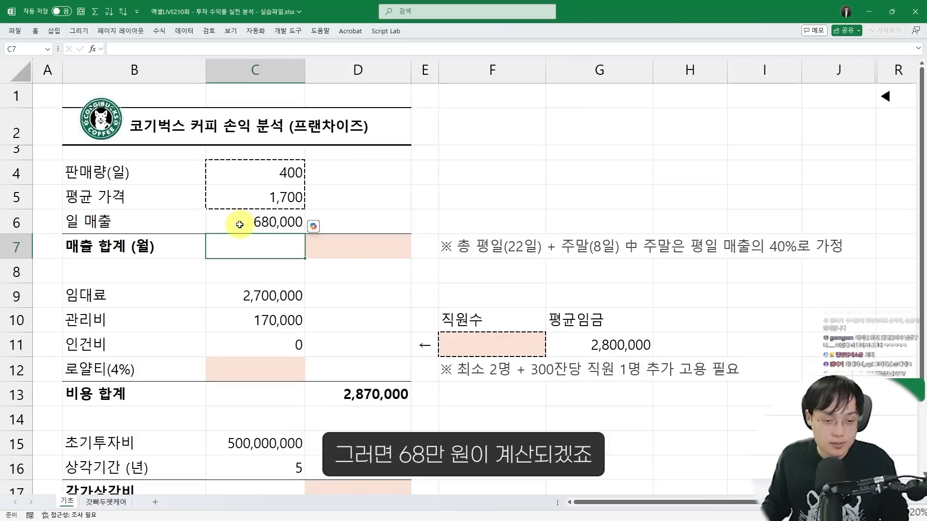
{"action": "left_click_drag", "start_coordinate": [204, 207], "coordinate": [307, 237]}
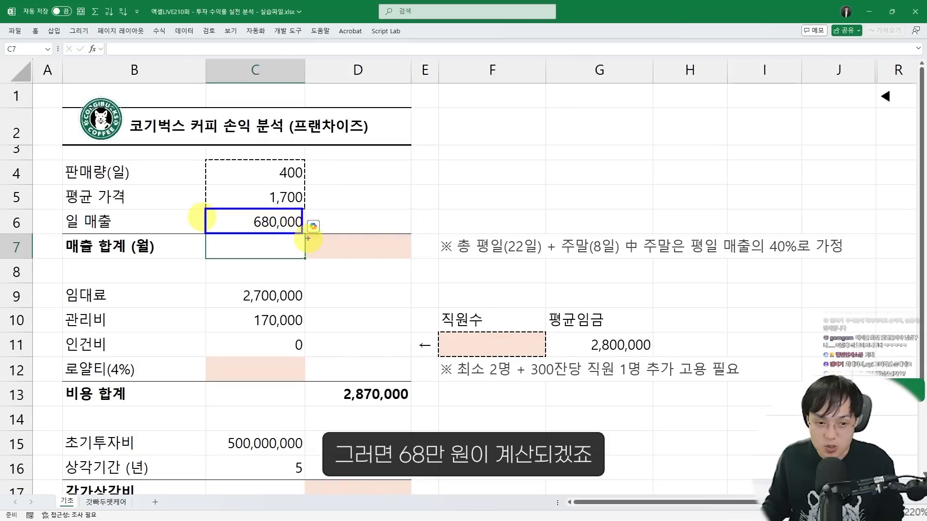
Step: Select the monthly sales total cell D7 and review the daily sales and the adjacent note on weekday and weekend sales
{"action": "left_click", "coordinate": [320, 245]}
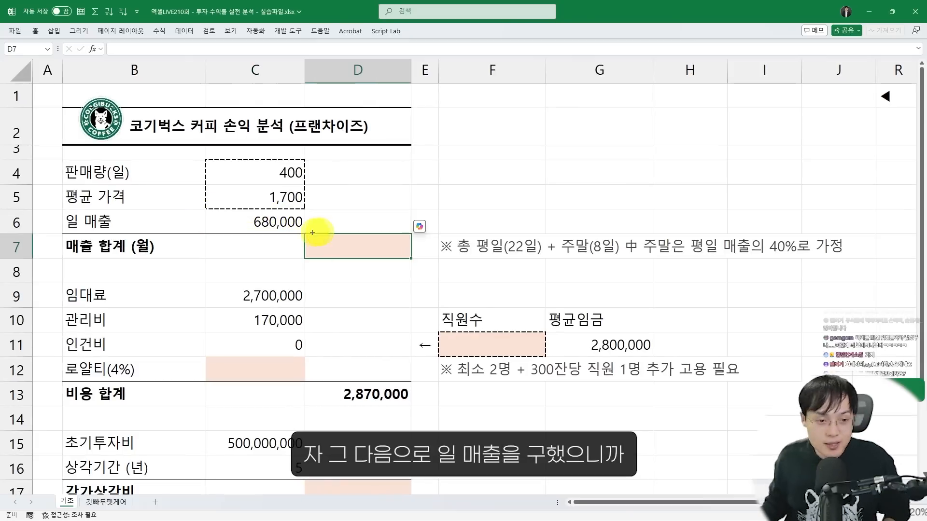
{"action": "left_click_drag", "start_coordinate": [203, 210], "coordinate": [307, 232]}
{"action": "left_click_drag", "start_coordinate": [241, 208], "coordinate": [307, 232]}
{"action": "left_click_drag", "start_coordinate": [73, 259], "coordinate": [142, 259]}
{"action": "key", "text": "Escape"}
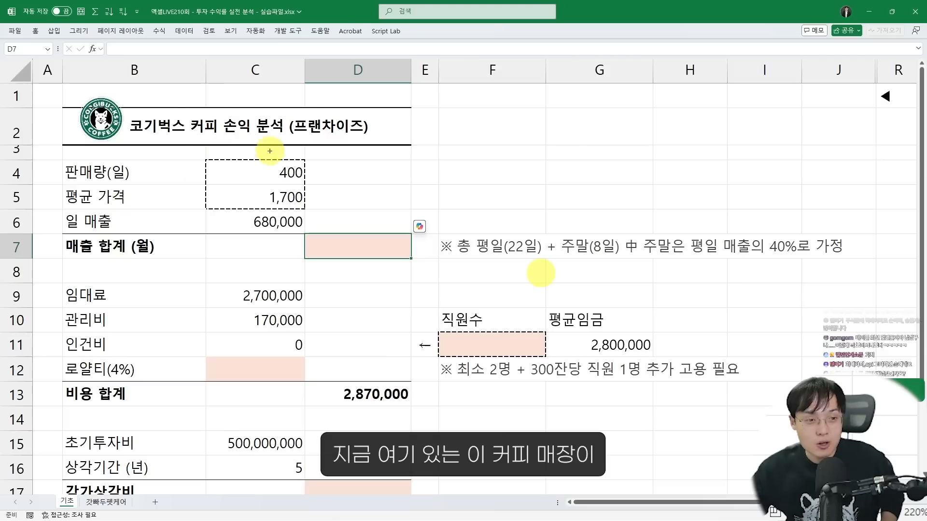
{"action": "left_click_drag", "start_coordinate": [271, 152], "coordinate": [288, 140]}
{"action": "left_click_drag", "start_coordinate": [473, 149], "coordinate": [455, 217]}
{"action": "mouse_move", "coordinate": [462, 187]}
{"action": "left_mouse_down"}
{"action": "mouse_move", "coordinate": [484, 176]}
{"action": "mouse_move", "coordinate": [507, 134]}
{"action": "mouse_move", "coordinate": [503, 146]}
{"action": "mouse_move", "coordinate": [527, 181]}
{"action": "mouse_move", "coordinate": [539, 146]}
{"action": "mouse_move", "coordinate": [555, 143]}
{"action": "left_mouse_up"}
{"action": "mouse_move", "coordinate": [551, 224]}
{"action": "left_mouse_down"}
{"action": "mouse_move", "coordinate": [445, 131]}
{"action": "mouse_move", "coordinate": [572, 211]}
{"action": "left_mouse_up"}
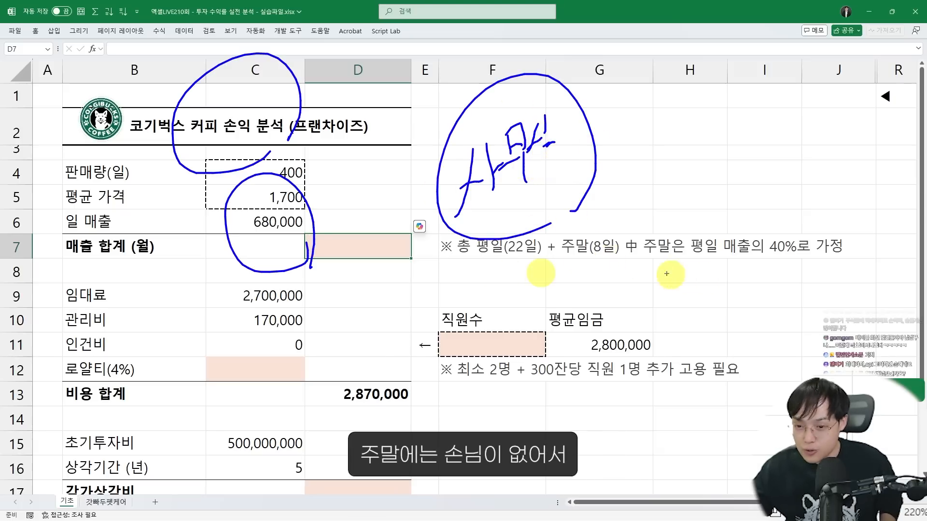
{"action": "left_click_drag", "start_coordinate": [625, 266], "coordinate": [709, 268]}
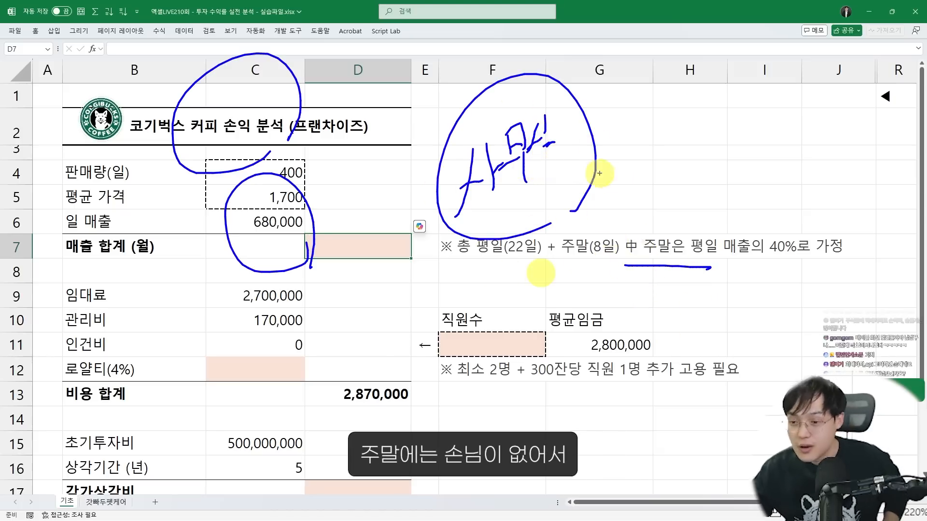
{"action": "mouse_move", "coordinate": [798, 277]}
{"action": "left_mouse_down"}
{"action": "mouse_move", "coordinate": [821, 232]}
{"action": "mouse_move", "coordinate": [813, 266]}
{"action": "left_mouse_up"}
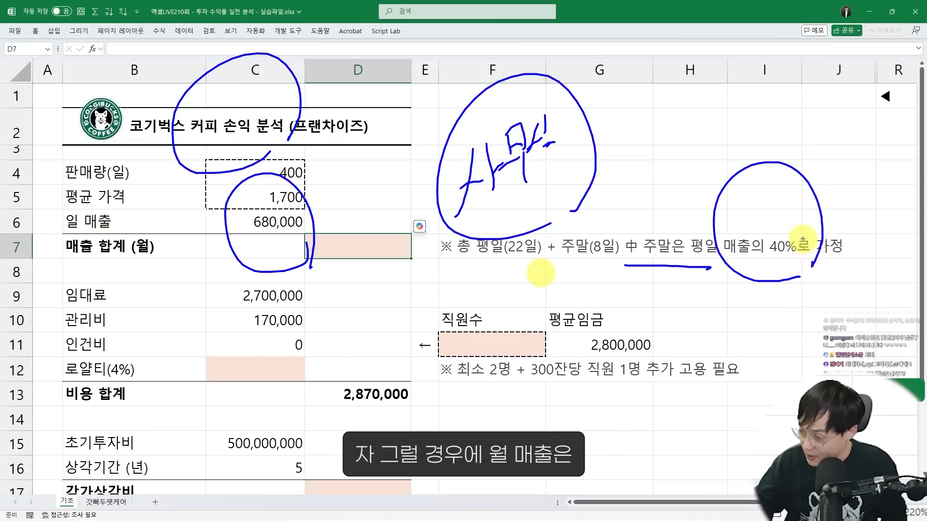
{"action": "key", "text": "Escape"}
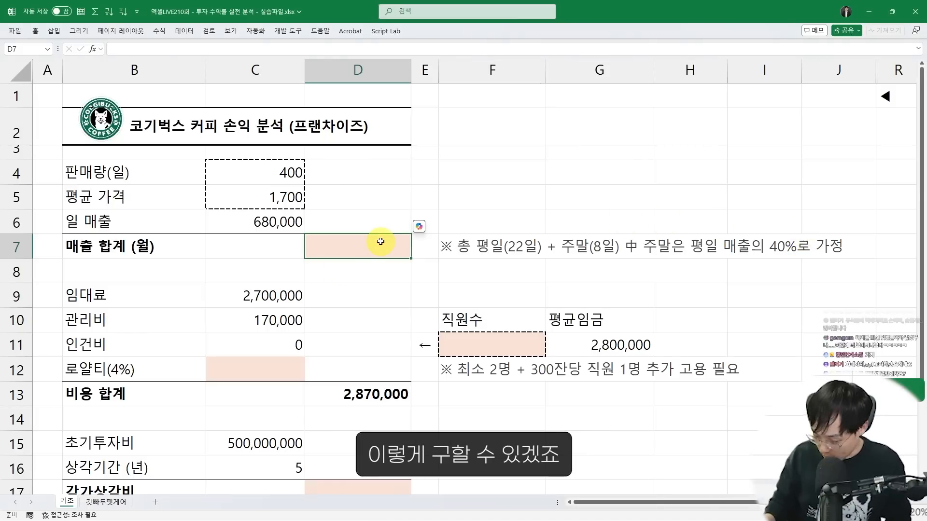
Step: Calculate the monthly sales total in D7 with the formula =C6*22+C6*8*40%
{"action": "type", "text": "="}
{"action": "left_click", "coordinate": [271, 214]}
{"action": "type", "text": "*22"}
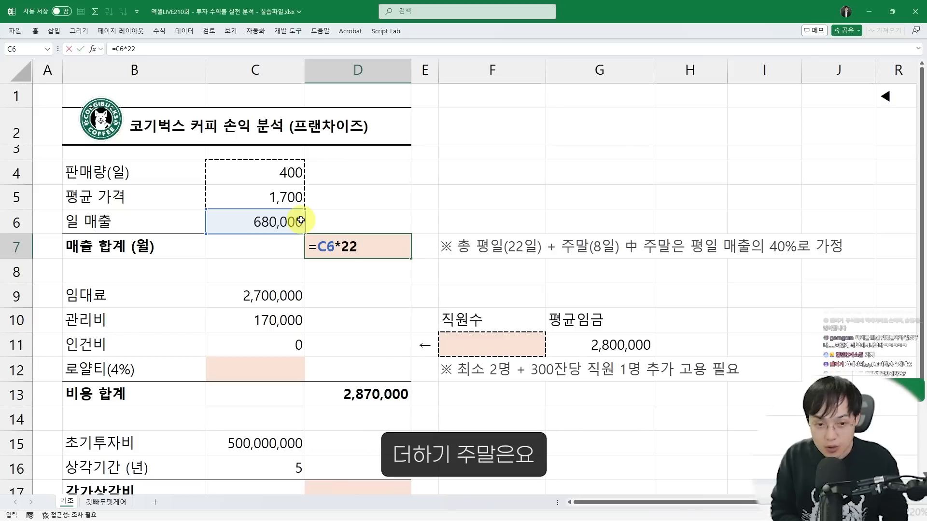
{"action": "type", "text": "+"}
{"action": "left_click", "coordinate": [283, 220]}
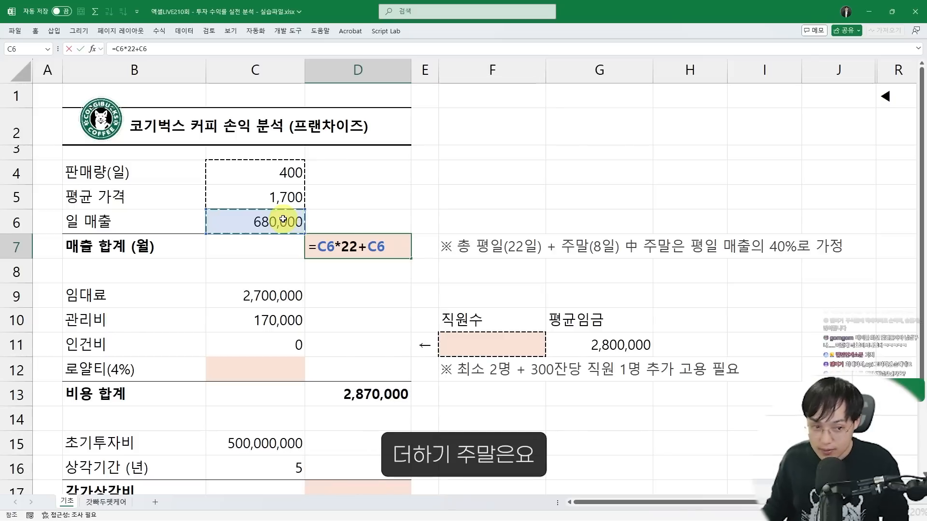
{"action": "type", "text": "*"}
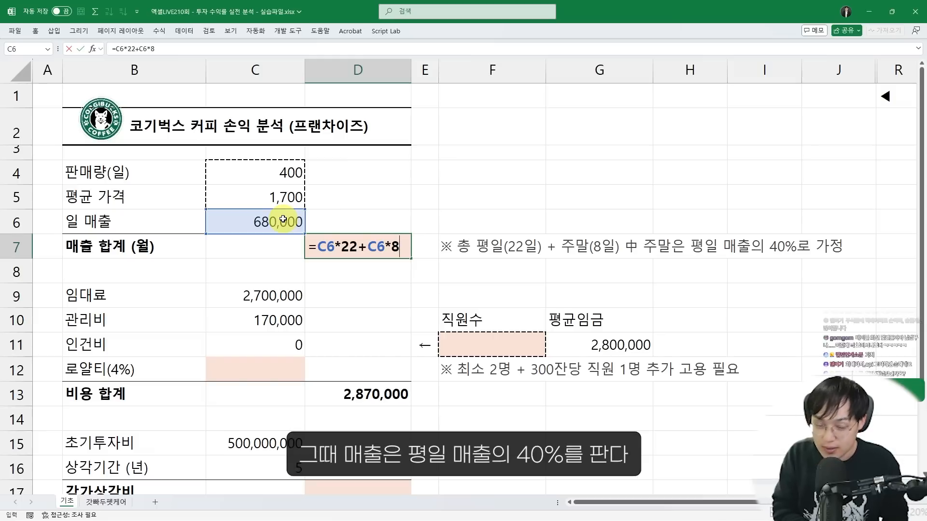
{"action": "type", "text": "*40%"}
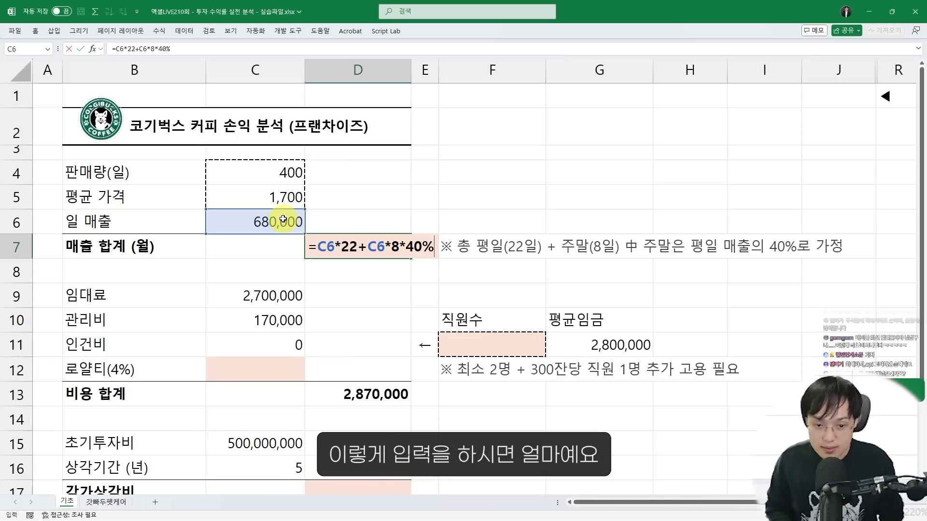
{"action": "key", "text": "Return"}
{"action": "scroll", "coordinate": [283, 219], "scroll_direction": "up", "scroll_amount": 1}
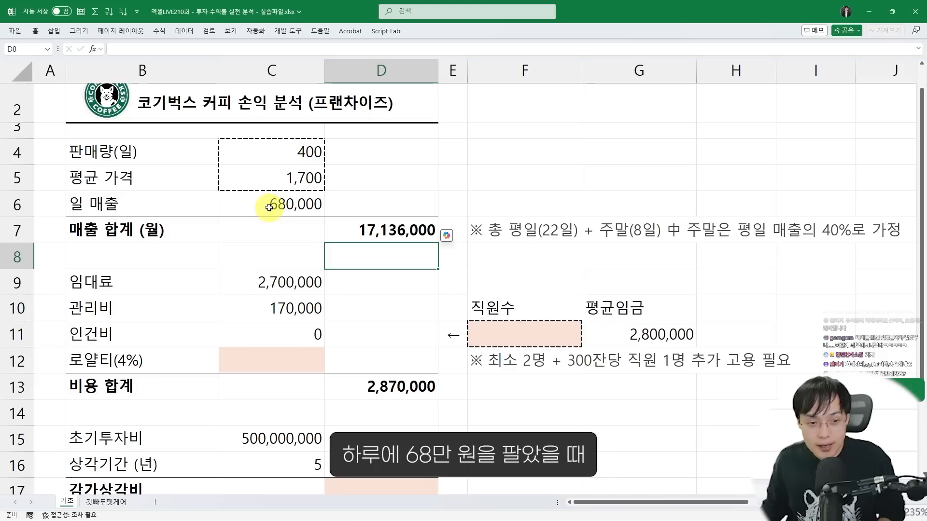
Step: Review the daily and monthly sales figures along with the rent and management fee costs
{"action": "left_click_drag", "start_coordinate": [216, 188], "coordinate": [445, 244]}
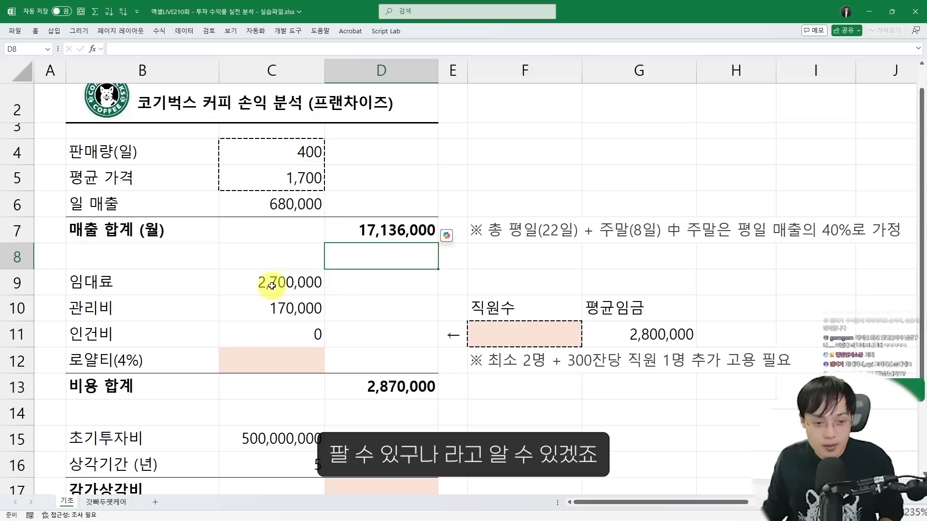
{"action": "left_click", "coordinate": [244, 283]}
{"action": "mouse_move", "coordinate": [216, 269]}
{"action": "left_mouse_down"}
{"action": "mouse_move", "coordinate": [271, 305]}
{"action": "mouse_move", "coordinate": [326, 321]}
{"action": "left_mouse_up"}
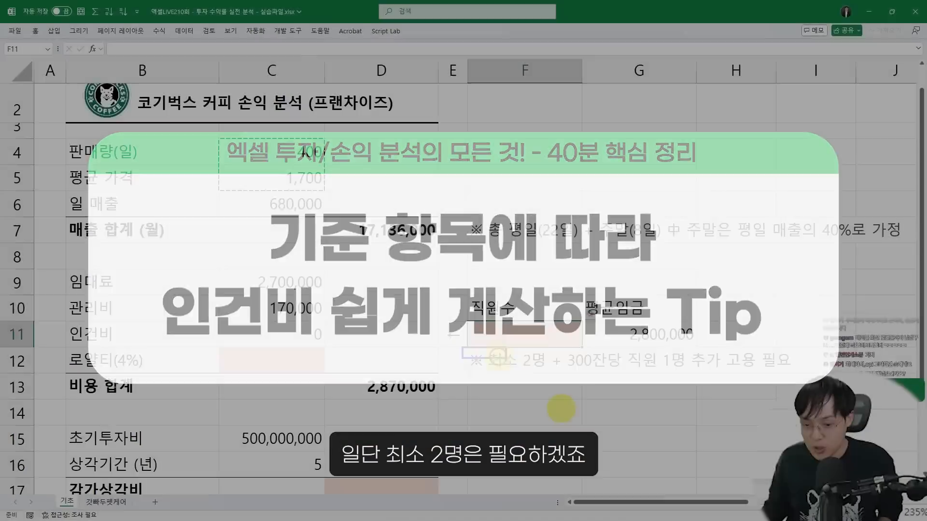
Step: Review the staffing note under the employee count and the daily sales volume, marking the minimum of 2 and the 300-cup rule
{"action": "left_click_drag", "start_coordinate": [497, 359], "coordinate": [549, 368]}
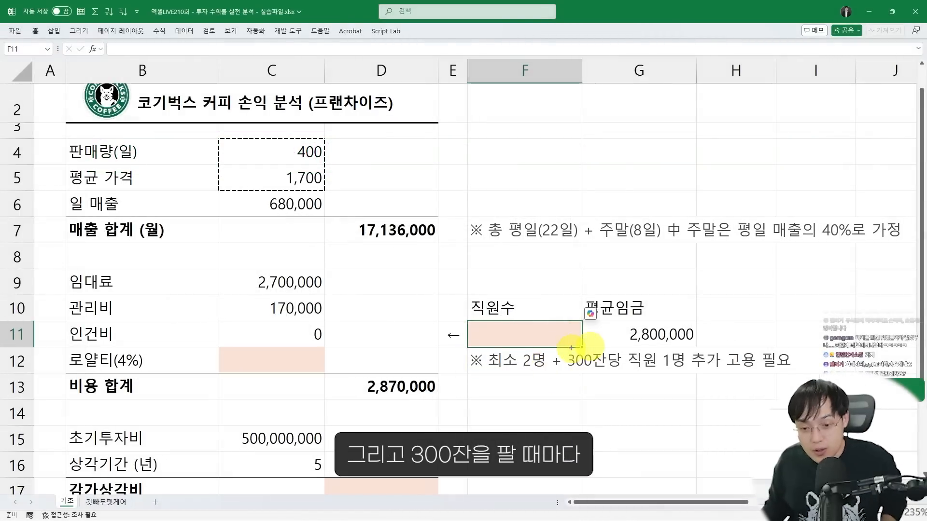
{"action": "left_click_drag", "start_coordinate": [564, 345], "coordinate": [617, 376]}
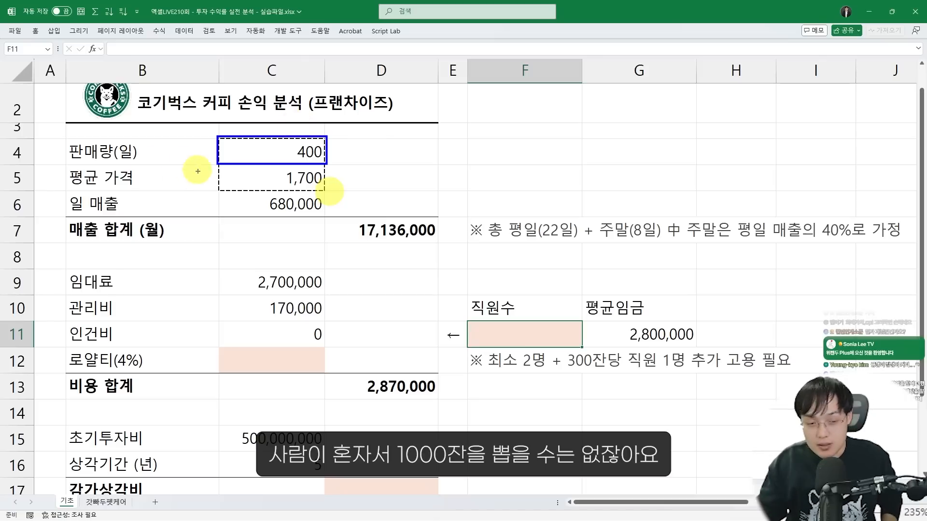
{"action": "mouse_move", "coordinate": [143, 182]}
{"action": "left_mouse_down"}
{"action": "mouse_move", "coordinate": [137, 221]}
{"action": "mouse_move", "coordinate": [162, 204]}
{"action": "mouse_move", "coordinate": [178, 207]}
{"action": "left_mouse_up"}
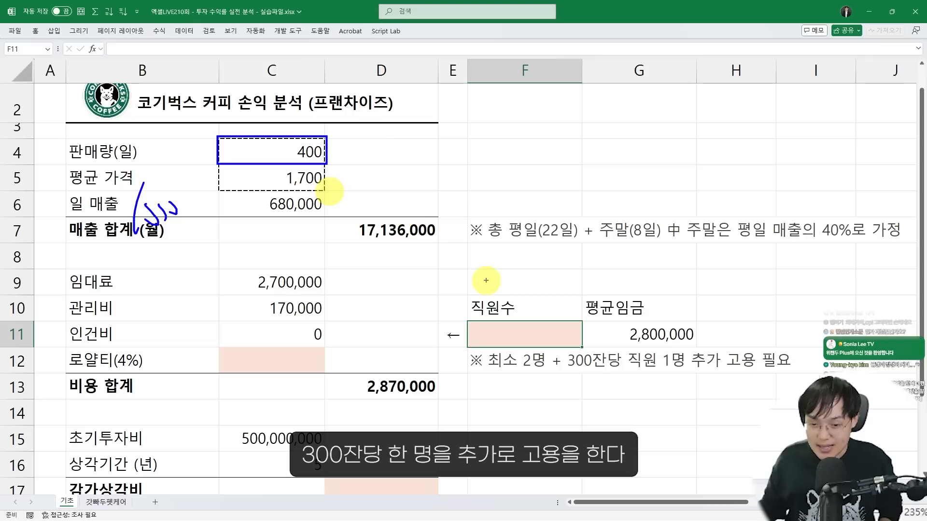
{"action": "left_click_drag", "start_coordinate": [566, 349], "coordinate": [698, 375]}
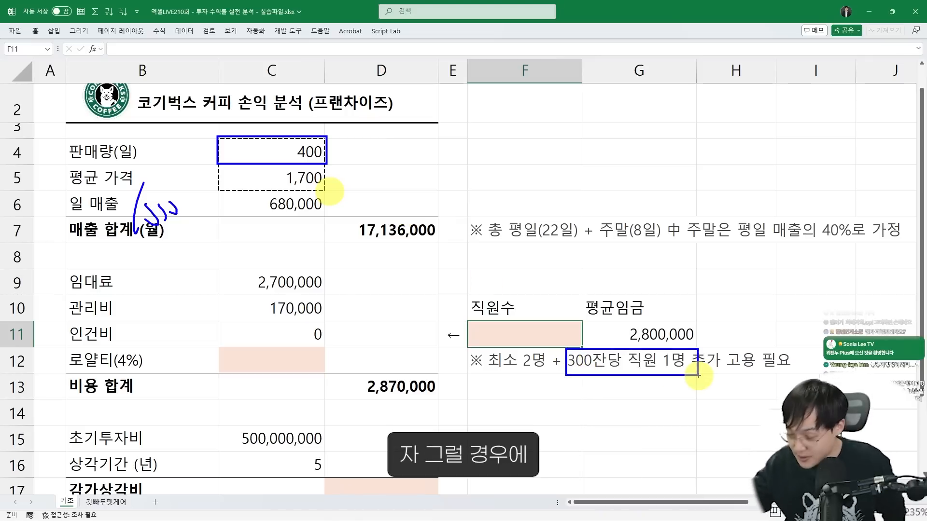
{"action": "key", "text": "Escape"}
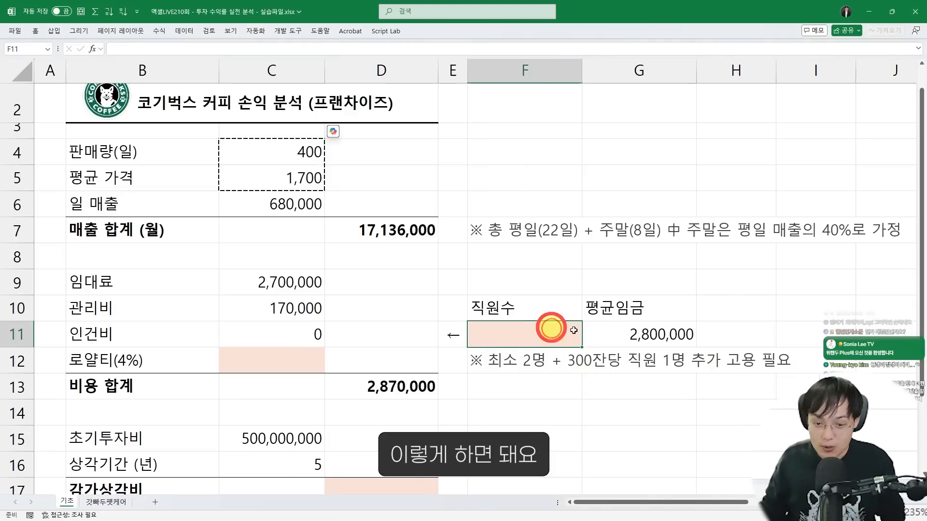
Step: Calculate the employee count in F11 by dividing the daily sales volume by 300 with the formula =C4/300
{"action": "type", "text": "="}
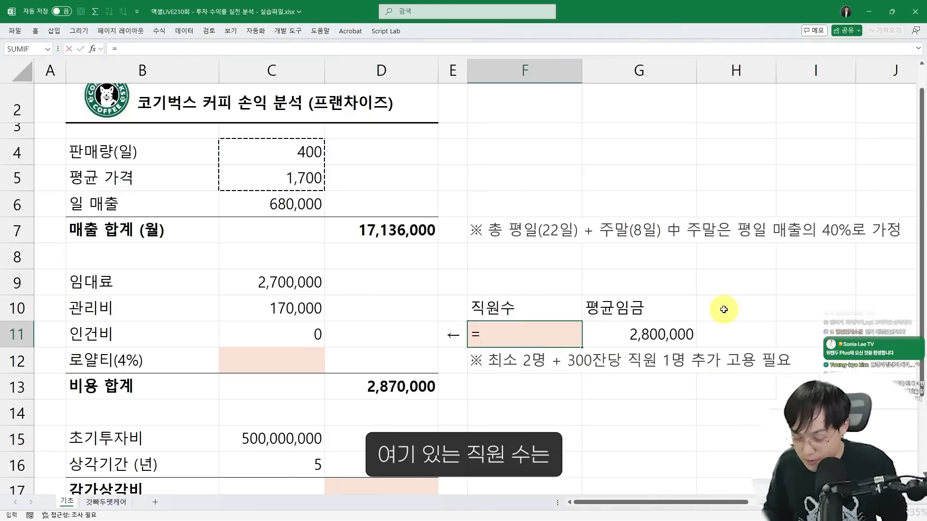
{"action": "left_click", "coordinate": [294, 154]}
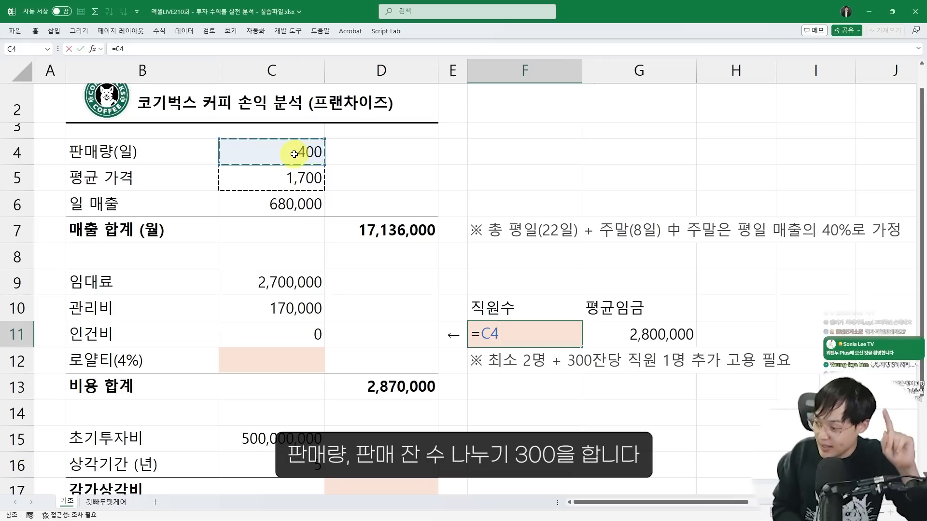
{"action": "type", "text": "/300"}
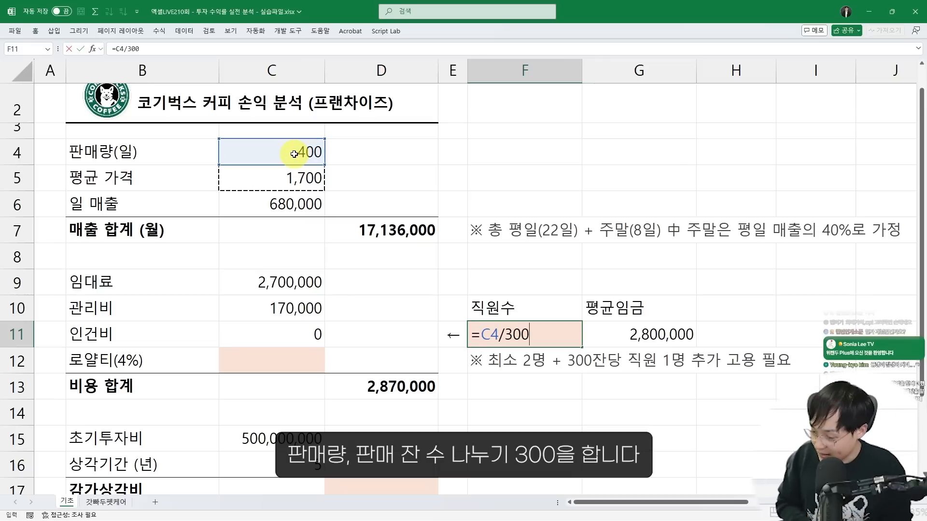
{"action": "key", "text": "Return"}
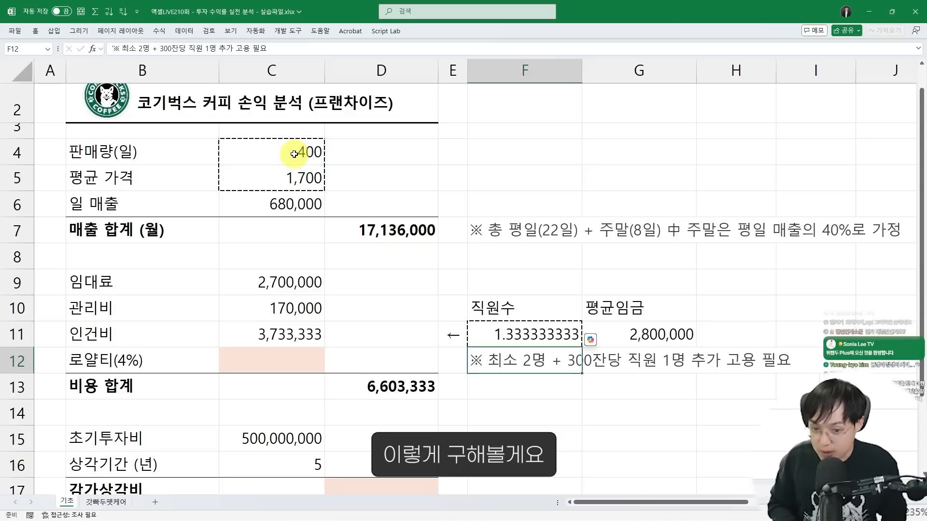
{"action": "key", "text": "Up"}
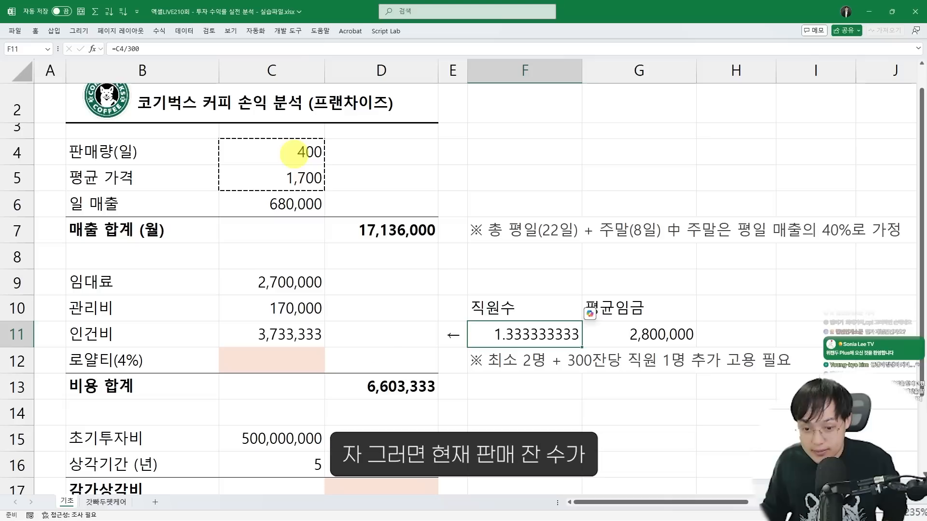
Step: Compare the daily sales volume and the calculated employee count with the note on one extra employee per 300 cups
{"action": "mouse_move", "coordinate": [219, 139]}
{"action": "left_mouse_down"}
{"action": "mouse_move", "coordinate": [317, 156]}
{"action": "mouse_move", "coordinate": [318, 164]}
{"action": "left_mouse_up"}
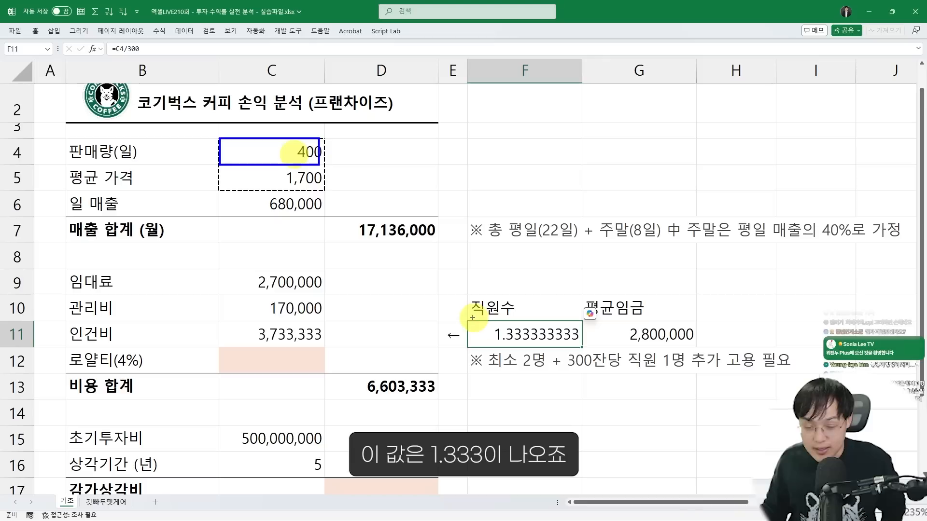
{"action": "left_click_drag", "start_coordinate": [466, 321], "coordinate": [547, 346]}
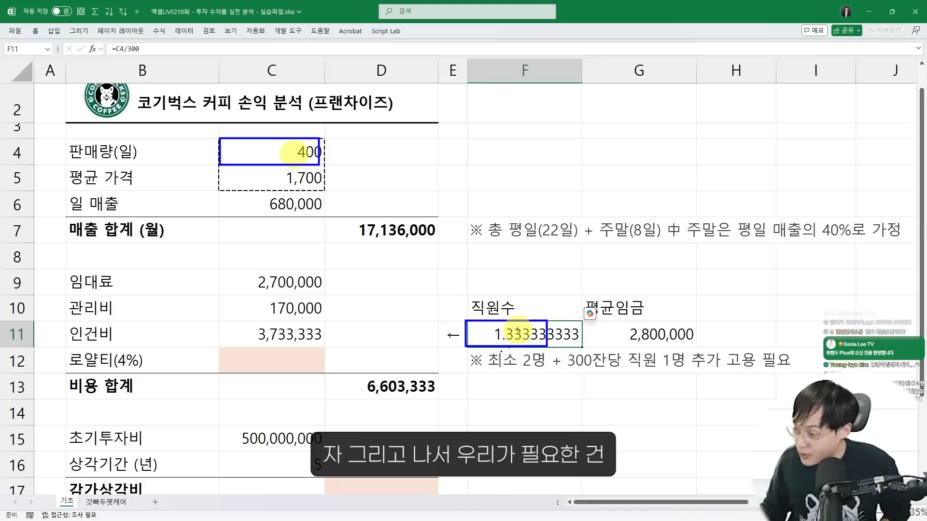
{"action": "left_click_drag", "start_coordinate": [562, 378], "coordinate": [623, 370]}
{"action": "mouse_move", "coordinate": [679, 355]}
{"action": "left_mouse_down"}
{"action": "mouse_move", "coordinate": [656, 350]}
{"action": "mouse_move", "coordinate": [642, 374]}
{"action": "mouse_move", "coordinate": [681, 374]}
{"action": "left_mouse_up"}
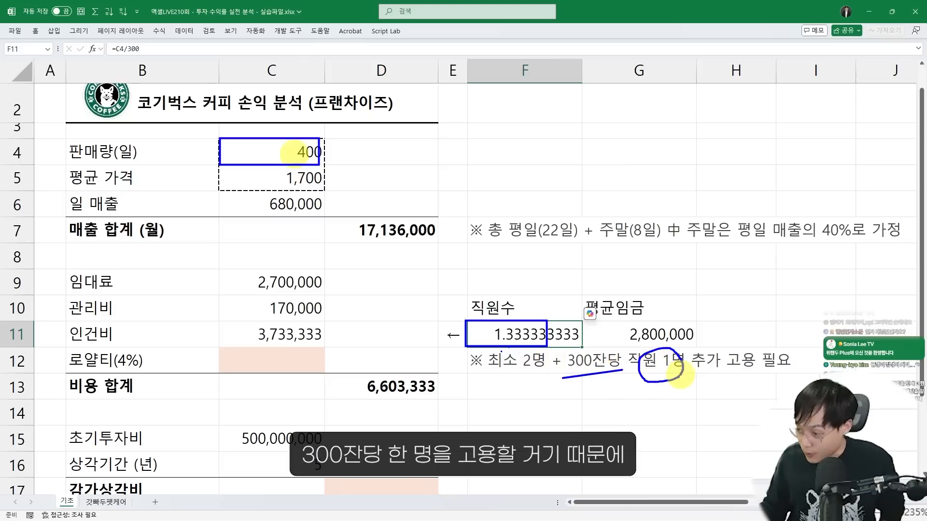
{"action": "key", "text": "Escape"}
Step: Round the employee count in F11 down to a whole number with the formula =ROUNDDOWN(C4/300,0)
{"action": "double_click", "coordinate": [493, 334]}
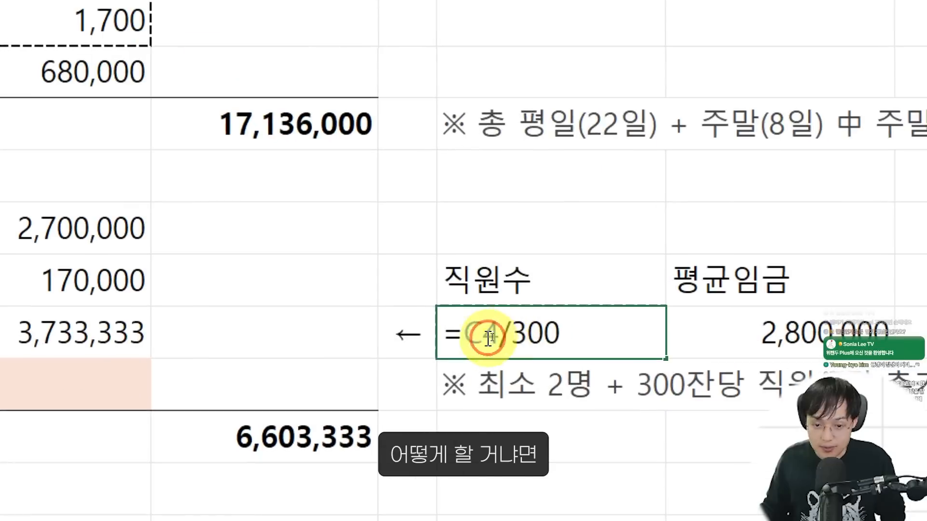
{"action": "left_click", "coordinate": [492, 338]}
{"action": "type", "text": "ROUDN"}
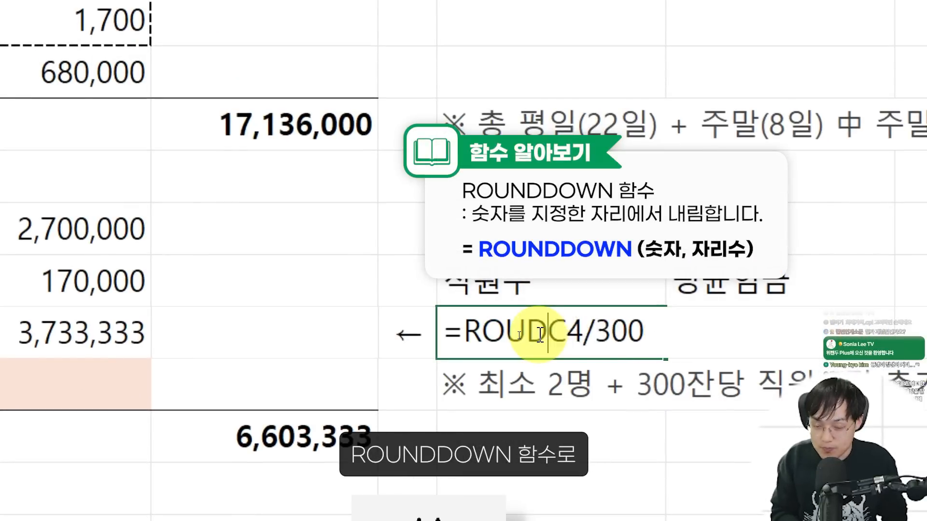
{"action": "key", "text": "BackSpace"}
{"action": "key", "text": "BackSpace"}
{"action": "type", "text": "NDDOWN("}
{"action": "key", "text": "End"}
{"action": "type", "text": ",0)"}
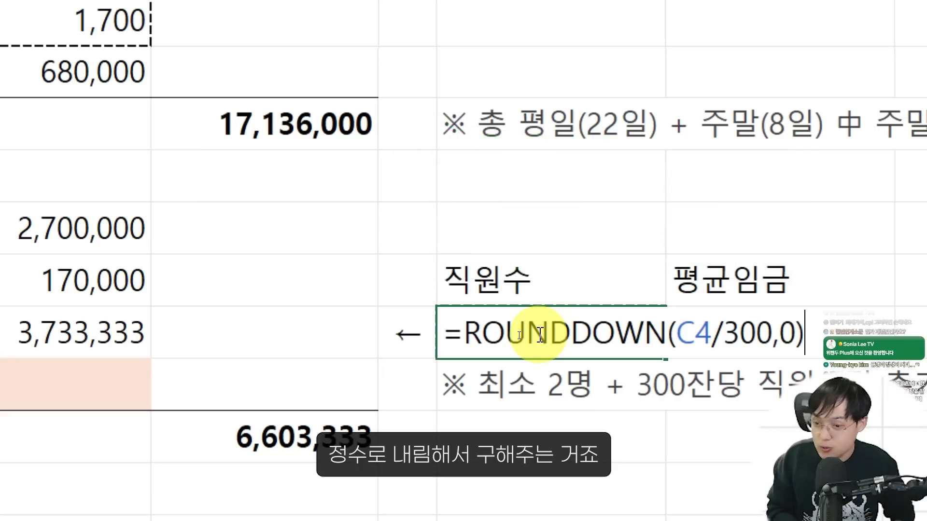
{"action": "key", "text": "Return"}
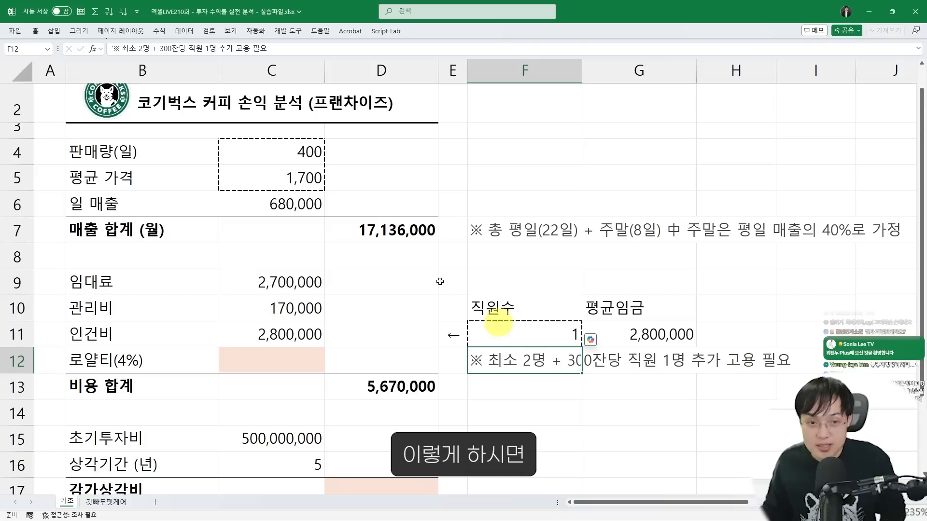
Step: Test the employee count formula by setting the daily sales volume in C4 to 250, 300, 350 and 600 in turn
{"action": "left_click", "coordinate": [312, 152]}
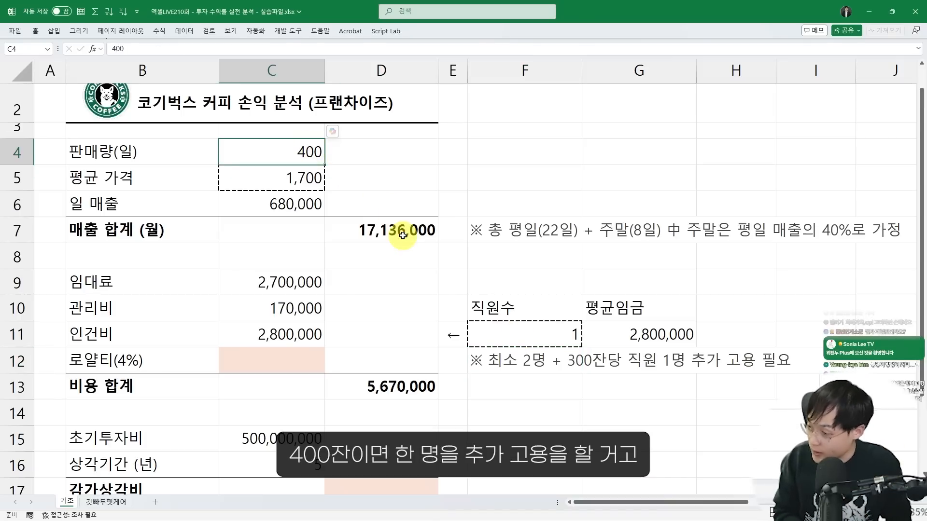
{"action": "type", "text": "250"}
{"action": "key", "text": "Return"}
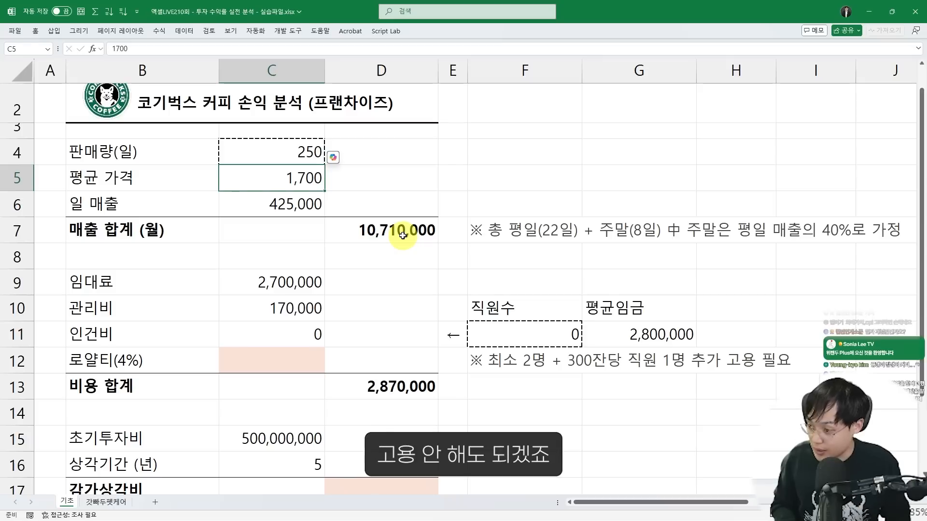
{"action": "key", "text": "Up"}
{"action": "type", "text": "300"}
{"action": "key", "text": "Return"}
{"action": "key", "text": "Up"}
{"action": "type", "text": "350"}
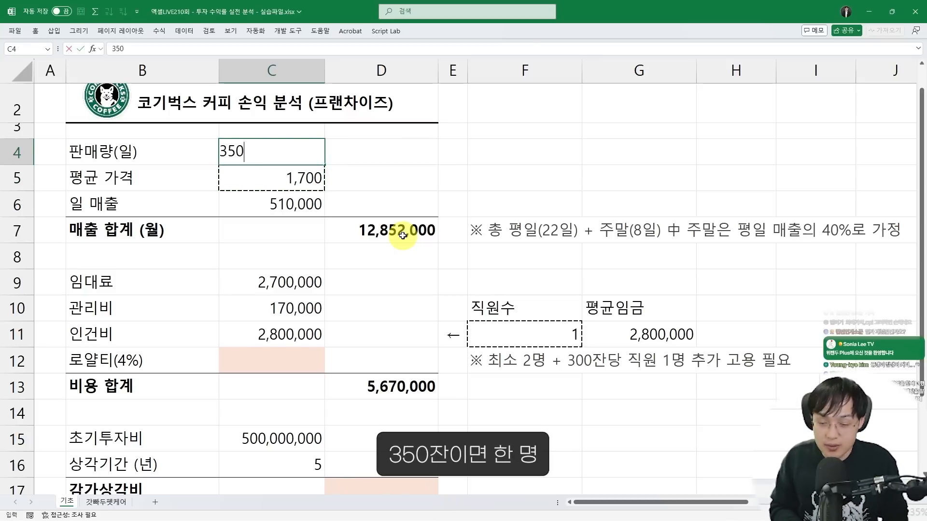
{"action": "key", "text": "Return"}
{"action": "key", "text": "Up"}
{"action": "type", "text": "60"}
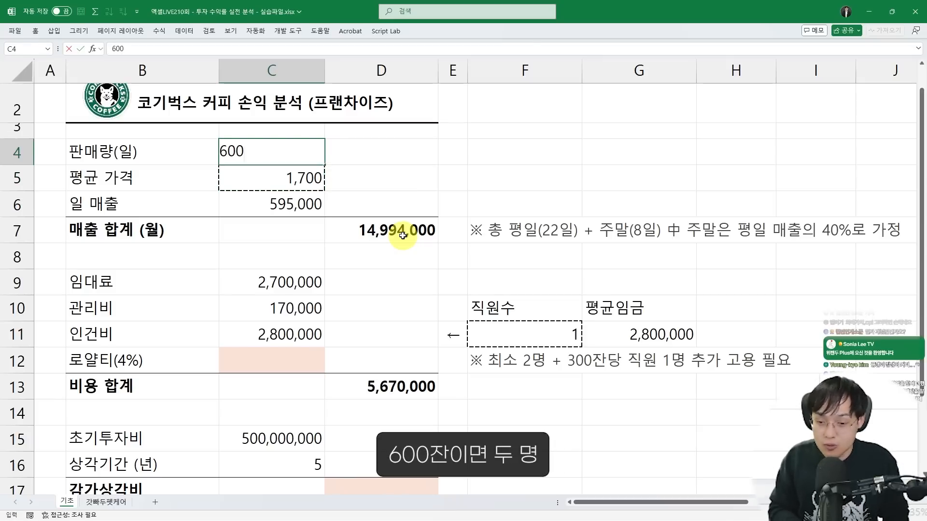
{"action": "key", "text": "Return"}
Step: Add the minimum of two employees to the F11 formula, making it =ROUNDDOWN(C4/300,0)+2
{"action": "double_click", "coordinate": [484, 324]}
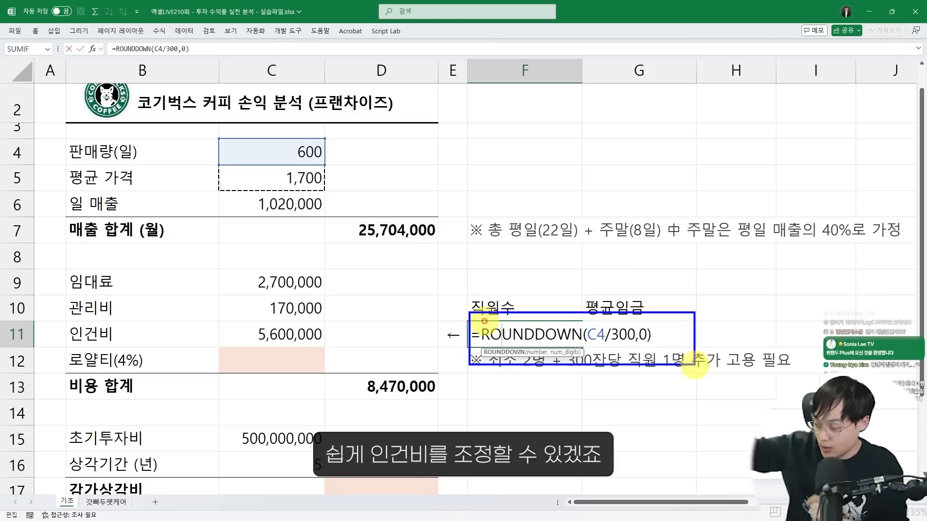
{"action": "key", "text": "Escape"}
{"action": "key", "text": "ctrl+2"}
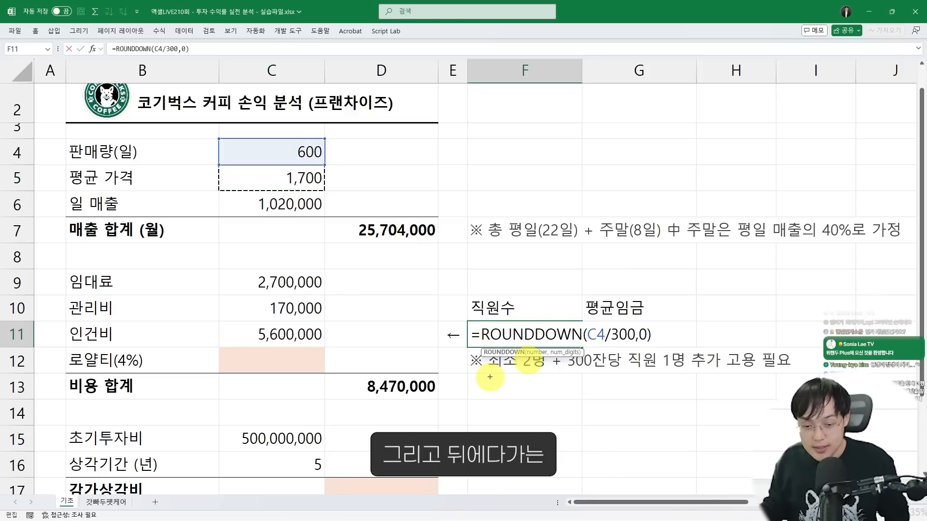
{"action": "left_click_drag", "start_coordinate": [485, 349], "coordinate": [554, 371]}
{"action": "key", "text": "Escape"}
{"action": "left_click", "coordinate": [658, 334]}
{"action": "type", "text": "+2"}
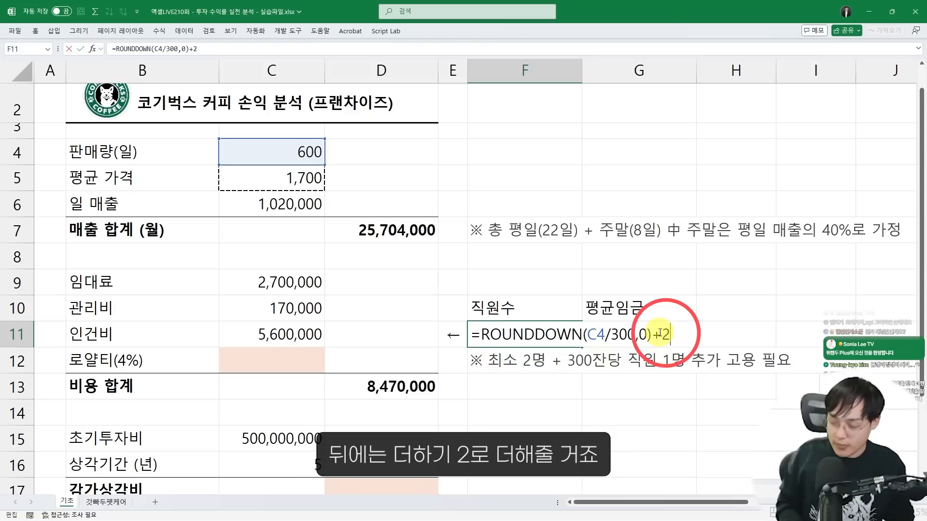
{"action": "key", "text": "Return"}
{"action": "left_click", "coordinate": [485, 331]}
Step: Set the daily sales volume in C4 to 400 and check the labour cost in C11
{"action": "left_click", "coordinate": [285, 151]}
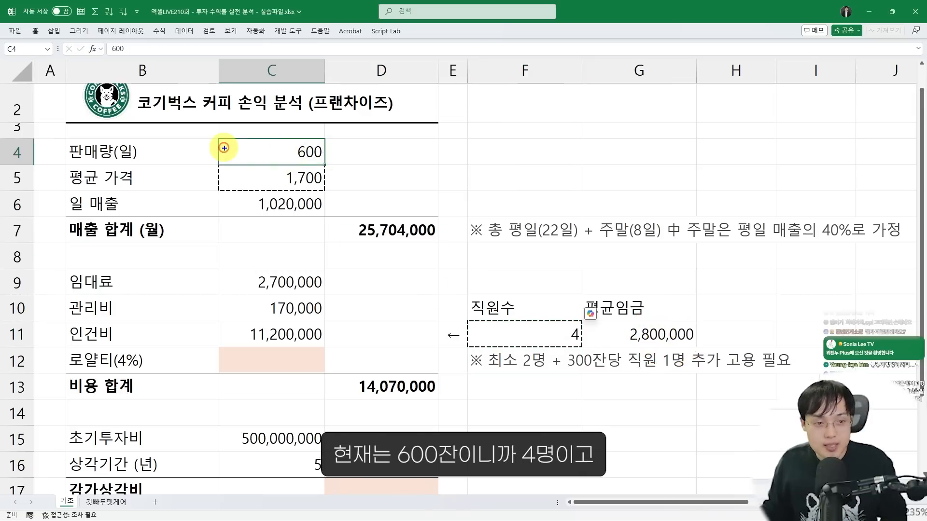
{"action": "left_click", "coordinate": [293, 158]}
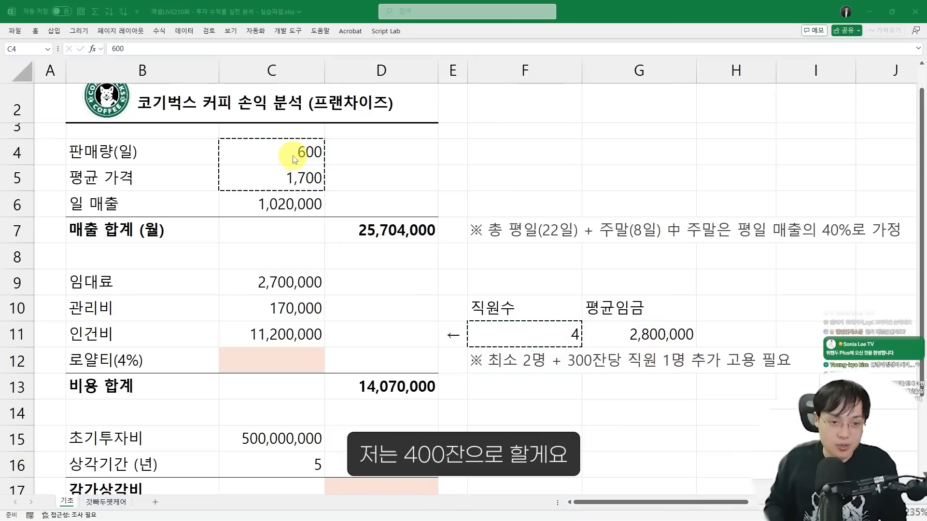
{"action": "type", "text": "4-0"}
{"action": "type", "text": "00"}
{"action": "key", "text": "Return"}
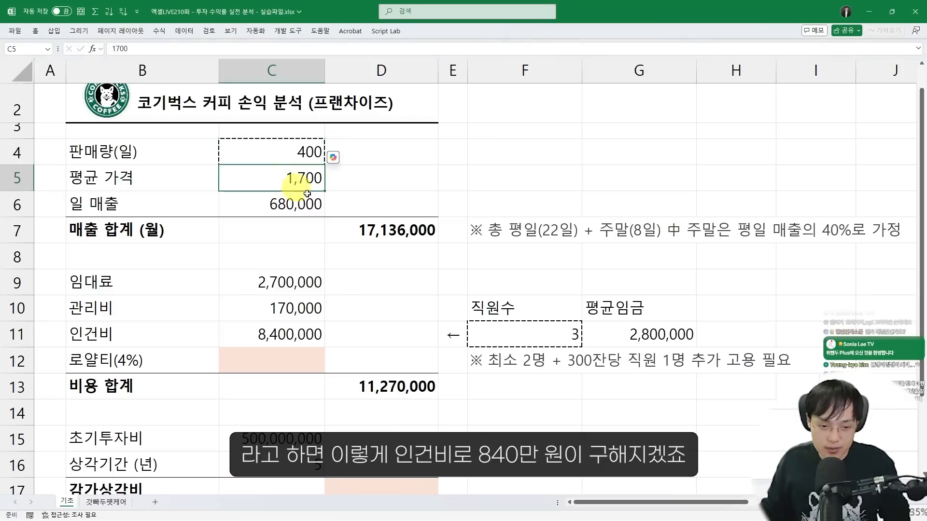
{"action": "left_click_drag", "start_coordinate": [229, 319], "coordinate": [321, 344]}
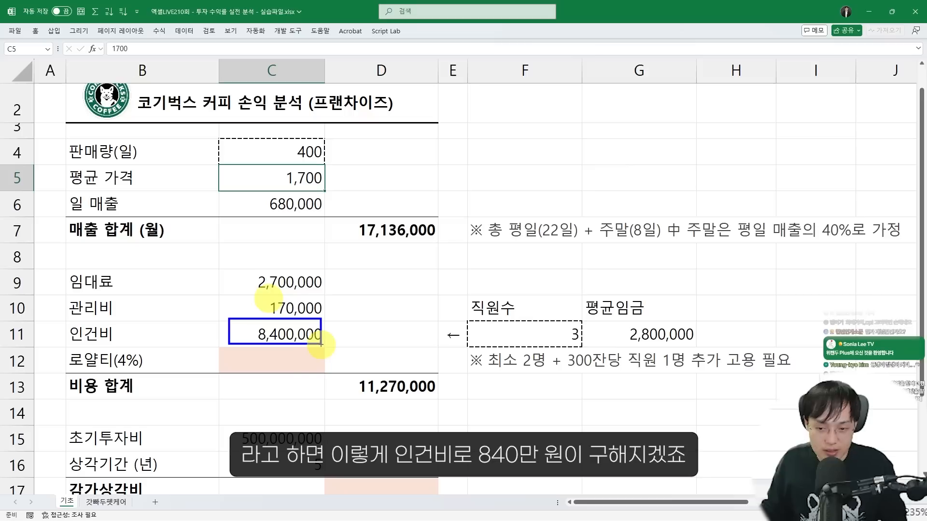
Step: Calculate the royalty in C12 as 4% of the monthly sales total with the formula =D7*4%
{"action": "left_click", "coordinate": [305, 359]}
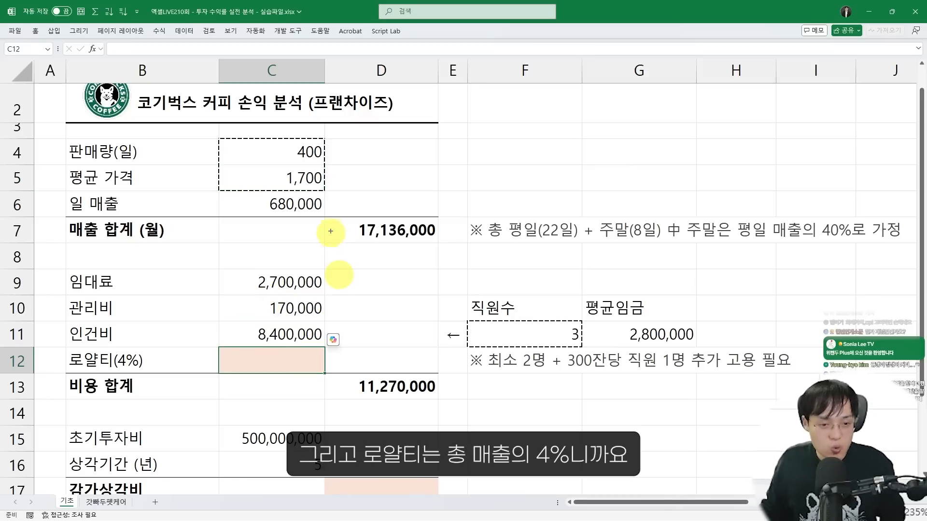
{"action": "left_click_drag", "start_coordinate": [327, 217], "coordinate": [392, 235]}
{"action": "type", "text": "="}
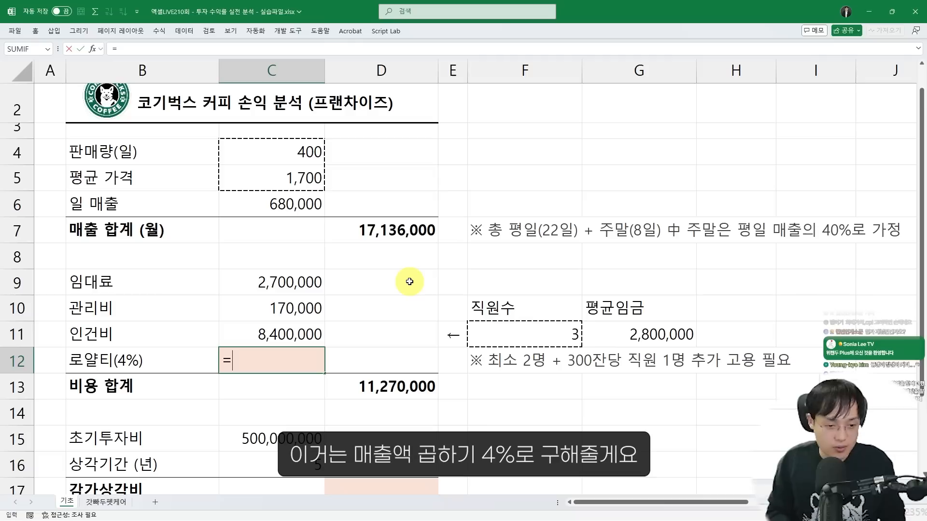
{"action": "left_click", "coordinate": [414, 230]}
{"action": "type", "text": "*4"}
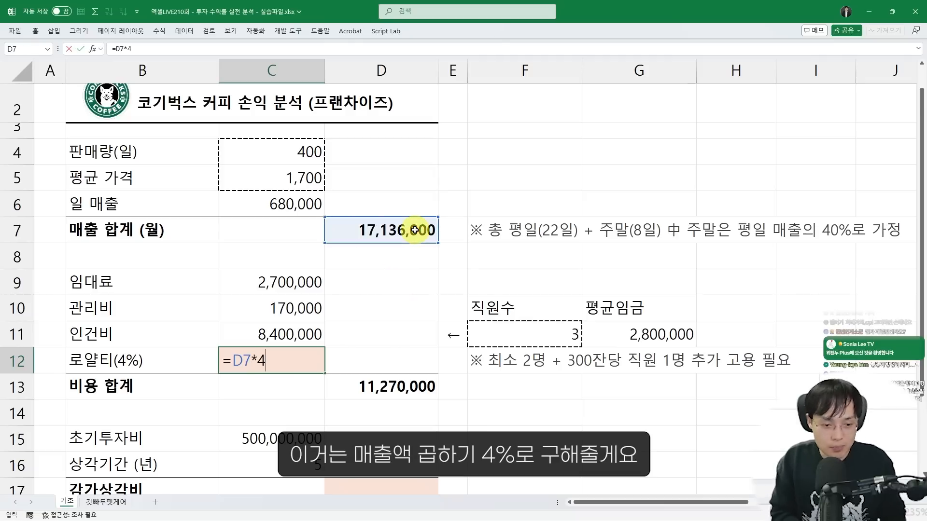
{"action": "key", "text": "Return"}
Step: Calculate the monthly depreciation in D17 from the initial investment and depreciation years with the formula =C15/C16/12
{"action": "scroll", "coordinate": [389, 333], "scroll_direction": "down", "scroll_amount": 2}
{"action": "left_click", "coordinate": [389, 333]}
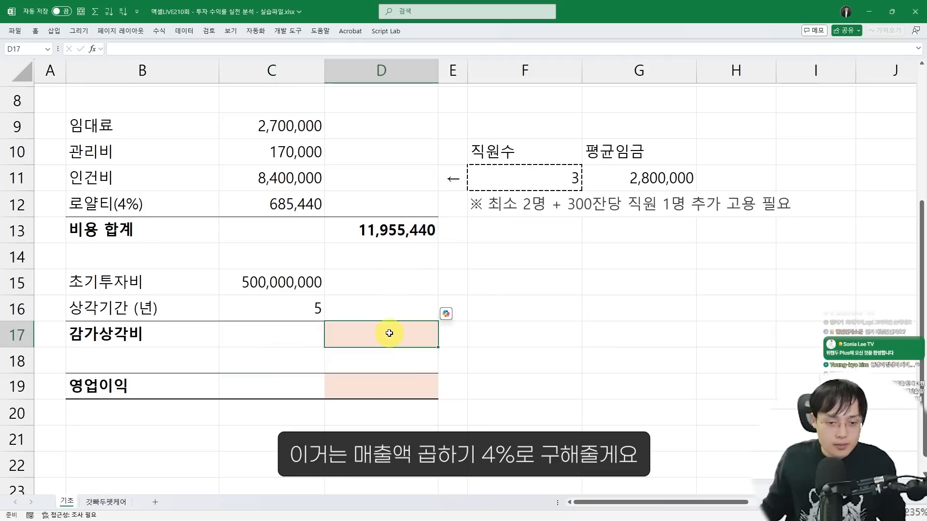
{"action": "type", "text": "="}
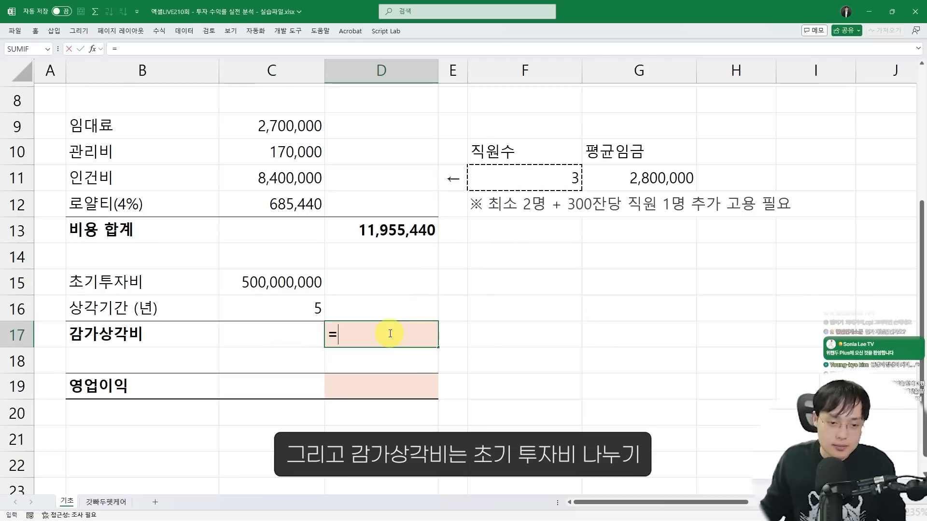
{"action": "left_click", "coordinate": [283, 282]}
{"action": "type", "text": "/"}
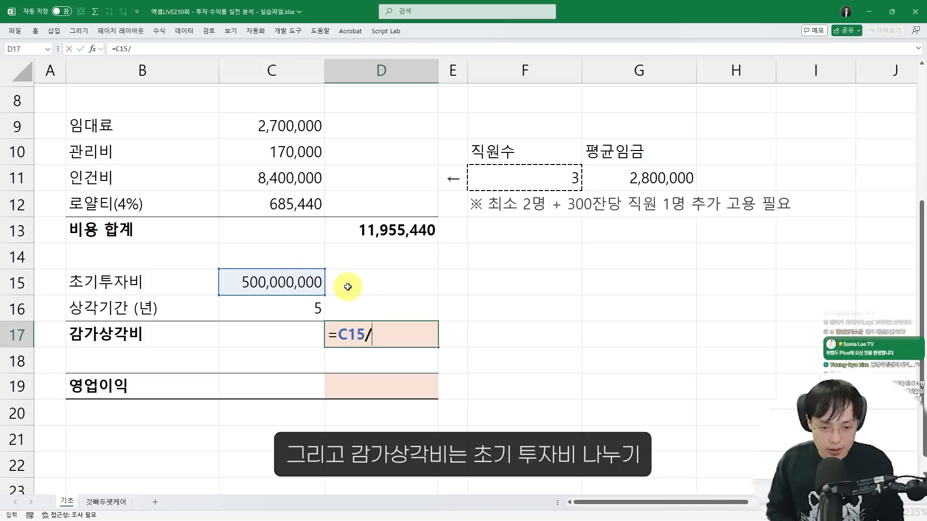
{"action": "left_click", "coordinate": [308, 305]}
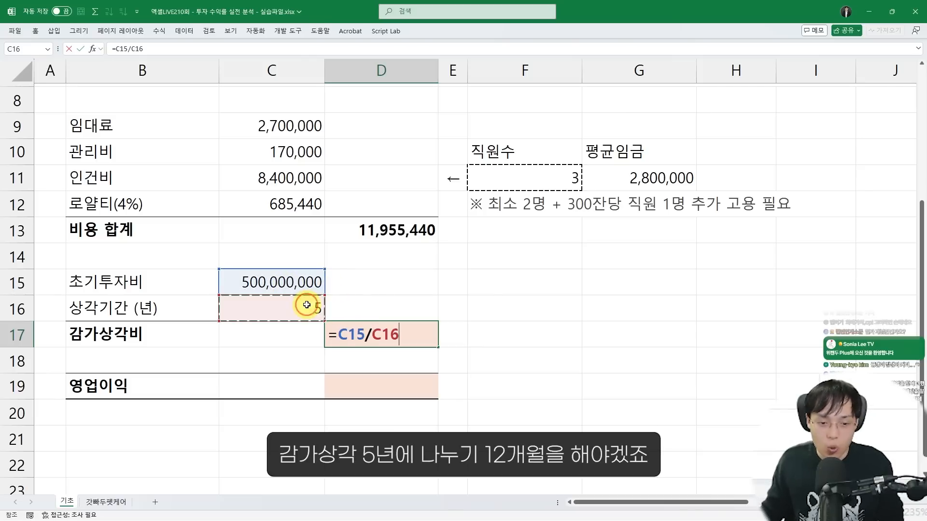
{"action": "type", "text": "/12"}
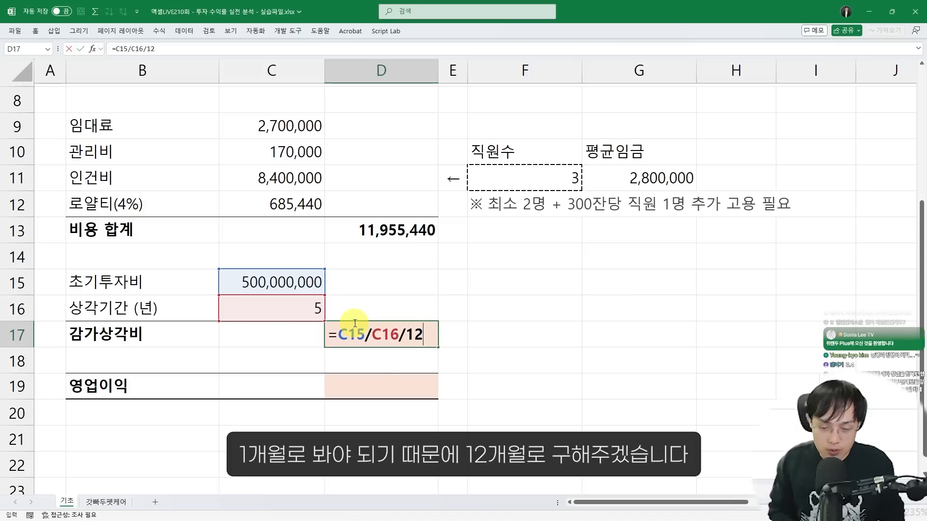
{"action": "key", "text": "Return"}
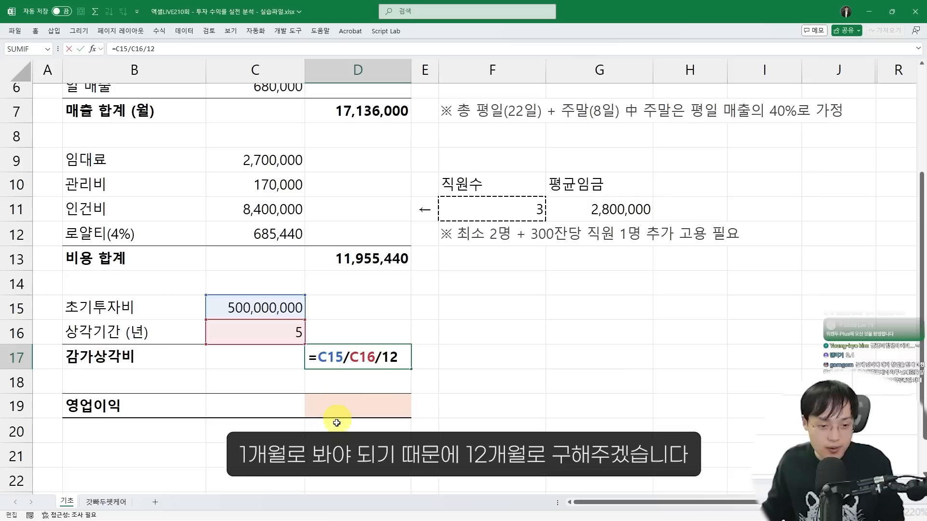
Step: Calculate the operating profit in D19 as sales minus total costs minus depreciation with the formula =D7-D13-D17
{"action": "left_click", "coordinate": [308, 408]}
{"action": "scroll", "coordinate": [302, 376], "scroll_direction": "down", "scroll_amount": 3}
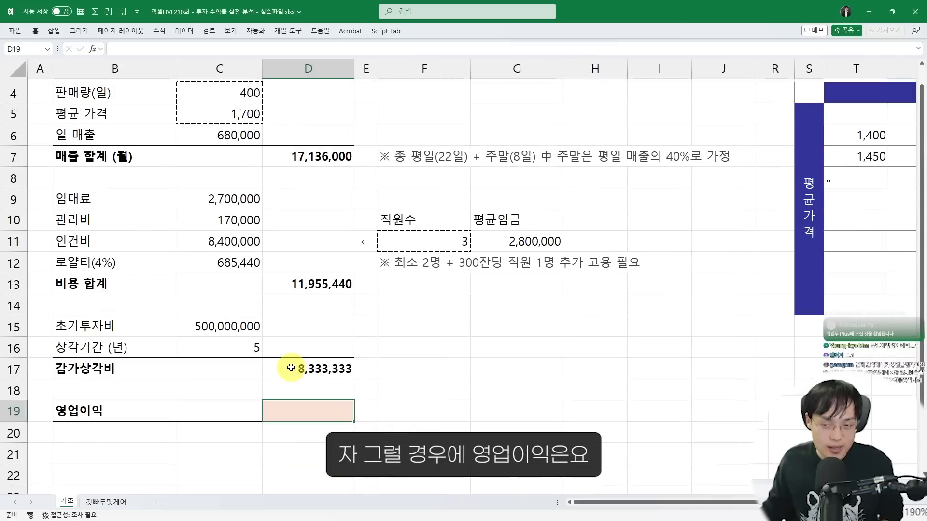
{"action": "scroll", "coordinate": [290, 364], "scroll_direction": "down", "scroll_amount": 1}
{"action": "type", "text": "="}
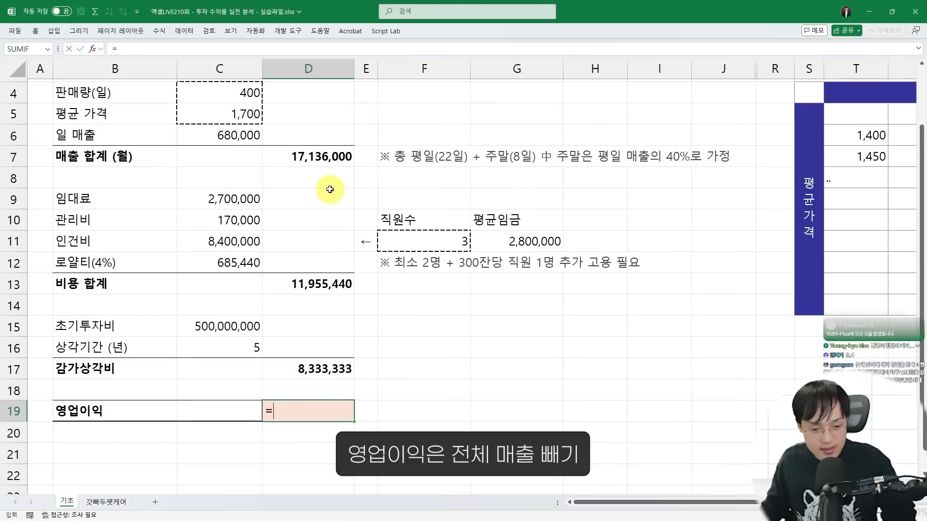
{"action": "left_click", "coordinate": [326, 160]}
{"action": "type", "text": "-"}
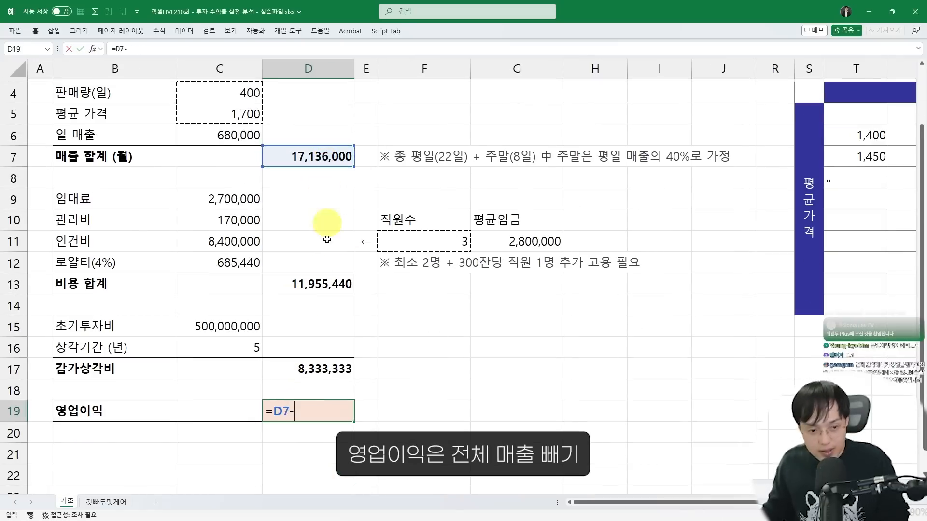
{"action": "left_click", "coordinate": [305, 288]}
{"action": "type", "text": "-"}
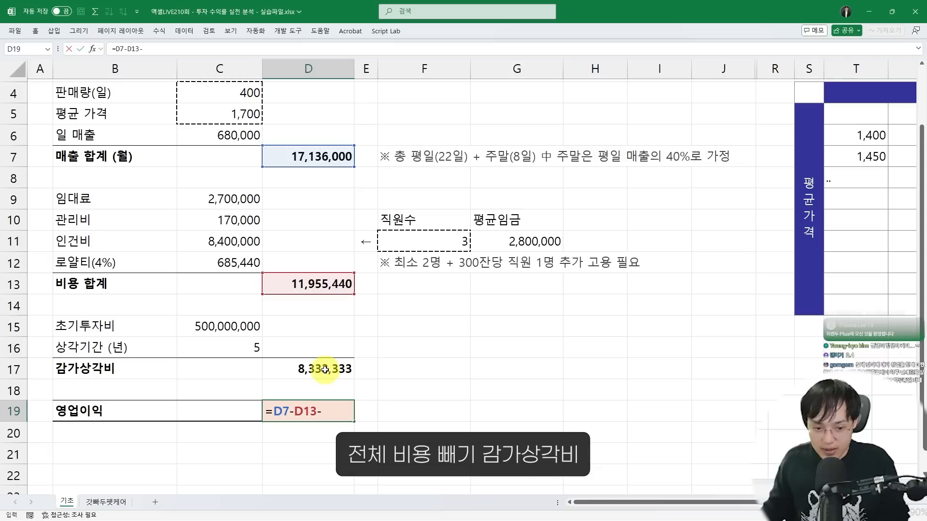
{"action": "left_click", "coordinate": [325, 369]}
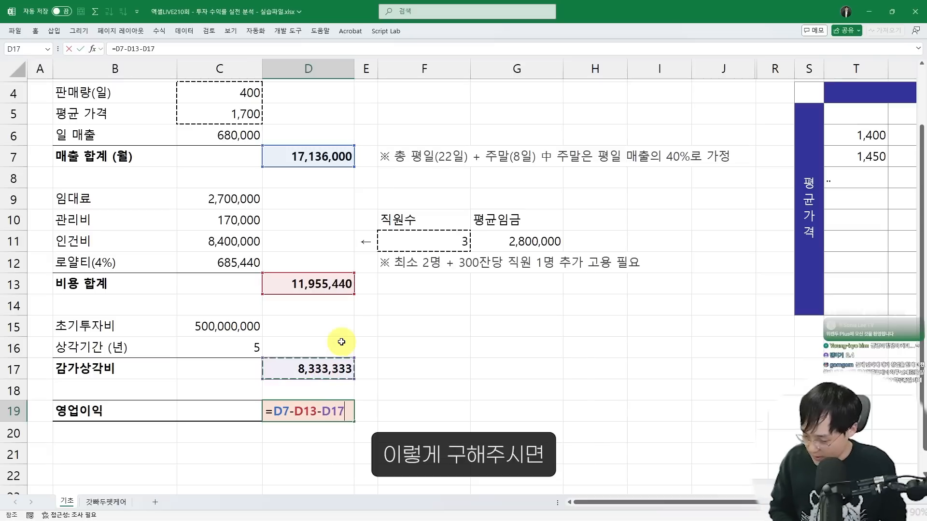
{"action": "key", "text": "Return"}
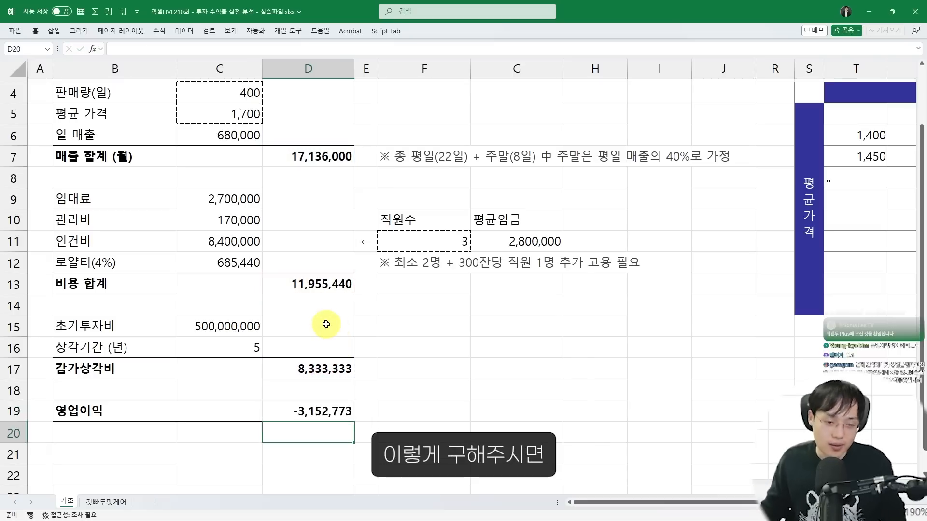
{"action": "left_click", "coordinate": [291, 419]}
{"action": "left_click_drag", "start_coordinate": [268, 400], "coordinate": [367, 423]}
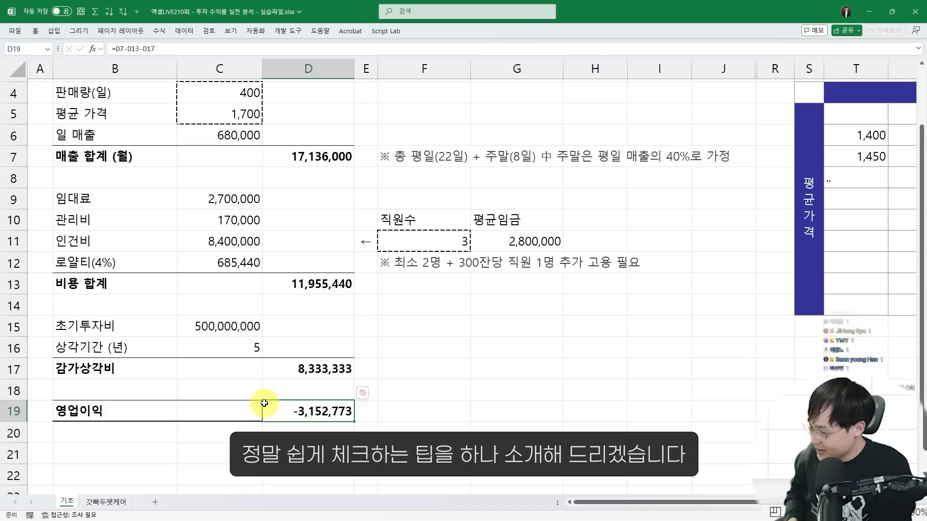
Step: Switch to Edge, open a new InPrivate window and search Google for 영수증
{"action": "left_click", "coordinate": [896, 28]}
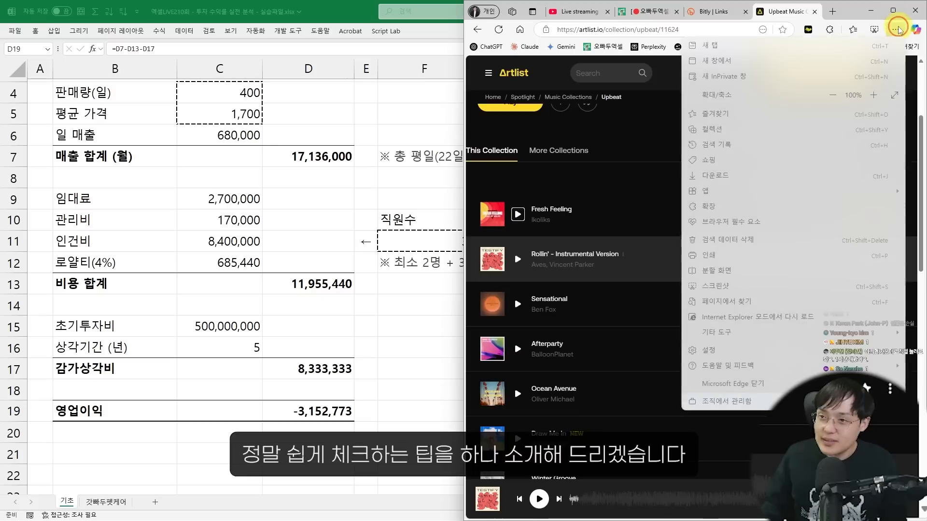
{"action": "left_click", "coordinate": [818, 73]}
{"action": "type", "text": "d"}
{"action": "key", "text": "BackSpace"}
{"action": "key", "text": "BackSpace"}
{"action": "type", "text": "영수증"}
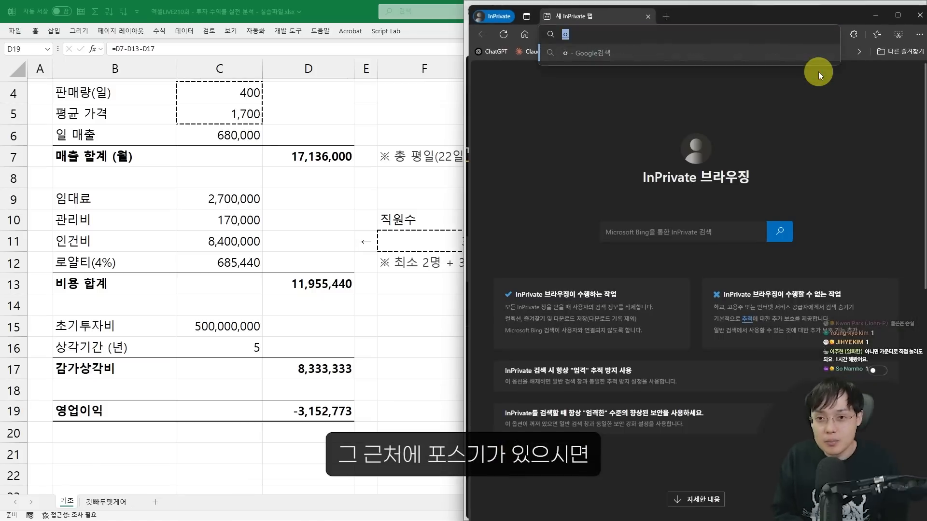
{"action": "key", "text": "Return"}
Step: Open a receipt photo from the 영수증 results in a maximized window and examine the order number printed on it
{"action": "left_click", "coordinate": [518, 118]}
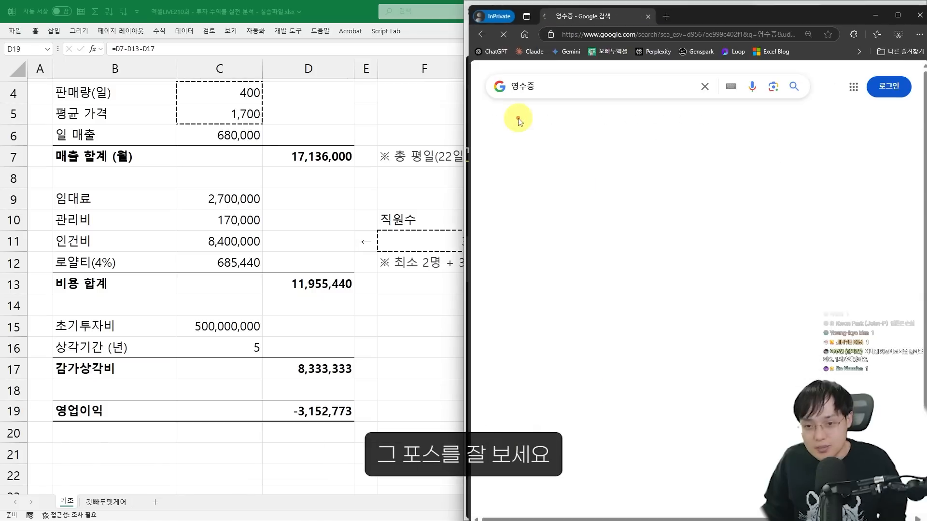
{"action": "left_click", "coordinate": [898, 13]}
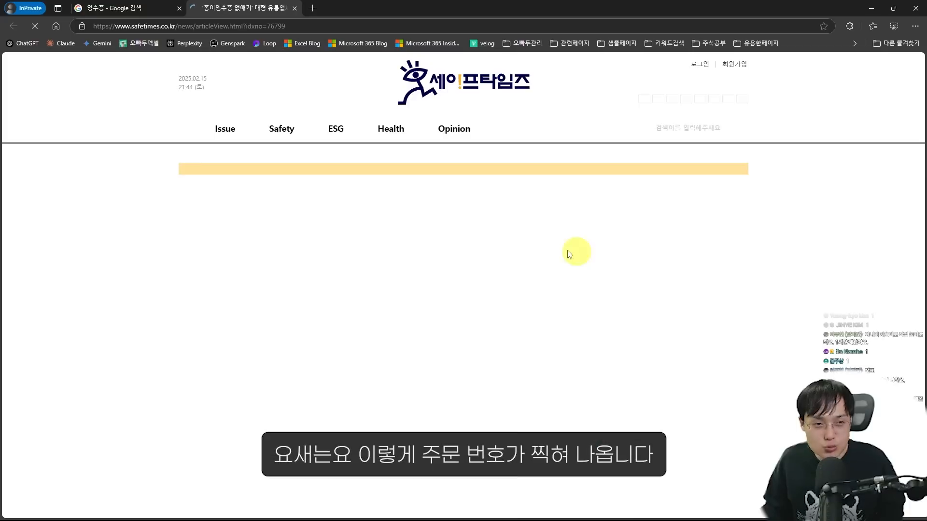
{"action": "scroll", "coordinate": [433, 299], "scroll_direction": "down", "scroll_amount": 4}
{"action": "key", "text": "ctrl+Tab"}
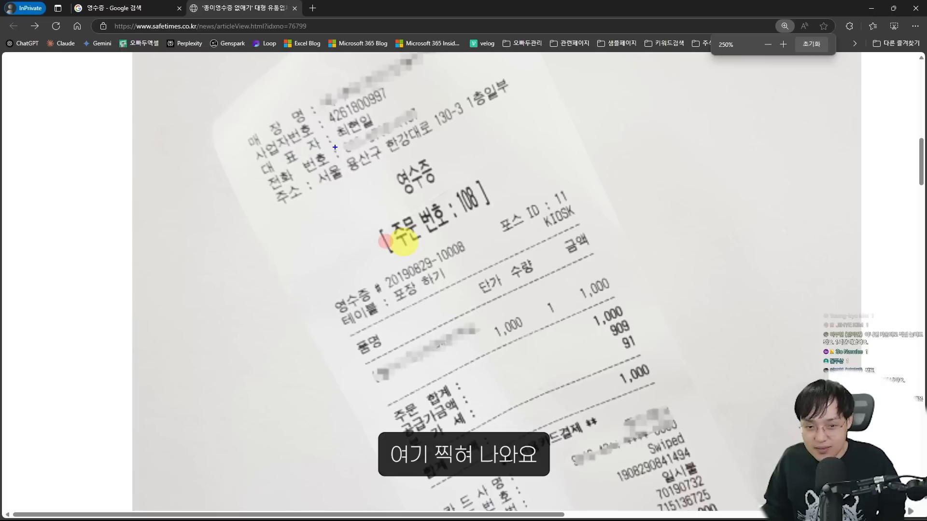
{"action": "left_click_drag", "start_coordinate": [335, 147], "coordinate": [529, 279]}
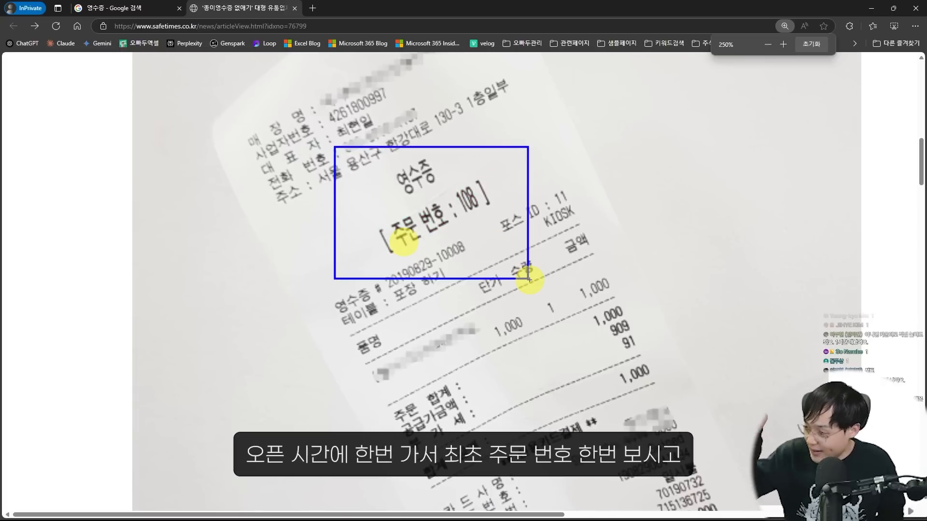
{"action": "mouse_move", "coordinate": [334, 148]}
{"action": "left_mouse_down"}
{"action": "mouse_move", "coordinate": [513, 270]}
{"action": "mouse_move", "coordinate": [497, 270]}
{"action": "left_mouse_up"}
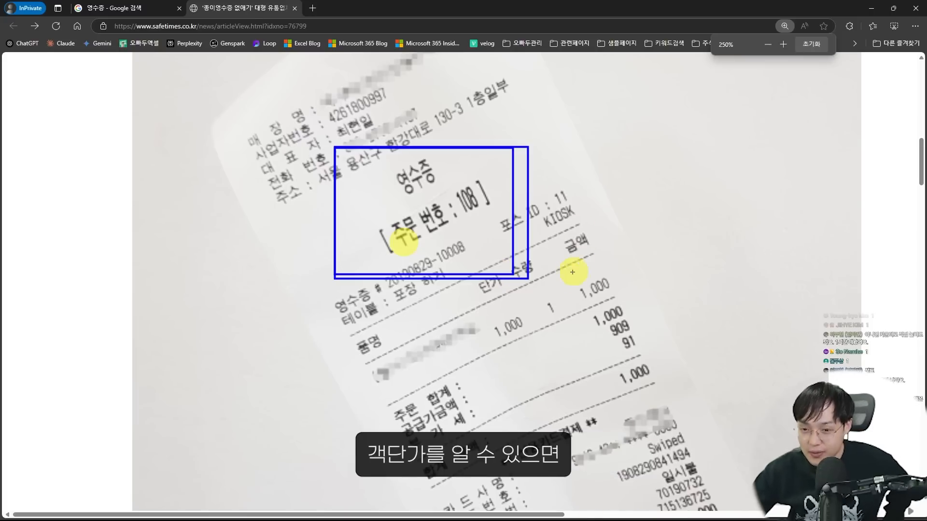
{"action": "left_click_drag", "start_coordinate": [578, 267], "coordinate": [643, 321]}
{"action": "left_click_drag", "start_coordinate": [644, 263], "coordinate": [682, 313]}
{"action": "left_click_drag", "start_coordinate": [686, 268], "coordinate": [707, 300]}
{"action": "left_click_drag", "start_coordinate": [709, 244], "coordinate": [725, 268]}
{"action": "left_click_drag", "start_coordinate": [725, 373], "coordinate": [734, 382]}
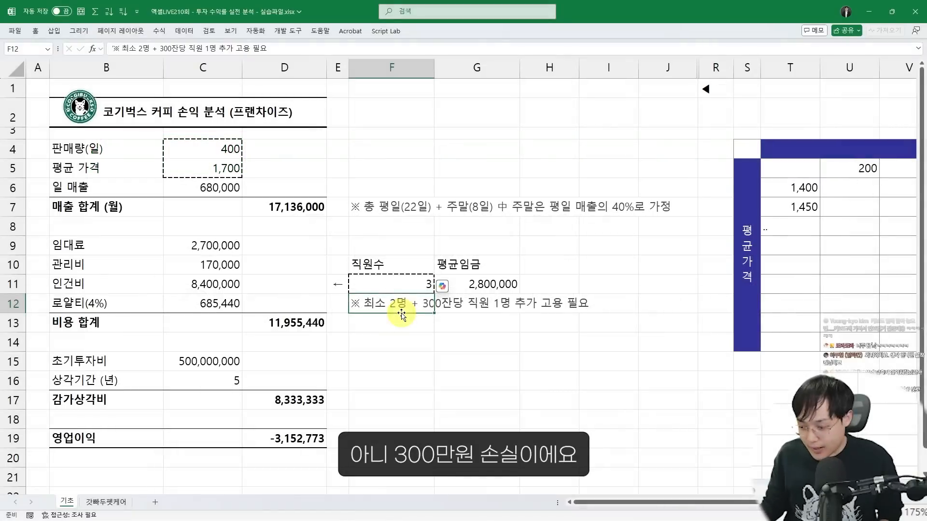
Step: Examine the operating profit in D19 of the coffee franchise worksheet in Excel
{"action": "scroll", "coordinate": [402, 315], "scroll_direction": "down", "scroll_amount": 1}
{"action": "left_click_drag", "start_coordinate": [235, 366], "coordinate": [322, 399]}
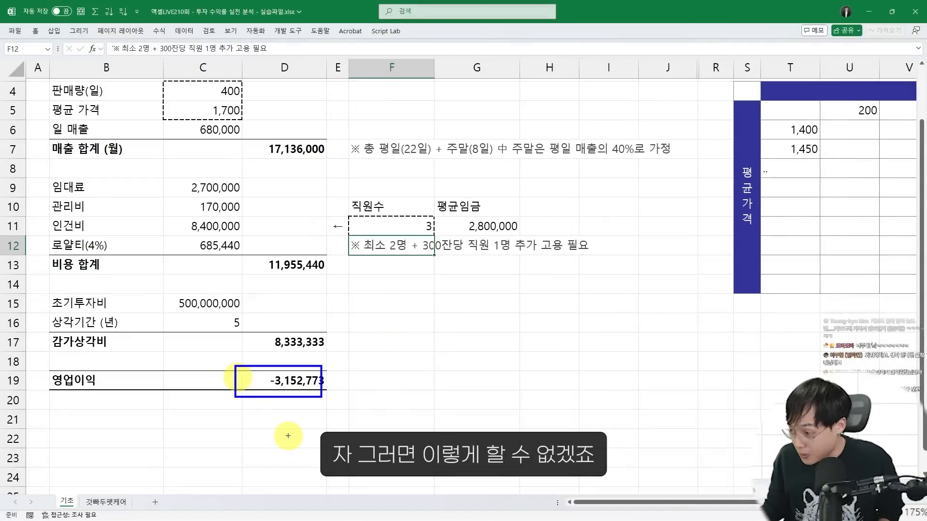
{"action": "left_click_drag", "start_coordinate": [235, 365], "coordinate": [328, 400]}
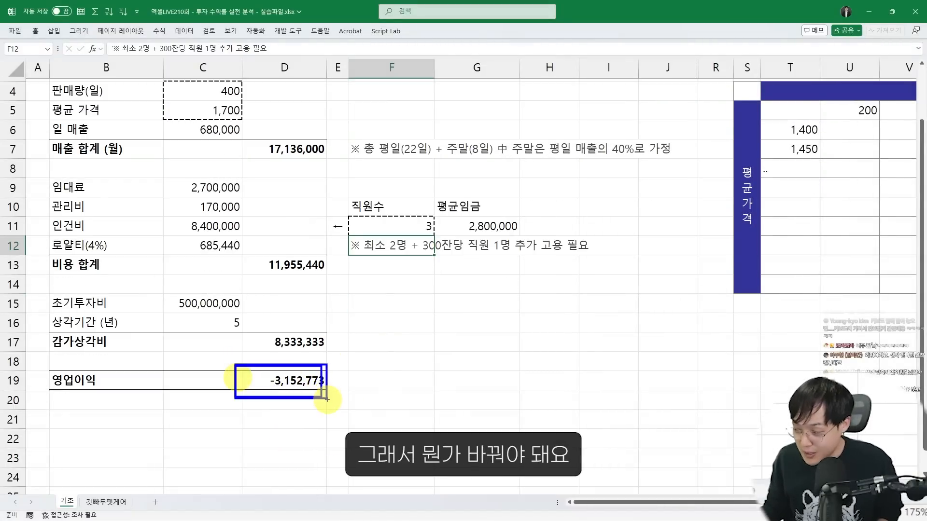
{"action": "scroll", "coordinate": [305, 340], "scroll_direction": "up", "scroll_amount": 1}
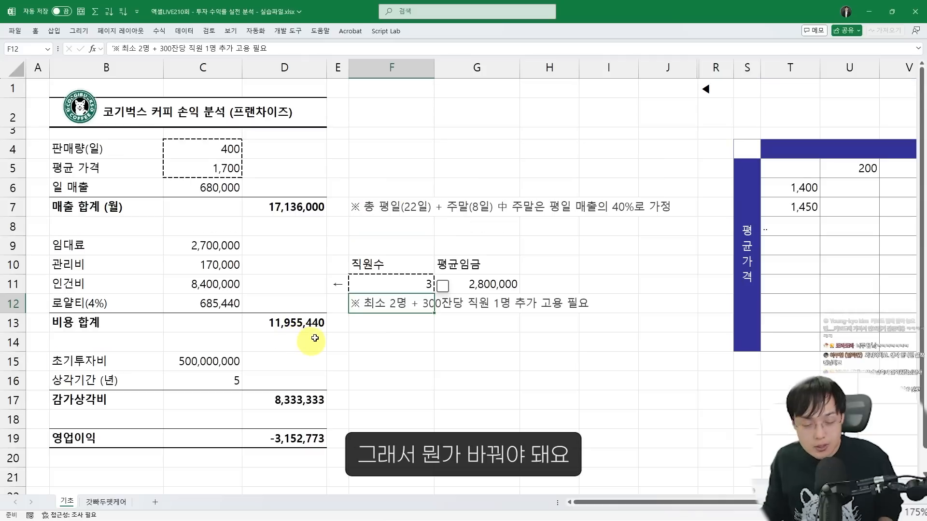
Step: Check the employee count in F11 and set the average wage in G11 to 2,400,000
{"action": "left_click", "coordinate": [368, 284]}
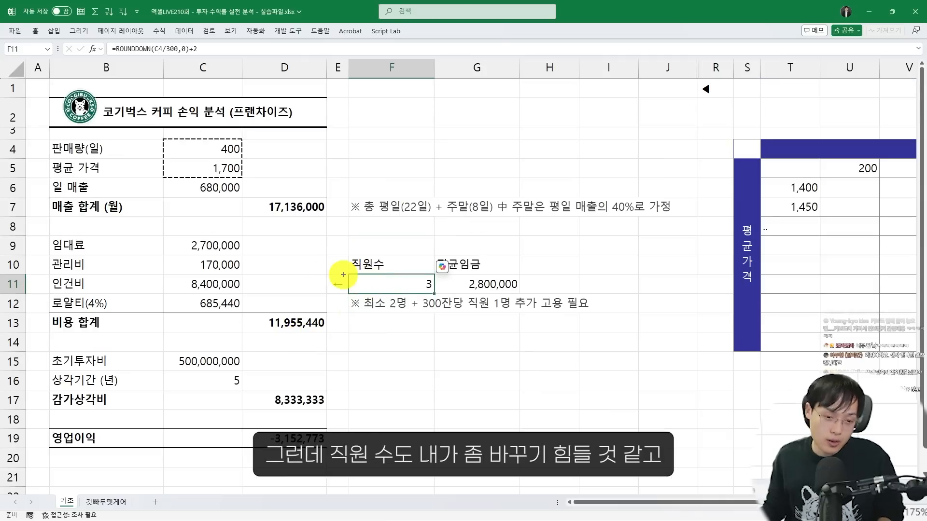
{"action": "key", "text": "ctrl+c"}
{"action": "left_click", "coordinate": [476, 276]}
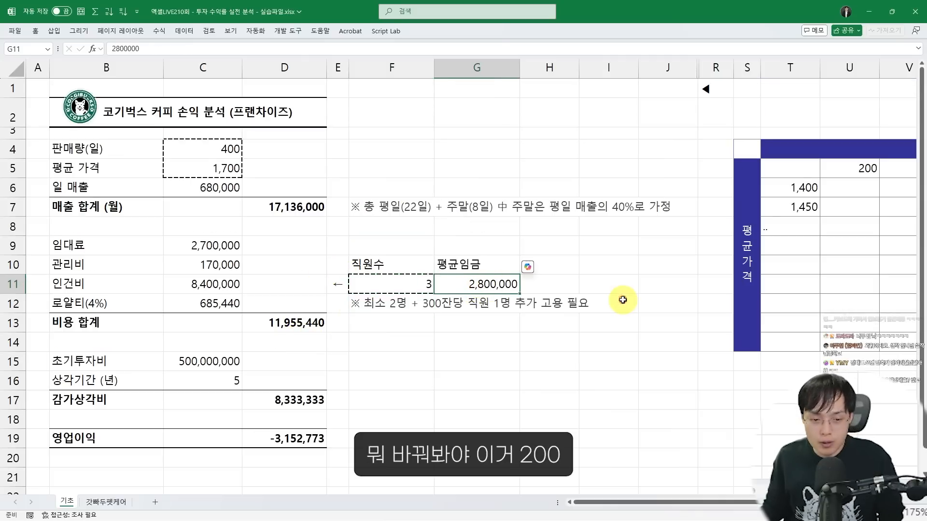
{"action": "type", "text": "2400000"}
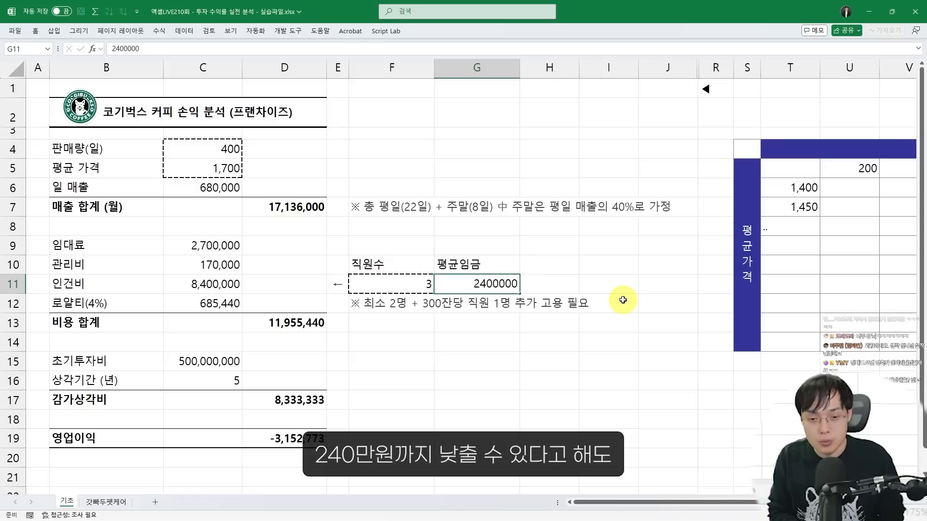
{"action": "key", "text": "Return"}
{"action": "key", "text": "Up"}
{"action": "key", "text": "Left"}
Step: Mark the sales volume and average price in C4:C5 and the initial investment in C15 while considering what to adjust
{"action": "left_click_drag", "start_coordinate": [162, 138], "coordinate": [243, 177]}
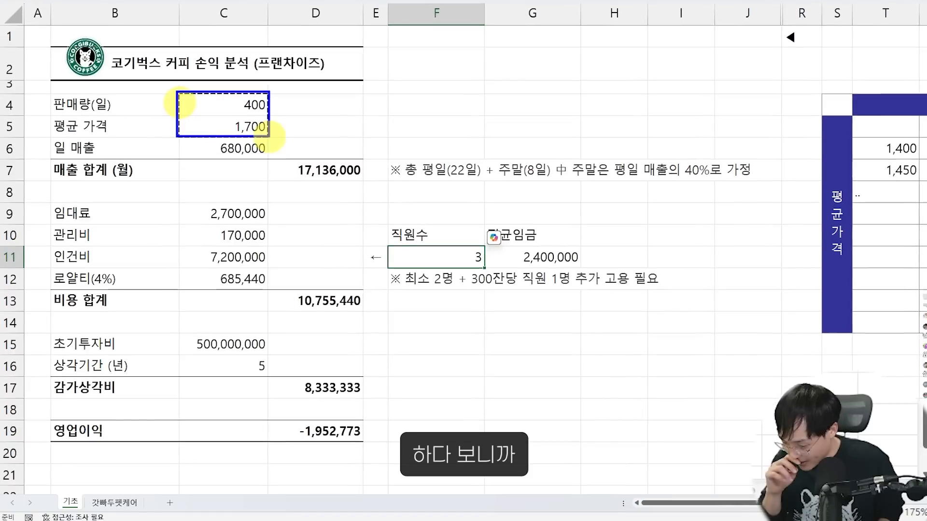
{"action": "key", "text": "Escape"}
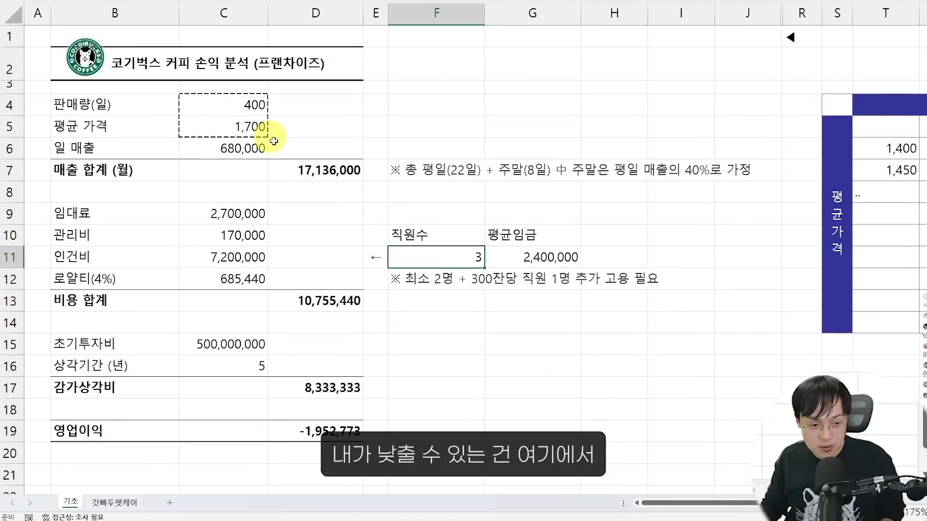
{"action": "key", "text": "ctrl+2"}
{"action": "left_click_drag", "start_coordinate": [175, 335], "coordinate": [255, 352]}
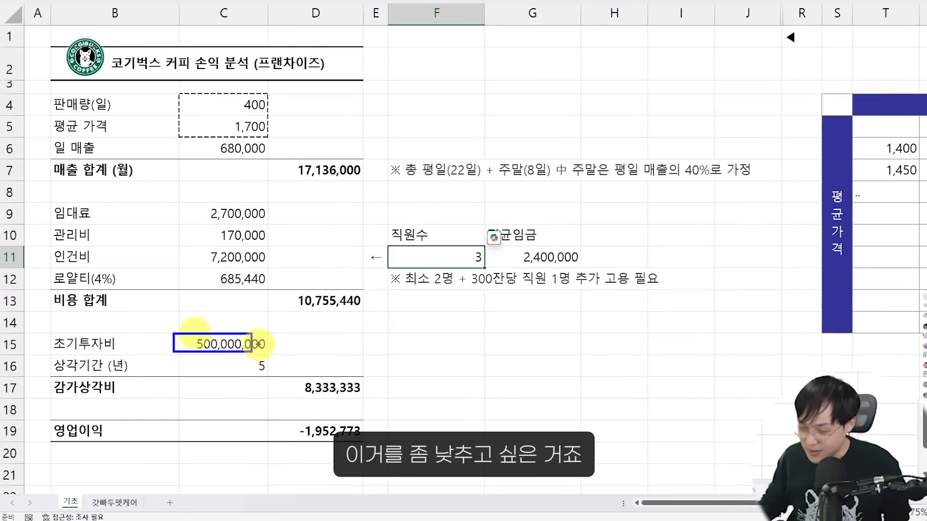
{"action": "key", "text": "Escape"}
{"action": "key", "text": "ctrl+2"}
{"action": "mouse_move", "coordinate": [268, 307]}
{"action": "left_mouse_down"}
{"action": "mouse_move", "coordinate": [269, 344]}
{"action": "mouse_move", "coordinate": [283, 321]}
{"action": "left_mouse_up"}
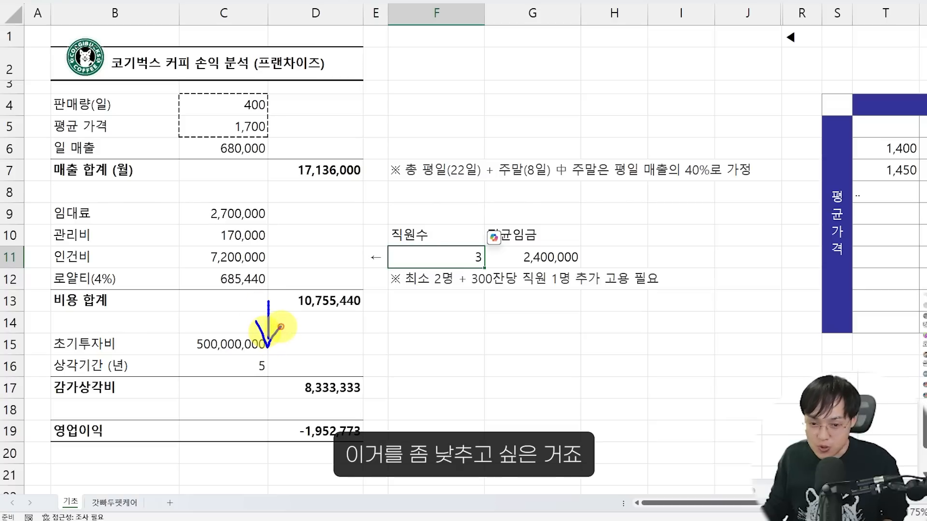
{"action": "key", "text": "Escape"}
Step: Set the average wage in G11 back to 2,800,000
{"action": "left_click", "coordinate": [545, 255]}
{"action": "type", "text": "2800000"}
{"action": "key", "text": "Return"}
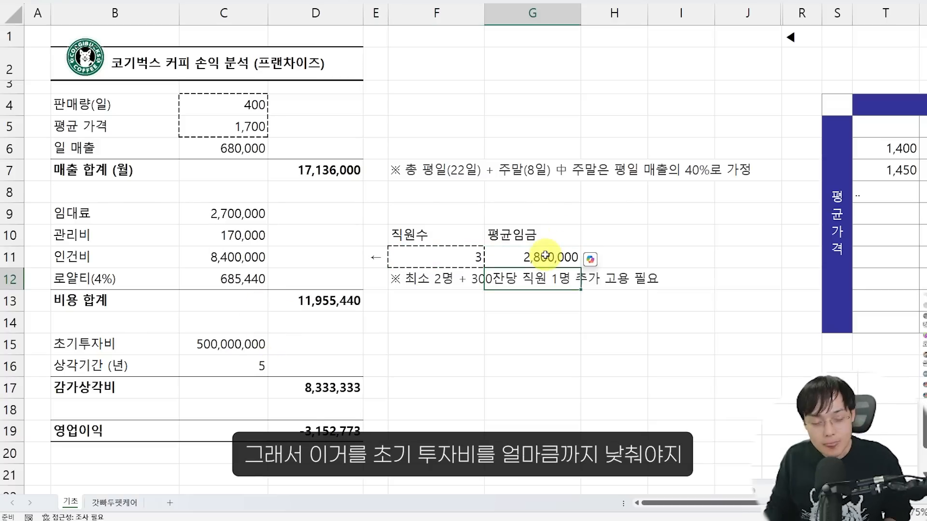
Step: Examine how the initial investment in C15 relates to the operating profit in D19, and select C15
{"action": "key", "text": "ctrl+2"}
{"action": "left_click_drag", "start_coordinate": [177, 332], "coordinate": [266, 355]}
{"action": "mouse_move", "coordinate": [279, 296]}
{"action": "left_mouse_down"}
{"action": "mouse_move", "coordinate": [273, 330]}
{"action": "mouse_move", "coordinate": [290, 317]}
{"action": "left_mouse_up"}
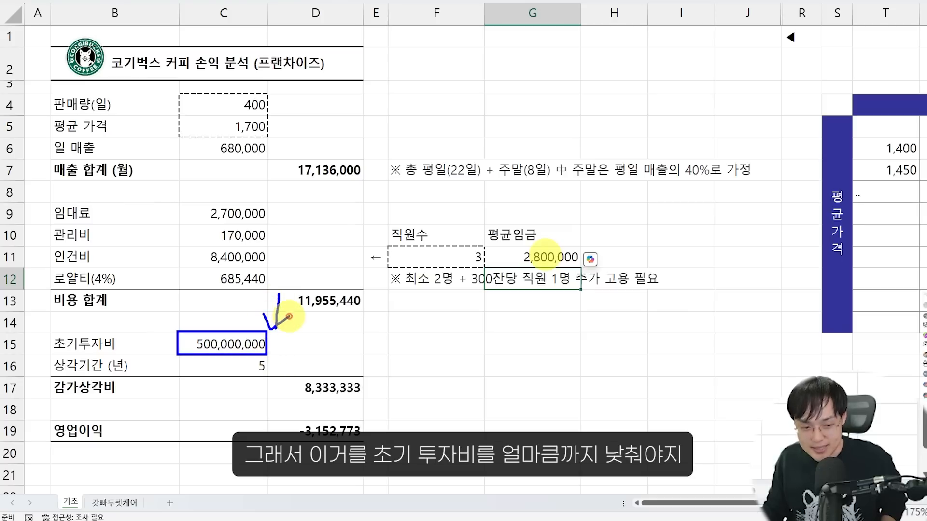
{"action": "left_click_drag", "start_coordinate": [269, 414], "coordinate": [388, 453]}
{"action": "mouse_move", "coordinate": [429, 390]}
{"action": "left_mouse_down"}
{"action": "mouse_move", "coordinate": [426, 423]}
{"action": "mouse_move", "coordinate": [421, 404]}
{"action": "left_mouse_up"}
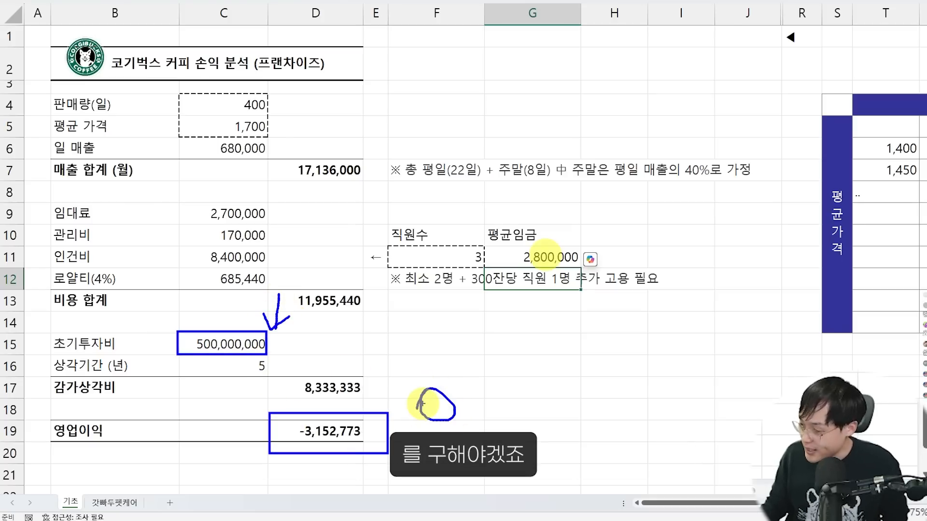
{"action": "left_click", "coordinate": [213, 346]}
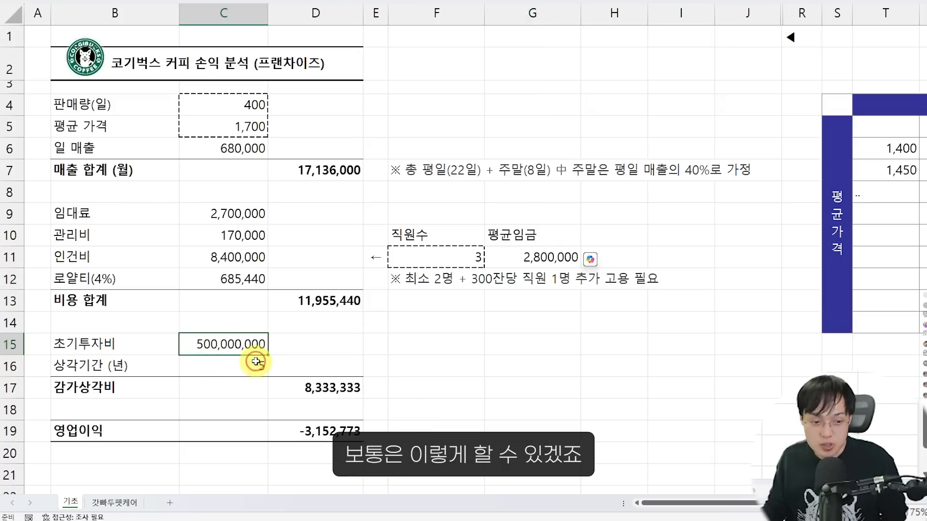
Step: Try several different initial investment amounts in C15, starting with 100,000,000
{"action": "type", "text": "100000000"}
{"action": "key", "text": "ctrl+Return"}
{"action": "type", "text": "1"}
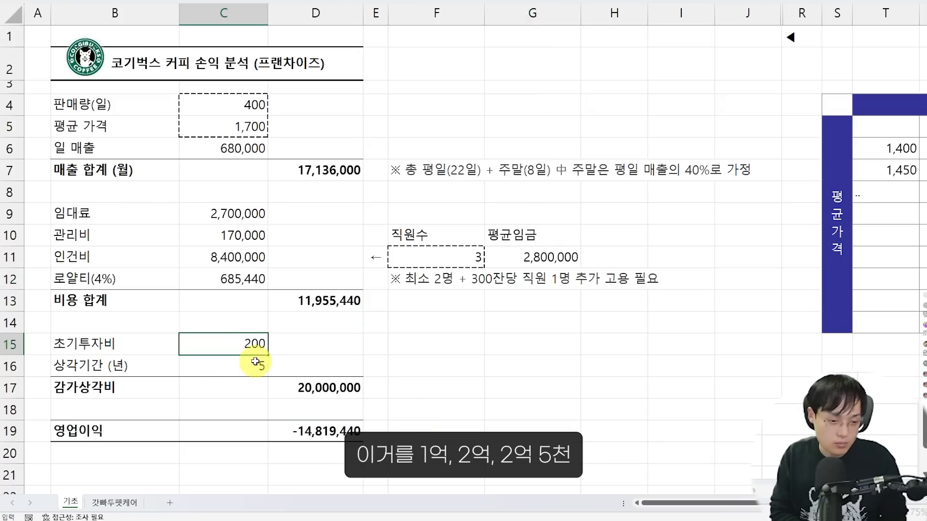
{"action": "type", "text": "000000"}
{"action": "key", "text": "ctrl+Return"}
{"action": "double_click", "coordinate": [218, 346]}
{"action": "type", "text": "5"}
{"action": "key", "text": "Return"}
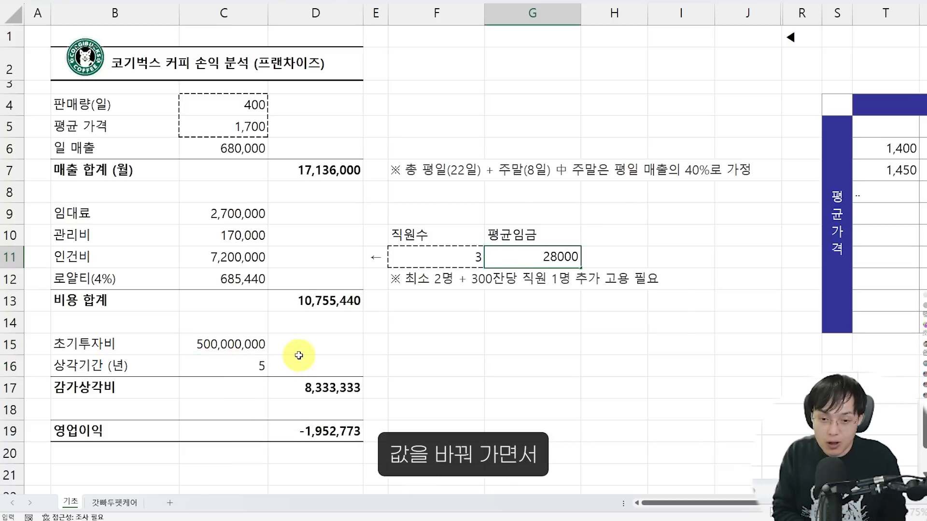
Step: Set the average wage in G11 to 2,800,000 and mark how the initial investment in C15 relates to the operating profit in D19
{"action": "key", "text": "Return"}
{"action": "left_click_drag", "start_coordinate": [264, 417], "coordinate": [336, 443]}
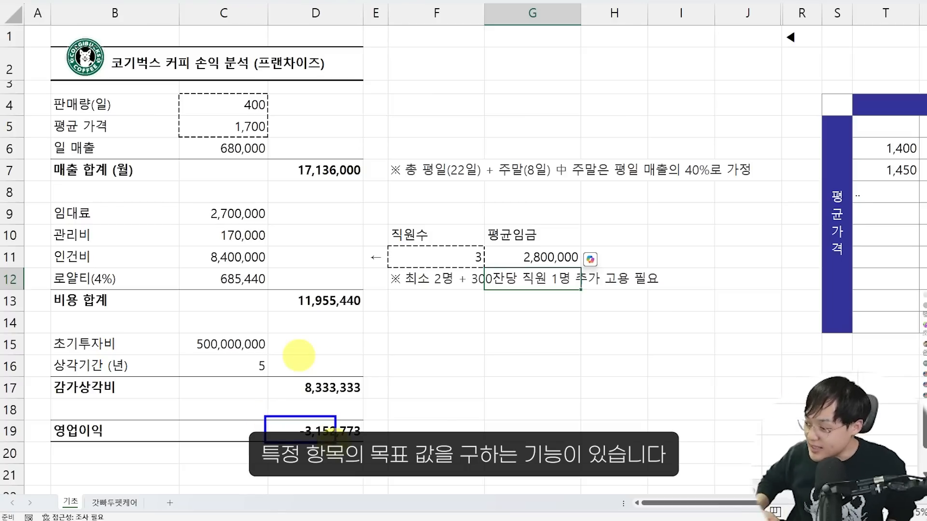
{"action": "mouse_move", "coordinate": [564, 256]}
{"action": "left_mouse_down"}
{"action": "mouse_move", "coordinate": [634, 263]}
{"action": "mouse_move", "coordinate": [642, 232]}
{"action": "mouse_move", "coordinate": [714, 232]}
{"action": "mouse_move", "coordinate": [706, 274]}
{"action": "left_mouse_up"}
{"action": "mouse_move", "coordinate": [646, 318]}
{"action": "left_mouse_down"}
{"action": "mouse_move", "coordinate": [631, 325]}
{"action": "mouse_move", "coordinate": [645, 349]}
{"action": "mouse_move", "coordinate": [679, 329]}
{"action": "mouse_move", "coordinate": [263, 308]}
{"action": "mouse_move", "coordinate": [271, 319]}
{"action": "left_mouse_up"}
{"action": "mouse_move", "coordinate": [579, 328]}
{"action": "left_mouse_down"}
{"action": "mouse_move", "coordinate": [352, 182]}
{"action": "mouse_move", "coordinate": [348, 327]}
{"action": "left_mouse_up"}
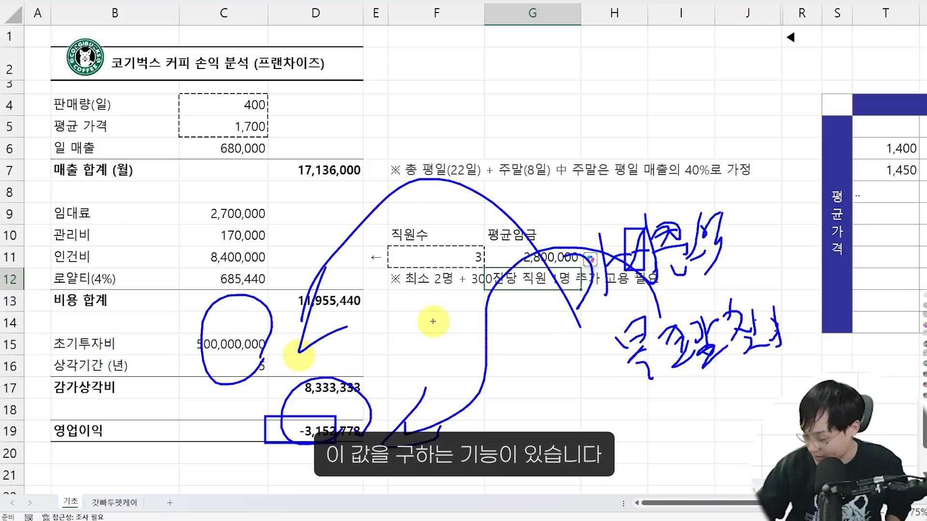
{"action": "key", "text": "Escape"}
Step: Unhide the columns between J and R
{"action": "left_click_drag", "start_coordinate": [752, 13], "coordinate": [815, 13]}
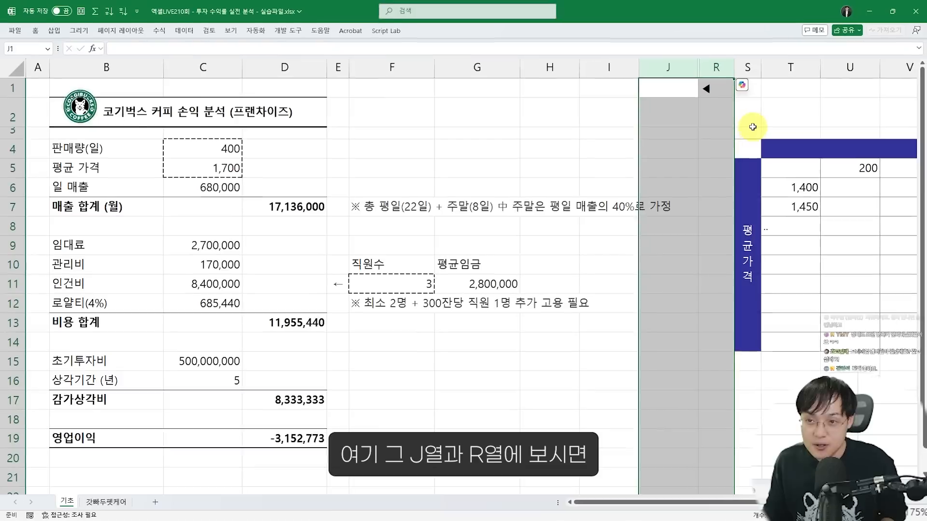
{"action": "scroll", "coordinate": [753, 127], "scroll_direction": "up", "scroll_amount": 3}
{"action": "left_click_drag", "start_coordinate": [528, 47], "coordinate": [653, 248]}
{"action": "key", "text": "Escape"}
{"action": "mouse_move", "coordinate": [575, 73]}
{"action": "left_mouse_down"}
{"action": "mouse_move", "coordinate": [642, 73]}
{"action": "mouse_move", "coordinate": [614, 72]}
{"action": "left_mouse_up"}
{"action": "right_click", "coordinate": [592, 66]}
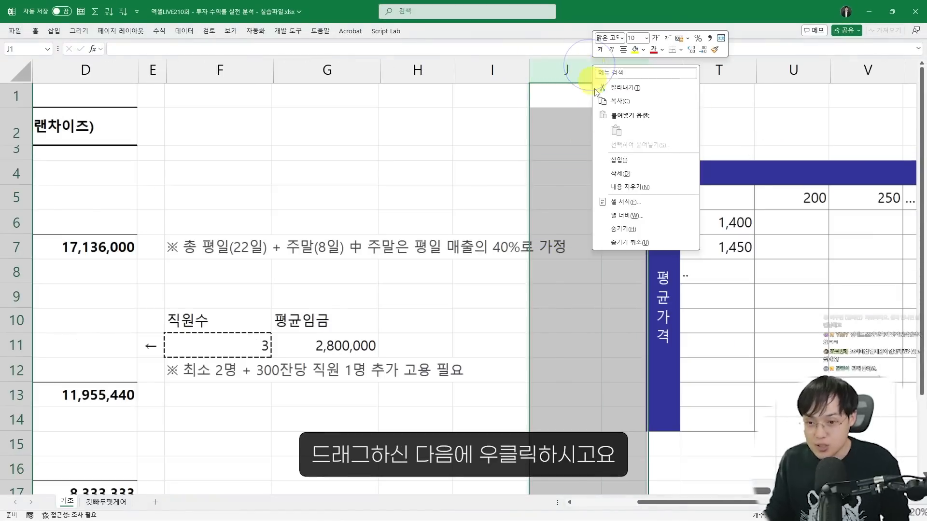
{"action": "left_click", "coordinate": [645, 244]}
Step: Examine the Goal Seek reference picture and its example questions in the unhidden columns
{"action": "left_click", "coordinate": [534, 174]}
{"action": "scroll", "coordinate": [534, 184], "scroll_direction": "down", "scroll_amount": 4}
{"action": "left_click", "coordinate": [529, 200]}
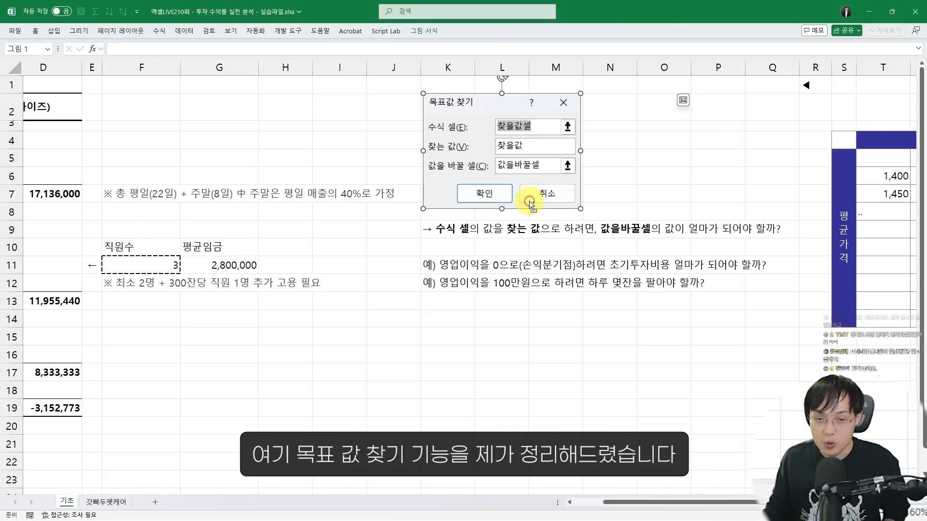
{"action": "scroll", "coordinate": [530, 201], "scroll_direction": "up", "scroll_amount": 2}
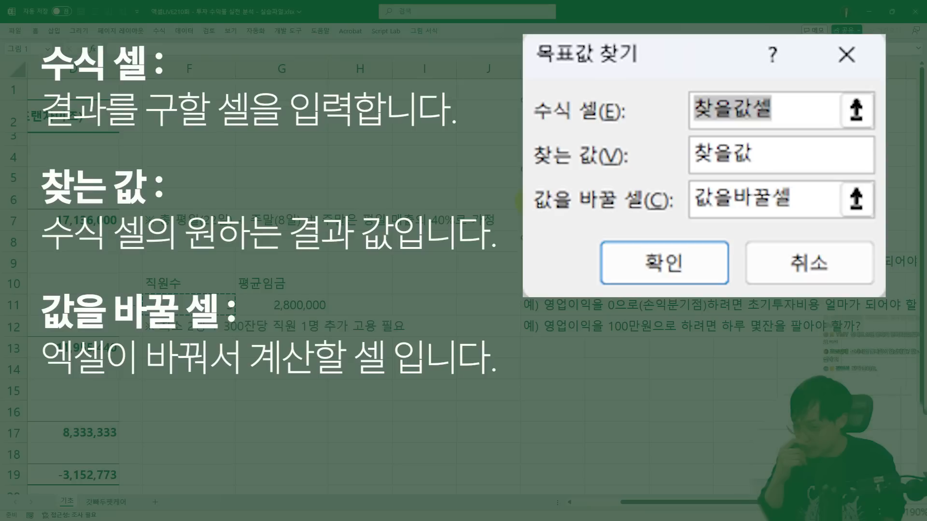
{"action": "left_click_drag", "start_coordinate": [580, 89], "coordinate": [722, 109]}
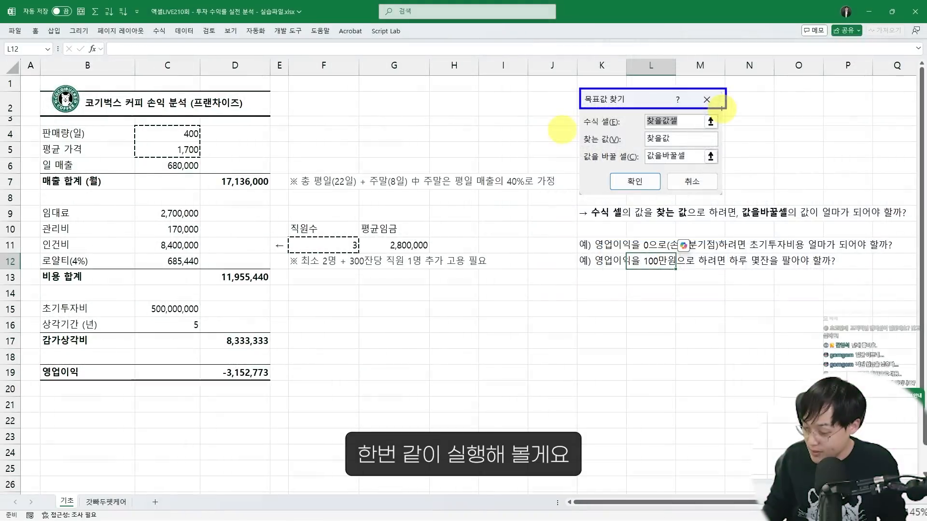
{"action": "key", "text": "Escape"}
Step: Open the Goal Seek dialog from What-If Analysis and place it beside the profit and loss table
{"action": "left_click", "coordinate": [256, 234]}
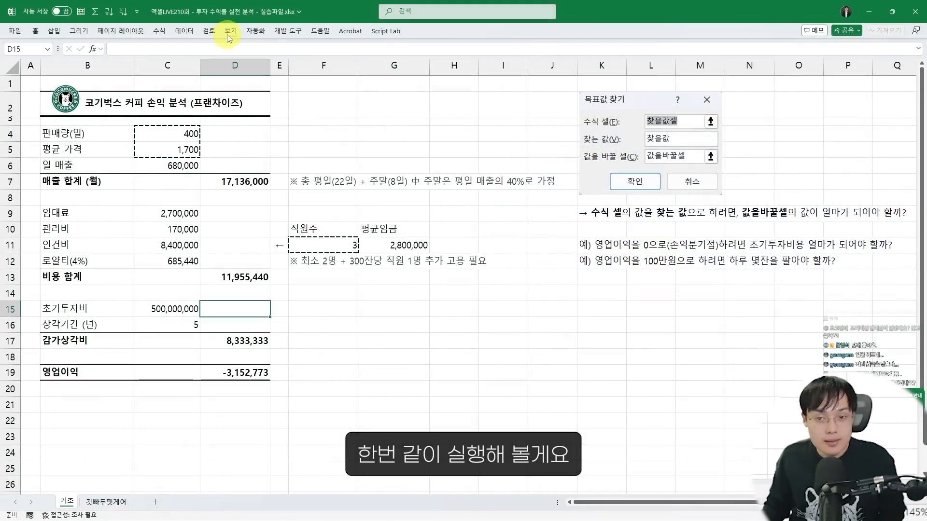
{"action": "left_click", "coordinate": [184, 31]}
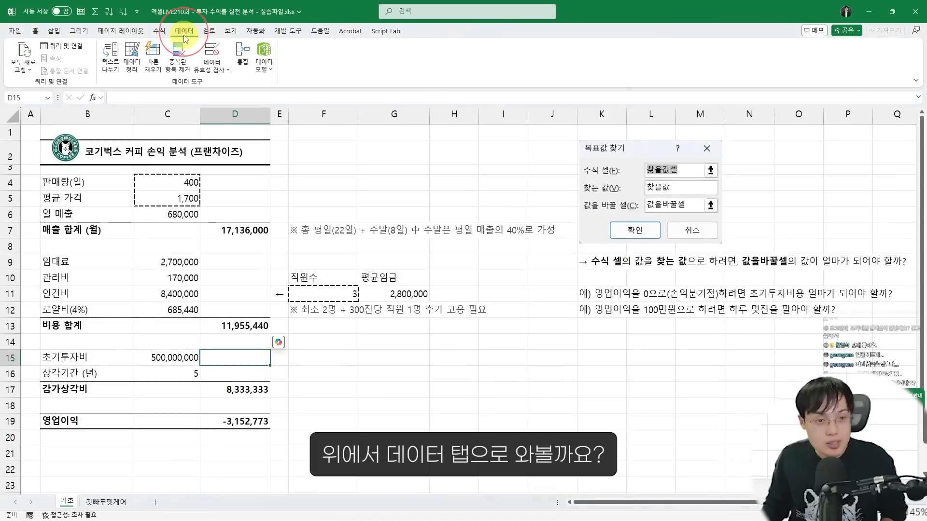
{"action": "left_click_drag", "start_coordinate": [167, 25], "coordinate": [200, 37]}
{"action": "key", "text": "Escape"}
{"action": "right_click", "coordinate": [278, 68]}
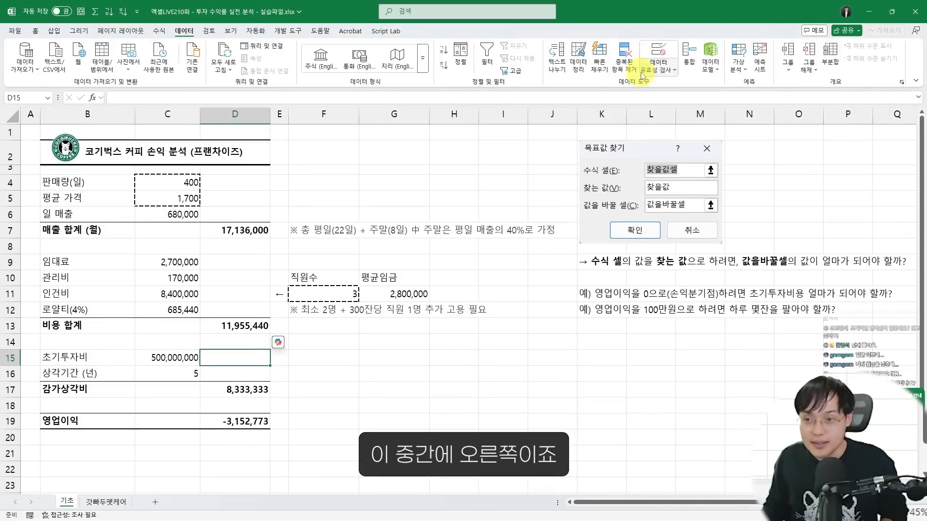
{"action": "left_click_drag", "start_coordinate": [724, 32], "coordinate": [763, 76]}
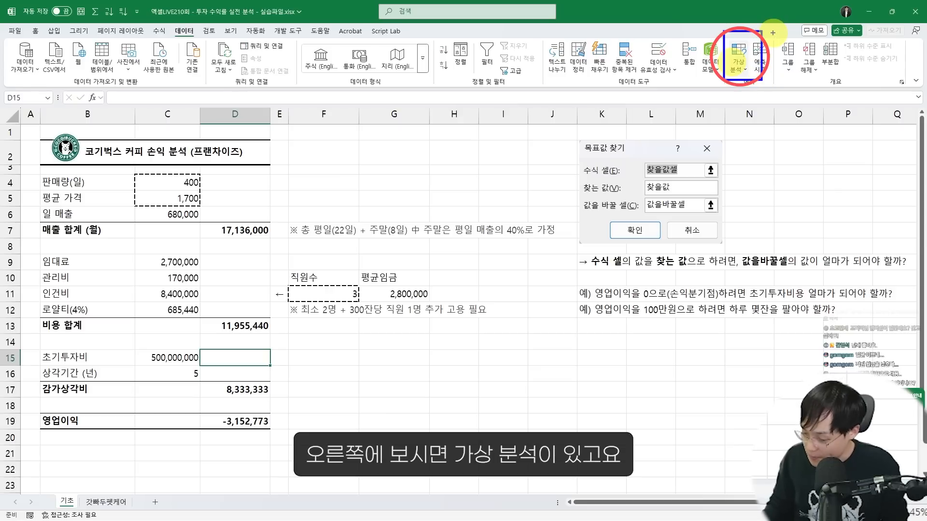
{"action": "left_click", "coordinate": [742, 62]}
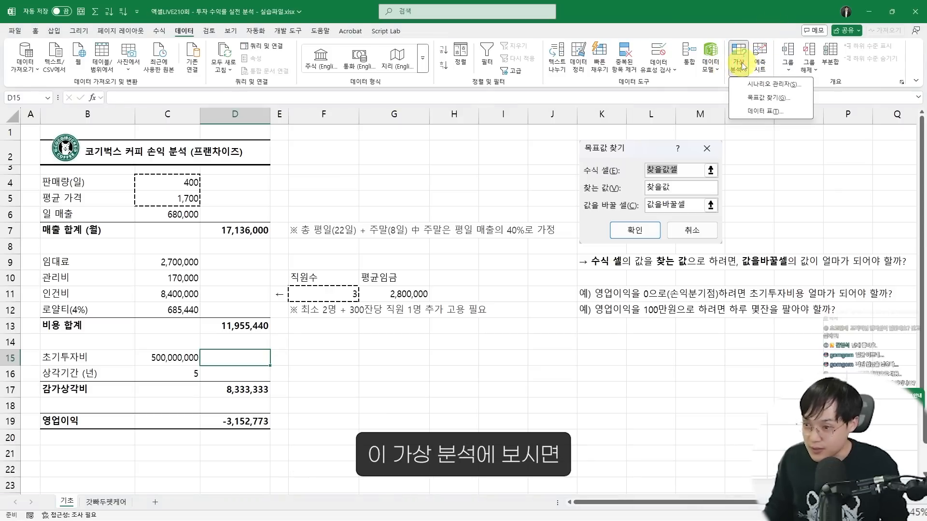
{"action": "left_click", "coordinate": [756, 97]}
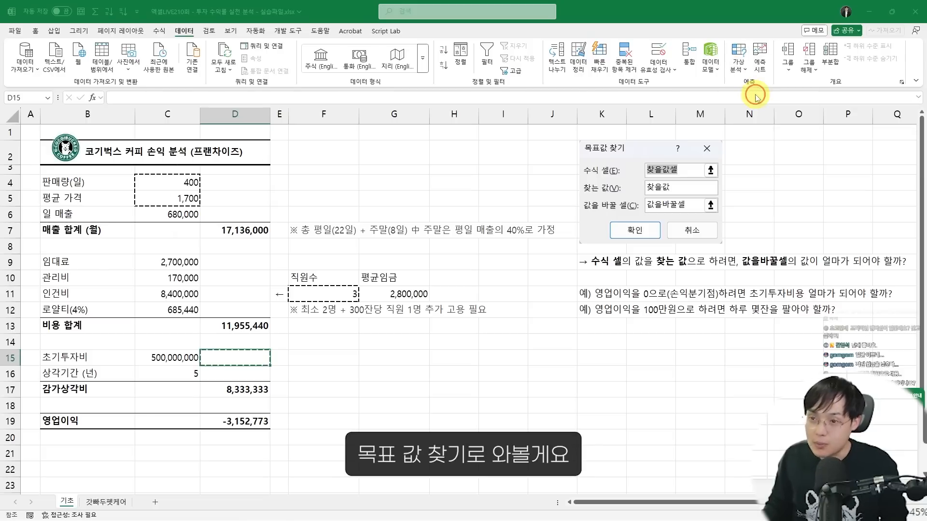
{"action": "left_click_drag", "start_coordinate": [210, 150], "coordinate": [321, 154]}
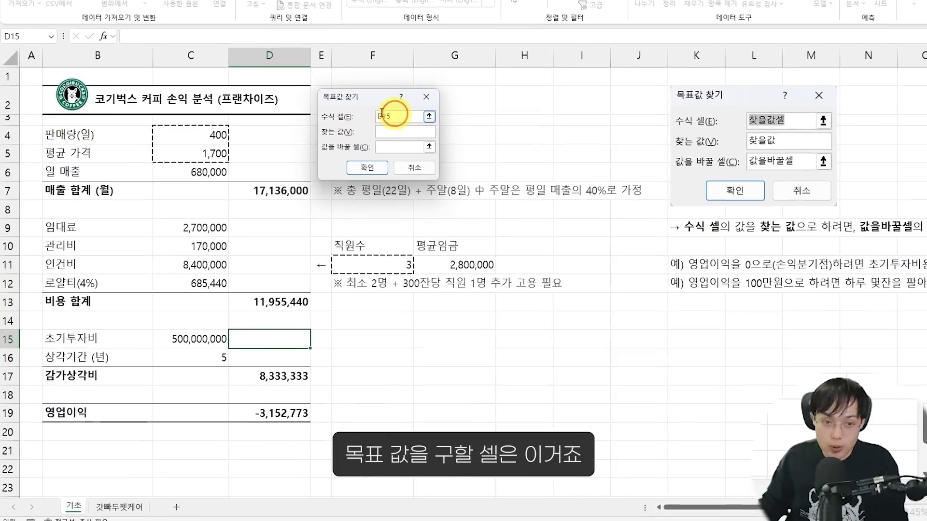
Step: Set the operating profit in D19 as the Goal Seek formula cell with a target value of 0
{"action": "left_click", "coordinate": [243, 422]}
{"action": "mouse_move", "coordinate": [360, 54]}
{"action": "left_mouse_down"}
{"action": "mouse_move", "coordinate": [375, 75]}
{"action": "mouse_move", "coordinate": [430, 106]}
{"action": "mouse_move", "coordinate": [491, 113]}
{"action": "left_mouse_up"}
{"action": "key", "text": "ctrl+2"}
{"action": "mouse_move", "coordinate": [433, 85]}
{"action": "left_mouse_down"}
{"action": "mouse_move", "coordinate": [388, 59]}
{"action": "mouse_move", "coordinate": [302, 341]}
{"action": "mouse_move", "coordinate": [317, 355]}
{"action": "left_mouse_up"}
{"action": "left_click_drag", "start_coordinate": [298, 434], "coordinate": [362, 433]}
{"action": "key", "text": "Escape"}
{"action": "left_click", "coordinate": [463, 111]}
{"action": "type", "text": "0"}
Step: Use the initial investment in C15 as the changing cell and run Goal Seek
{"action": "left_click", "coordinate": [458, 128]}
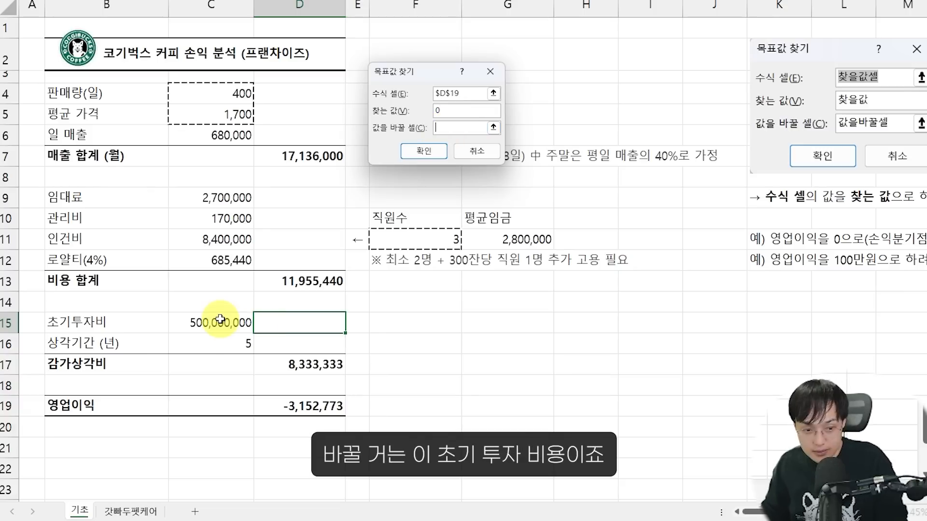
{"action": "left_click", "coordinate": [193, 323]}
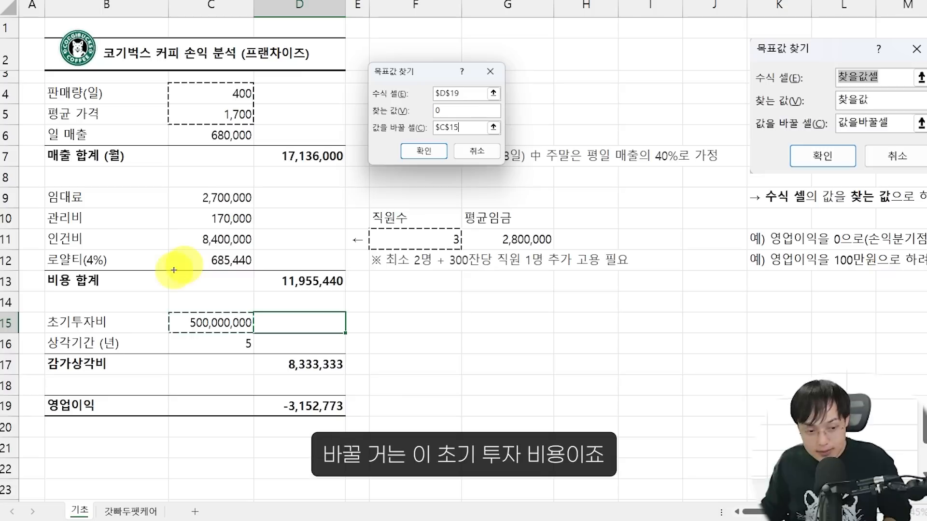
{"action": "left_click_drag", "start_coordinate": [167, 311], "coordinate": [254, 333]}
{"action": "left_click_drag", "start_coordinate": [407, 98], "coordinate": [454, 122]}
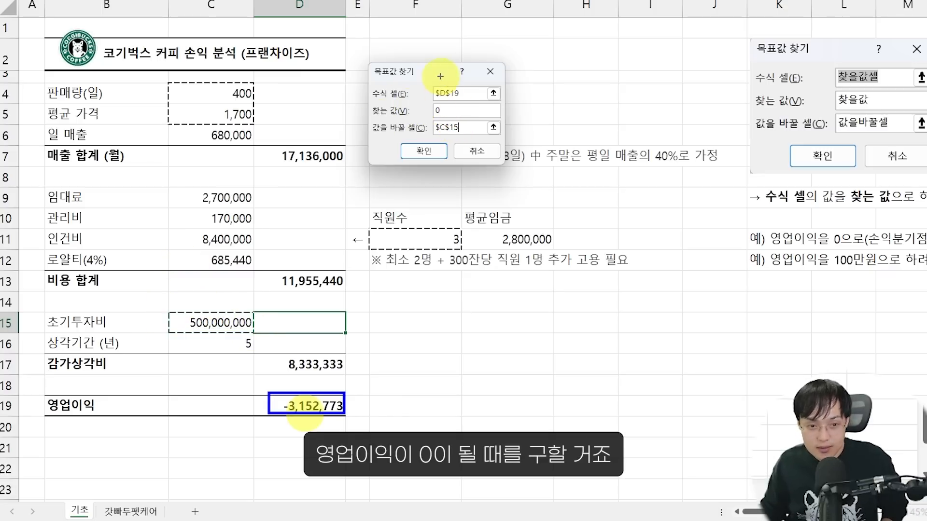
{"action": "mouse_move", "coordinate": [426, 76]}
{"action": "left_mouse_down"}
{"action": "mouse_move", "coordinate": [469, 95]}
{"action": "mouse_move", "coordinate": [445, 129]}
{"action": "left_mouse_up"}
{"action": "key", "text": "Escape"}
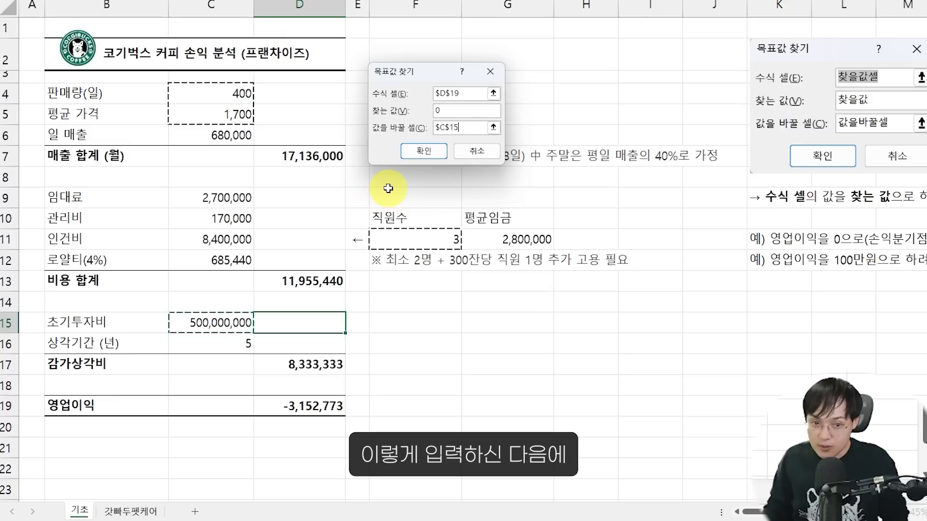
{"action": "left_click", "coordinate": [427, 152]}
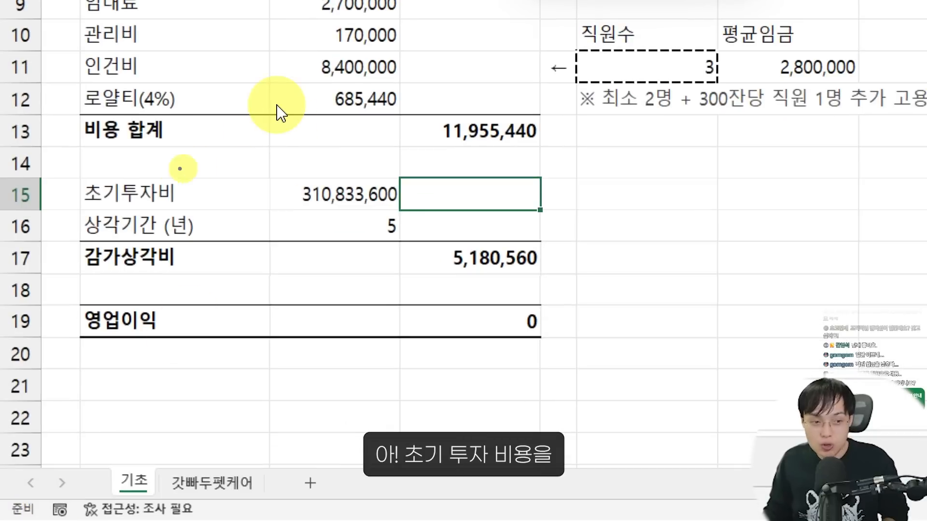
Step: Accept the Goal Seek solution and mark the initial investment in C15 and the operating profit in D19
{"action": "left_click_drag", "start_coordinate": [96, 179], "coordinate": [382, 202]}
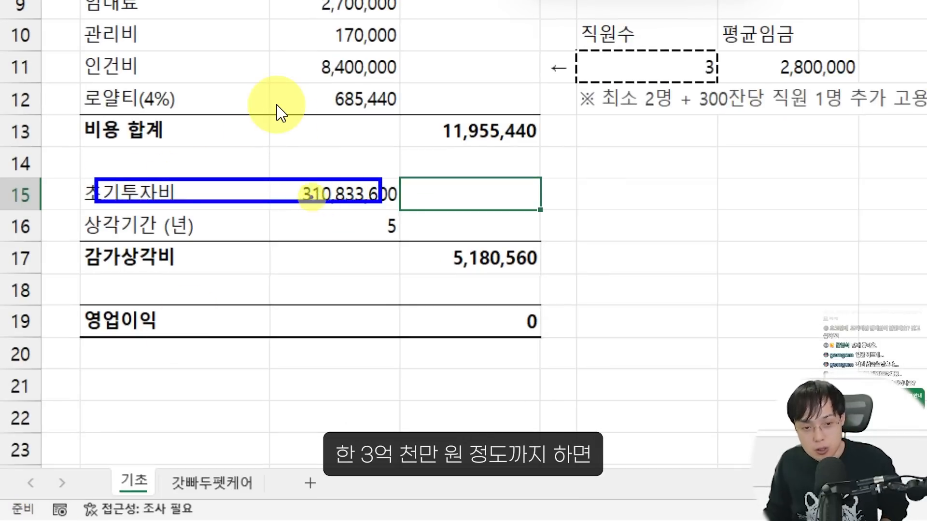
{"action": "left_click_drag", "start_coordinate": [300, 178], "coordinate": [336, 206]}
{"action": "mouse_move", "coordinate": [559, 346]}
{"action": "left_mouse_down"}
{"action": "mouse_move", "coordinate": [511, 296]}
{"action": "mouse_move", "coordinate": [554, 348]}
{"action": "left_mouse_up"}
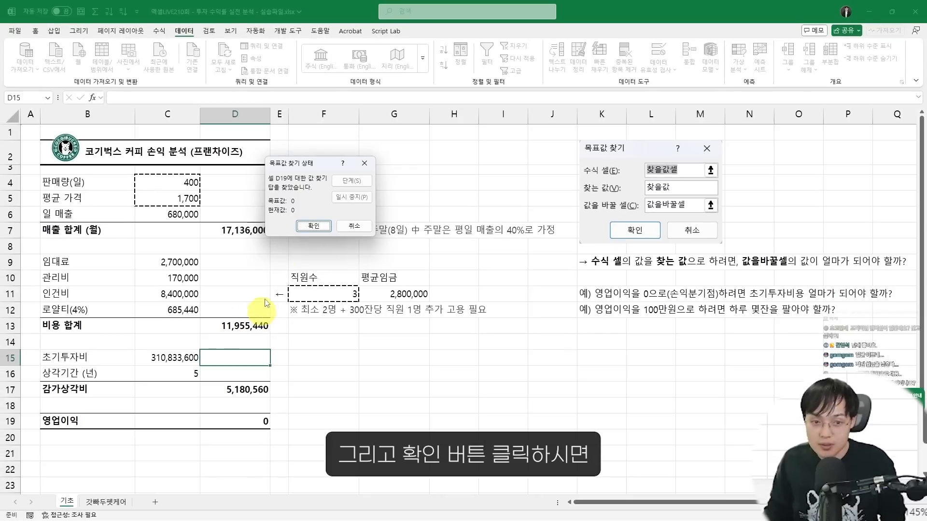
{"action": "left_click", "coordinate": [299, 230]}
{"action": "left_click", "coordinate": [194, 437]}
{"action": "scroll", "coordinate": [195, 438], "scroll_direction": "up", "scroll_amount": 1}
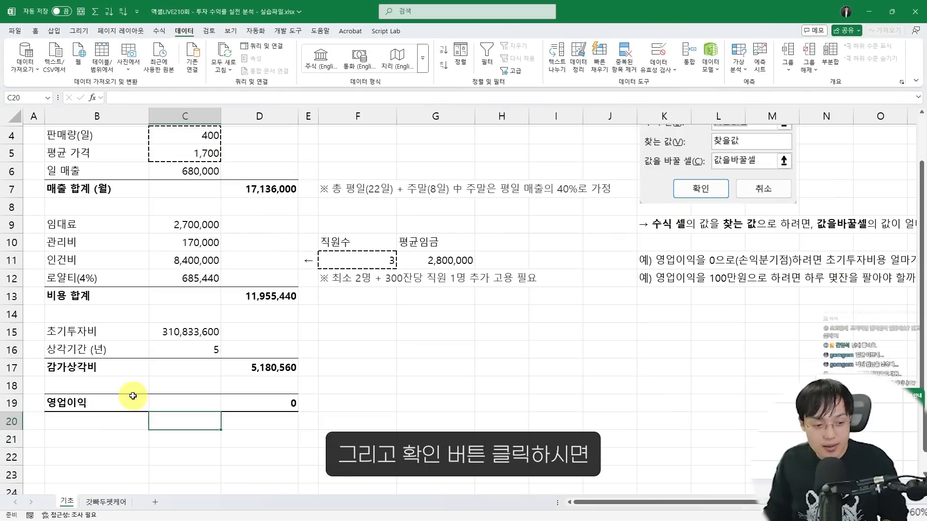
{"action": "key", "text": "ctrl+2"}
{"action": "mouse_move", "coordinate": [152, 331]}
{"action": "left_mouse_down"}
{"action": "mouse_move", "coordinate": [208, 325]}
{"action": "mouse_move", "coordinate": [212, 334]}
{"action": "left_mouse_up"}
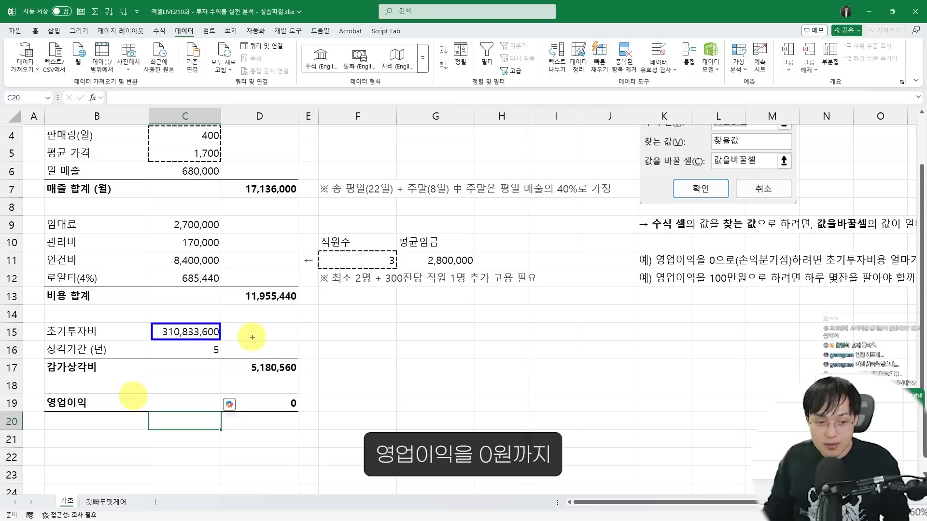
{"action": "mouse_move", "coordinate": [222, 405]}
{"action": "left_mouse_down"}
{"action": "mouse_move", "coordinate": [300, 406]}
{"action": "mouse_move", "coordinate": [303, 414]}
{"action": "left_mouse_up"}
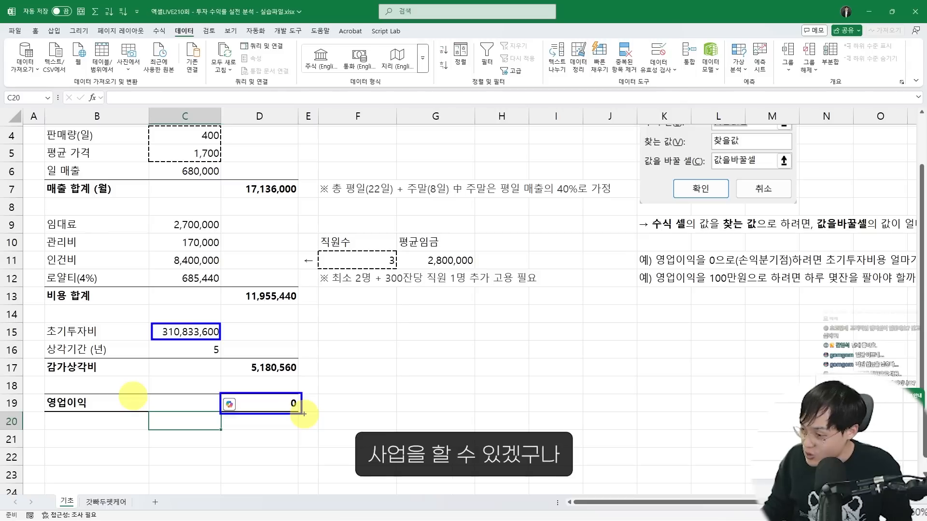
{"action": "key", "text": "Escape"}
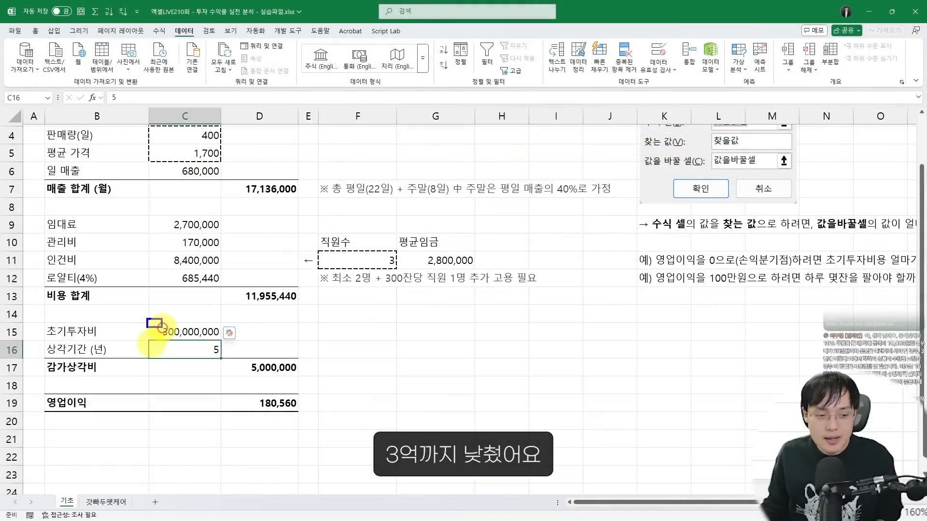
Step: Set the initial investment in C15 to 300,000,000 and mark it, the operating profit in D19 and the sales volume in C4
{"action": "left_click_drag", "start_coordinate": [147, 319], "coordinate": [226, 346]}
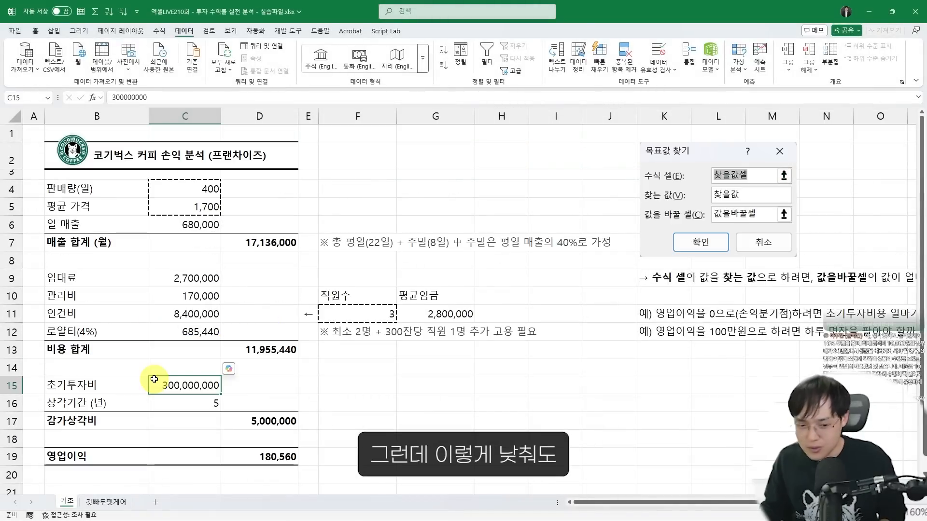
{"action": "scroll", "coordinate": [173, 374], "scroll_direction": "down", "scroll_amount": 1}
{"action": "left_click_drag", "start_coordinate": [148, 316], "coordinate": [225, 341]}
{"action": "left_click_drag", "start_coordinate": [240, 391], "coordinate": [370, 423]}
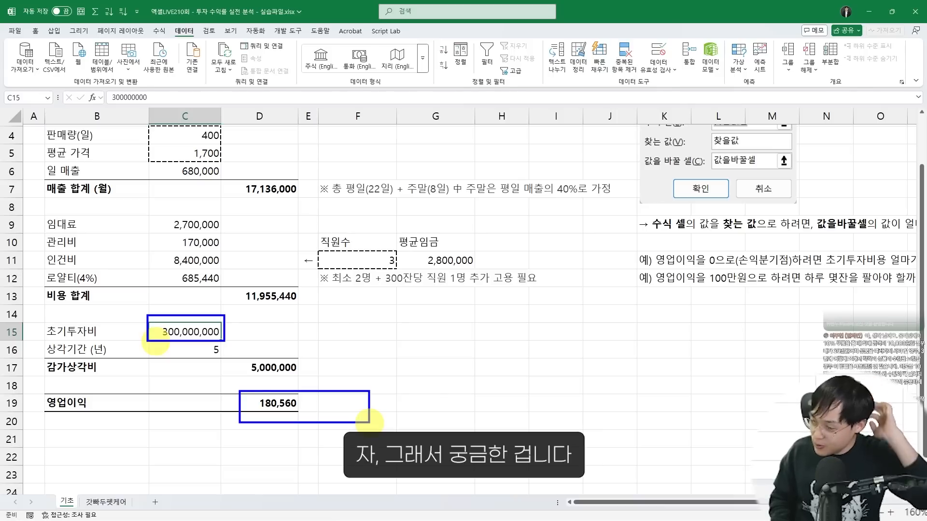
{"action": "scroll", "coordinate": [369, 423], "scroll_direction": "up", "scroll_amount": 1}
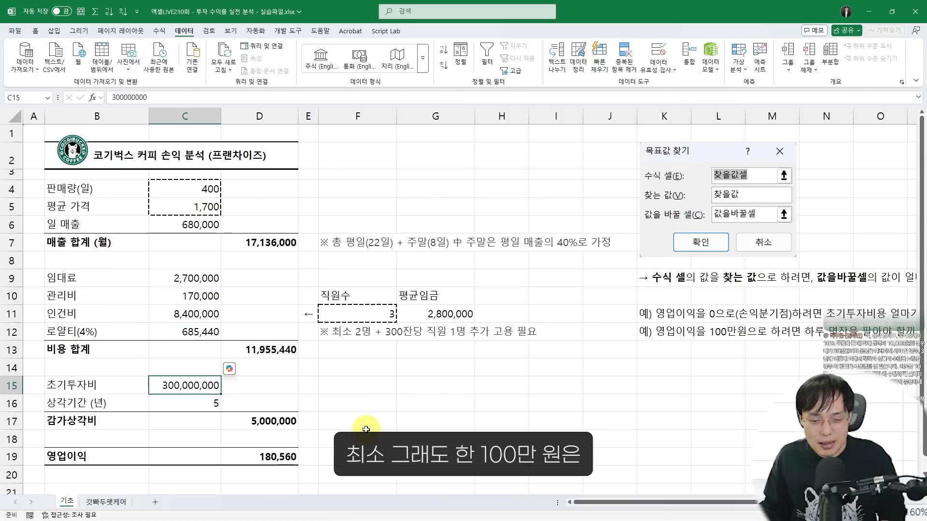
{"action": "mouse_move", "coordinate": [356, 397]}
{"action": "left_mouse_down"}
{"action": "mouse_move", "coordinate": [362, 418]}
{"action": "mouse_move", "coordinate": [407, 391]}
{"action": "left_mouse_up"}
{"action": "left_click_drag", "start_coordinate": [412, 389], "coordinate": [423, 388]}
{"action": "left_click_drag", "start_coordinate": [150, 180], "coordinate": [222, 198]}
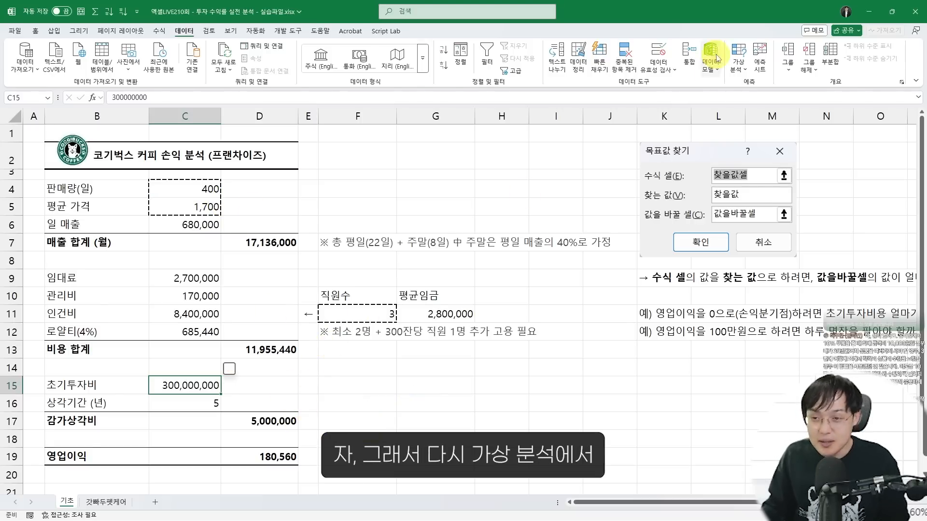
Step: Set up a new Goal Seek with the operating profit in D19 as the formula cell and a target value of 1000000
{"action": "left_click", "coordinate": [738, 67]}
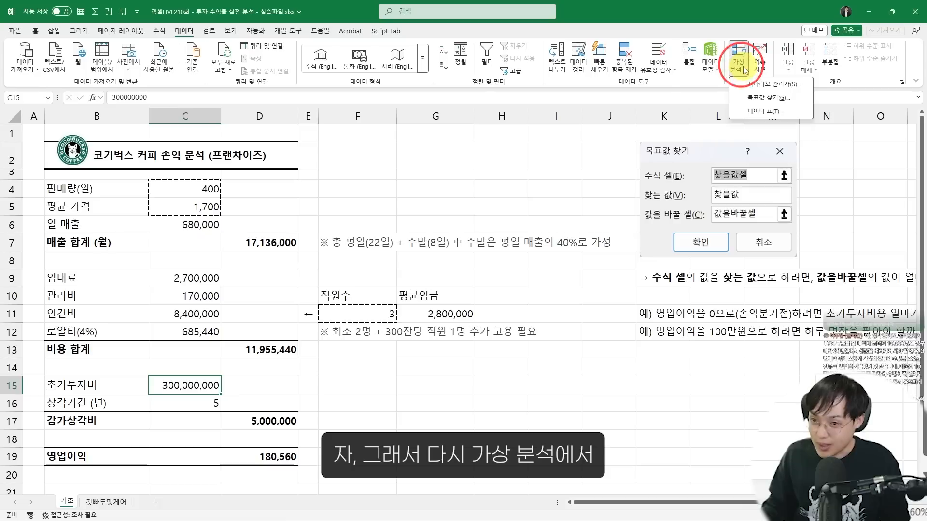
{"action": "left_click", "coordinate": [749, 99]}
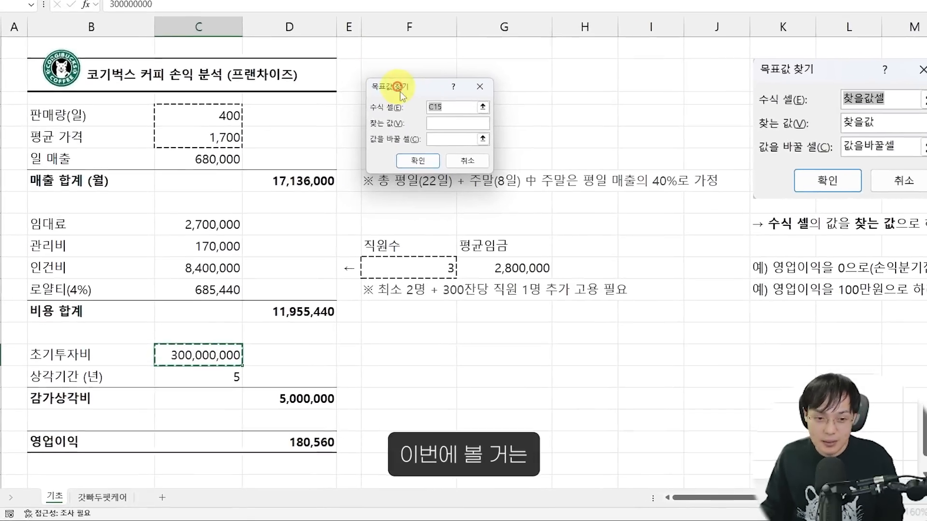
{"action": "left_click_drag", "start_coordinate": [448, 106], "coordinate": [403, 104]}
{"action": "key", "text": "BackSpace"}
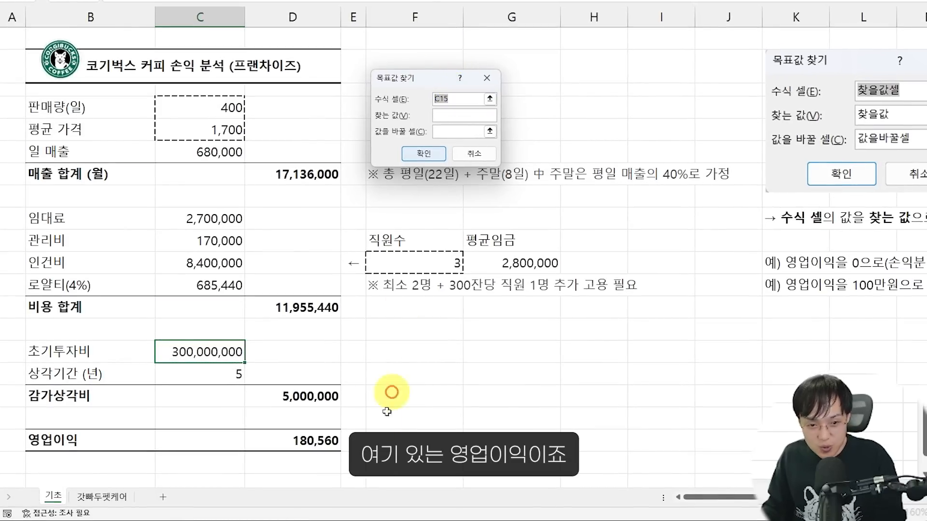
{"action": "left_click", "coordinate": [323, 445]}
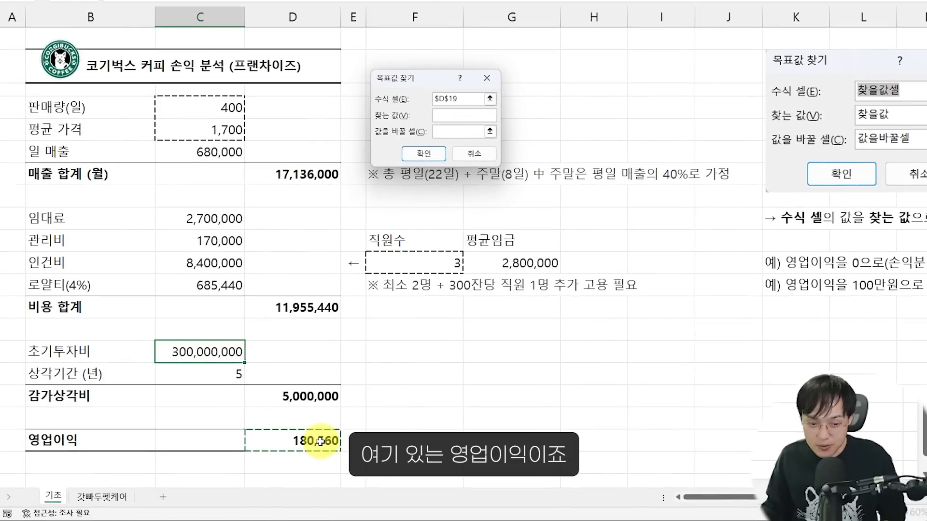
{"action": "left_click", "coordinate": [464, 115]}
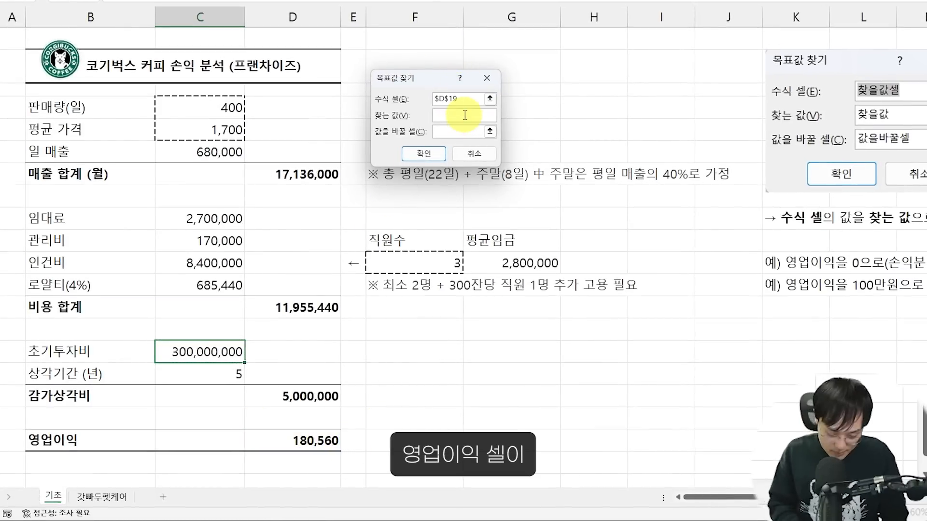
{"action": "type", "text": "1000000"}
Step: Use the daily sales volume in C4 as the changing cell, run Goal Seek and accept the solution
{"action": "left_click", "coordinate": [464, 130]}
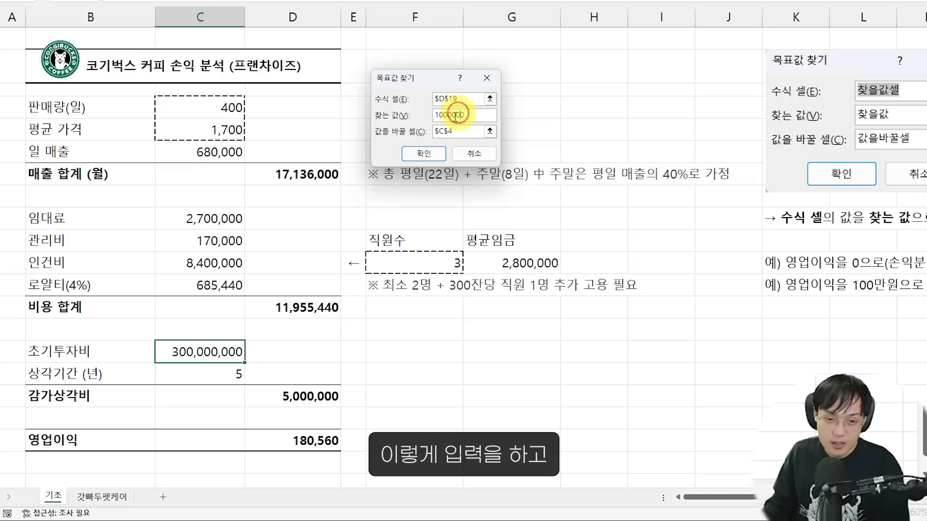
{"action": "left_click", "coordinate": [407, 157]}
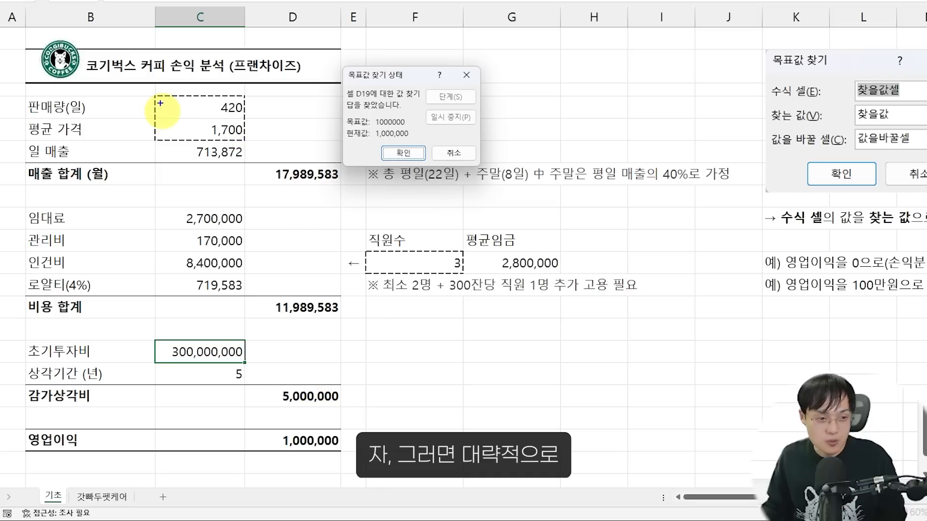
{"action": "left_click", "coordinate": [416, 158]}
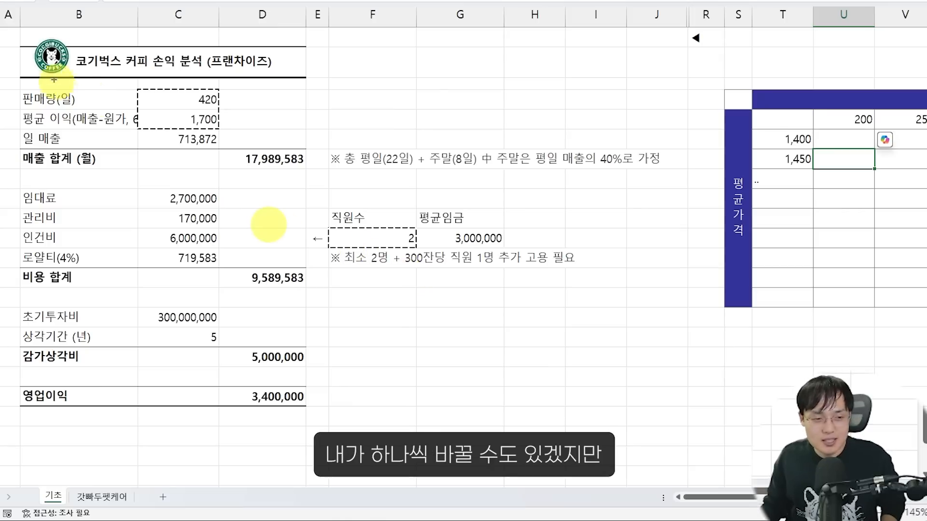
Step: Mark the whole profit and loss statement and the average profit in C5, clearing each mark
{"action": "left_click_drag", "start_coordinate": [28, 43], "coordinate": [610, 408]}
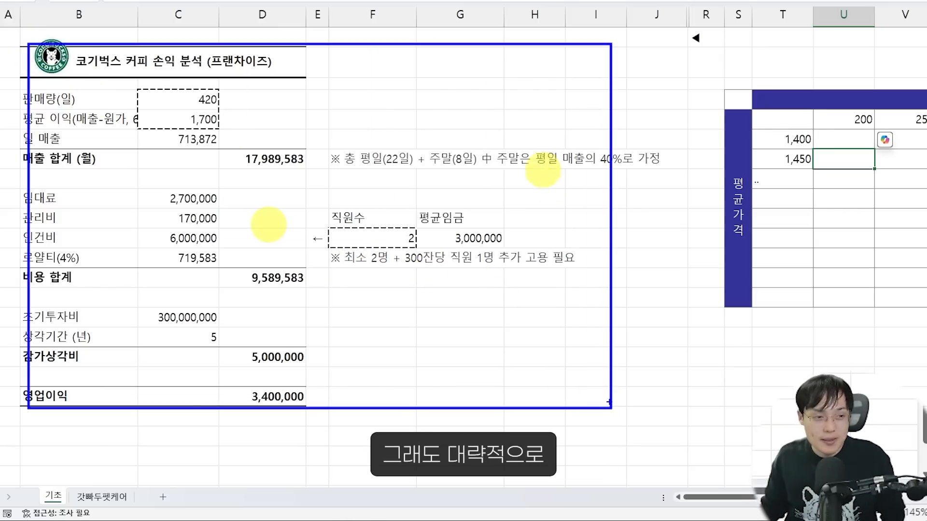
{"action": "key", "text": "Escape"}
{"action": "mouse_move", "coordinate": [139, 109]}
{"action": "left_mouse_down"}
{"action": "mouse_move", "coordinate": [164, 128]}
{"action": "mouse_move", "coordinate": [207, 139]}
{"action": "left_mouse_up"}
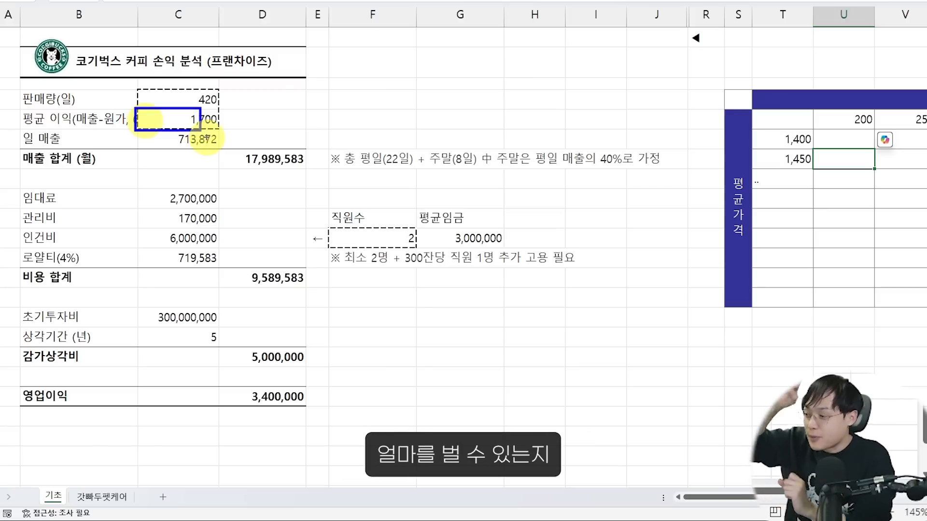
{"action": "key", "text": "Escape"}
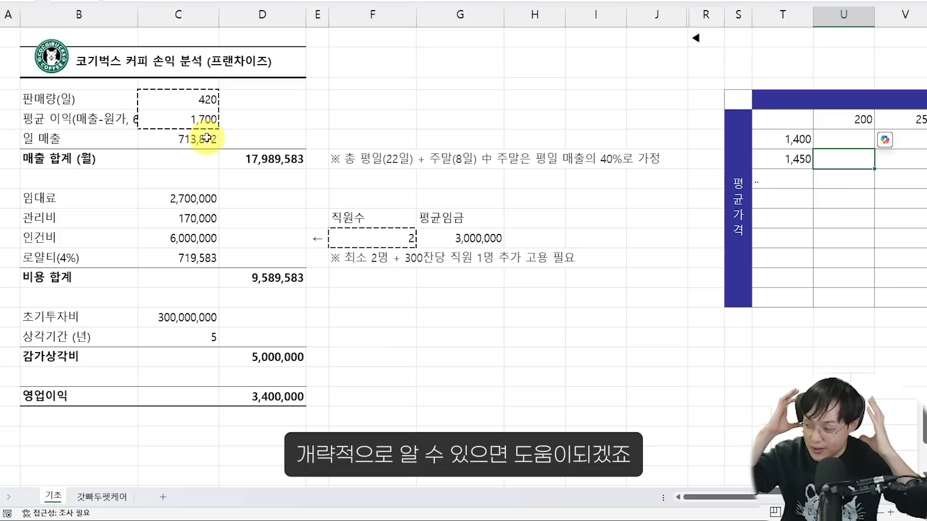
Step: Switch to the PowerPoint slide on what-if analysis and mark the column headers, row headers and results of its operating profit table
{"action": "key", "text": "alt+Tab"}
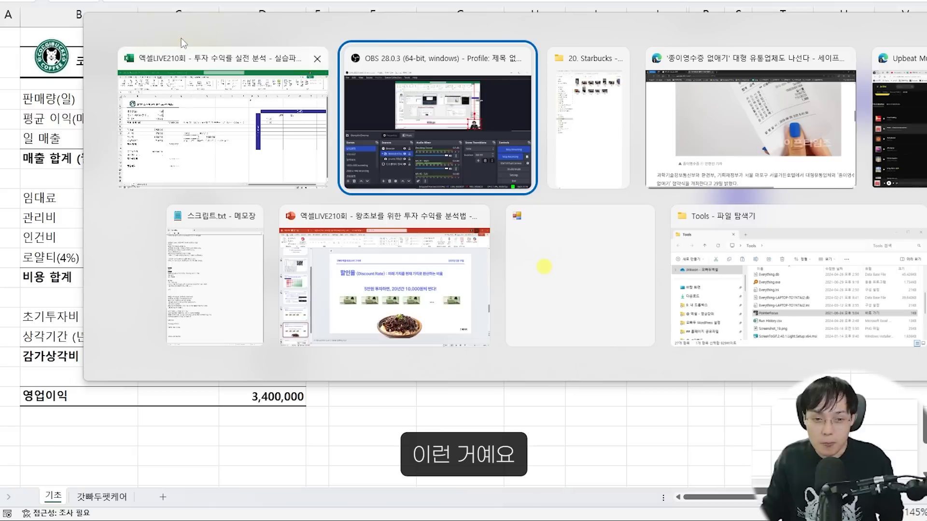
{"action": "left_click", "coordinate": [544, 267]}
{"action": "key", "text": "ctrl+2"}
{"action": "mouse_move", "coordinate": [129, 186]}
{"action": "left_mouse_down"}
{"action": "mouse_move", "coordinate": [320, 209]}
{"action": "mouse_move", "coordinate": [704, 209]}
{"action": "mouse_move", "coordinate": [688, 209]}
{"action": "left_mouse_up"}
{"action": "left_click_drag", "start_coordinate": [71, 219], "coordinate": [159, 486]}
{"action": "mouse_move", "coordinate": [555, 478]}
{"action": "left_mouse_down"}
{"action": "mouse_move", "coordinate": [284, 434]}
{"action": "mouse_move", "coordinate": [650, 463]}
{"action": "left_mouse_up"}
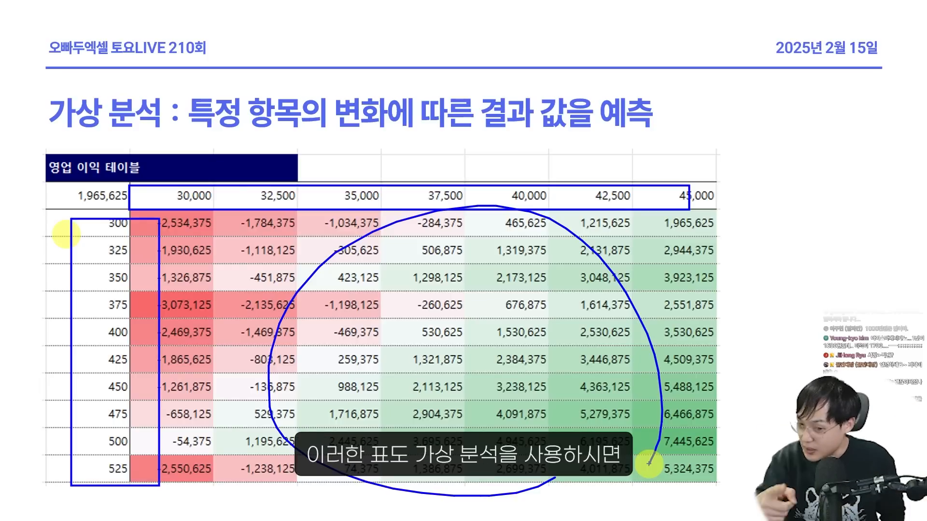
{"action": "key", "text": "Escape"}
{"action": "key", "text": "Escape"}
{"action": "key", "text": "ctrl+2"}
{"action": "left_click_drag", "start_coordinate": [253, 175], "coordinate": [374, 233]}
{"action": "key", "text": "Escape"}
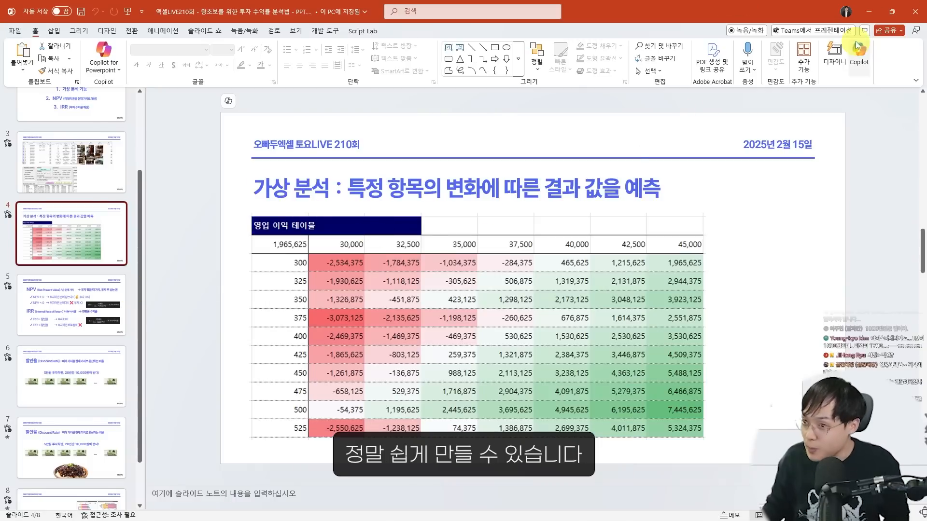
Step: Return to the Excel workbook and examine the prepared table of sales volume against average price and its header cells
{"action": "left_click", "coordinate": [869, 17]}
{"action": "left_click", "coordinate": [695, 324]}
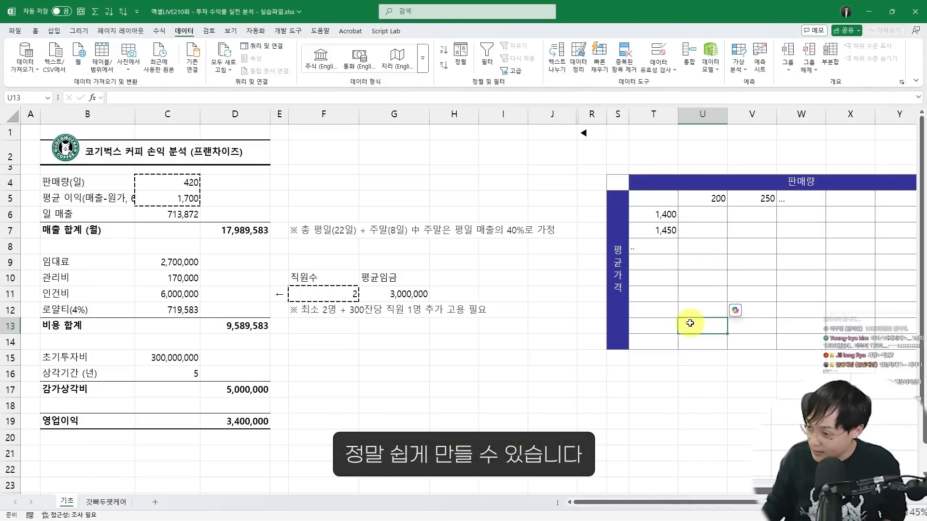
{"action": "scroll", "coordinate": [690, 321], "scroll_direction": "right", "scroll_amount": 5}
{"action": "mouse_move", "coordinate": [334, 193]}
{"action": "left_mouse_down"}
{"action": "mouse_move", "coordinate": [643, 327]}
{"action": "mouse_move", "coordinate": [651, 341]}
{"action": "left_mouse_up"}
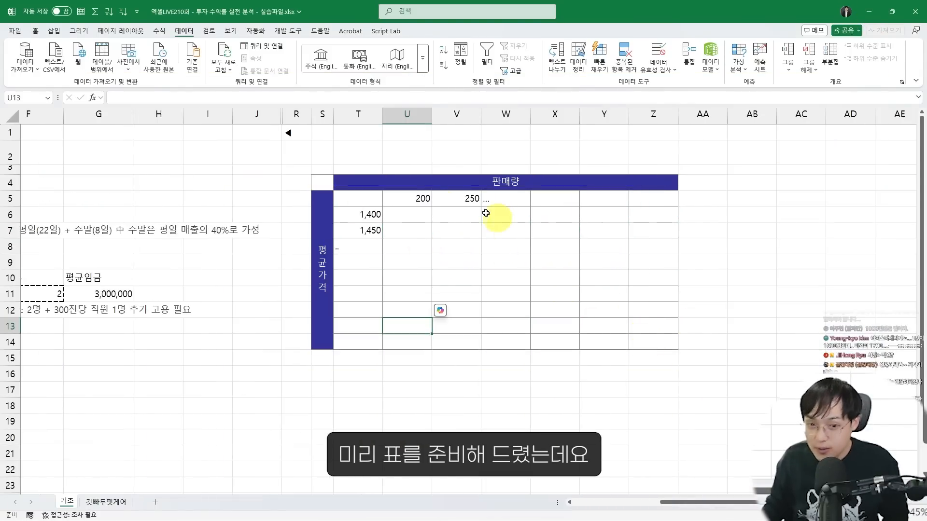
{"action": "left_click", "coordinate": [419, 204]}
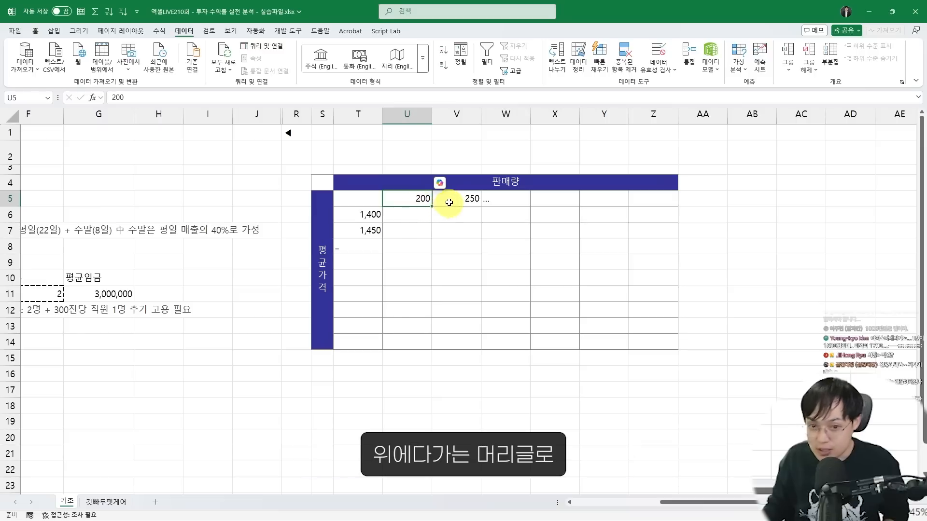
{"action": "key", "text": "Right"}
Step: Auto-fill the sales volume headers from 200 and 250 in U5:V5 across to Z5
{"action": "left_click", "coordinate": [418, 199]}
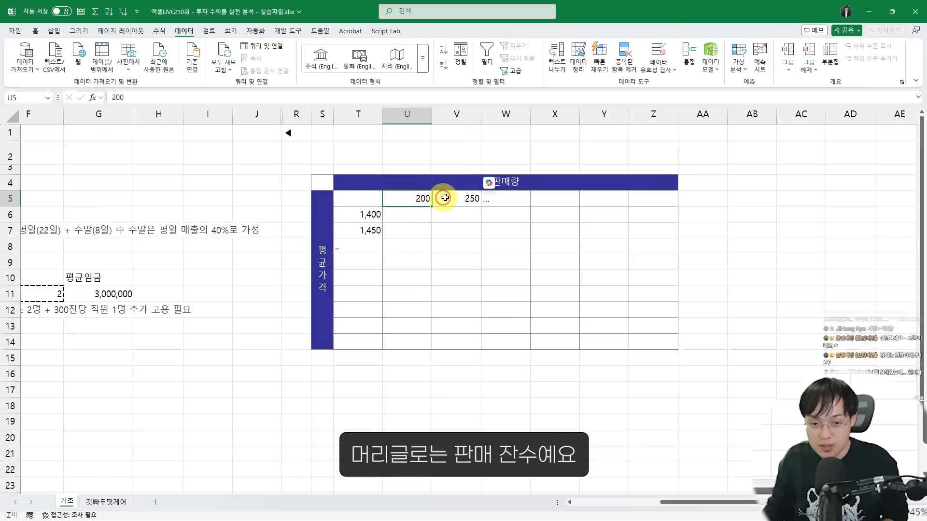
{"action": "scroll", "coordinate": [463, 199], "scroll_direction": "up", "scroll_amount": 3}
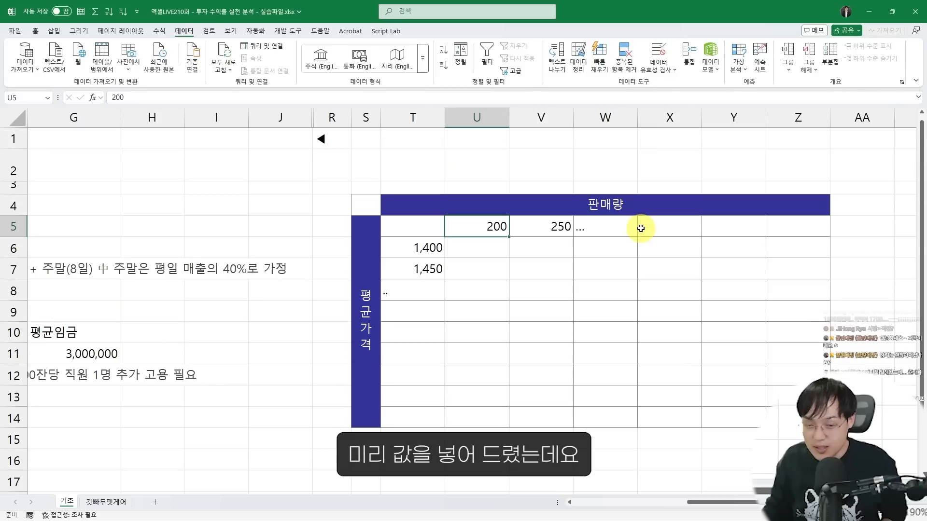
{"action": "left_click", "coordinate": [551, 227], "text": "shift"}
{"action": "left_click_drag", "start_coordinate": [493, 227], "coordinate": [669, 236]}
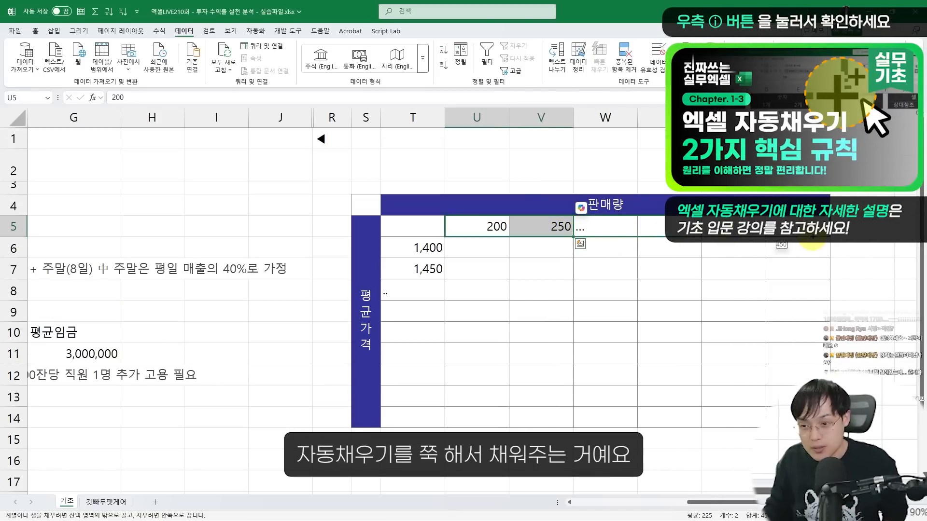
{"action": "left_click_drag", "start_coordinate": [812, 237], "coordinate": [813, 236]}
Step: Try sales volume headers of 250, 275 and 300 in U5:W5 and auto-fill the series across to Z5
{"action": "left_click", "coordinate": [483, 230]}
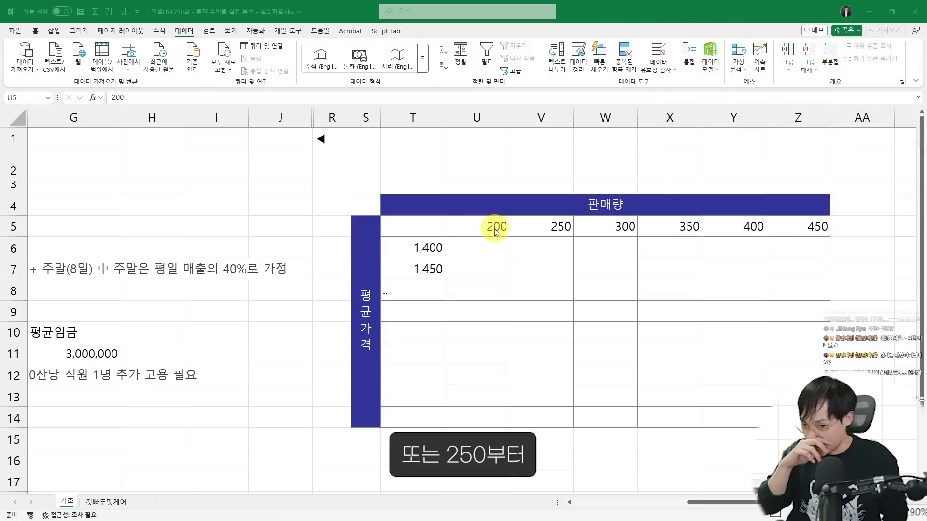
{"action": "type", "text": "250"}
{"action": "left_click", "coordinate": [512, 236]}
{"action": "type", "text": "275"}
{"action": "key", "text": "Right"}
{"action": "type", "text": "300"}
{"action": "key", "text": "Left"}
{"action": "key", "text": "Left"}
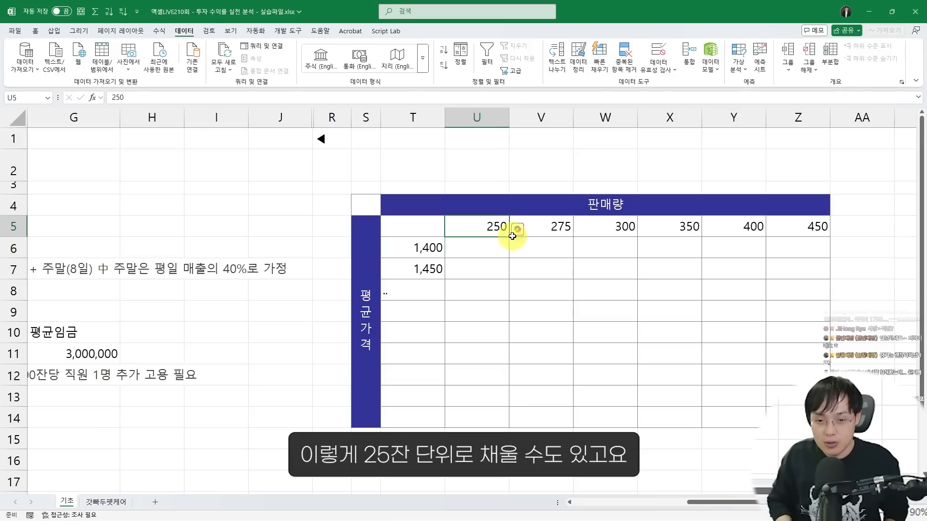
{"action": "key", "text": "shift+Right"}
{"action": "key", "text": "shift+Right"}
{"action": "left_click_drag", "start_coordinate": [637, 236], "coordinate": [821, 226]}
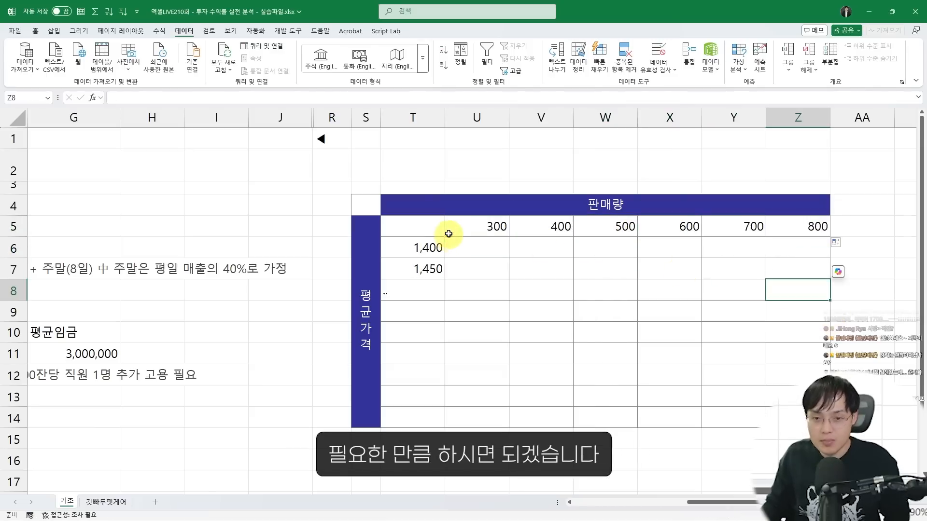
Step: Set the sales volume headers in U5 and V5 to 250 and 300 and auto-fill the series to 500 in Z5
{"action": "left_click", "coordinate": [472, 231]}
{"action": "type", "text": "250"}
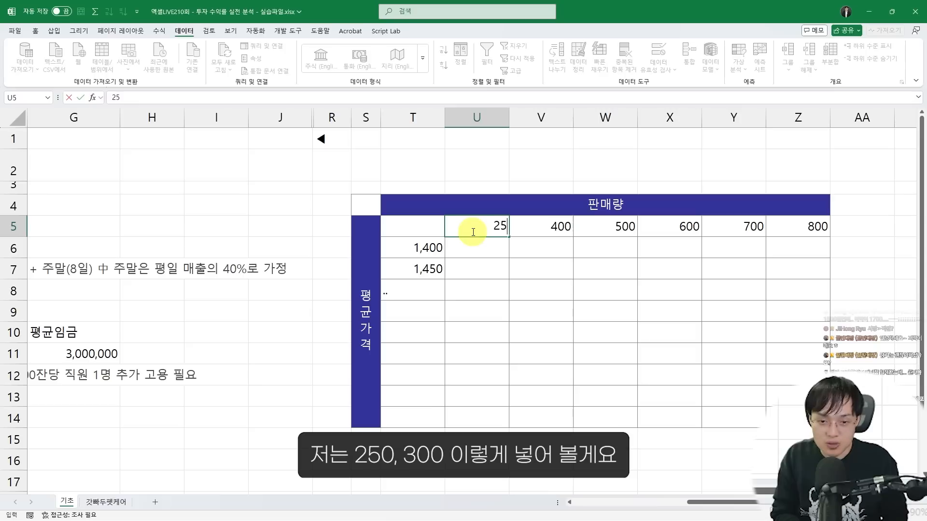
{"action": "key", "text": "Tab"}
{"action": "type", "text": "300"}
{"action": "key", "text": "Tab"}
{"action": "left_click_drag", "start_coordinate": [473, 232], "coordinate": [801, 239]}
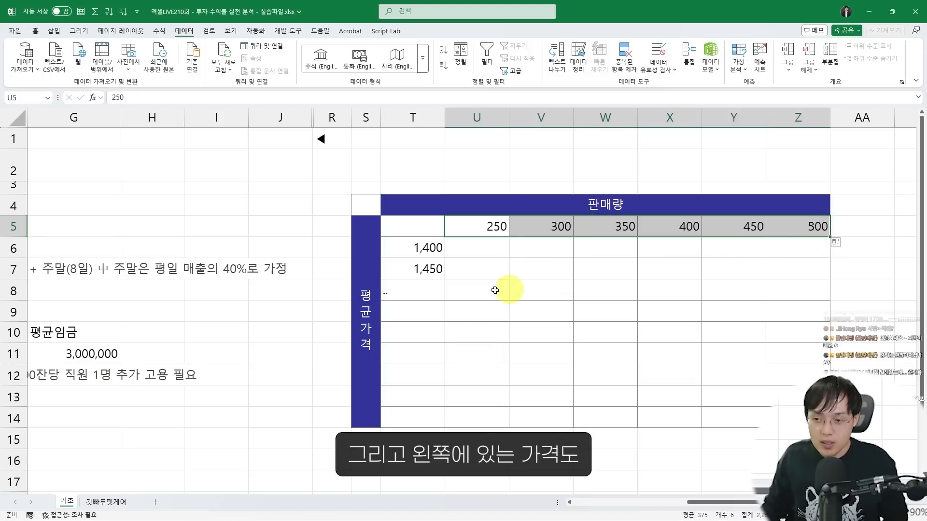
Step: Auto-fill the row headers in T6:T14 from 1,400 to 1,800 in steps of 50 and retitle their side heading 평균이익
{"action": "left_click_drag", "start_coordinate": [428, 249], "coordinate": [443, 418]}
{"action": "left_click_drag", "start_coordinate": [384, 237], "coordinate": [437, 396]}
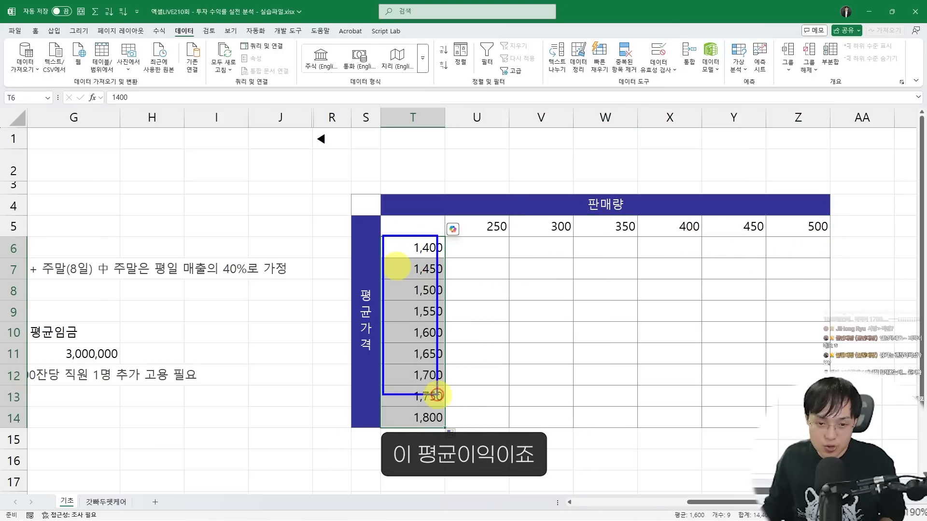
{"action": "double_click", "coordinate": [362, 340]}
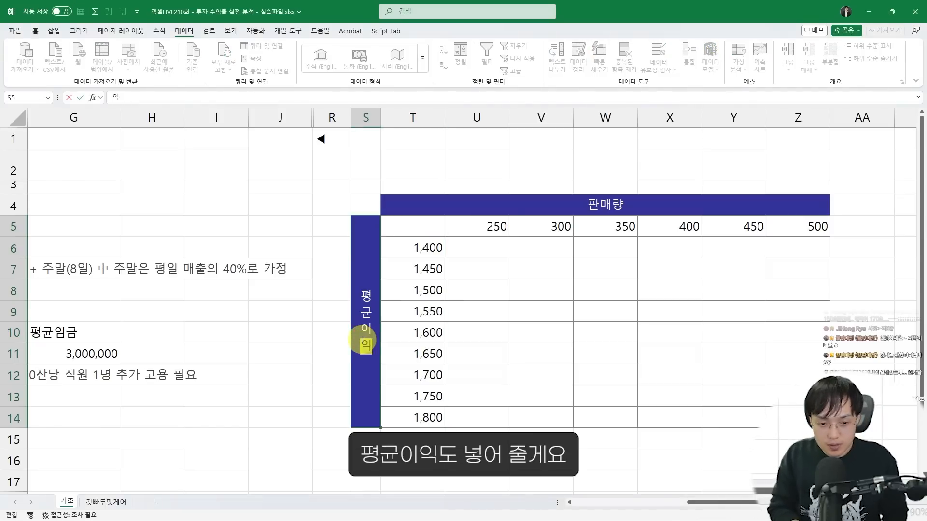
{"action": "key", "text": "Return"}
{"action": "left_click", "coordinate": [466, 310]}
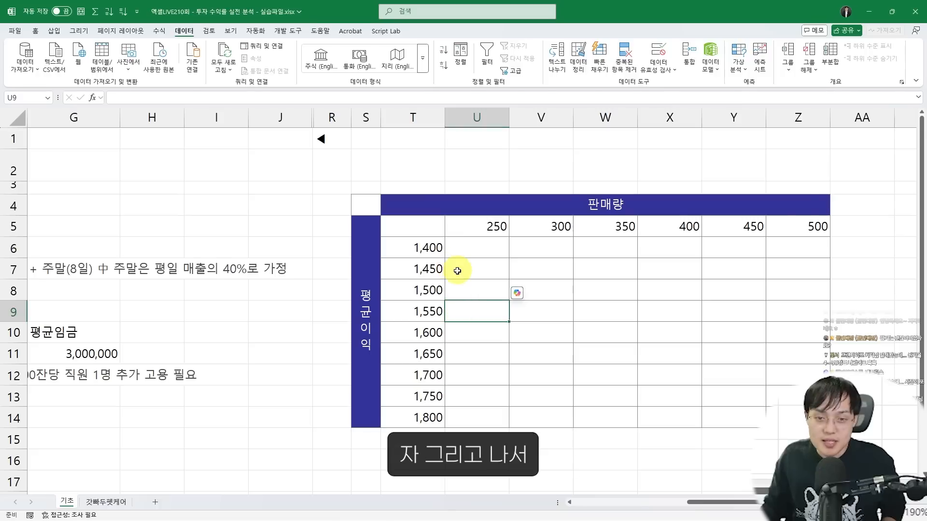
Step: Select the table's corner cell T5 and mark the sales volume headers, the average profit headers and the result area
{"action": "scroll", "coordinate": [462, 271], "scroll_direction": "left", "scroll_amount": 1}
{"action": "left_click", "coordinate": [583, 221]}
{"action": "left_click_drag", "start_coordinate": [577, 217], "coordinate": [606, 231]}
{"action": "scroll", "coordinate": [658, 300], "scroll_direction": "right", "scroll_amount": 3}
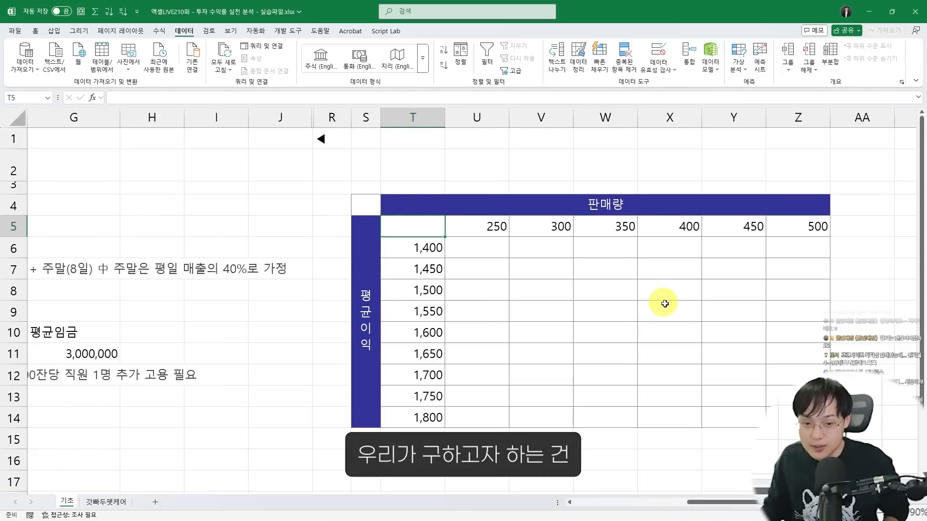
{"action": "left_click_drag", "start_coordinate": [447, 217], "coordinate": [813, 238]}
{"action": "left_click_drag", "start_coordinate": [392, 244], "coordinate": [437, 431]}
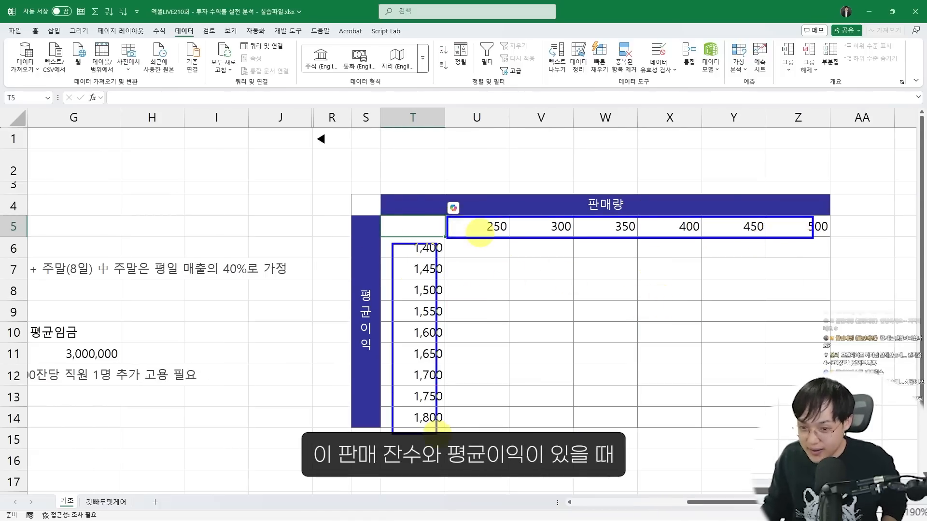
{"action": "mouse_move", "coordinate": [448, 241]}
{"action": "left_mouse_down"}
{"action": "mouse_move", "coordinate": [720, 368]}
{"action": "mouse_move", "coordinate": [823, 429]}
{"action": "left_mouse_up"}
{"action": "key", "text": "Escape"}
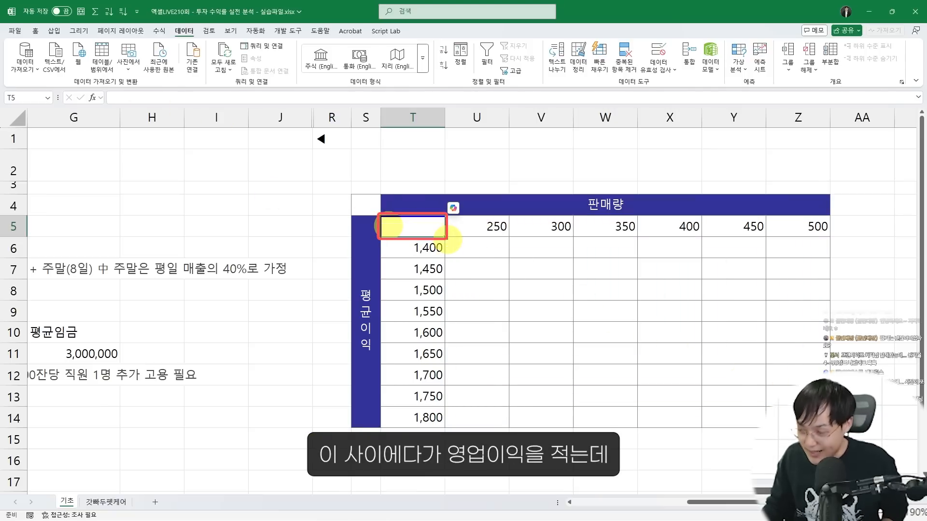
{"action": "mouse_move", "coordinate": [196, 304]}
{"action": "left_mouse_down"}
{"action": "mouse_move", "coordinate": [217, 217]}
{"action": "mouse_move", "coordinate": [373, 213]}
{"action": "left_mouse_up"}
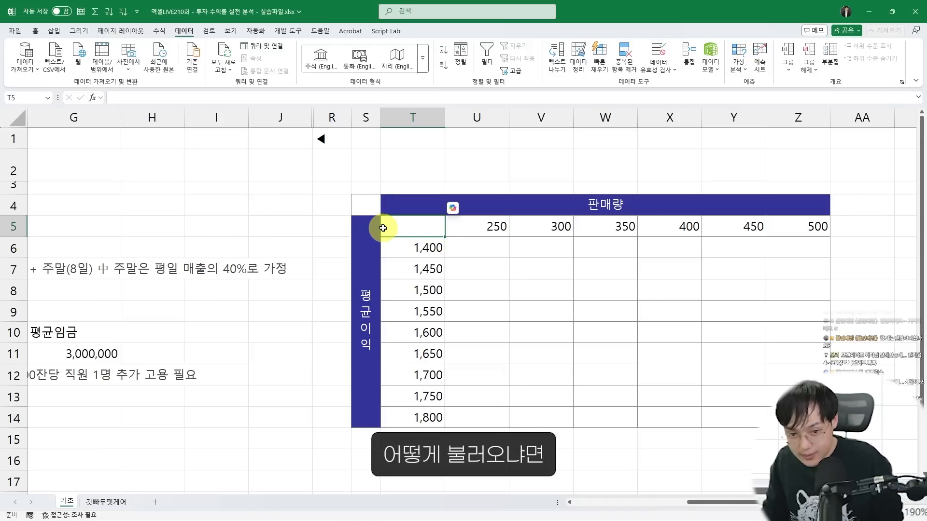
Step: Link the table's corner cell T5 to the operating profit cell with the formula =D19
{"action": "type", "text": "="}
{"action": "scroll", "coordinate": [409, 279], "scroll_direction": "left", "scroll_amount": 3}
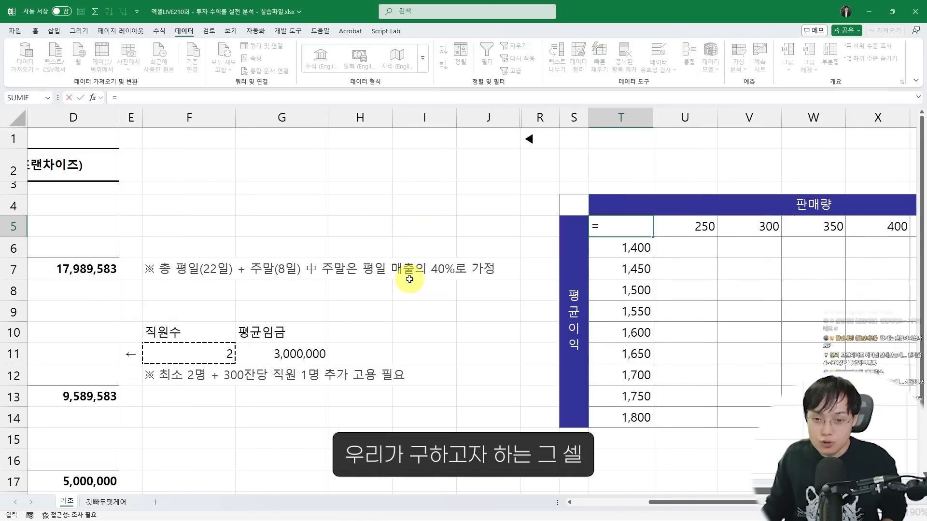
{"action": "scroll", "coordinate": [407, 281], "scroll_direction": "down", "scroll_amount": 2}
{"action": "scroll", "coordinate": [424, 293], "scroll_direction": "left", "scroll_amount": 1}
{"action": "scroll", "coordinate": [420, 278], "scroll_direction": "up", "scroll_amount": 2}
{"action": "scroll", "coordinate": [338, 347], "scroll_direction": "down", "scroll_amount": 2}
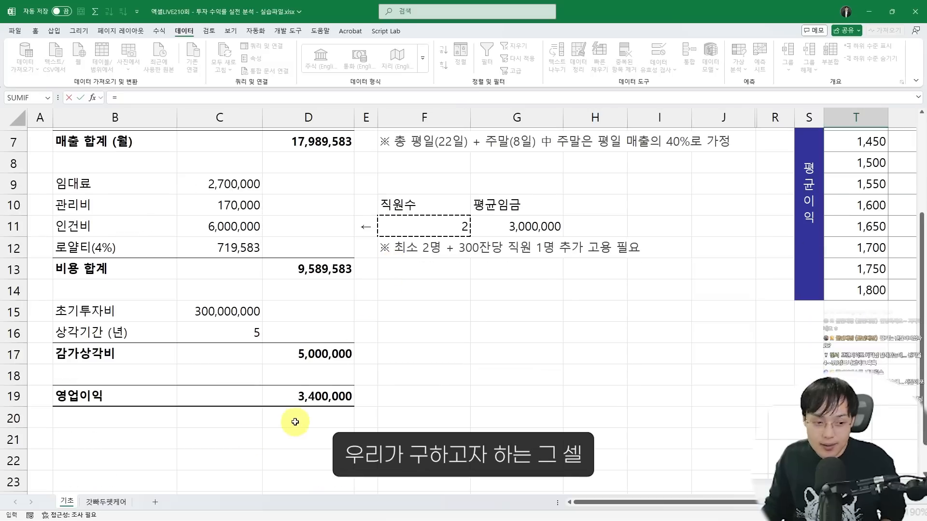
{"action": "left_click", "coordinate": [304, 395]}
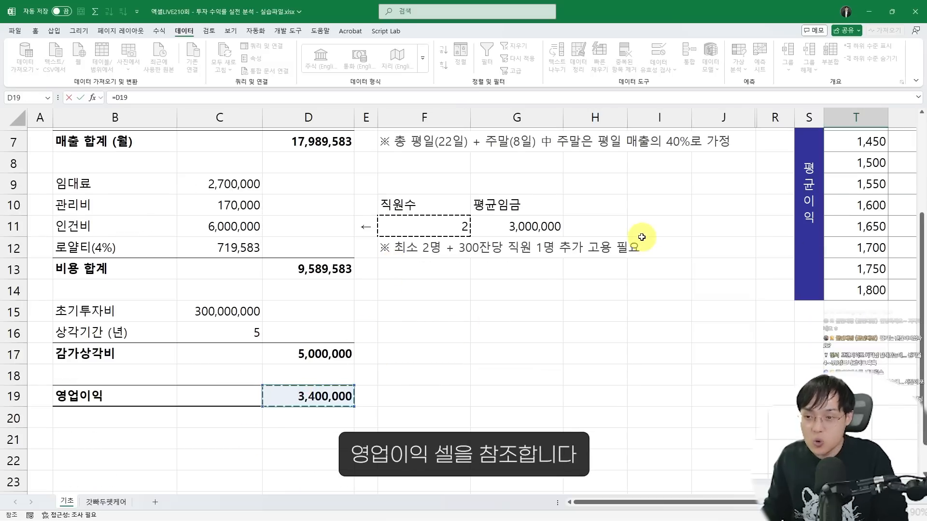
{"action": "scroll", "coordinate": [647, 251], "scroll_direction": "up", "scroll_amount": 2}
{"action": "scroll", "coordinate": [555, 241], "scroll_direction": "right", "scroll_amount": 2}
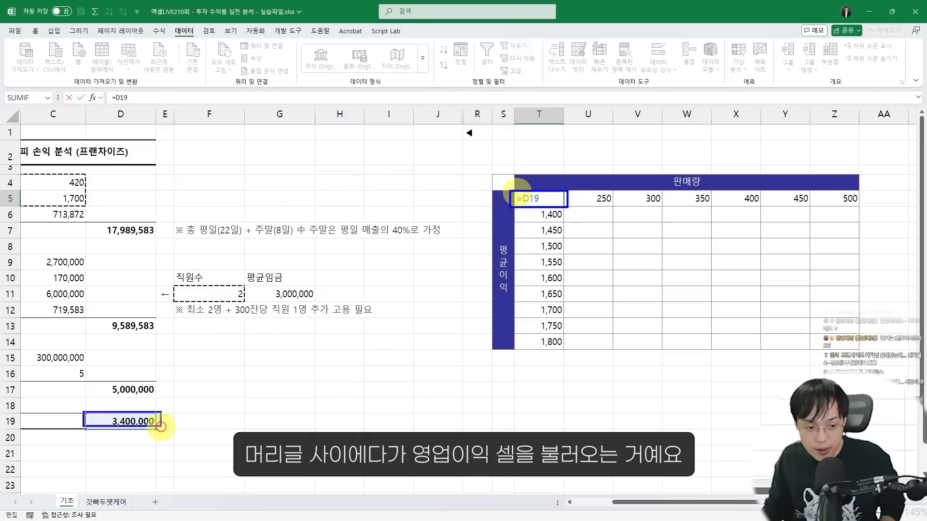
{"action": "mouse_move", "coordinate": [190, 372]}
{"action": "left_mouse_down"}
{"action": "mouse_move", "coordinate": [435, 208]}
{"action": "mouse_move", "coordinate": [502, 175]}
{"action": "left_mouse_up"}
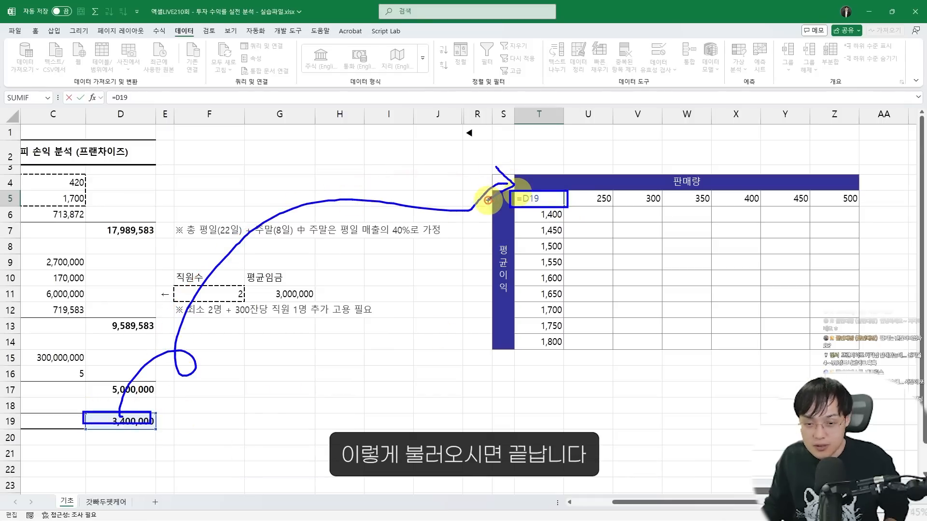
{"action": "key", "text": "Return"}
Step: Inspect the operating profit formula in D19, try a daily sales volume of 350 in C4 and undo it
{"action": "scroll", "coordinate": [279, 441], "scroll_direction": "left", "scroll_amount": 2}
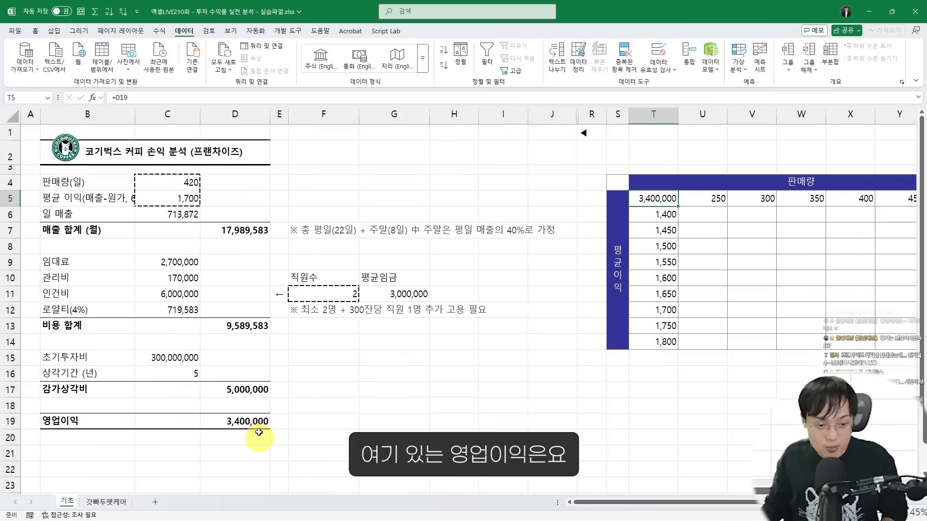
{"action": "double_click", "coordinate": [252, 422]}
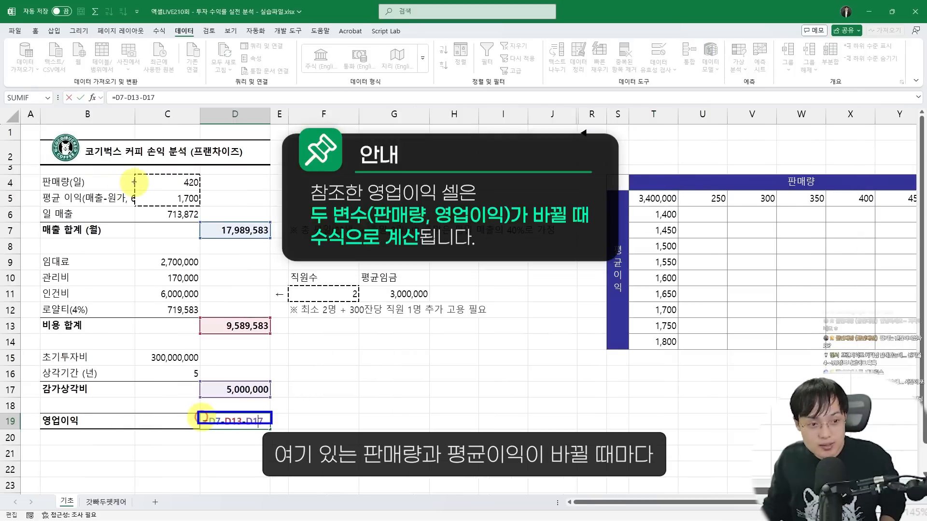
{"action": "left_click_drag", "start_coordinate": [133, 173], "coordinate": [200, 187]}
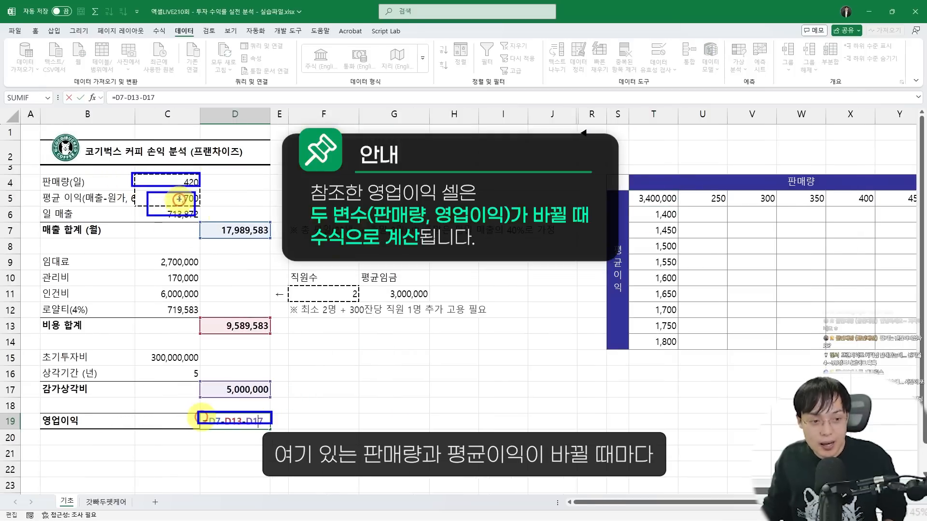
{"action": "left_click", "coordinate": [179, 183]}
{"action": "type", "text": "350"}
{"action": "key", "text": "Return"}
{"action": "left_click_drag", "start_coordinate": [209, 413], "coordinate": [301, 427]}
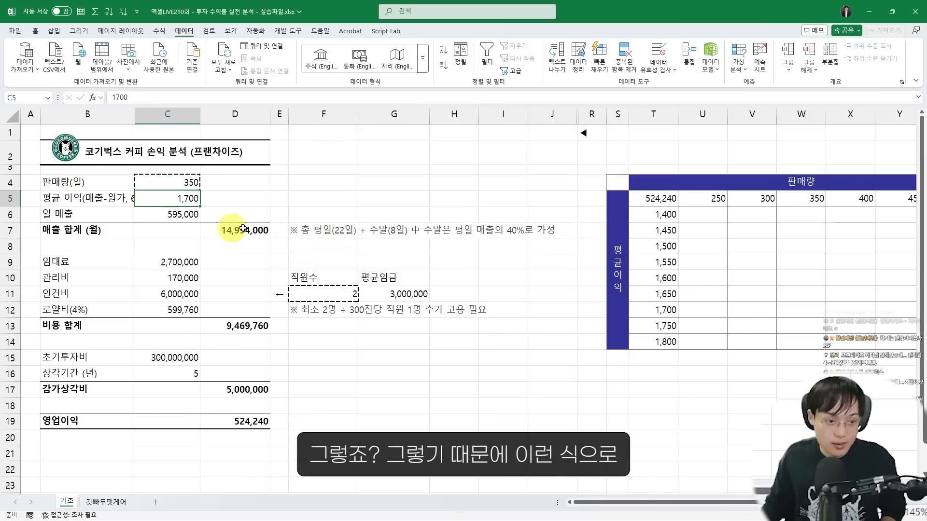
{"action": "left_click", "coordinate": [382, 247]}
{"action": "key", "text": "ctrl+z"}
{"action": "key", "text": "ctrl+z"}
Step: Select the range T5:Z14 including both header series and start a what-if data table for it
{"action": "double_click", "coordinate": [648, 199]}
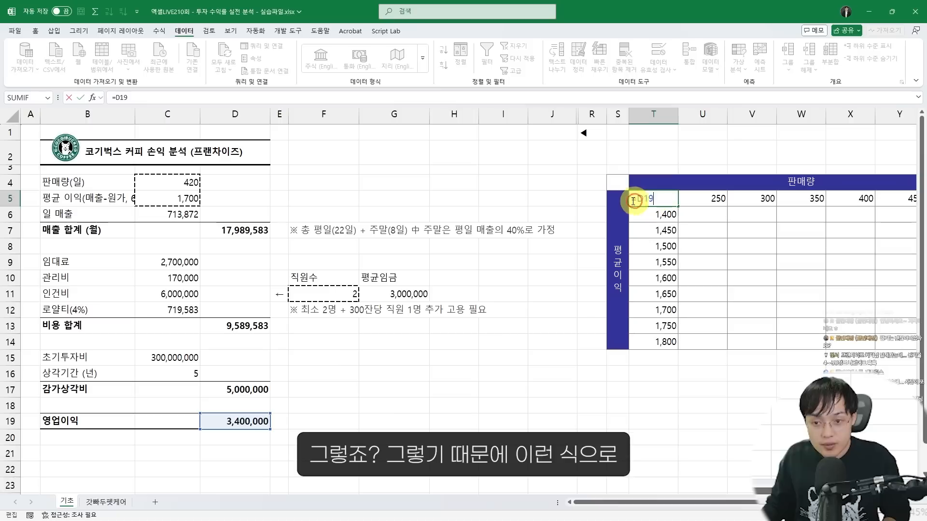
{"action": "mouse_move", "coordinate": [260, 437]}
{"action": "left_mouse_down"}
{"action": "mouse_move", "coordinate": [238, 443]}
{"action": "mouse_move", "coordinate": [246, 419]}
{"action": "mouse_move", "coordinate": [614, 204]}
{"action": "left_mouse_up"}
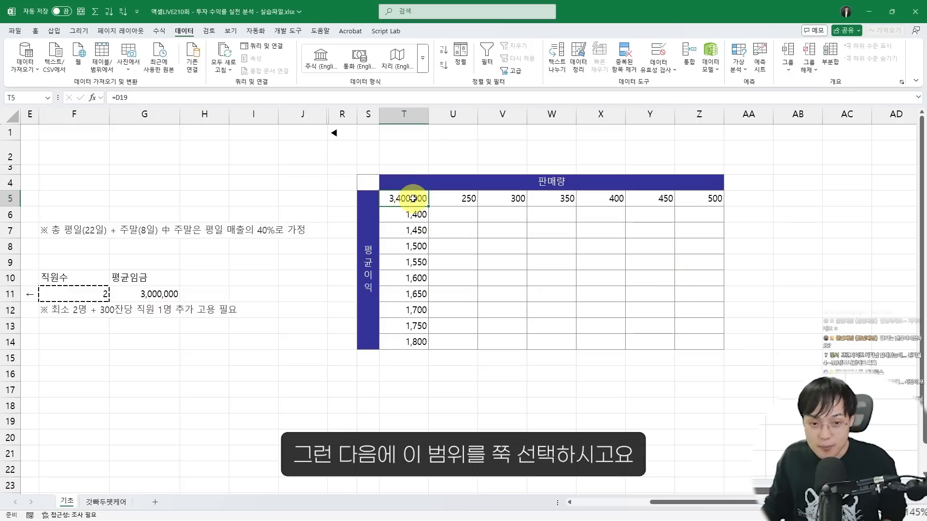
{"action": "left_click_drag", "start_coordinate": [406, 197], "coordinate": [688, 339]}
{"action": "left_click_drag", "start_coordinate": [394, 199], "coordinate": [689, 336]}
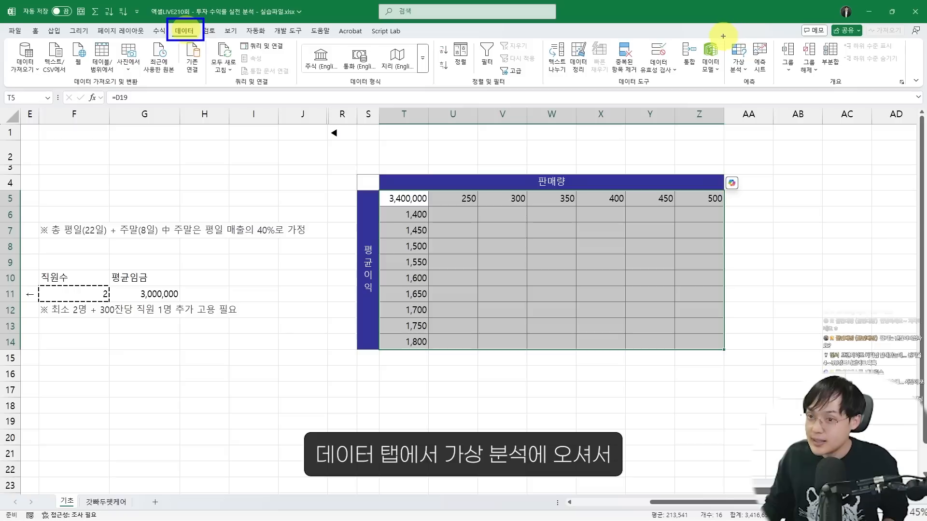
{"action": "left_click", "coordinate": [748, 77]}
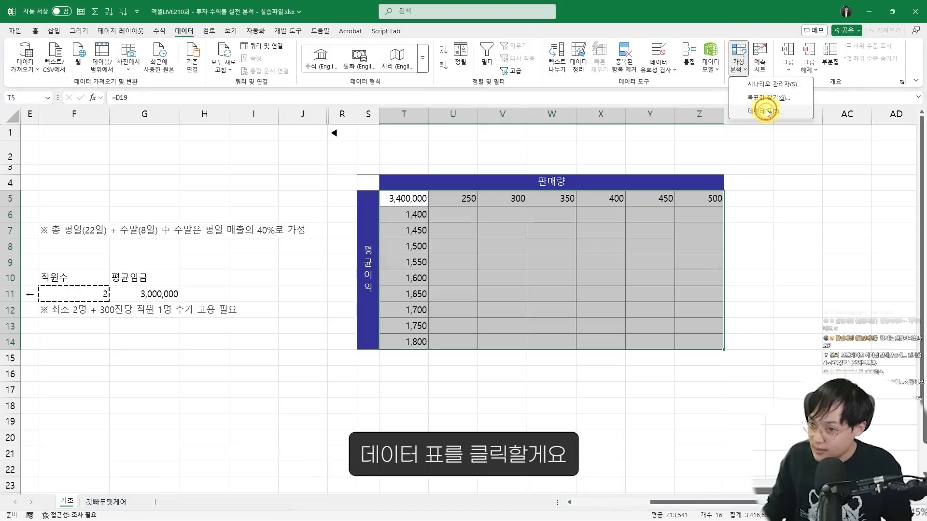
{"action": "left_click", "coordinate": [767, 112]}
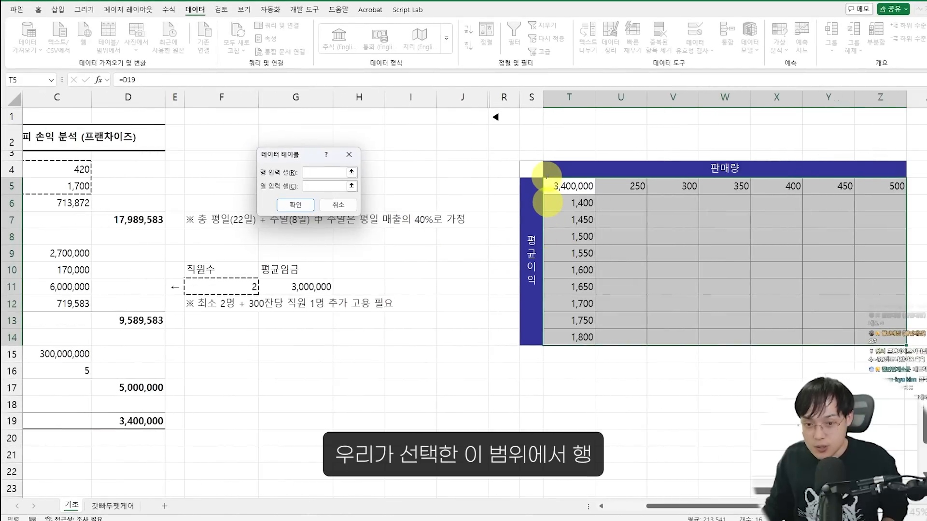
Step: Set the data table's row input cell to $C$4, the daily sales volume
{"action": "left_click_drag", "start_coordinate": [906, 346], "coordinate": [884, 335]}
{"action": "left_click_drag", "start_coordinate": [594, 178], "coordinate": [913, 194]}
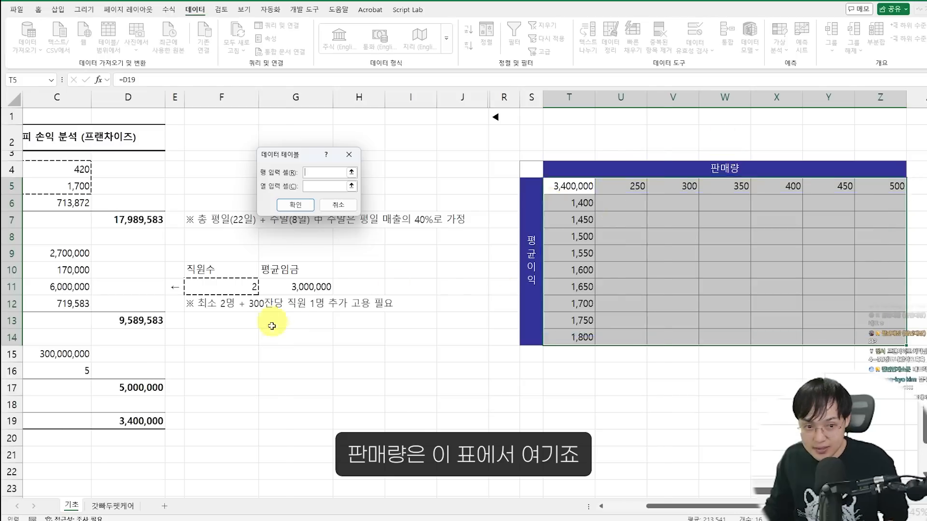
{"action": "key", "text": "Escape"}
{"action": "scroll", "coordinate": [280, 376], "scroll_direction": "left", "scroll_amount": 2}
{"action": "left_click_drag", "start_coordinate": [141, 162], "coordinate": [209, 174]}
{"action": "mouse_move", "coordinate": [804, 177]}
{"action": "left_mouse_down"}
{"action": "mouse_move", "coordinate": [885, 190]}
{"action": "mouse_move", "coordinate": [447, 89]}
{"action": "mouse_move", "coordinate": [212, 148]}
{"action": "left_mouse_up"}
{"action": "left_click_drag", "start_coordinate": [209, 136], "coordinate": [235, 143]}
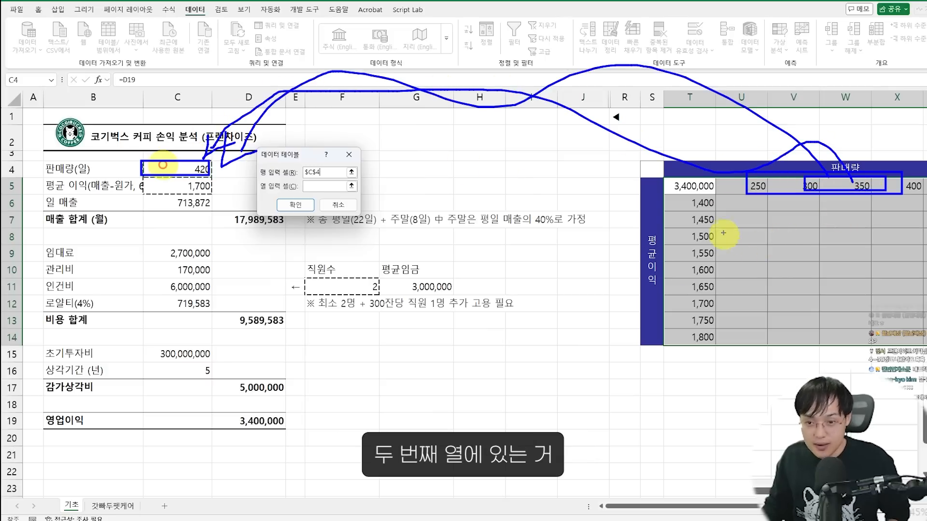
Step: Set the column input cell to $C$5, the average profit, create the data table and inspect its calculated cells
{"action": "key", "text": "Escape"}
{"action": "mouse_move", "coordinate": [673, 202]}
{"action": "left_mouse_down"}
{"action": "mouse_move", "coordinate": [706, 267]}
{"action": "mouse_move", "coordinate": [719, 349]}
{"action": "left_mouse_up"}
{"action": "left_click_drag", "start_coordinate": [89, 180], "coordinate": [162, 195]}
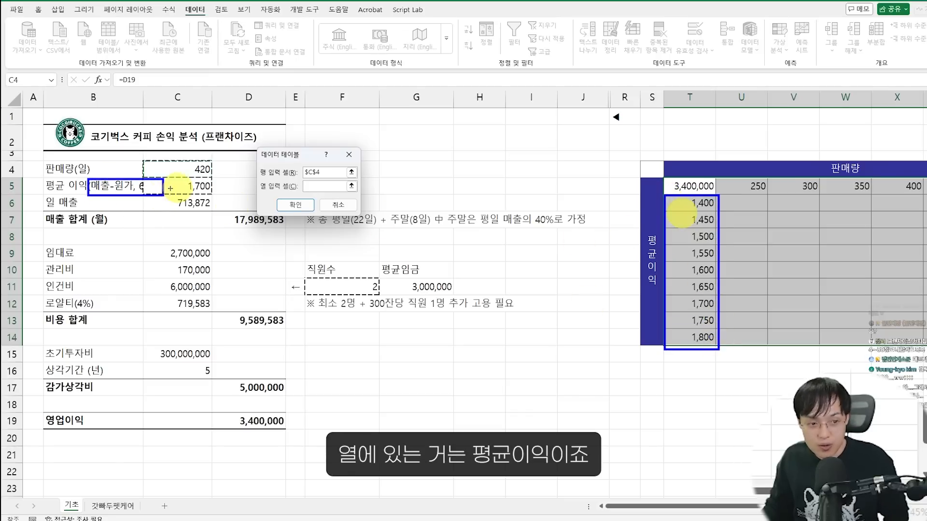
{"action": "key", "text": "Escape"}
{"action": "left_click", "coordinate": [312, 187]}
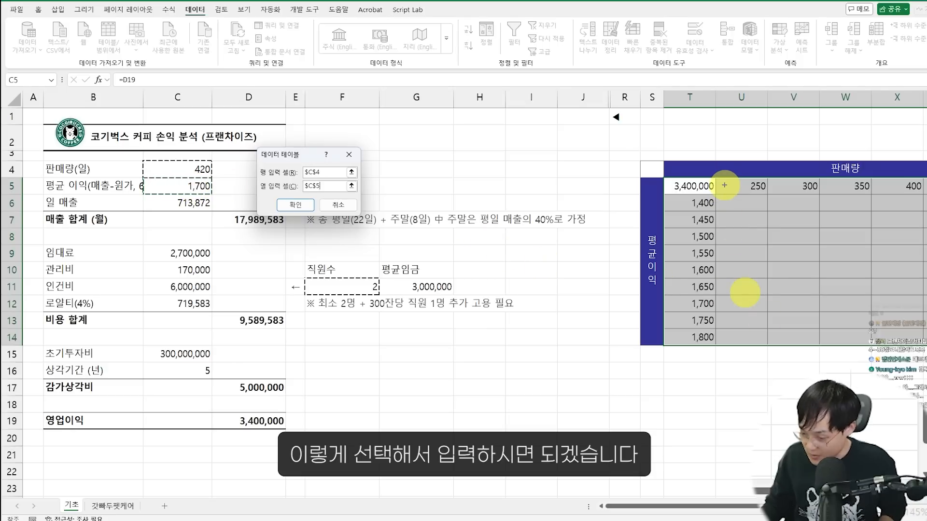
{"action": "left_click", "coordinate": [328, 173]}
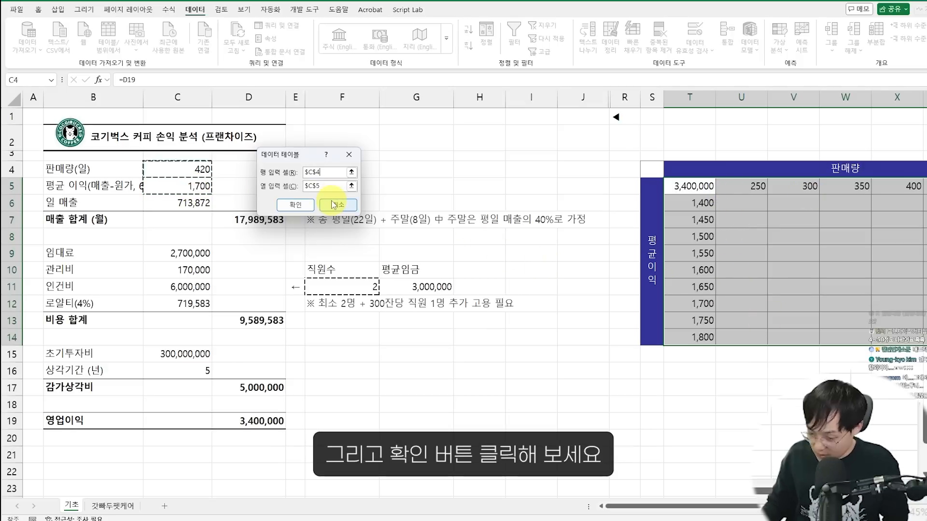
{"action": "left_click", "coordinate": [294, 205]}
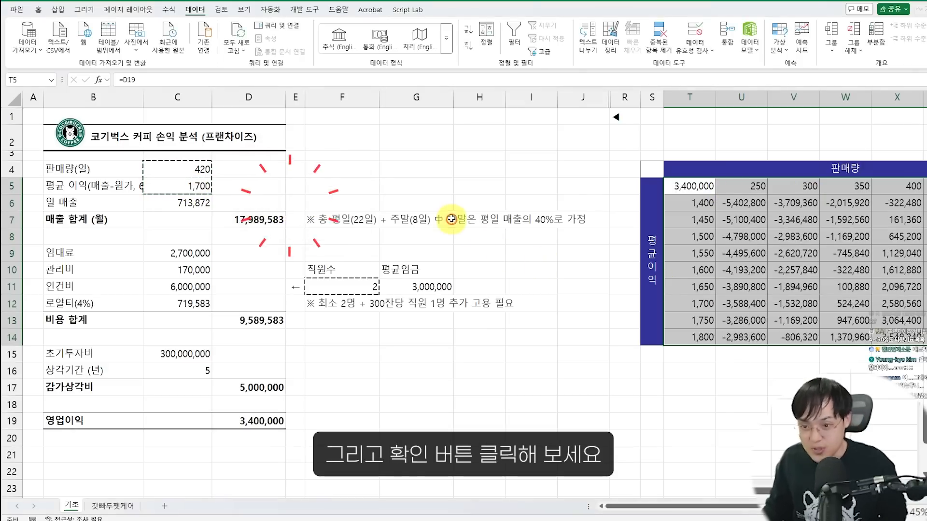
{"action": "scroll", "coordinate": [534, 190], "scroll_direction": "right", "scroll_amount": 2}
{"action": "left_click", "coordinate": [529, 217]}
{"action": "mouse_move", "coordinate": [452, 195]}
{"action": "left_mouse_down"}
{"action": "mouse_move", "coordinate": [746, 284]}
{"action": "mouse_move", "coordinate": [766, 343]}
{"action": "left_mouse_up"}
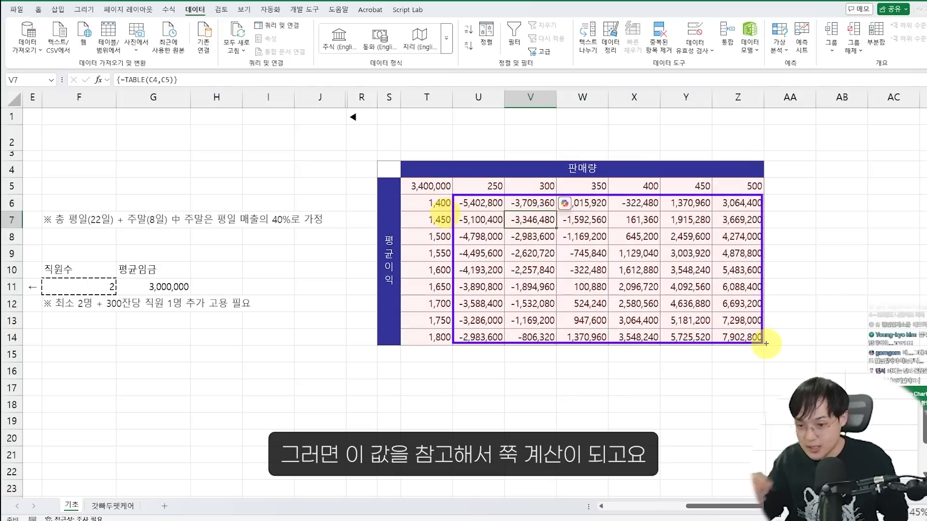
{"action": "key", "text": "Escape"}
Step: Change the sales volume header in X5 to 420 and compare its result at 1,700 average profit with D19
{"action": "scroll", "coordinate": [675, 378], "scroll_direction": "left", "scroll_amount": 2}
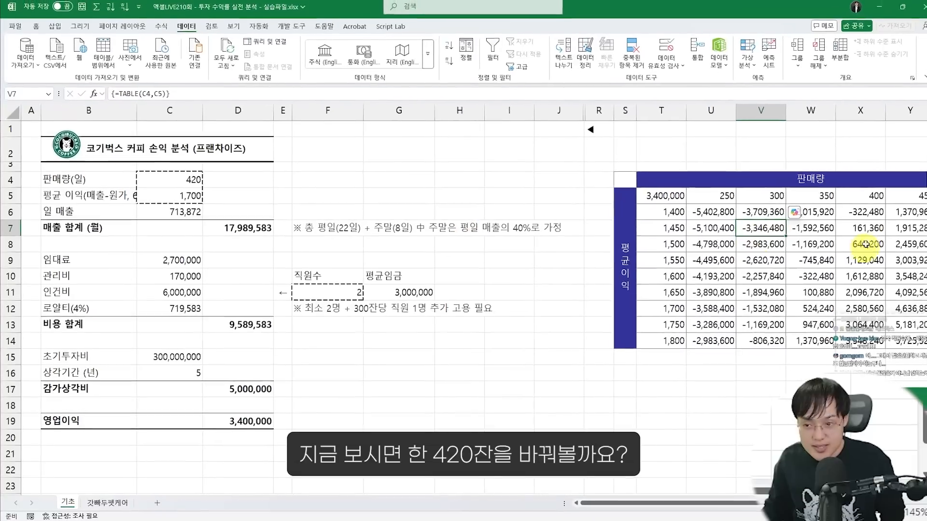
{"action": "left_click", "coordinate": [861, 195]}
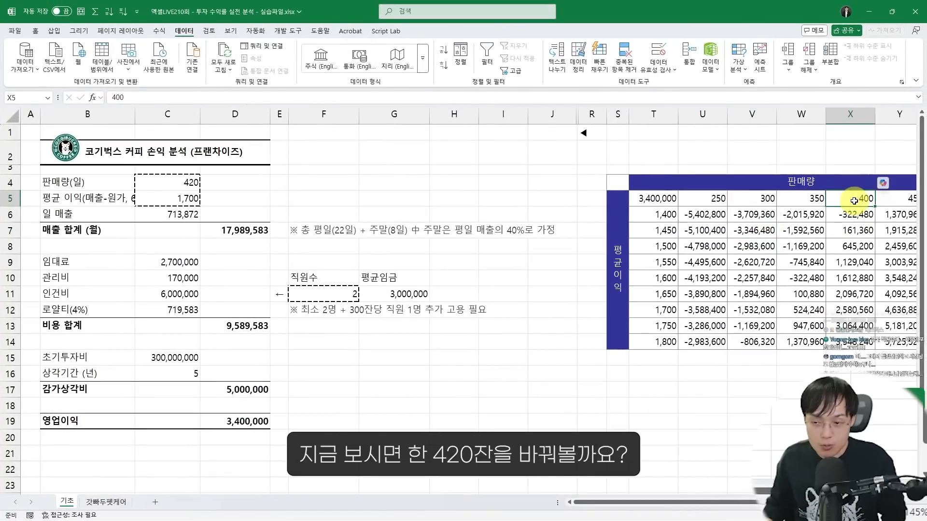
{"action": "scroll", "coordinate": [812, 221], "scroll_direction": "right", "scroll_amount": 2}
{"action": "type", "text": "4"}
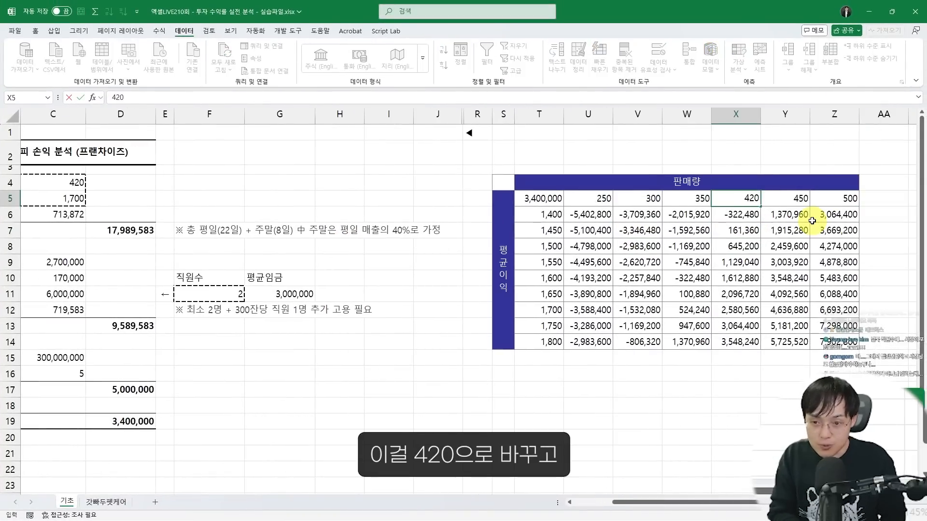
{"action": "type", "text": "20"}
{"action": "key", "text": "Return"}
{"action": "scroll", "coordinate": [869, 343], "scroll_direction": "left", "scroll_amount": 2}
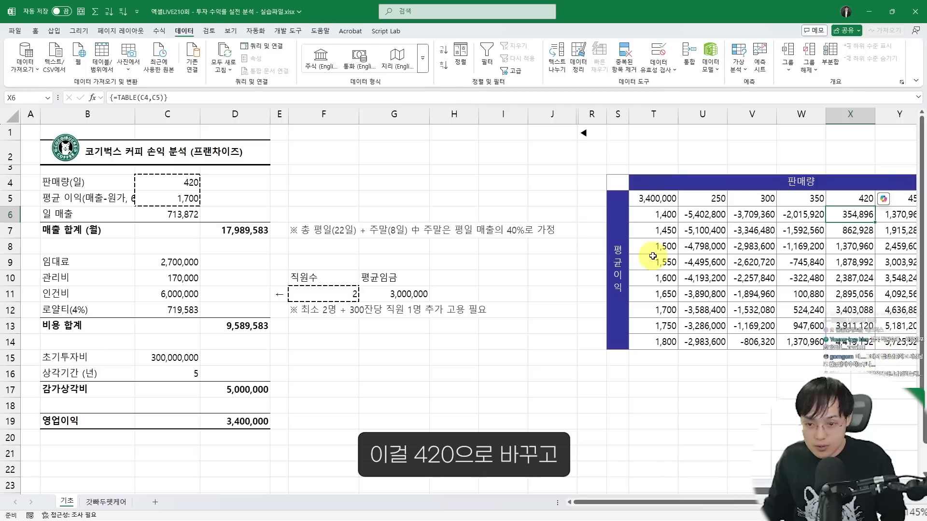
{"action": "mouse_move", "coordinate": [825, 183]}
{"action": "left_mouse_down"}
{"action": "mouse_move", "coordinate": [875, 264]}
{"action": "mouse_move", "coordinate": [875, 351]}
{"action": "left_mouse_up"}
{"action": "mouse_move", "coordinate": [630, 304]}
{"action": "left_mouse_down"}
{"action": "mouse_move", "coordinate": [806, 322]}
{"action": "mouse_move", "coordinate": [898, 326]}
{"action": "mouse_move", "coordinate": [902, 318]}
{"action": "left_mouse_up"}
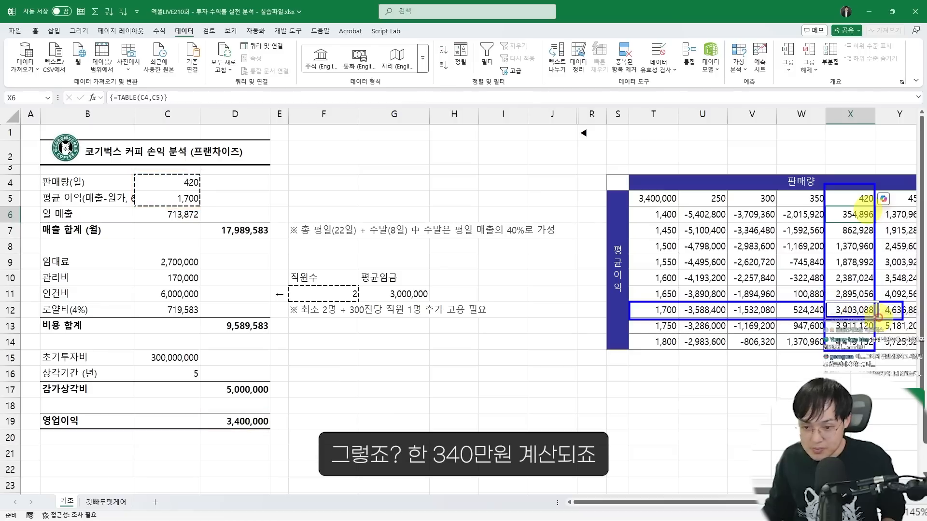
{"action": "left_click_drag", "start_coordinate": [210, 414], "coordinate": [264, 428]}
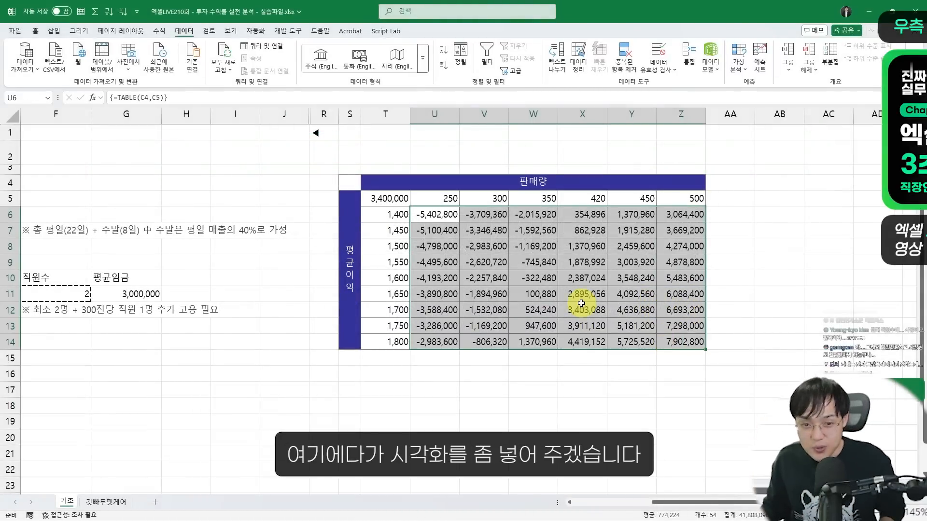
Step: Select the result area U6:Z14 and open a custom colour scale rule in conditional formatting
{"action": "left_click_drag", "start_coordinate": [410, 206], "coordinate": [693, 349]}
{"action": "key", "text": "Escape"}
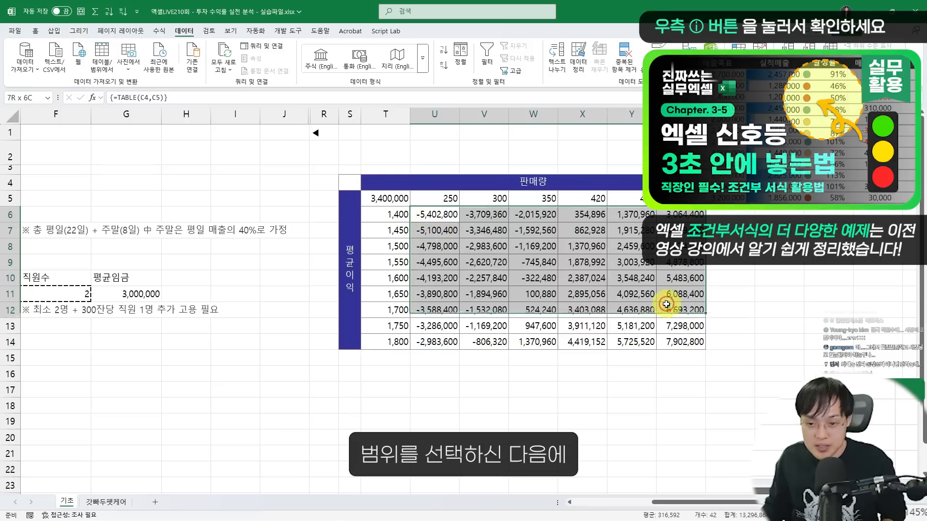
{"action": "left_click", "coordinate": [35, 31]}
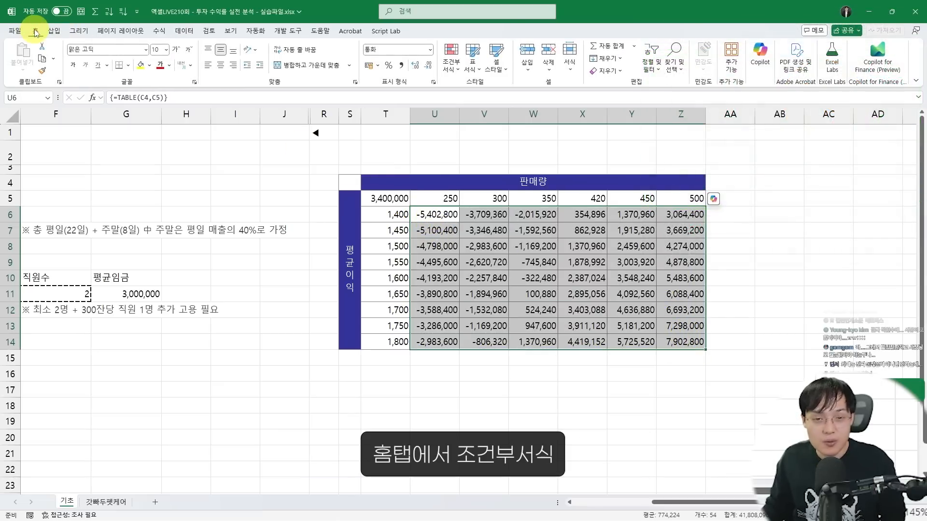
{"action": "left_click", "coordinate": [457, 71]}
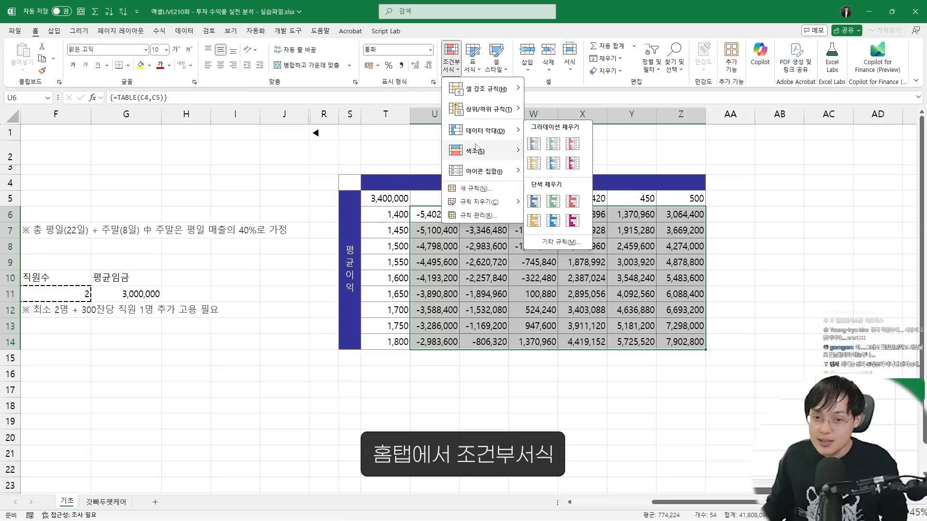
{"action": "left_click", "coordinate": [476, 146]}
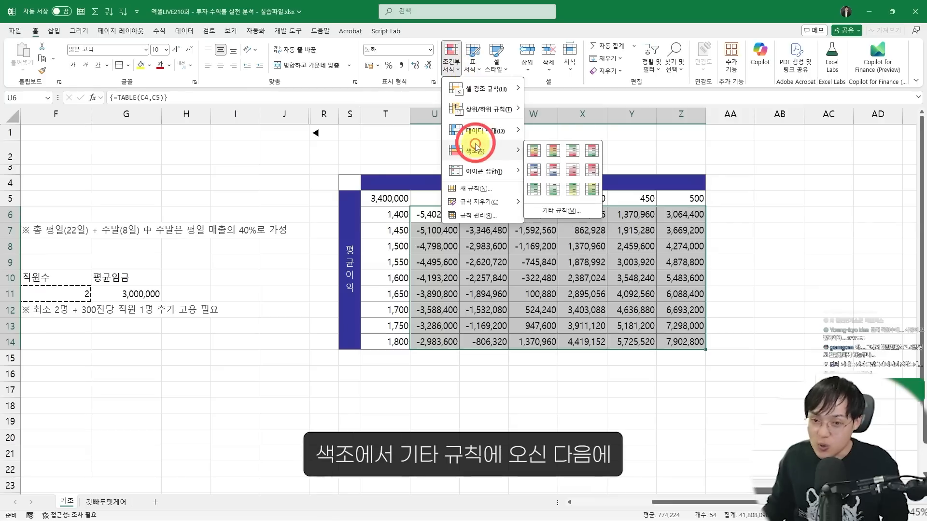
{"action": "left_click", "coordinate": [549, 211]}
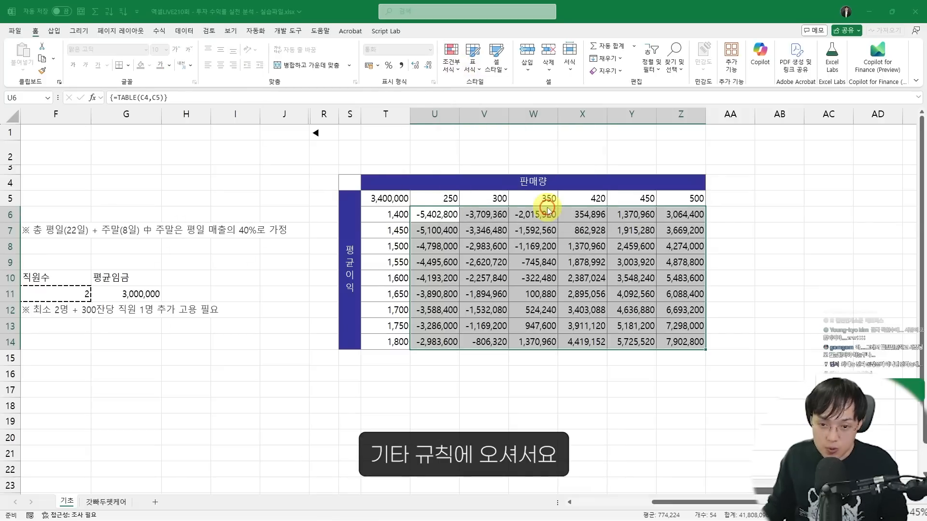
Step: Set the new rule to a three-colour scale with a number midpoint of 0
{"action": "left_click_drag", "start_coordinate": [223, 80], "coordinate": [671, 85]}
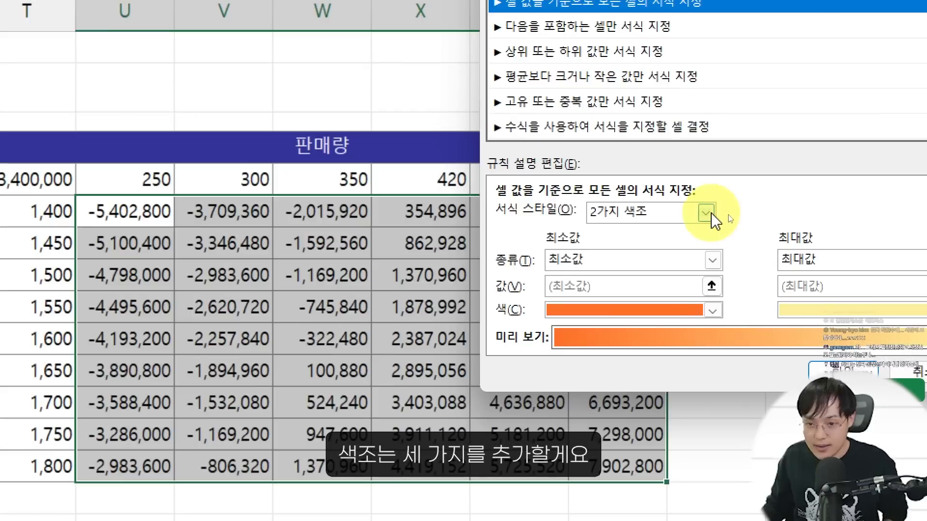
{"action": "left_click", "coordinate": [725, 215]}
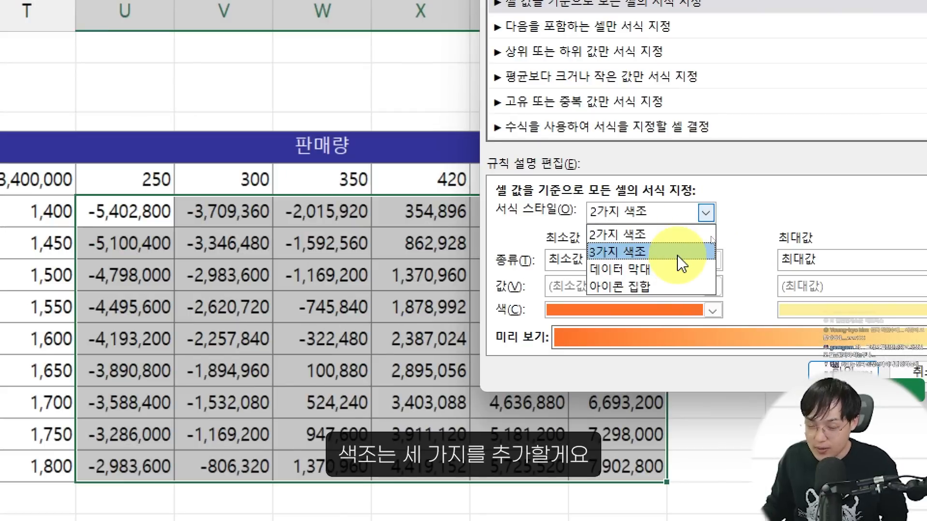
{"action": "left_click", "coordinate": [678, 252]}
{"action": "left_click", "coordinate": [770, 261]}
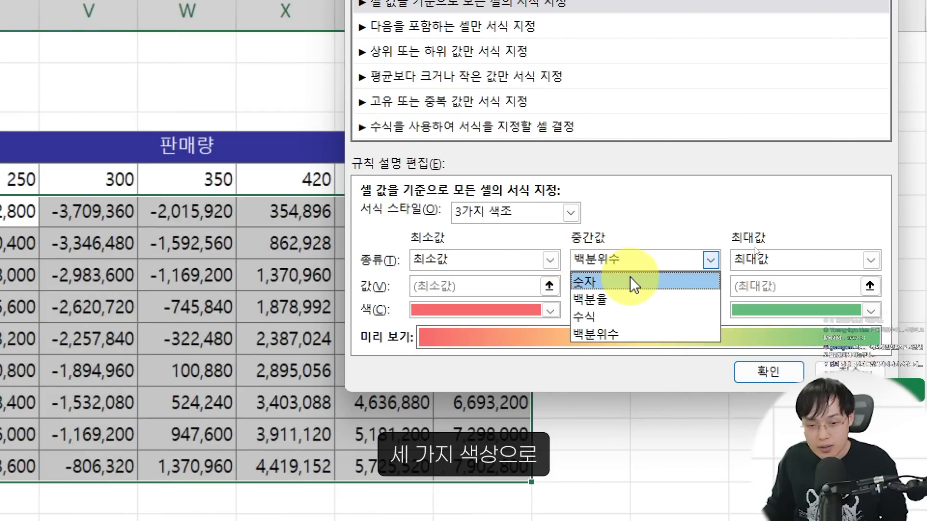
{"action": "left_click", "coordinate": [137, 278]}
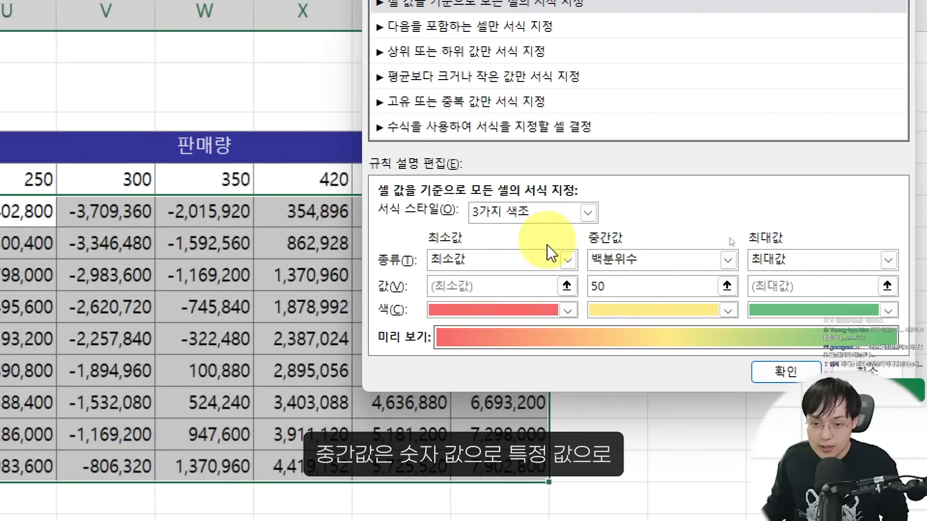
{"action": "left_click", "coordinate": [809, 260]}
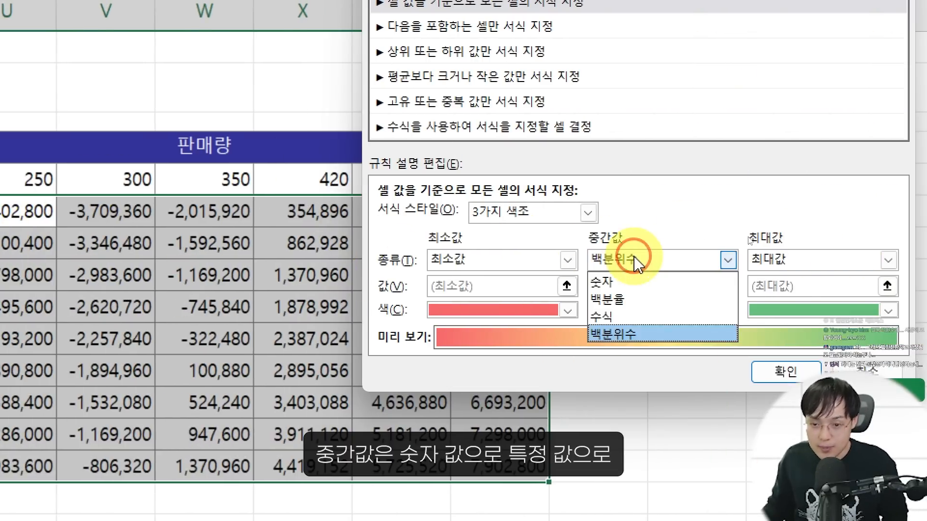
{"action": "left_click", "coordinate": [621, 283]}
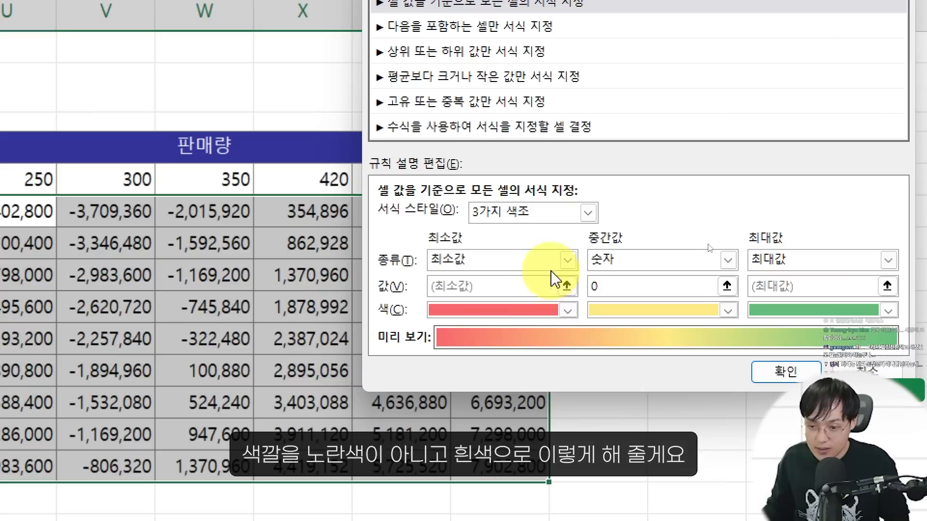
Step: Make the midpoint colour white and apply the colour scale rule to the result area
{"action": "left_click", "coordinate": [728, 311]}
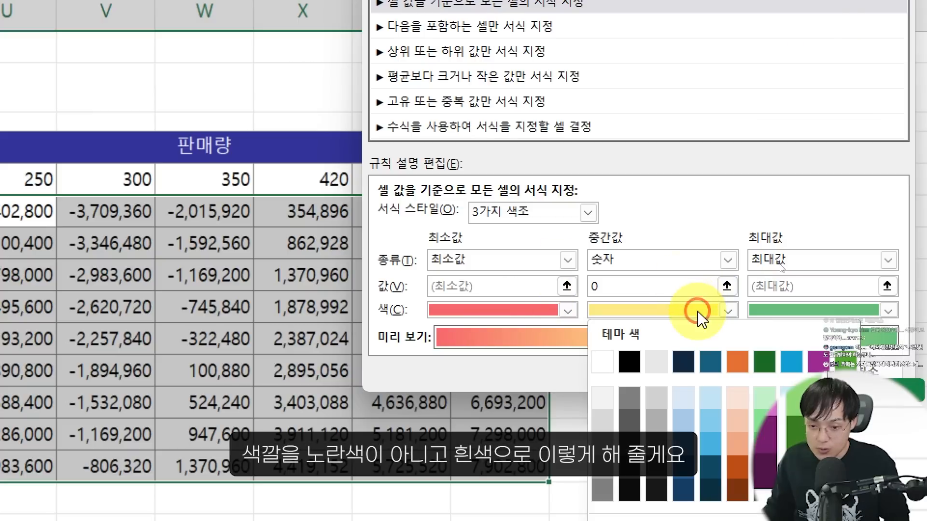
{"action": "left_click", "coordinate": [603, 367]}
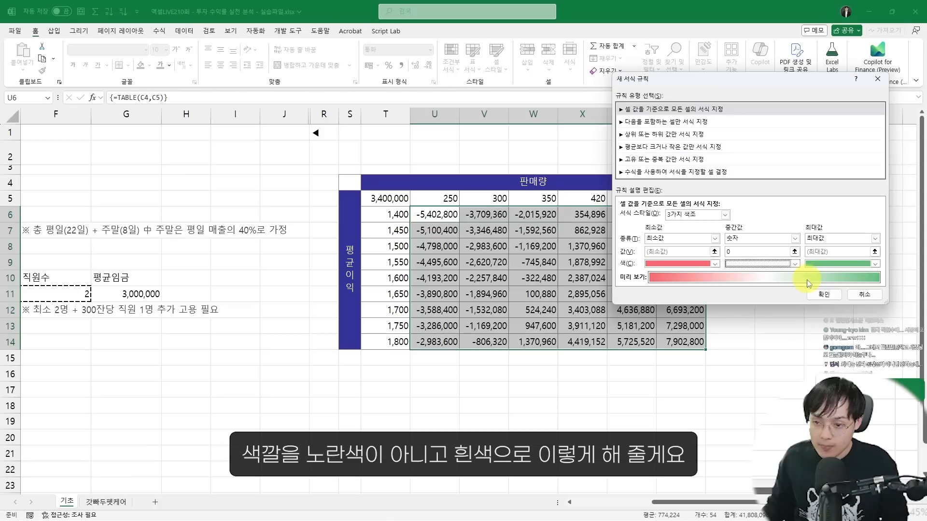
{"action": "left_click", "coordinate": [818, 295]}
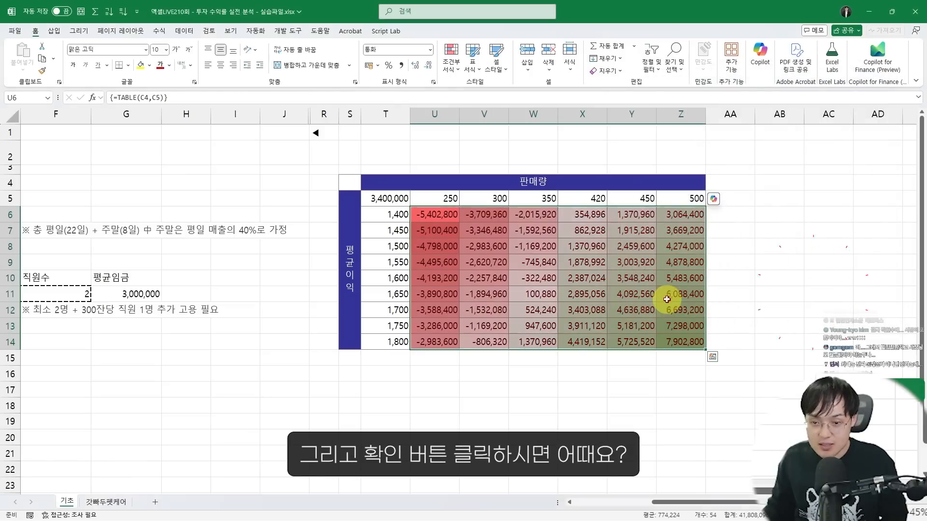
Step: Examine the colour-scaled data table to see from which sales volume operating profit turns positive
{"action": "left_click", "coordinate": [669, 299]}
{"action": "scroll", "coordinate": [657, 204], "scroll_direction": "down", "scroll_amount": 2}
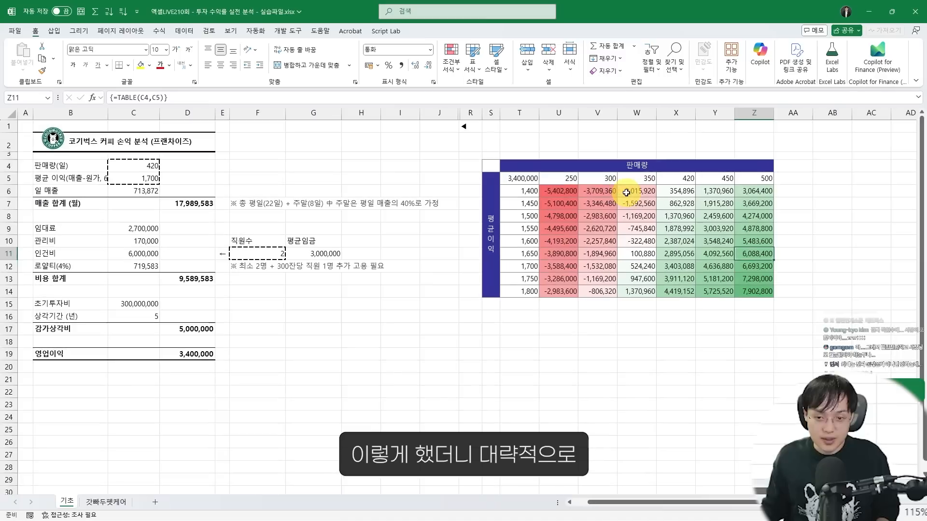
{"action": "left_click", "coordinate": [605, 229]}
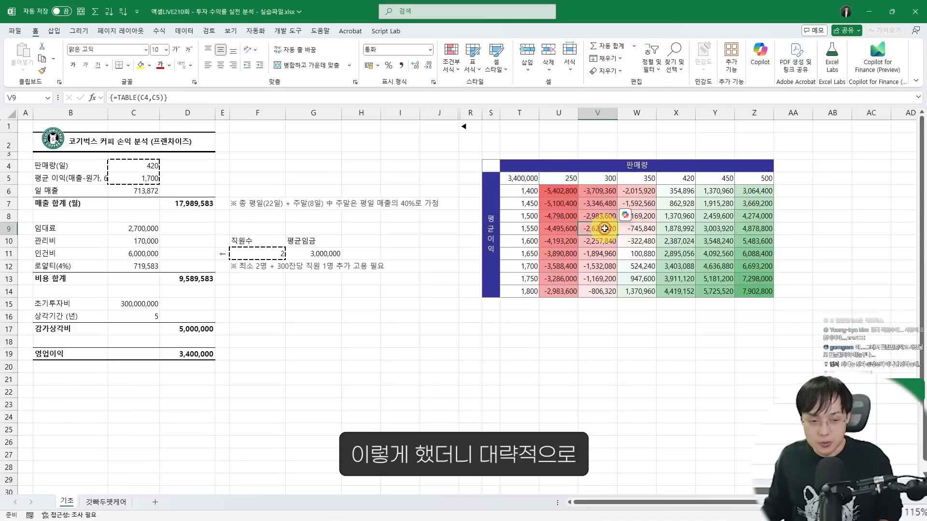
{"action": "left_click", "coordinate": [686, 179]}
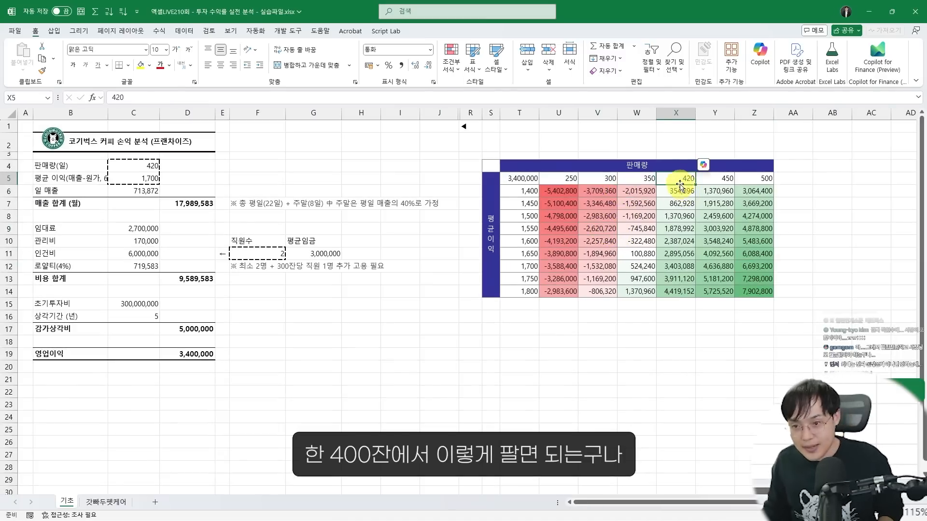
{"action": "mouse_move", "coordinate": [655, 166]}
{"action": "left_mouse_down"}
{"action": "mouse_move", "coordinate": [763, 265]}
{"action": "mouse_move", "coordinate": [765, 282]}
{"action": "left_mouse_up"}
{"action": "left_click_drag", "start_coordinate": [506, 180], "coordinate": [775, 302]}
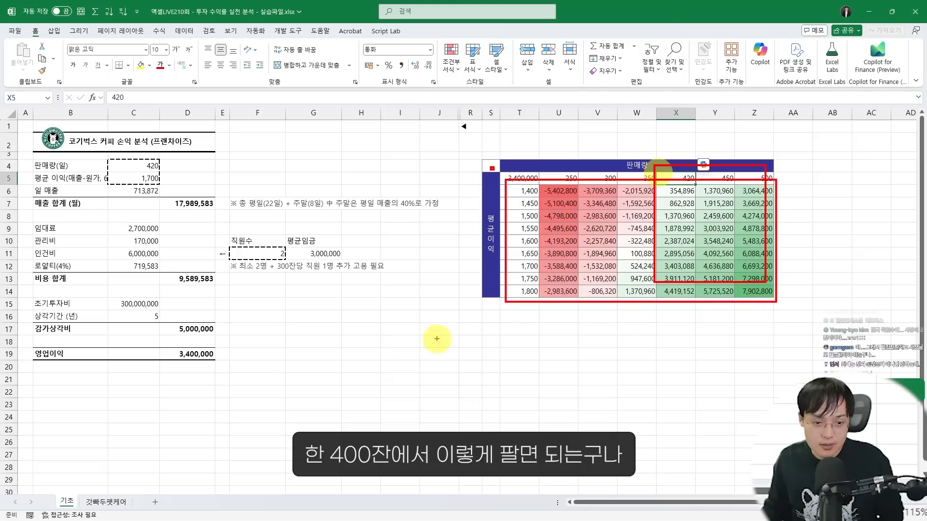
{"action": "key", "text": "Escape"}
Step: Try 3 employees at an average wage of 2,800,000 in F11 and G11, check the data table and undo the change
{"action": "left_click", "coordinate": [281, 251]}
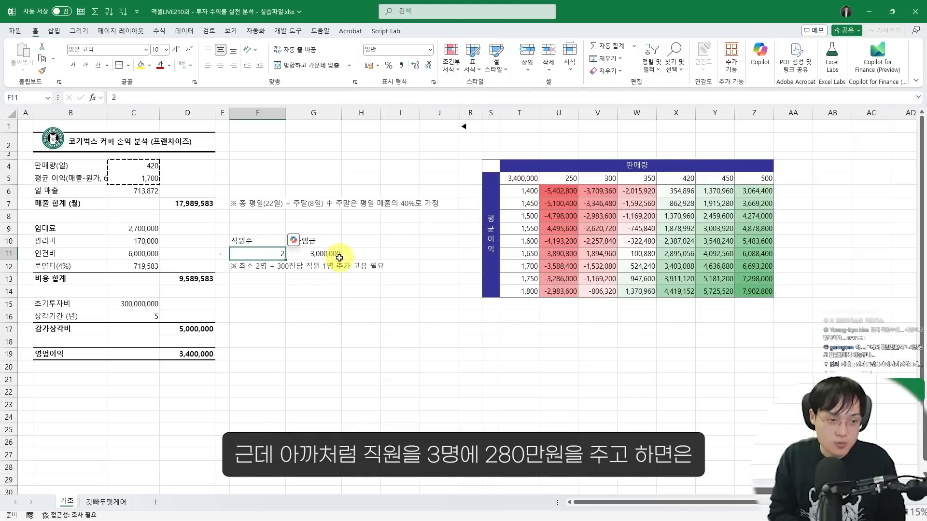
{"action": "type", "text": "3"}
{"action": "key", "text": "Return"}
{"action": "left_click", "coordinate": [339, 256]}
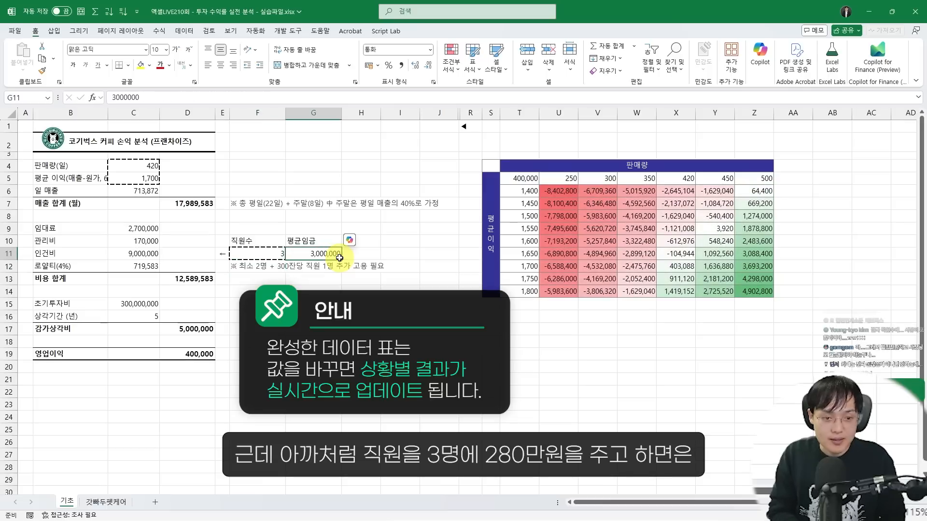
{"action": "type", "text": "28"}
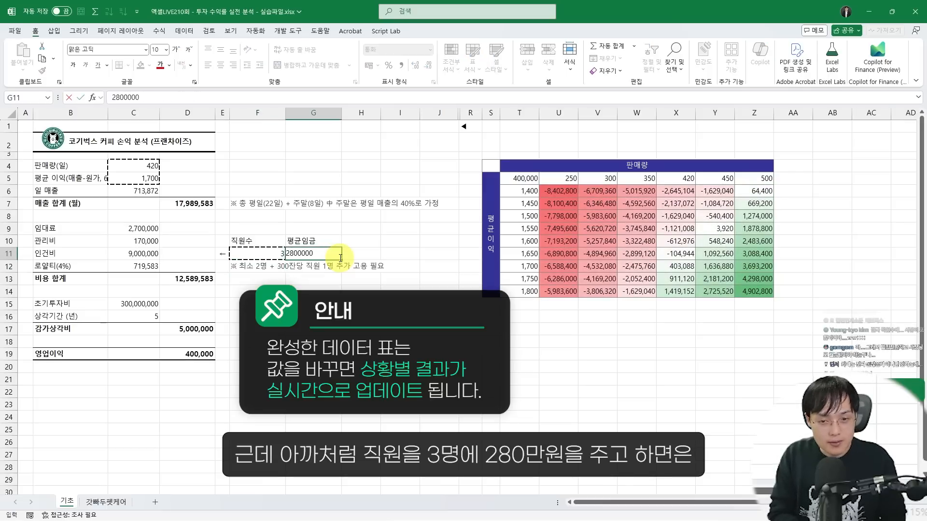
{"action": "key", "text": "Return"}
{"action": "key", "text": "Up"}
{"action": "key", "text": "Up"}
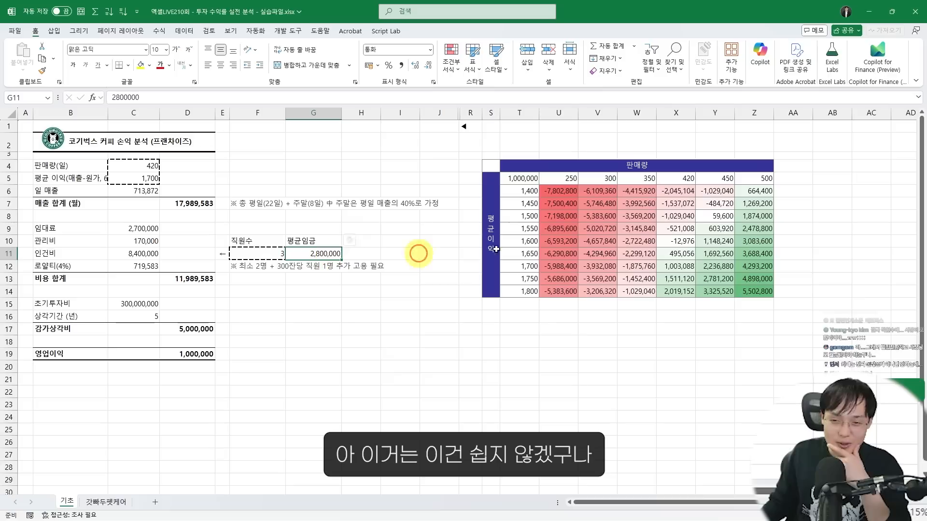
{"action": "left_click", "coordinate": [717, 254]}
{"action": "key", "text": "ctrl+z"}
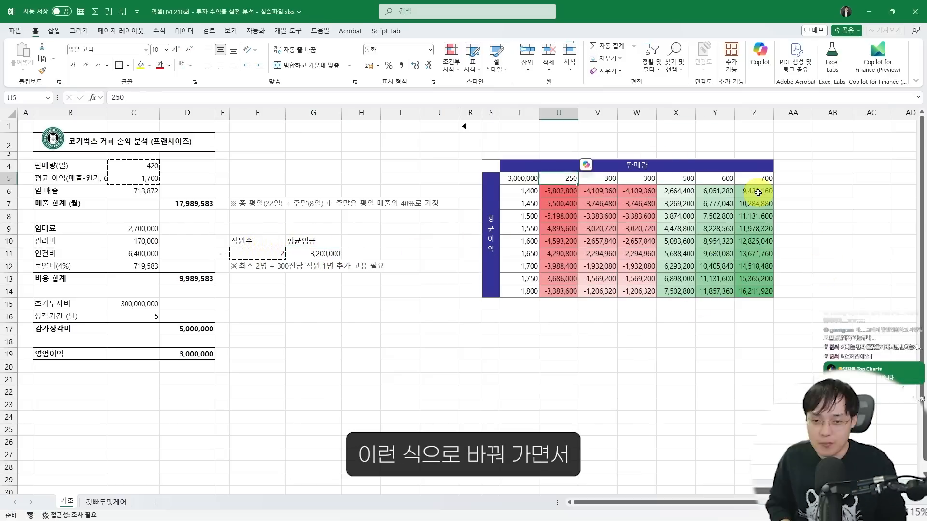
Step: Set the sales volume headers in U5:W5 to 200, 300 and 400 and the average profits in T6:T8 to 1500, 1600 and 1700
{"action": "type", "text": "209"}
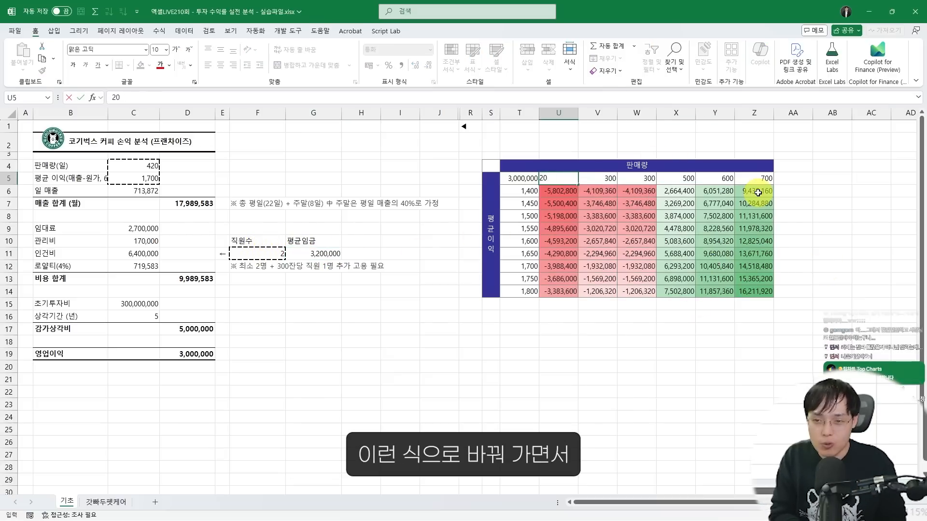
{"action": "key", "text": "Tab"}
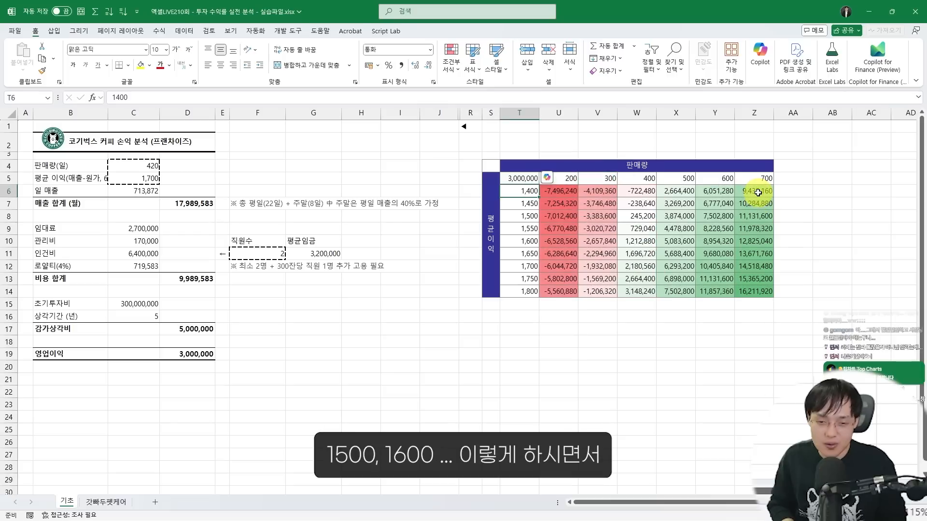
{"action": "type", "text": "1500"}
{"action": "key", "text": "Return"}
{"action": "type", "text": "1"}
{"action": "key", "text": "Escape"}
{"action": "key", "text": "Left"}
{"action": "type", "text": "161700"}
{"action": "key", "text": "Return"}
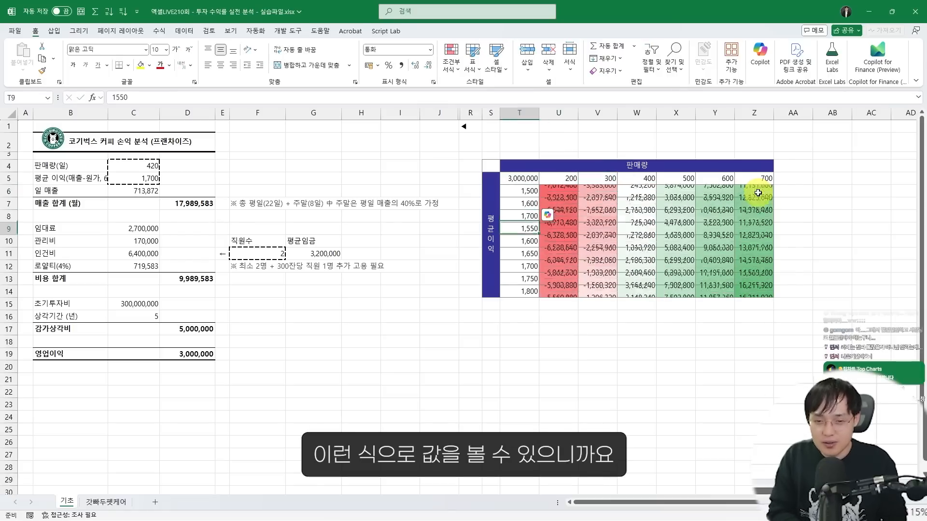
Step: Review the data table's sales volume headers, average profit values and recalculated result area
{"action": "scroll", "coordinate": [758, 193], "scroll_direction": "right", "scroll_amount": 1}
{"action": "key", "text": "ctrl+2"}
{"action": "mouse_move", "coordinate": [518, 179]}
{"action": "left_mouse_down"}
{"action": "mouse_move", "coordinate": [680, 245]}
{"action": "mouse_move", "coordinate": [791, 317]}
{"action": "left_mouse_up"}
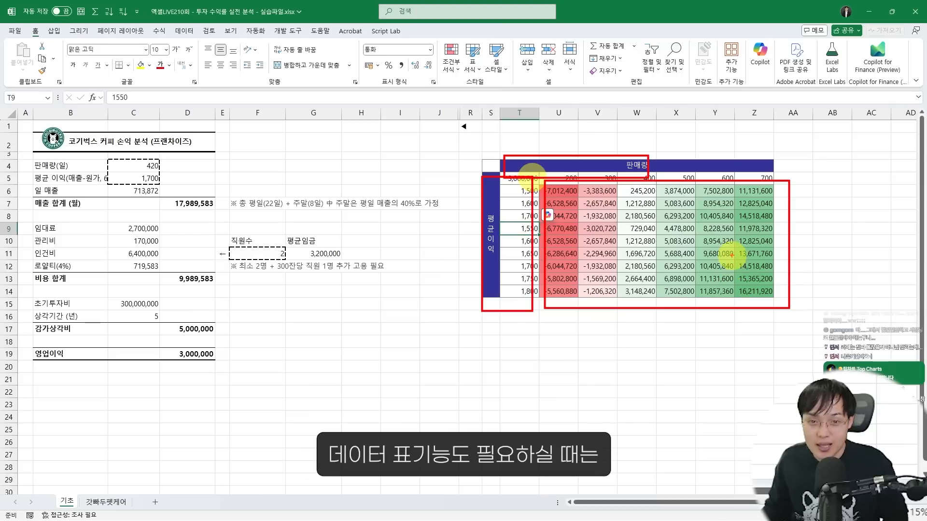
{"action": "key", "text": "Escape"}
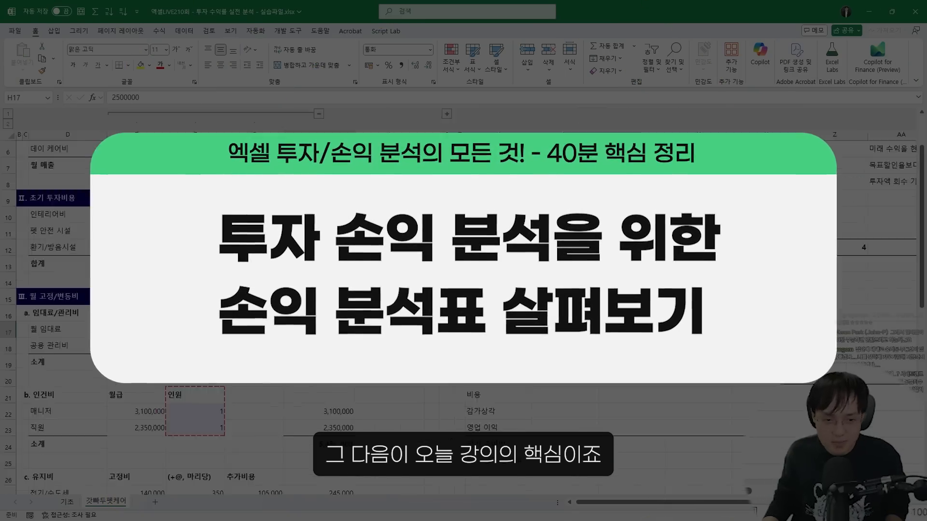
Step: Switch to the PowerPoint slide show to view the pet industry statistics and return to the 갓빠두펫케어 sheet in Excel
{"action": "key", "text": "alt+Tab"}
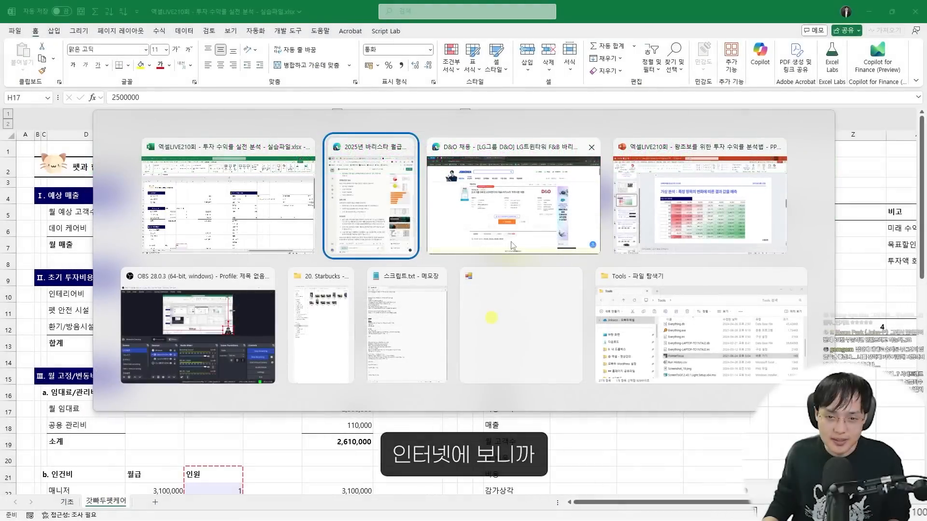
{"action": "left_click", "coordinate": [527, 248]}
{"action": "key", "text": "alt+Tab"}
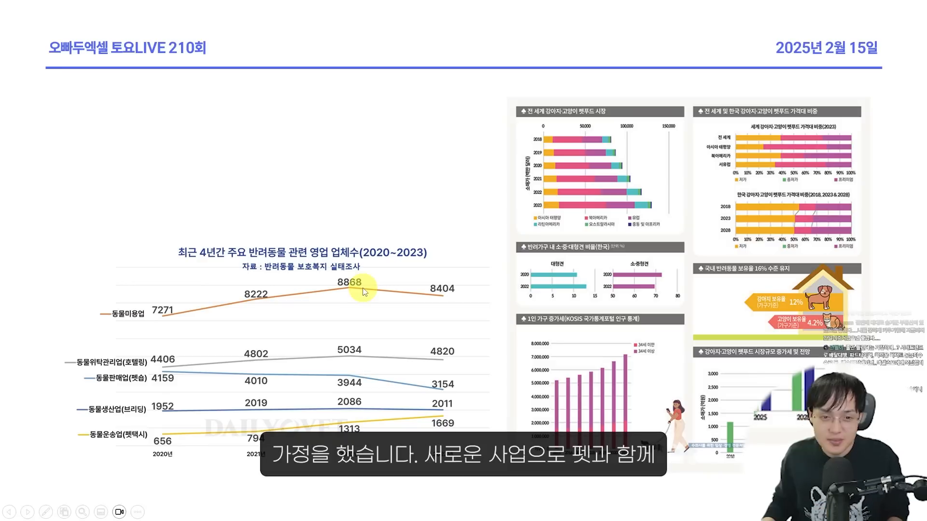
{"action": "key", "text": "alt+Tab"}
{"action": "key", "text": "alt+Tab"}
{"action": "key", "text": "alt+Tab"}
Step: Examine the expected revenue section's monthly customers and day care fee, and inspect the monthly revenue formula in H7
{"action": "scroll", "coordinate": [159, 313], "scroll_direction": "up", "scroll_amount": 2}
{"action": "scroll", "coordinate": [179, 321], "scroll_direction": "left", "scroll_amount": 4}
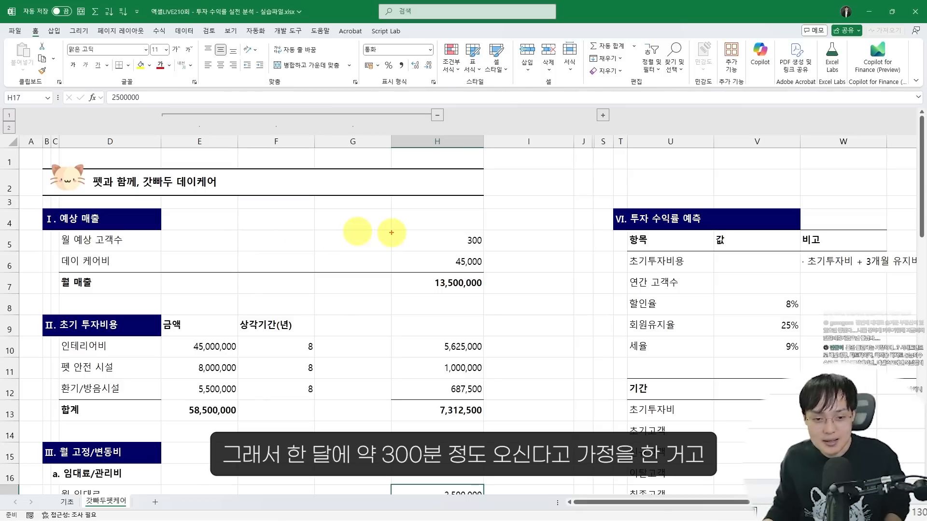
{"action": "left_click_drag", "start_coordinate": [390, 230], "coordinate": [485, 249]}
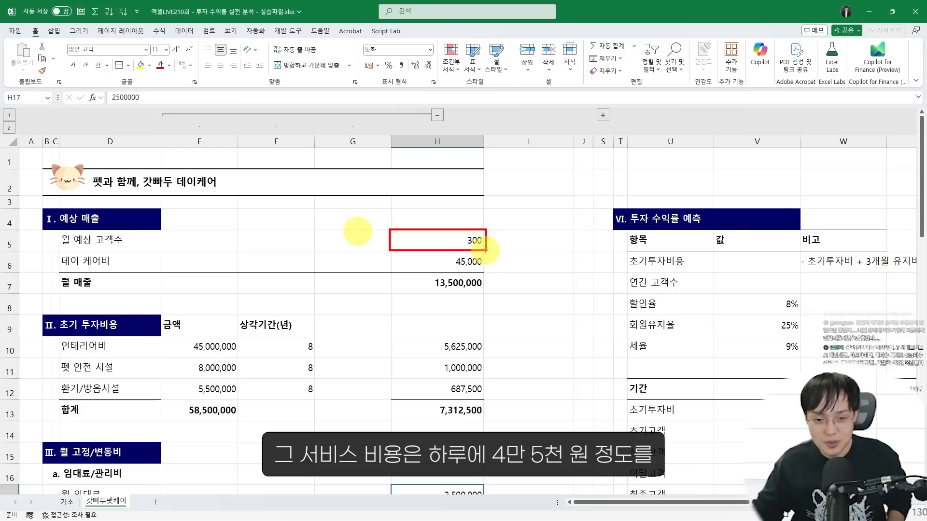
{"action": "mouse_move", "coordinate": [473, 281]}
{"action": "left_mouse_down"}
{"action": "mouse_move", "coordinate": [479, 297]}
{"action": "mouse_move", "coordinate": [470, 295]}
{"action": "left_mouse_up"}
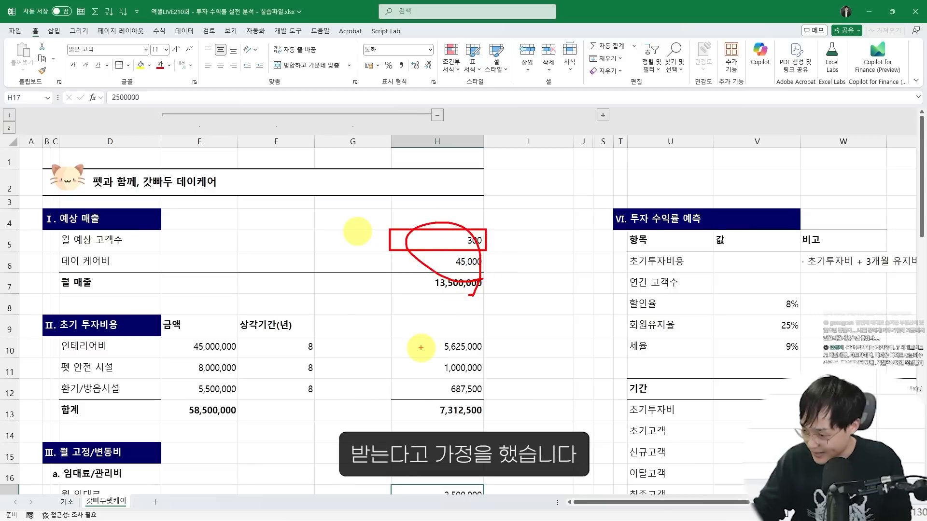
{"action": "left_click", "coordinate": [429, 283]}
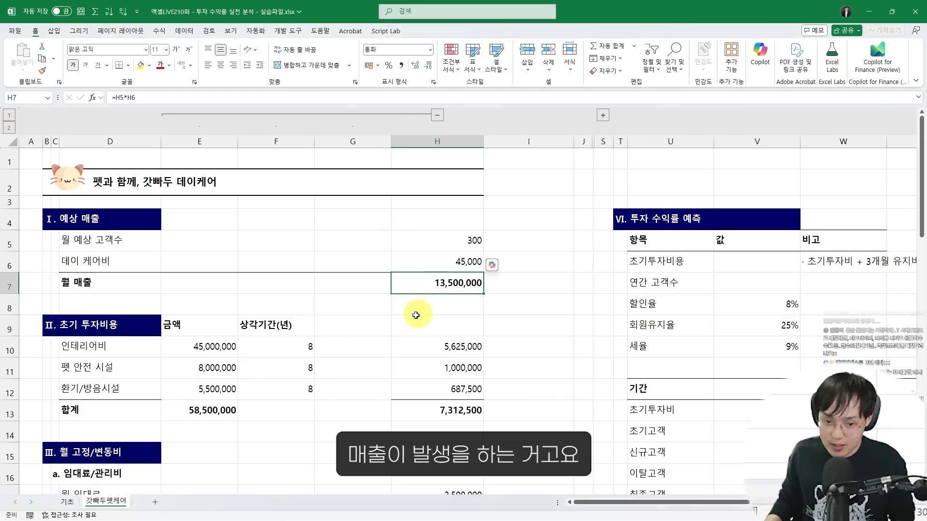
Step: Examine the interior, pet safety facility and ventilation/soundproofing amounts in the initial investment section
{"action": "left_click", "coordinate": [404, 329]}
{"action": "scroll", "coordinate": [396, 332], "scroll_direction": "up", "scroll_amount": 1}
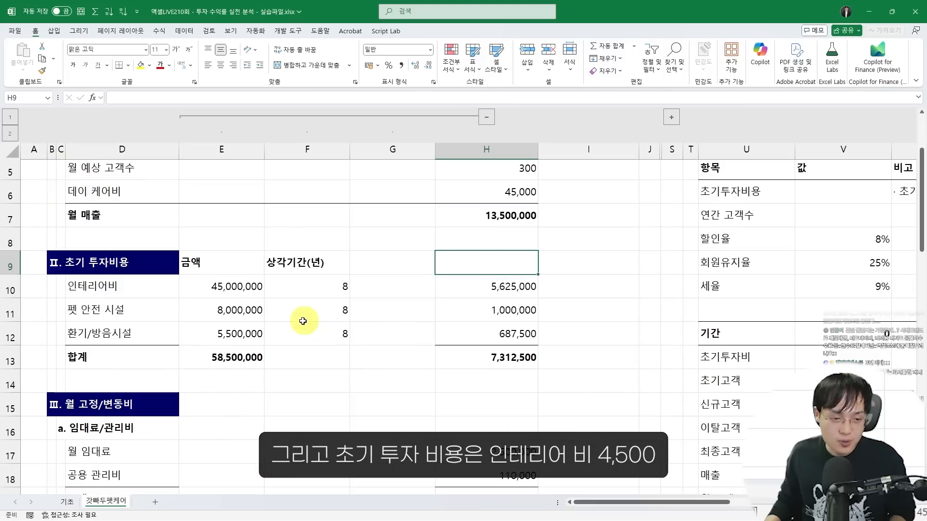
{"action": "mouse_move", "coordinate": [185, 275]}
{"action": "left_mouse_down"}
{"action": "mouse_move", "coordinate": [276, 284]}
{"action": "mouse_move", "coordinate": [274, 300]}
{"action": "left_mouse_up"}
{"action": "left_click_drag", "start_coordinate": [206, 300], "coordinate": [264, 319]}
{"action": "mouse_move", "coordinate": [209, 325]}
{"action": "left_mouse_down"}
{"action": "mouse_move", "coordinate": [258, 340]}
{"action": "mouse_move", "coordinate": [275, 367]}
{"action": "mouse_move", "coordinate": [300, 343]}
{"action": "left_mouse_up"}
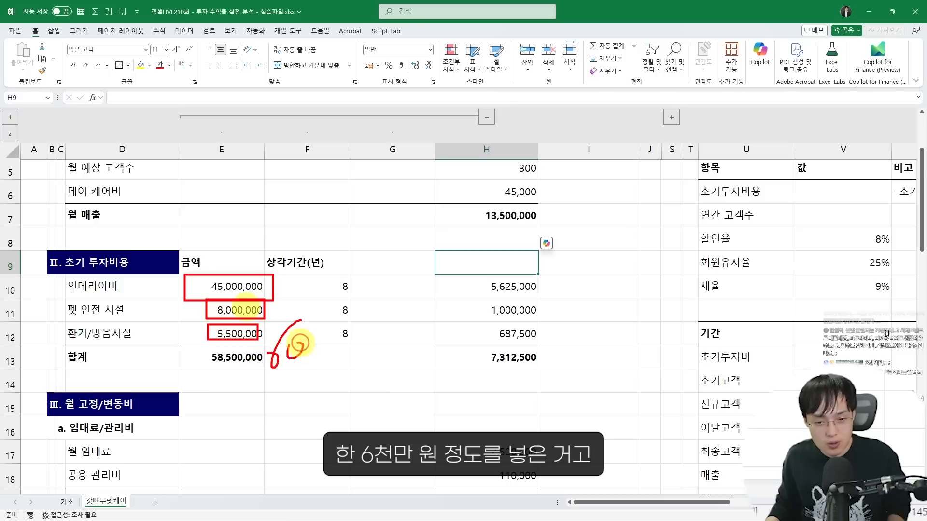
{"action": "key", "text": "Escape"}
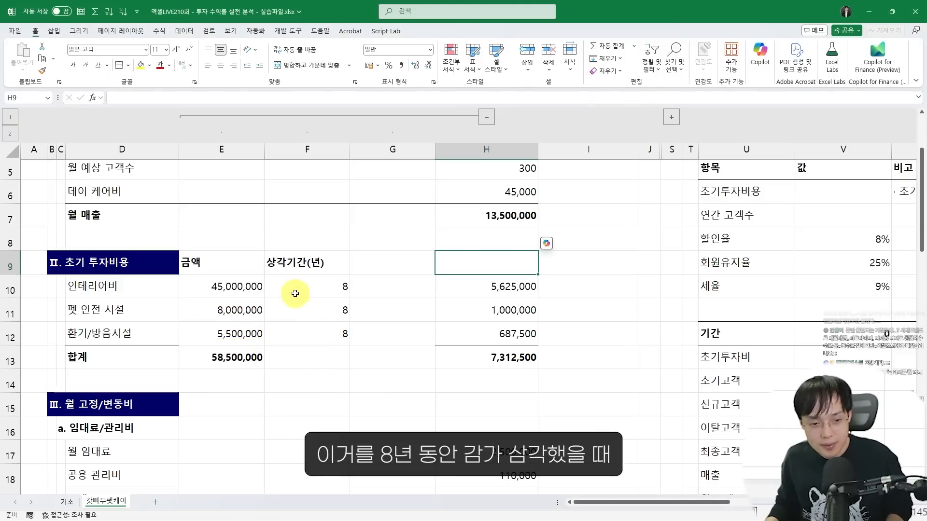
Step: Examine the depreciation periods of the initial investment items and their total annual depreciation in H13
{"action": "key", "text": "ctrl+2"}
{"action": "left_click_drag", "start_coordinate": [261, 251], "coordinate": [359, 341]}
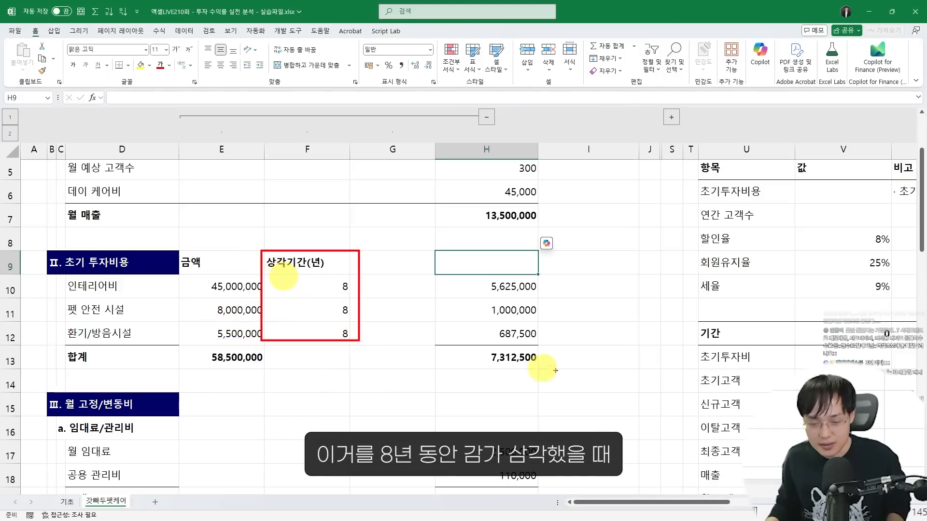
{"action": "mouse_move", "coordinate": [551, 370]}
{"action": "left_mouse_down"}
{"action": "mouse_move", "coordinate": [566, 374]}
{"action": "mouse_move", "coordinate": [543, 373]}
{"action": "mouse_move", "coordinate": [630, 393]}
{"action": "left_mouse_up"}
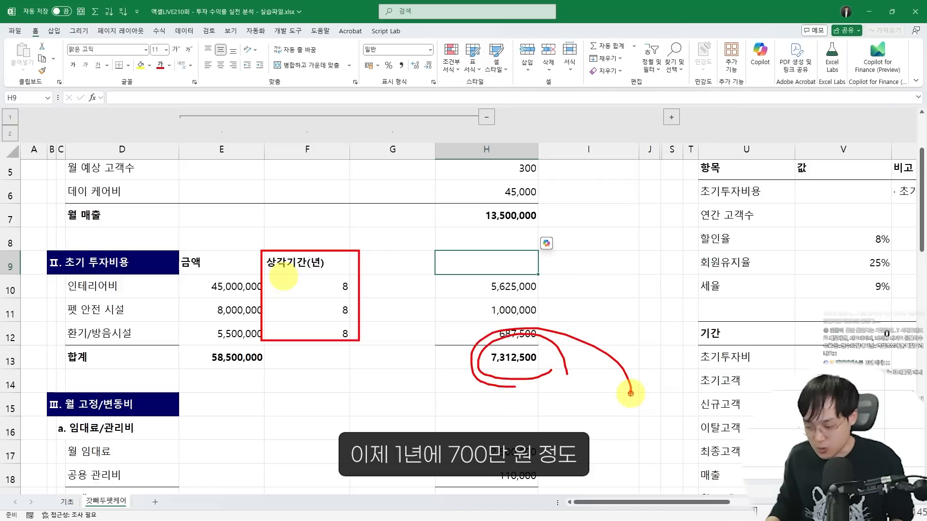
{"action": "key", "text": "Escape"}
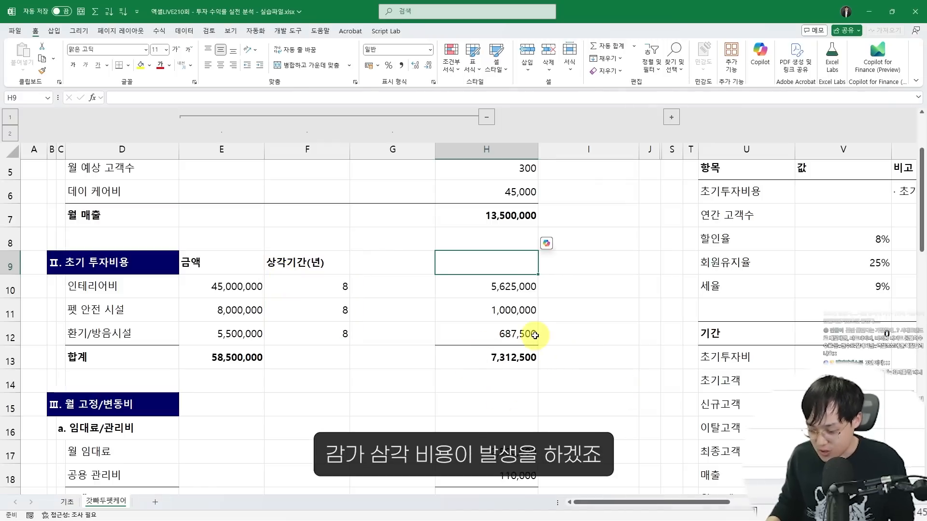
Step: Examine the monthly rent and common maintenance fee amounts in the rent/management cost section
{"action": "scroll", "coordinate": [482, 328], "scroll_direction": "down", "scroll_amount": 4}
{"action": "scroll", "coordinate": [376, 319], "scroll_direction": "up", "scroll_amount": 2}
{"action": "scroll", "coordinate": [375, 319], "scroll_direction": "down", "scroll_amount": 1}
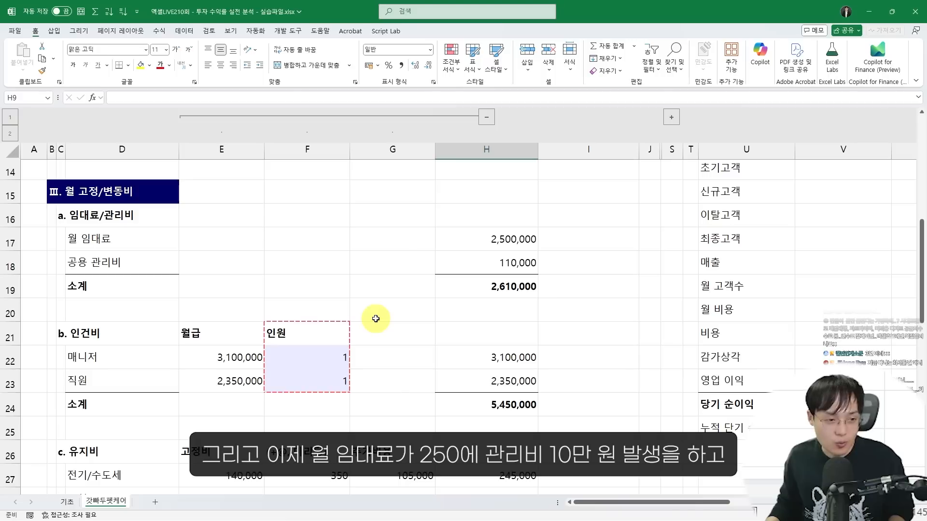
{"action": "mouse_move", "coordinate": [445, 222]}
{"action": "left_mouse_down"}
{"action": "mouse_move", "coordinate": [558, 244]}
{"action": "mouse_move", "coordinate": [568, 263]}
{"action": "left_mouse_up"}
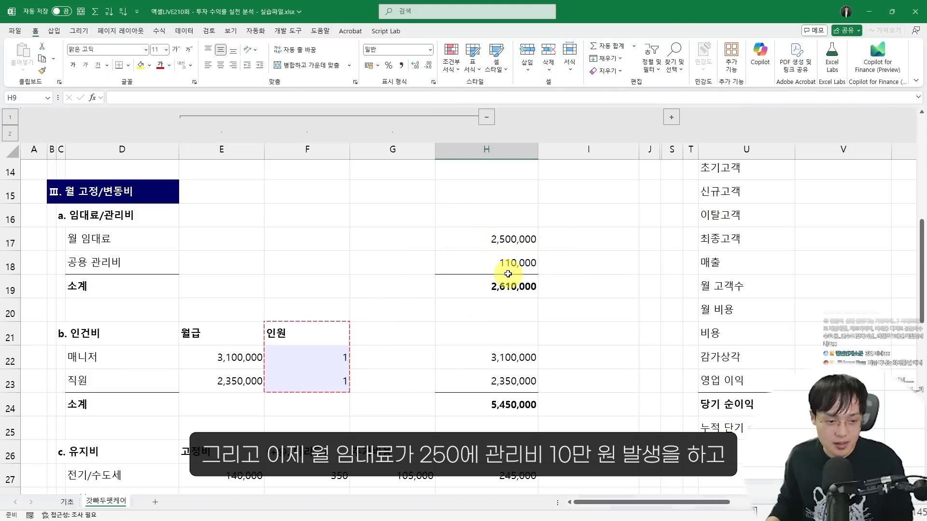
Step: Inspect the manager headcount formula in F22 and check it against the expected monthly customers in H5
{"action": "scroll", "coordinate": [290, 285], "scroll_direction": "down", "scroll_amount": 1}
{"action": "left_click", "coordinate": [362, 287]}
{"action": "left_click", "coordinate": [322, 289]}
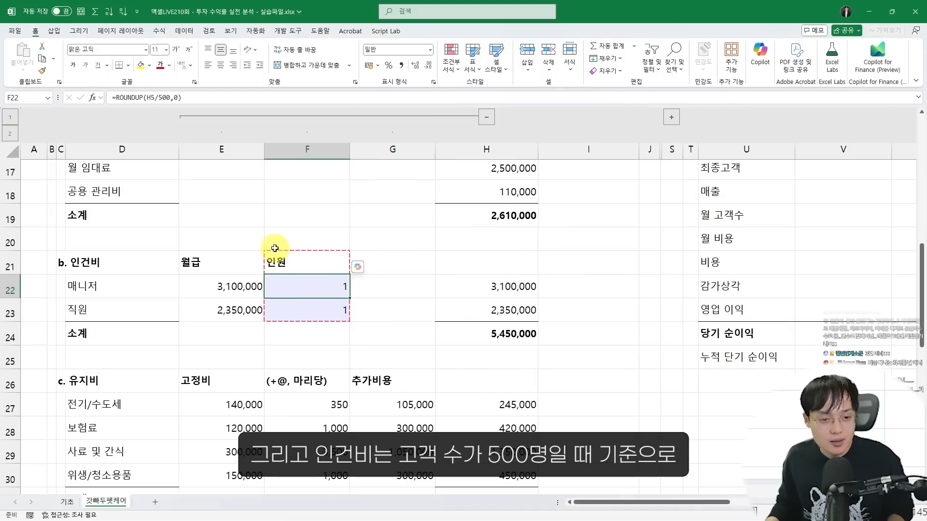
{"action": "scroll", "coordinate": [277, 236], "scroll_direction": "up", "scroll_amount": 3}
{"action": "scroll", "coordinate": [365, 229], "scroll_direction": "up", "scroll_amount": 2}
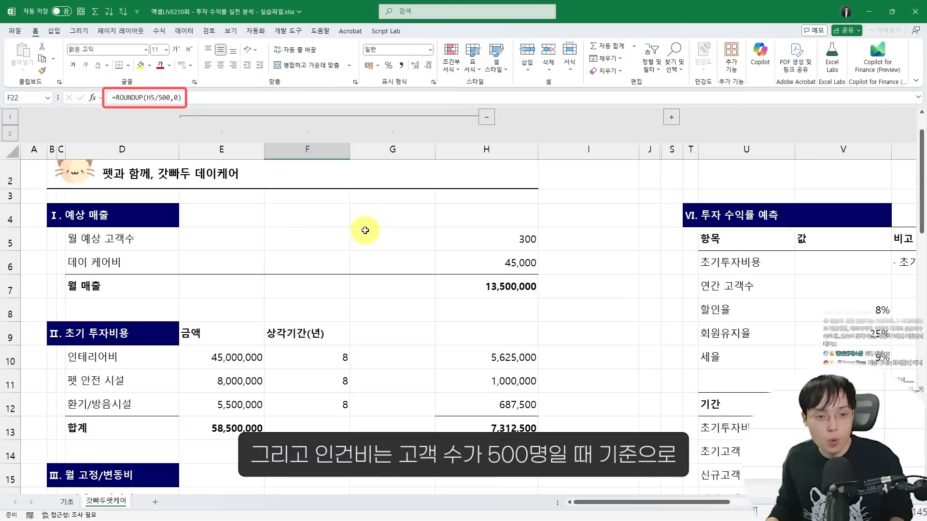
{"action": "left_click_drag", "start_coordinate": [471, 234], "coordinate": [543, 248]}
{"action": "key", "text": "Escape"}
{"action": "scroll", "coordinate": [552, 260], "scroll_direction": "down", "scroll_amount": 6}
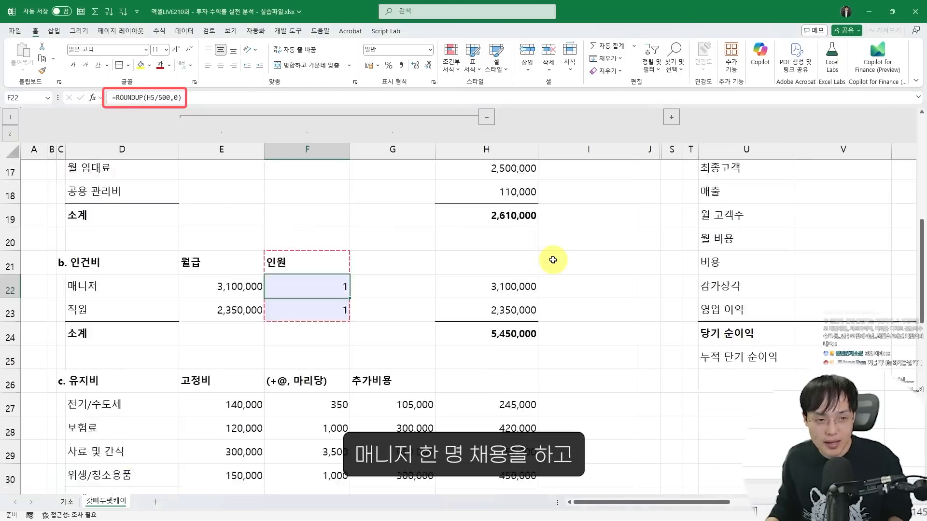
{"action": "left_click", "coordinate": [155, 97]}
{"action": "key", "text": "Escape"}
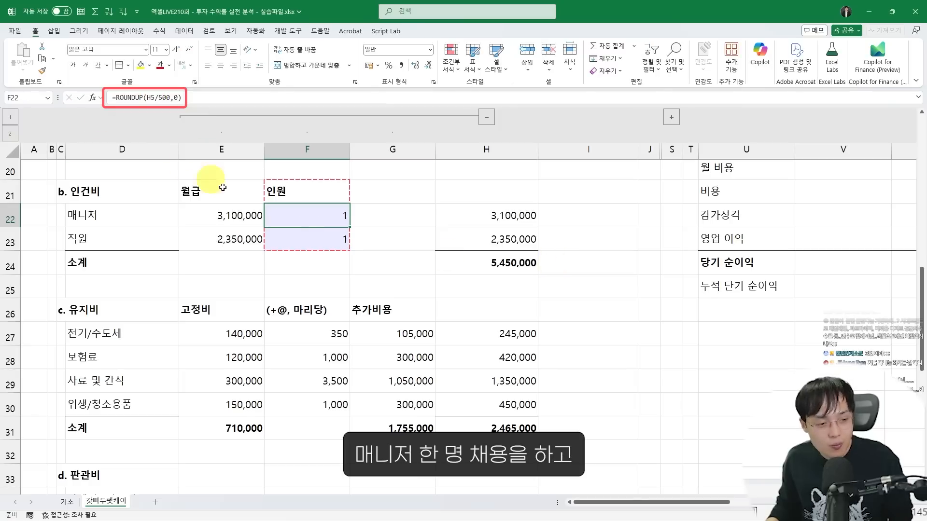
Step: Inspect the staff headcount formula in F23 and compare it with the expected monthly customers
{"action": "left_click", "coordinate": [290, 240]}
{"action": "scroll", "coordinate": [287, 235], "scroll_direction": "up", "scroll_amount": 6}
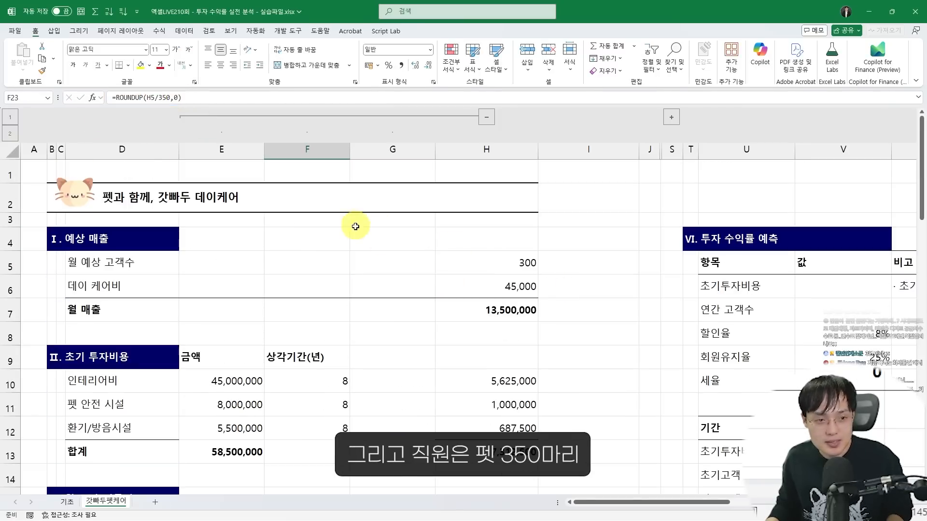
{"action": "scroll", "coordinate": [355, 225], "scroll_direction": "down", "scroll_amount": 6}
{"action": "scroll", "coordinate": [368, 260], "scroll_direction": "down", "scroll_amount": 1}
{"action": "scroll", "coordinate": [369, 260], "scroll_direction": "up", "scroll_amount": 1}
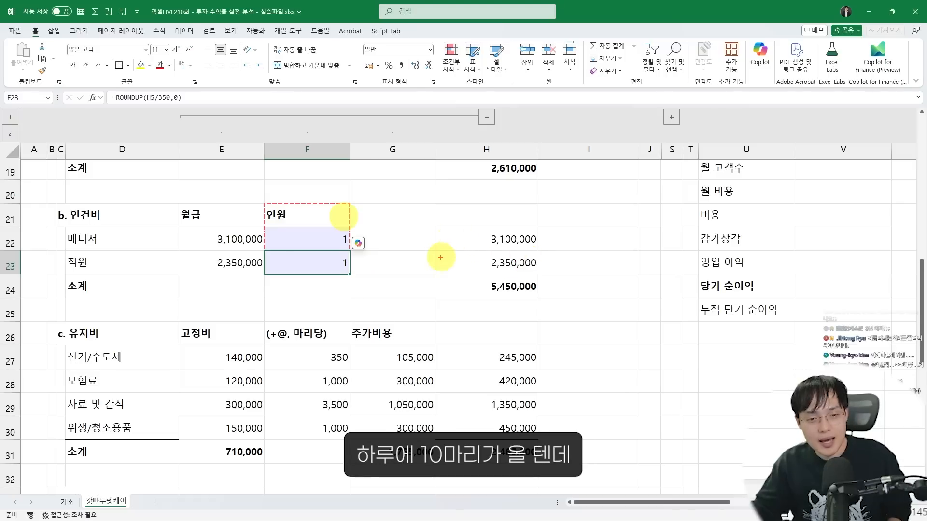
Step: Examine the manager and staff salaries, headcounts and resulting monthly amounts in the personnel cost section
{"action": "mouse_move", "coordinate": [403, 233]}
{"action": "left_mouse_down"}
{"action": "mouse_move", "coordinate": [421, 251]}
{"action": "mouse_move", "coordinate": [408, 299]}
{"action": "left_mouse_up"}
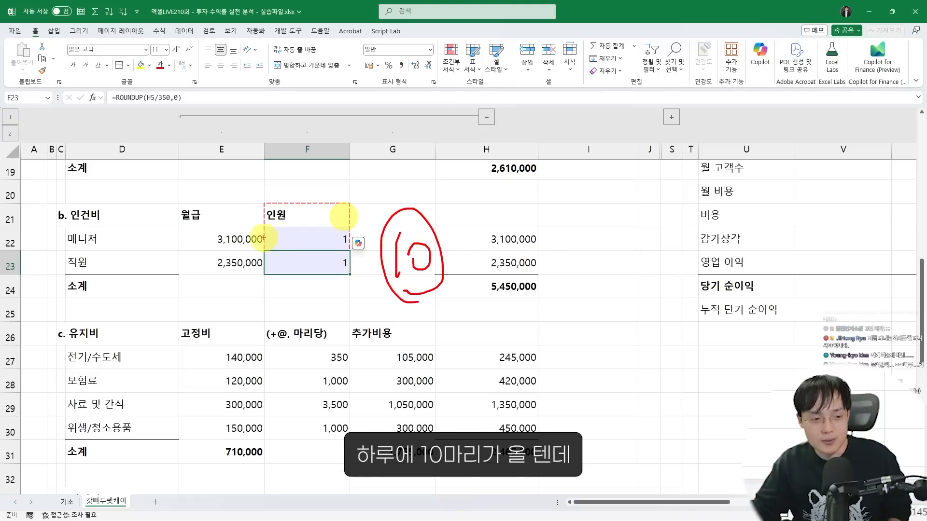
{"action": "mouse_move", "coordinate": [227, 256]}
{"action": "left_mouse_down"}
{"action": "mouse_move", "coordinate": [252, 261]}
{"action": "mouse_move", "coordinate": [240, 302]}
{"action": "left_mouse_up"}
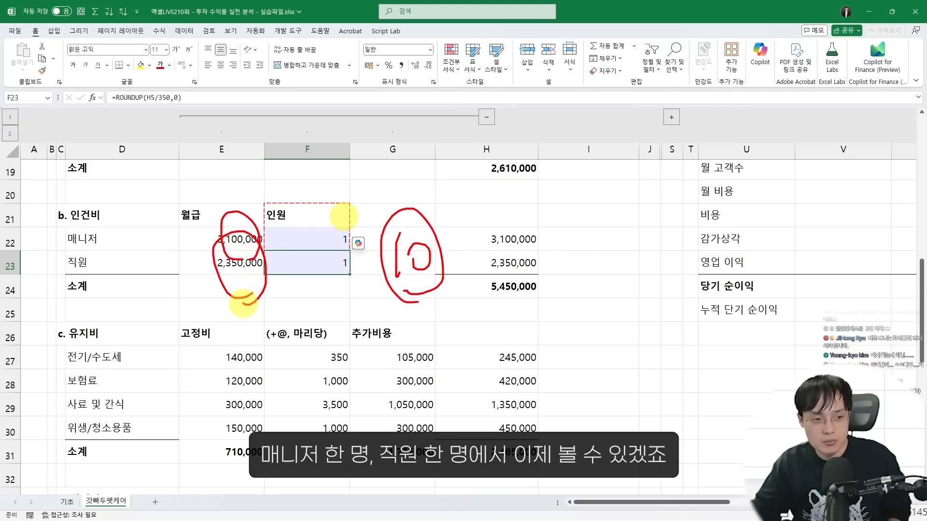
{"action": "mouse_move", "coordinate": [358, 303]}
{"action": "left_mouse_down"}
{"action": "mouse_move", "coordinate": [364, 293]}
{"action": "mouse_move", "coordinate": [378, 334]}
{"action": "left_mouse_up"}
{"action": "left_click_drag", "start_coordinate": [385, 331], "coordinate": [416, 300]}
{"action": "left_click_drag", "start_coordinate": [395, 303], "coordinate": [422, 317]}
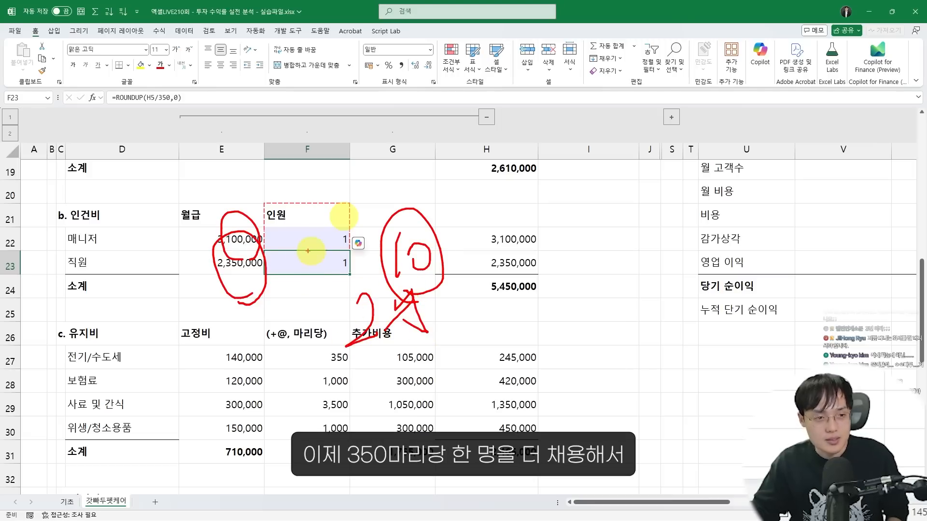
{"action": "key", "text": "Escape"}
{"action": "key", "text": "ctrl+2"}
{"action": "left_click_drag", "start_coordinate": [163, 120], "coordinate": [146, 78]}
{"action": "left_click_drag", "start_coordinate": [384, 181], "coordinate": [387, 307]}
{"action": "key", "text": "Escape"}
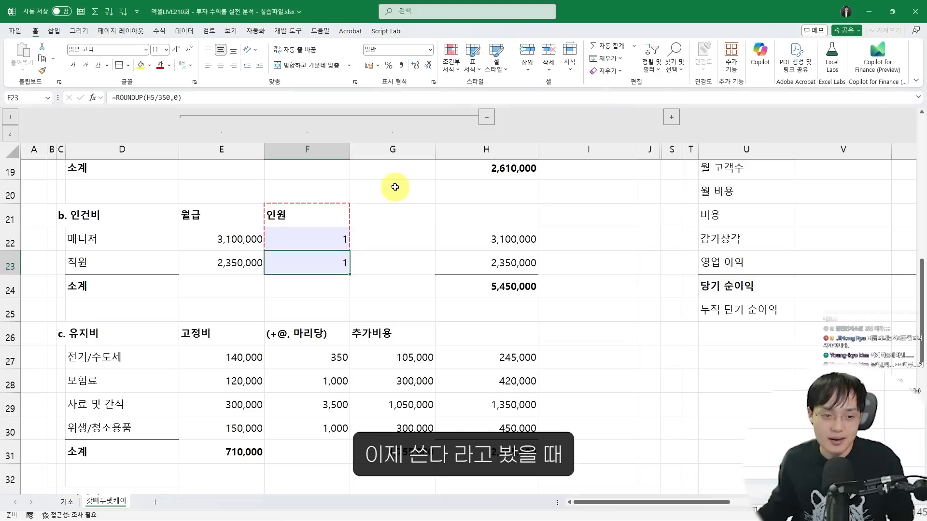
{"action": "mouse_move", "coordinate": [451, 264]}
{"action": "left_mouse_down"}
{"action": "mouse_move", "coordinate": [483, 283]}
{"action": "mouse_move", "coordinate": [563, 291]}
{"action": "left_mouse_up"}
{"action": "key", "text": "Escape"}
Step: Examine the upkeep items and their monthly fixed costs in E27:E30
{"action": "scroll", "coordinate": [563, 292], "scroll_direction": "down", "scroll_amount": 1}
{"action": "left_click", "coordinate": [227, 292]}
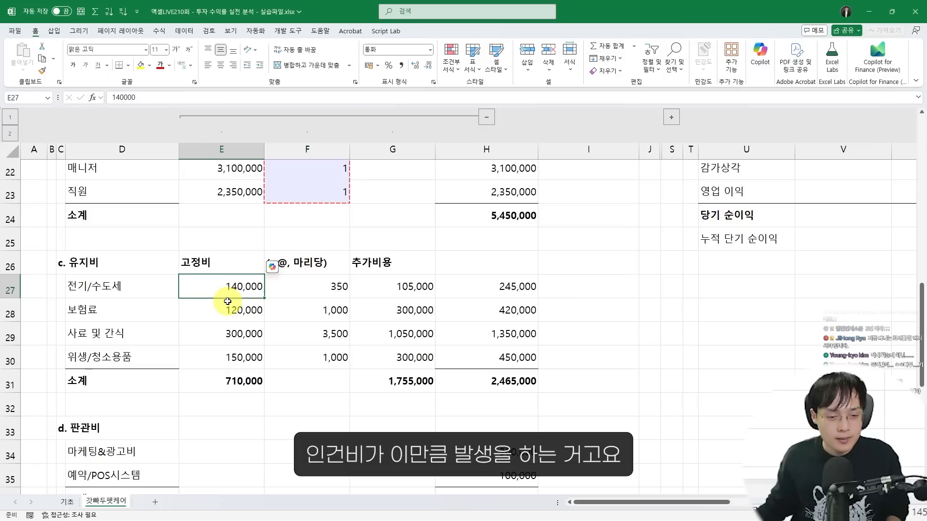
{"action": "scroll", "coordinate": [227, 302], "scroll_direction": "down", "scroll_amount": 1}
{"action": "key", "text": "ctrl+2"}
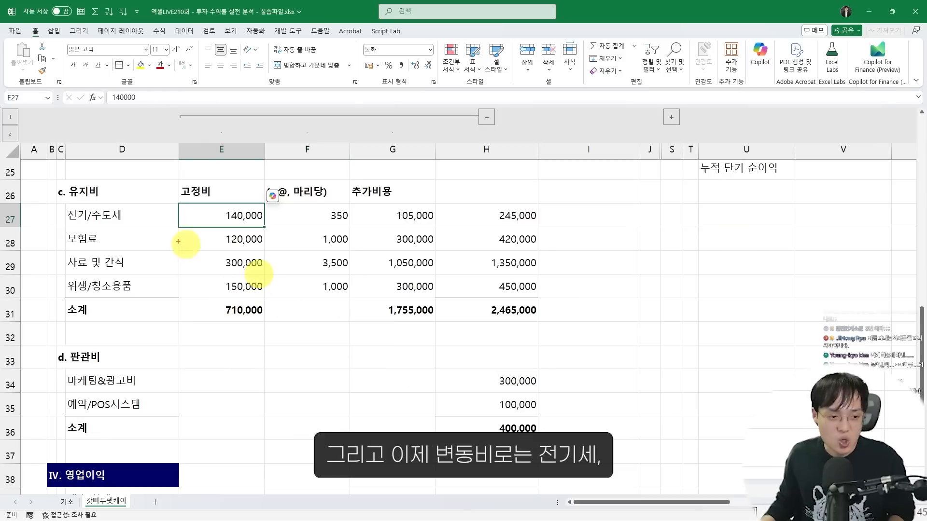
{"action": "mouse_move", "coordinate": [83, 208]}
{"action": "left_mouse_down"}
{"action": "mouse_move", "coordinate": [113, 214]}
{"action": "mouse_move", "coordinate": [94, 235]}
{"action": "mouse_move", "coordinate": [155, 281]}
{"action": "mouse_move", "coordinate": [144, 269]}
{"action": "left_mouse_up"}
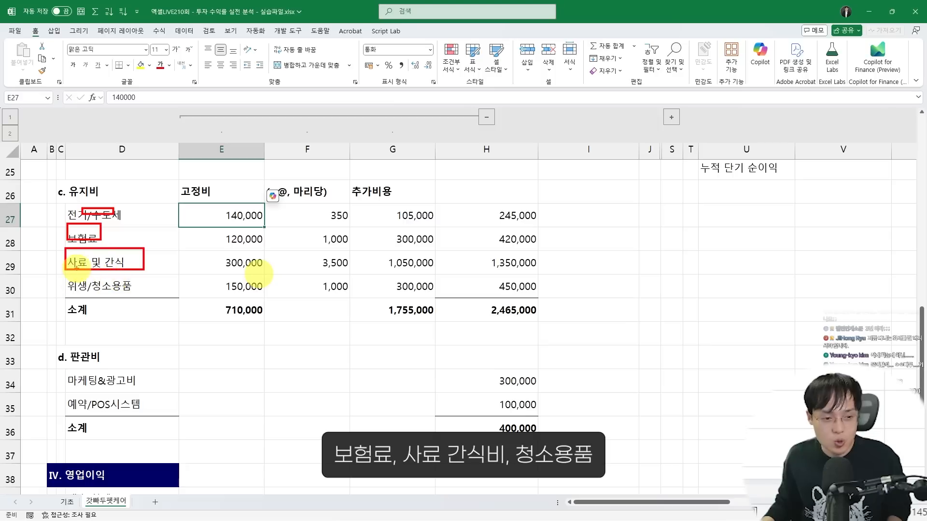
{"action": "left_click_drag", "start_coordinate": [76, 269], "coordinate": [163, 285]}
{"action": "left_click_drag", "start_coordinate": [175, 202], "coordinate": [265, 302]}
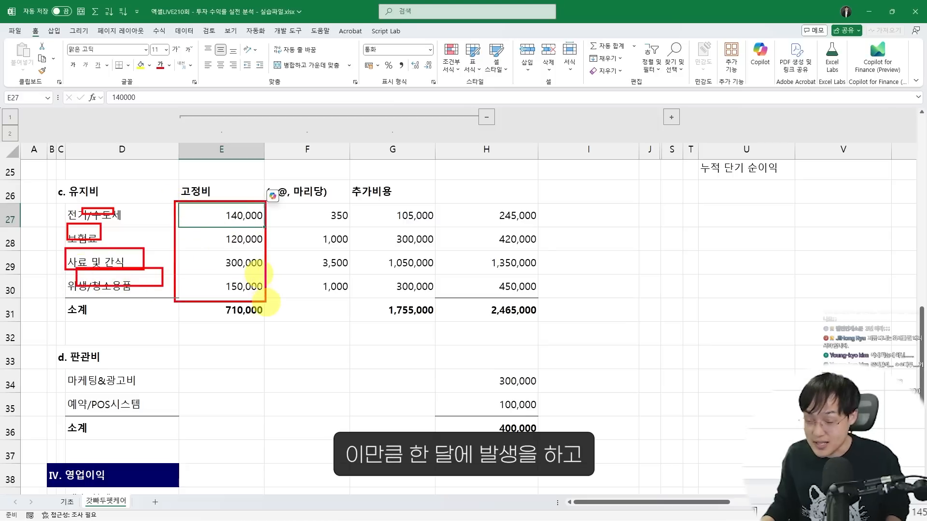
{"action": "key", "text": "Escape"}
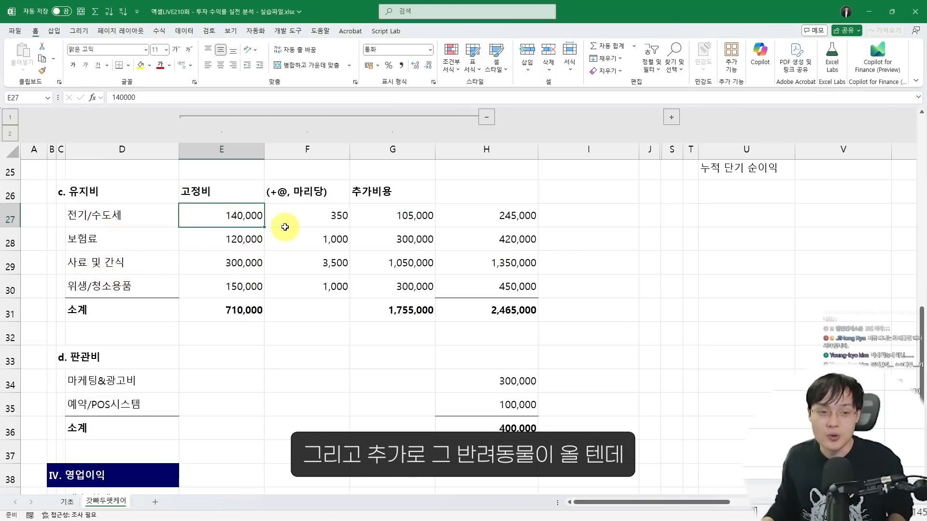
Step: Examine the per-pet additional cost rates in F27:F30 together with the expected monthly customers
{"action": "scroll", "coordinate": [309, 244], "scroll_direction": "down", "scroll_amount": 2}
{"action": "scroll", "coordinate": [341, 265], "scroll_direction": "up", "scroll_amount": 8}
{"action": "left_click_drag", "start_coordinate": [65, 216], "coordinate": [141, 240]}
{"action": "key", "text": "Escape"}
{"action": "scroll", "coordinate": [145, 237], "scroll_direction": "down", "scroll_amount": 6}
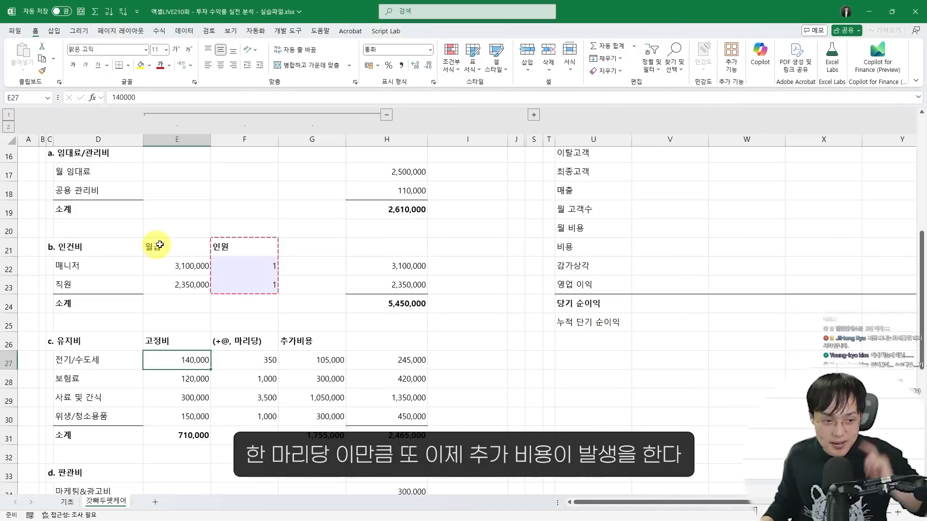
{"action": "mouse_move", "coordinate": [214, 295]}
{"action": "left_mouse_down"}
{"action": "mouse_move", "coordinate": [287, 377]}
{"action": "mouse_move", "coordinate": [286, 364]}
{"action": "left_mouse_up"}
{"action": "key", "text": "Escape"}
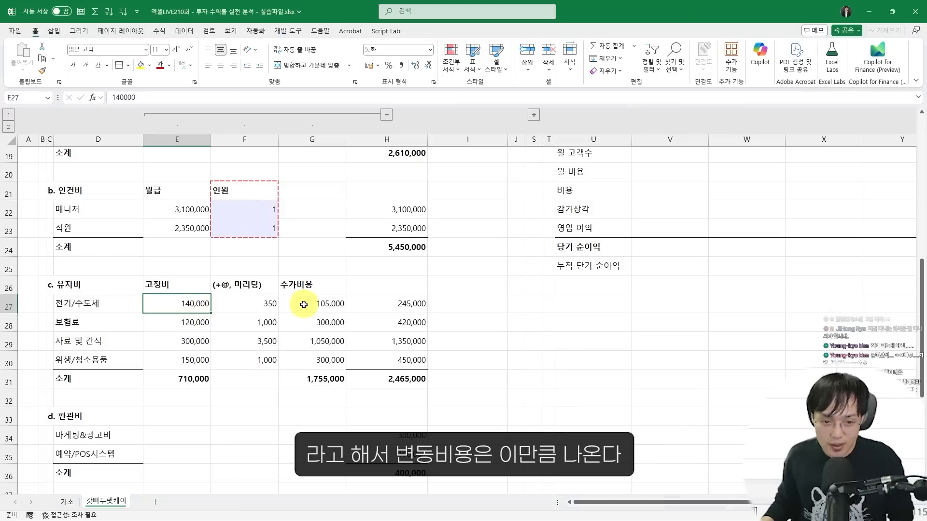
Step: Inspect the total upkeep cost formula in H31
{"action": "scroll", "coordinate": [320, 356], "scroll_direction": "down", "scroll_amount": 2}
{"action": "left_click_drag", "start_coordinate": [347, 256], "coordinate": [415, 273]}
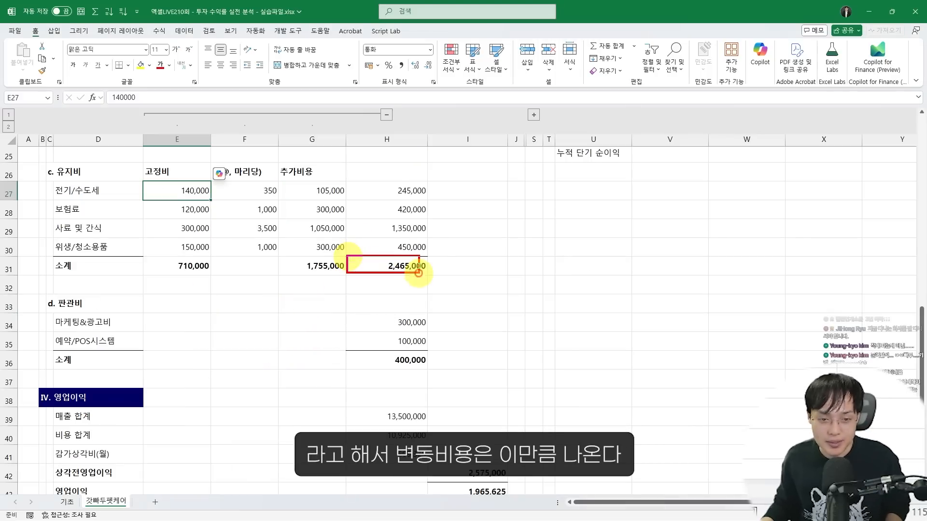
{"action": "key", "text": "Escape"}
{"action": "left_click", "coordinate": [406, 266]}
{"action": "left_click", "coordinate": [388, 231]}
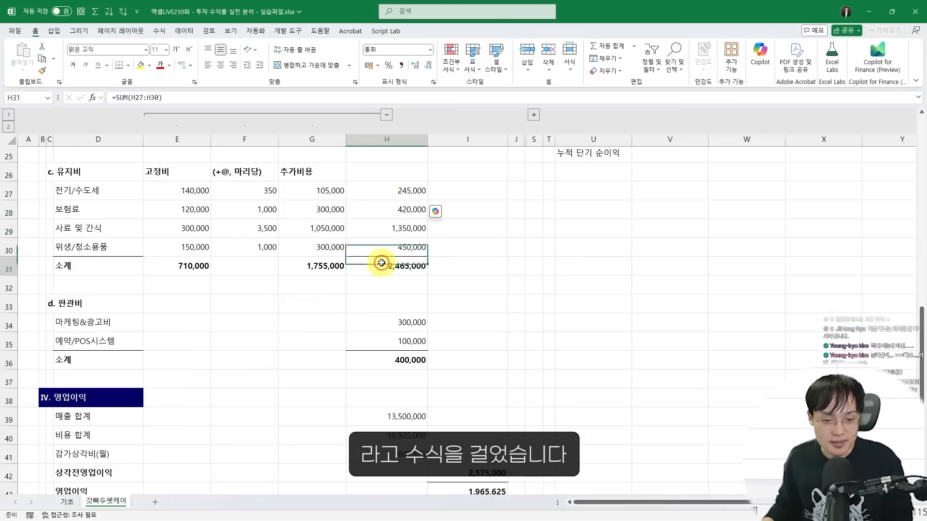
{"action": "left_click", "coordinate": [381, 264]}
Step: Examine the marketing and reservation/POS system costs and inspect their subtotal formula in H36
{"action": "scroll", "coordinate": [351, 260], "scroll_direction": "down", "scroll_amount": 1}
{"action": "left_click", "coordinate": [351, 261]}
{"action": "mouse_move", "coordinate": [67, 253]}
{"action": "left_mouse_down"}
{"action": "mouse_move", "coordinate": [122, 266]}
{"action": "mouse_move", "coordinate": [135, 291]}
{"action": "left_mouse_up"}
{"action": "key", "text": "Escape"}
{"action": "left_click", "coordinate": [401, 300]}
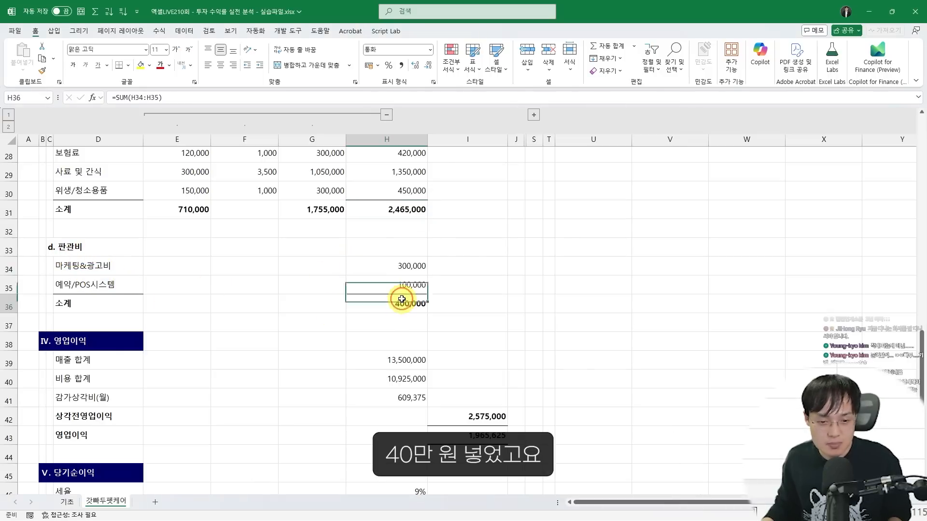
Step: Inspect the total revenue formula in H39 and trace its reference to the monthly revenue in H7
{"action": "scroll", "coordinate": [404, 306], "scroll_direction": "down", "scroll_amount": 1}
{"action": "left_click", "coordinate": [387, 301]}
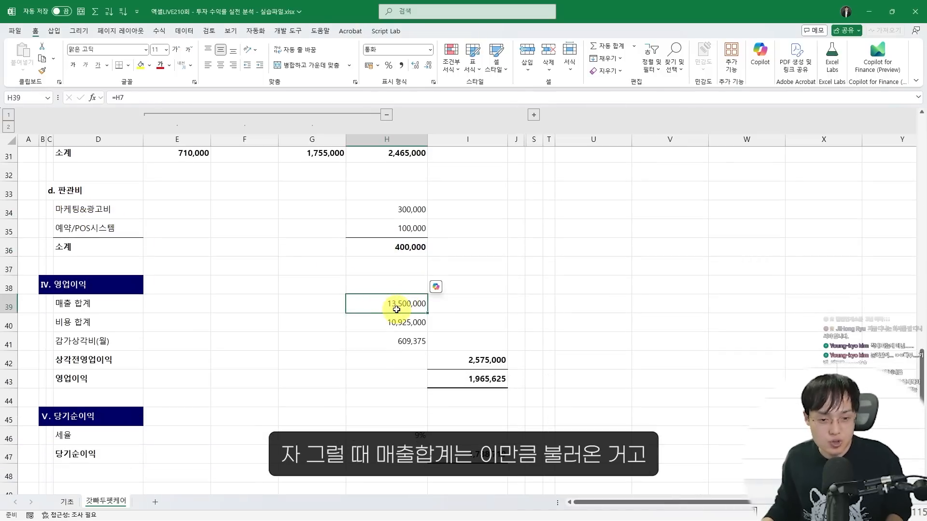
{"action": "scroll", "coordinate": [396, 307], "scroll_direction": "down", "scroll_amount": 2, "text": "ctrl"}
{"action": "key", "text": "F2"}
{"action": "scroll", "coordinate": [389, 295], "scroll_direction": "up", "scroll_amount": 8}
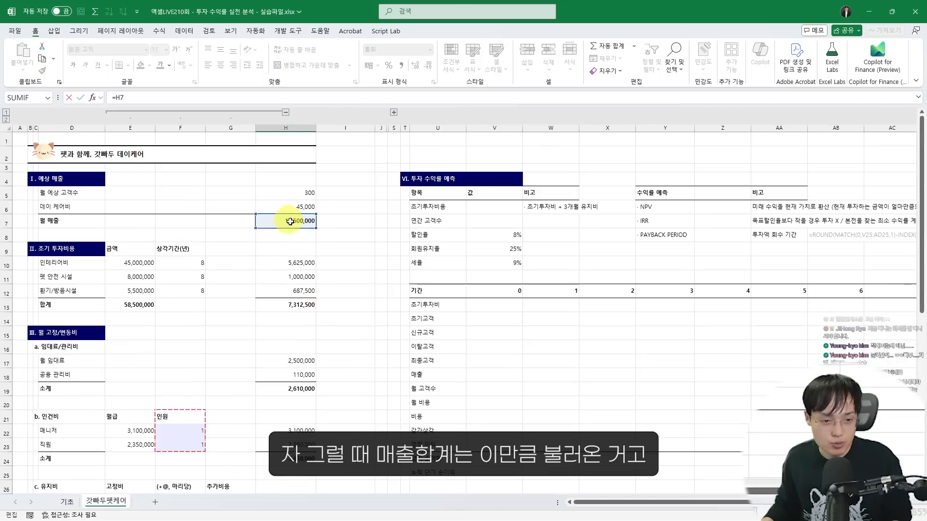
{"action": "key", "text": "Escape"}
{"action": "scroll", "coordinate": [299, 231], "scroll_direction": "down", "scroll_amount": 4}
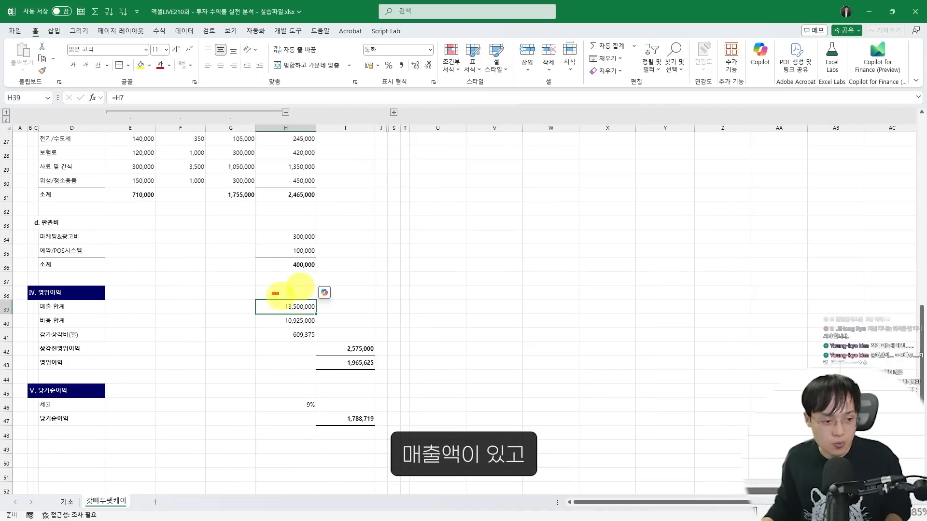
Step: Inspect the total cost formula in H40 and trace the cost subtotals it references
{"action": "double_click", "coordinate": [285, 319]}
{"action": "scroll", "coordinate": [347, 323], "scroll_direction": "up", "scroll_amount": 6}
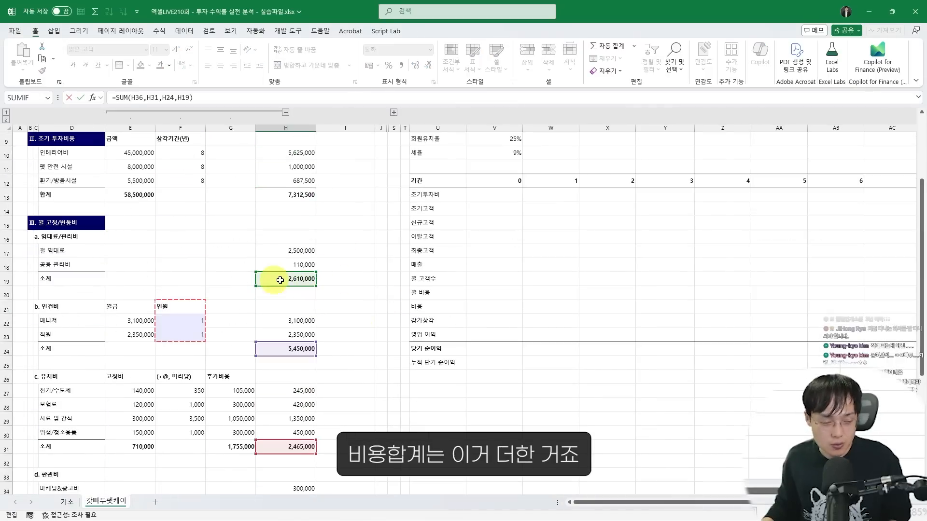
Step: Examine which cells feed the total cost formula in H40 and the monthly depreciation formula in H41
{"action": "scroll", "coordinate": [309, 306], "scroll_direction": "down", "scroll_amount": 2}
{"action": "scroll", "coordinate": [335, 300], "scroll_direction": "down", "scroll_amount": 2}
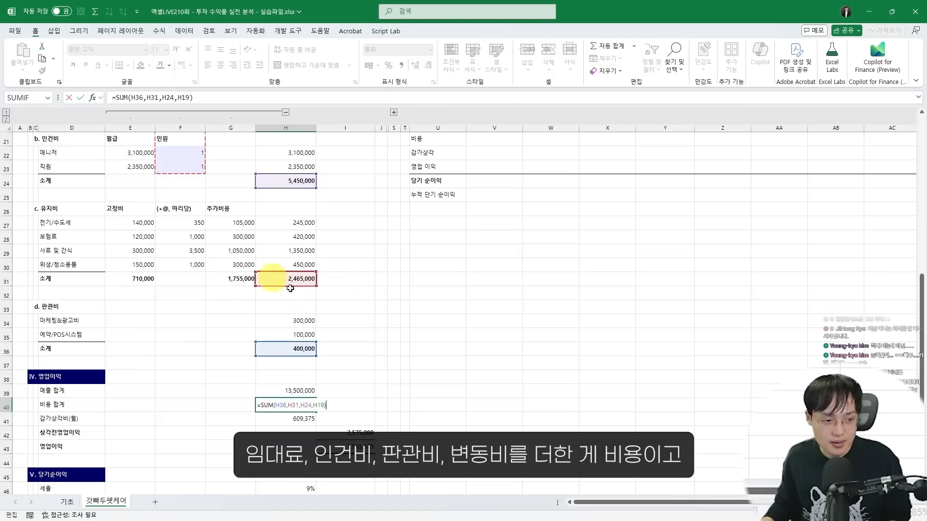
{"action": "scroll", "coordinate": [264, 346], "scroll_direction": "down", "scroll_amount": 2}
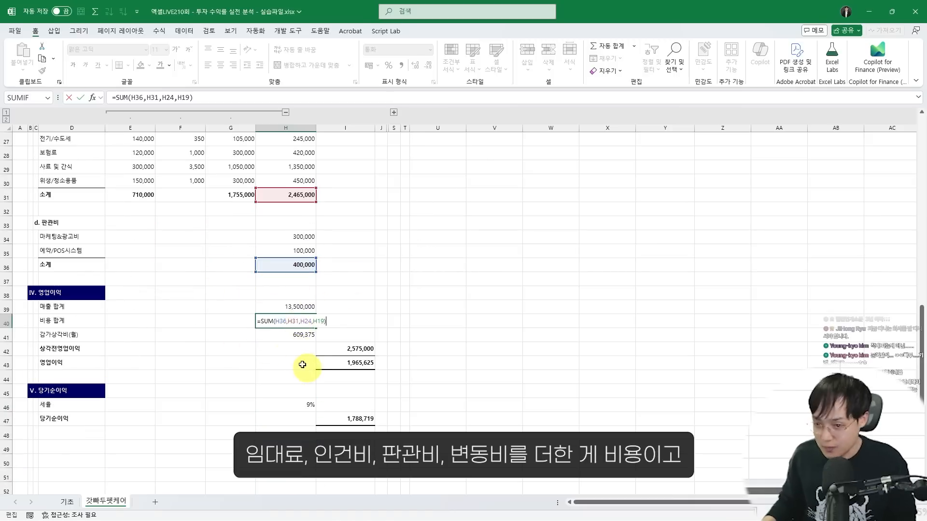
{"action": "key", "text": "Escape"}
{"action": "double_click", "coordinate": [282, 333]}
{"action": "scroll", "coordinate": [282, 334], "scroll_direction": "up", "scroll_amount": 7}
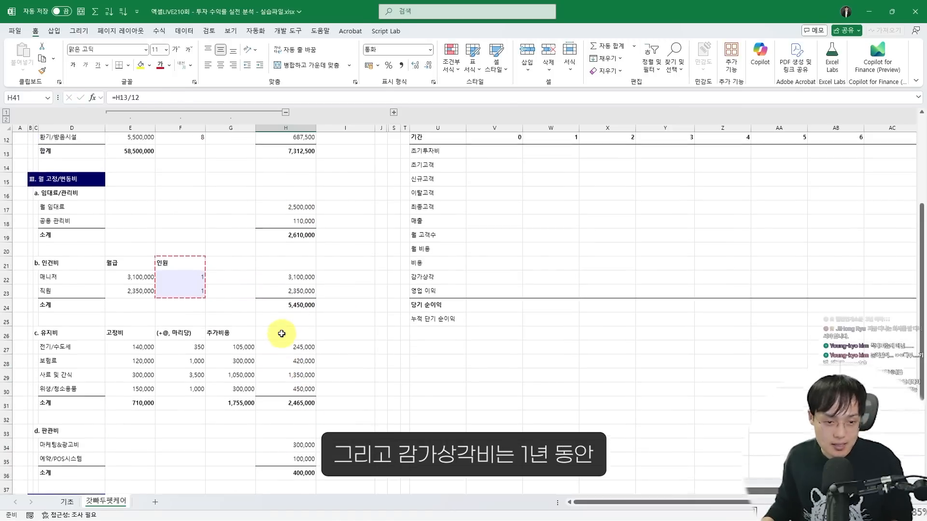
{"action": "scroll", "coordinate": [304, 296], "scroll_direction": "up", "scroll_amount": 1}
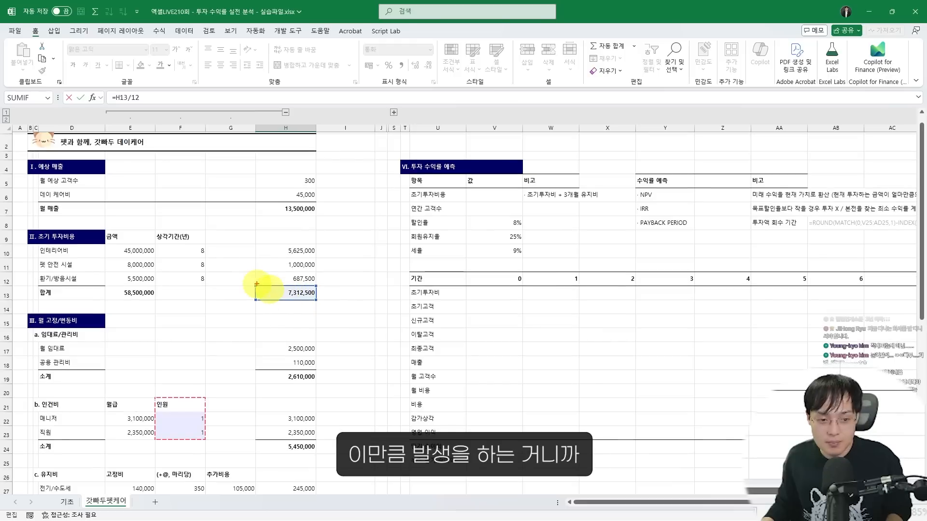
{"action": "scroll", "coordinate": [309, 312], "scroll_direction": "down", "scroll_amount": 10}
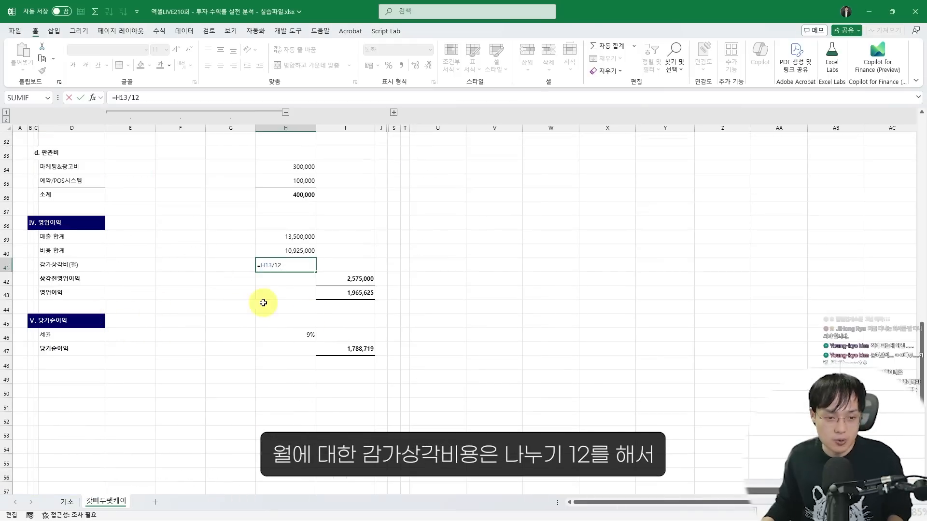
{"action": "key", "text": "ctrl+Return"}
{"action": "scroll", "coordinate": [281, 283], "scroll_direction": "up", "scroll_amount": 3, "text": "ctrl"}
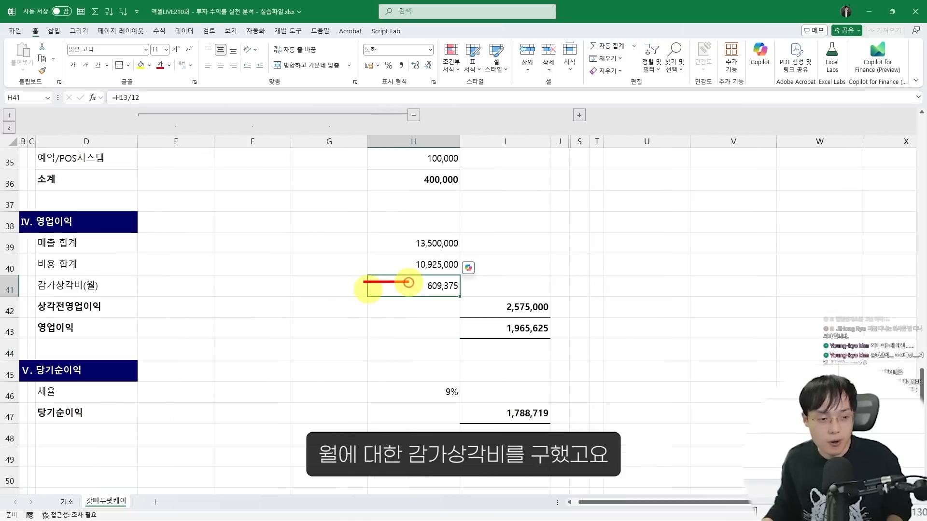
Step: Examine the pre-depreciation operating profit formula in I42 and the revenue and cost cells it references
{"action": "scroll", "coordinate": [408, 282], "scroll_direction": "left", "scroll_amount": 1}
{"action": "left_click", "coordinate": [515, 301]}
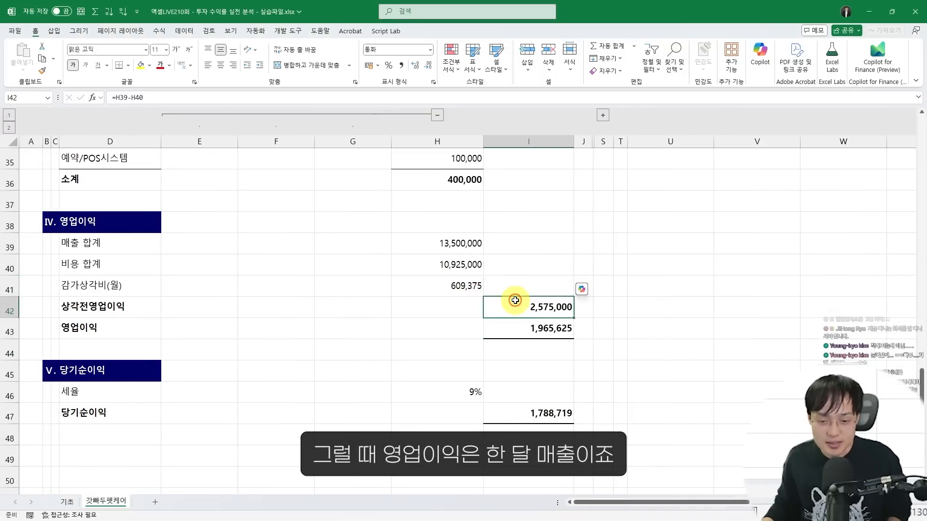
{"action": "scroll", "coordinate": [514, 300], "scroll_direction": "down", "scroll_amount": 3, "text": "ctrl"}
{"action": "scroll", "coordinate": [315, 296], "scroll_direction": "up", "scroll_amount": 8}
{"action": "scroll", "coordinate": [378, 325], "scroll_direction": "down", "scroll_amount": 8}
{"action": "key", "text": "F2"}
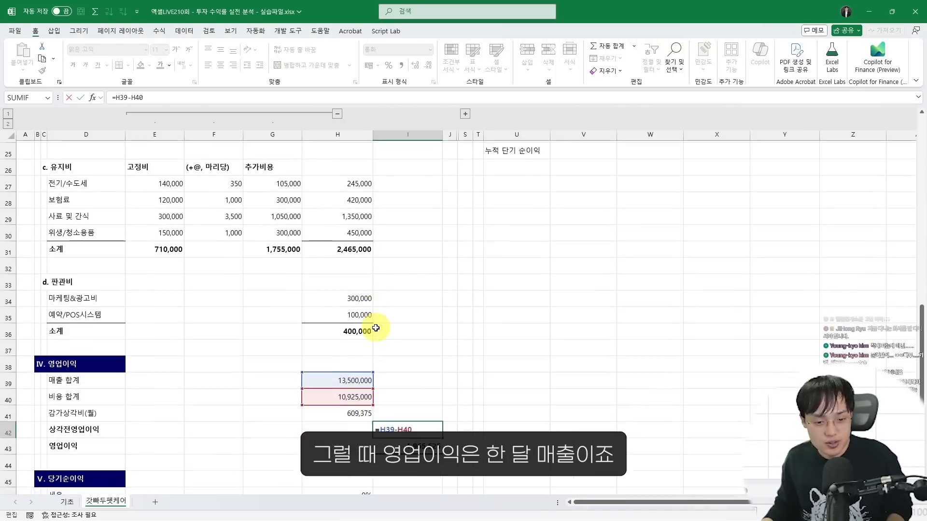
{"action": "key", "text": "Escape"}
{"action": "scroll", "coordinate": [310, 404], "scroll_direction": "up", "scroll_amount": 3, "text": "ctrl"}
{"action": "scroll", "coordinate": [306, 403], "scroll_direction": "down", "scroll_amount": 2}
{"action": "key", "text": "F2"}
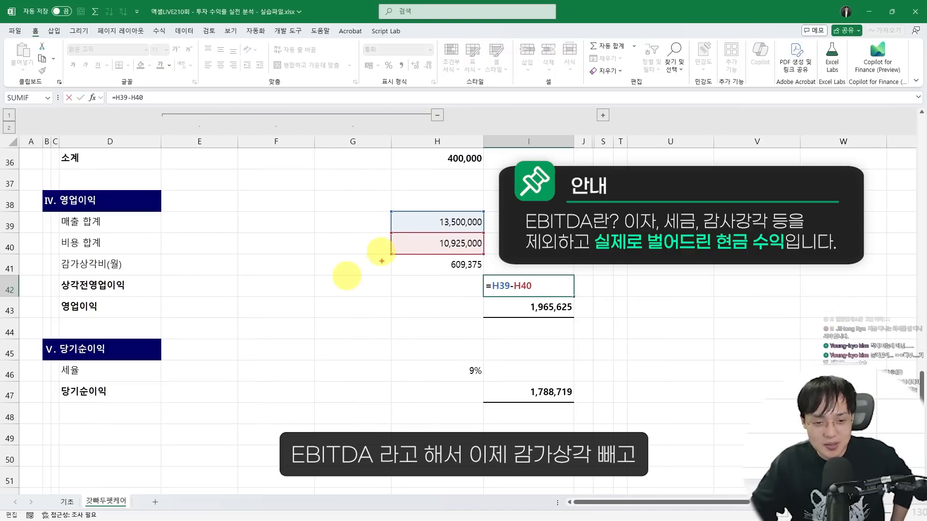
{"action": "left_click_drag", "start_coordinate": [473, 249], "coordinate": [447, 286]}
{"action": "left_click_drag", "start_coordinate": [449, 241], "coordinate": [469, 296]}
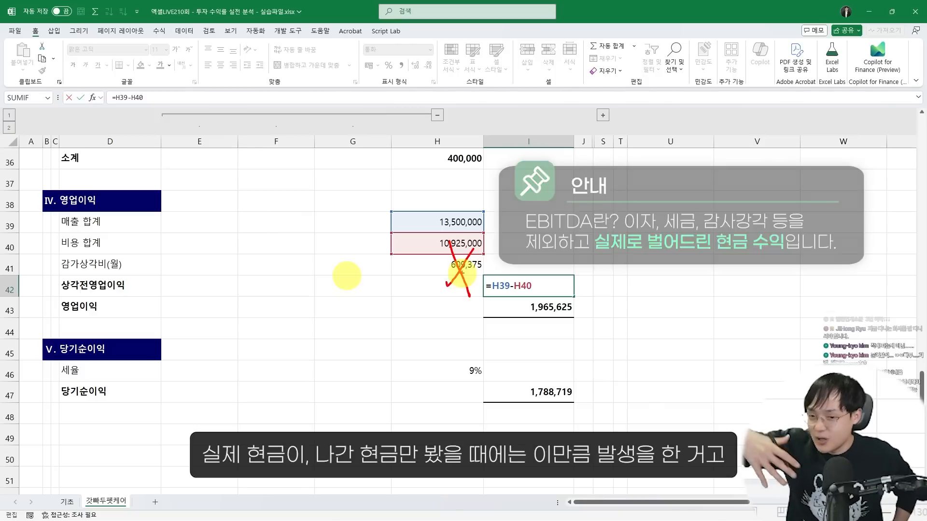
{"action": "key", "text": "Escape"}
{"action": "key", "text": "Escape"}
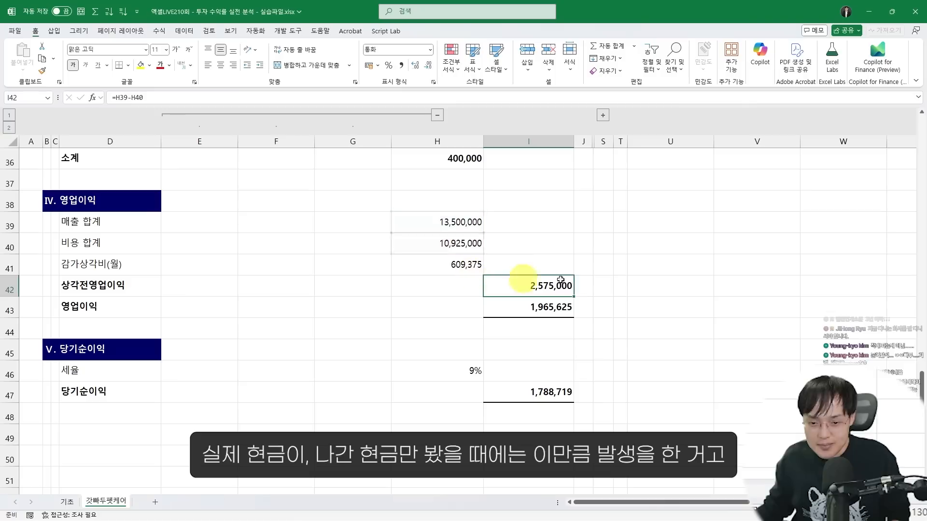
Step: Review the operating profit before and after depreciation, the tax rate in H46 and the resulting net profit in I47
{"action": "key", "text": "ctrl+2"}
{"action": "left_click_drag", "start_coordinate": [484, 277], "coordinate": [574, 294]}
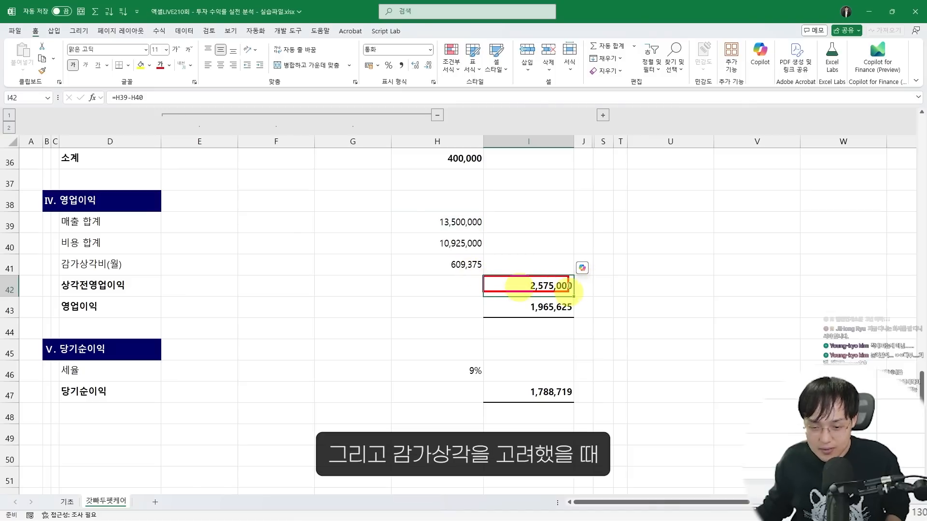
{"action": "left_click_drag", "start_coordinate": [413, 259], "coordinate": [476, 278]}
{"action": "left_click_drag", "start_coordinate": [103, 282], "coordinate": [198, 308]}
{"action": "mouse_move", "coordinate": [529, 313]}
{"action": "left_mouse_down"}
{"action": "mouse_move", "coordinate": [517, 320]}
{"action": "mouse_move", "coordinate": [577, 317]}
{"action": "left_mouse_up"}
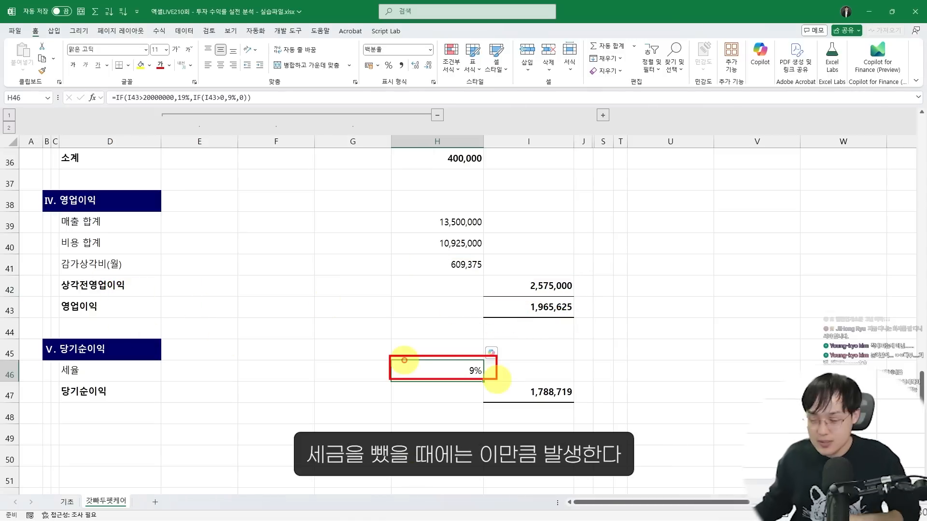
{"action": "key", "text": "Escape"}
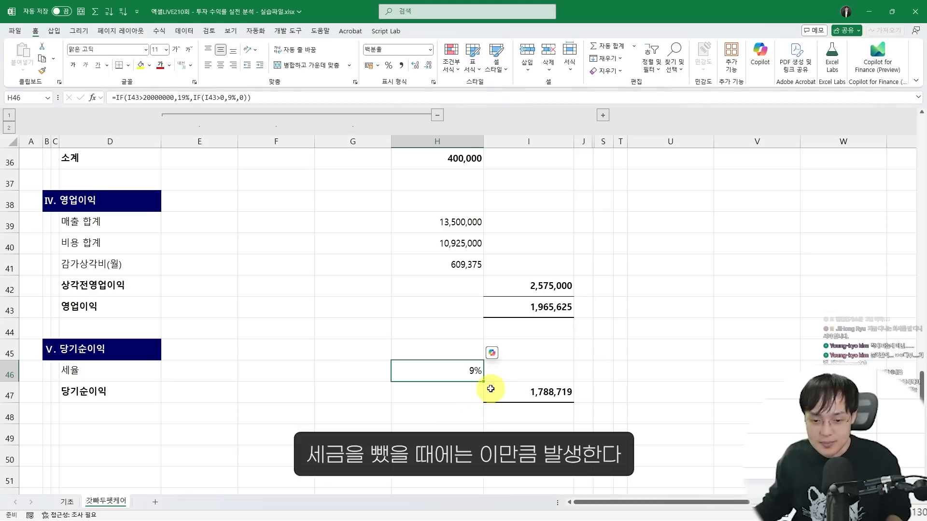
{"action": "left_click_drag", "start_coordinate": [481, 378], "coordinate": [589, 402]}
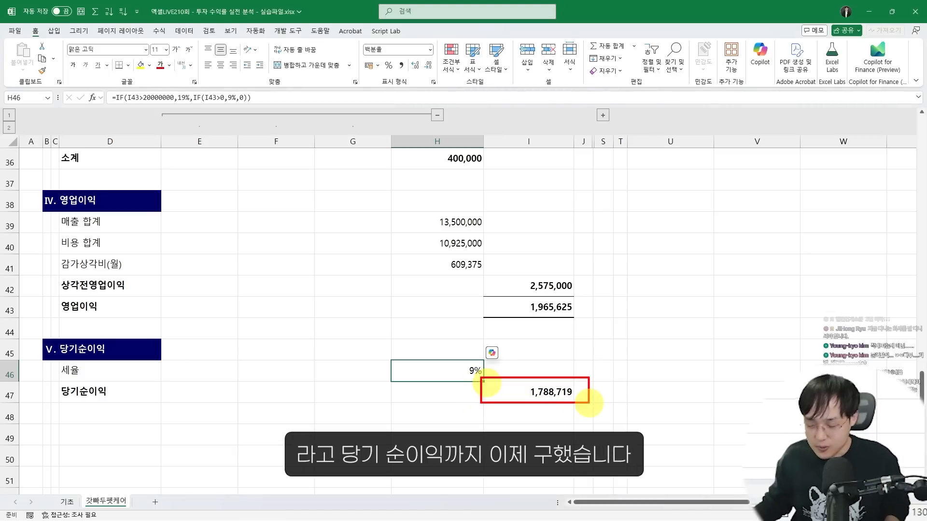
{"action": "key", "text": "Escape"}
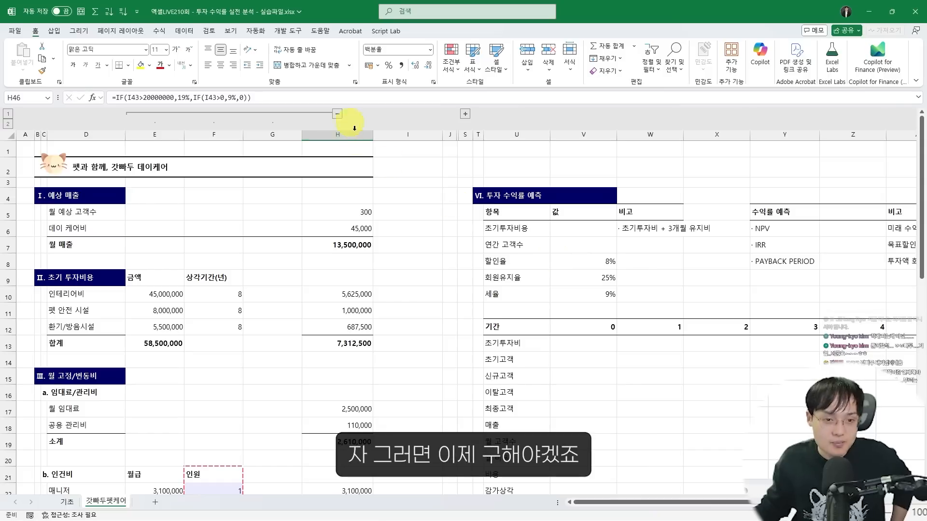
Step: Compare the initial investment costs in section II with the monthly net profit in section V
{"action": "left_click", "coordinate": [337, 115]}
{"action": "scroll", "coordinate": [385, 325], "scroll_direction": "down", "scroll_amount": 8}
{"action": "scroll", "coordinate": [452, 320], "scroll_direction": "up", "scroll_amount": 6}
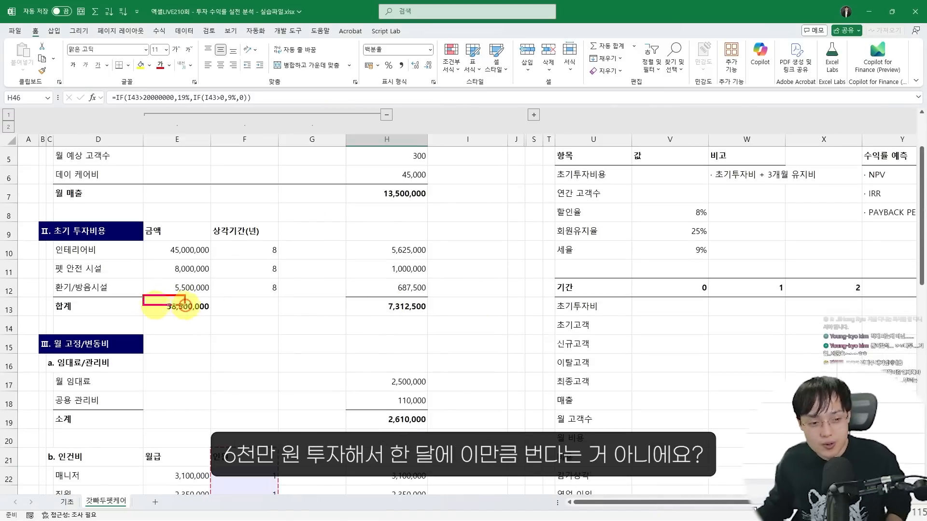
{"action": "scroll", "coordinate": [476, 306], "scroll_direction": "down", "scroll_amount": 10}
{"action": "left_click_drag", "start_coordinate": [435, 368], "coordinate": [539, 392]}
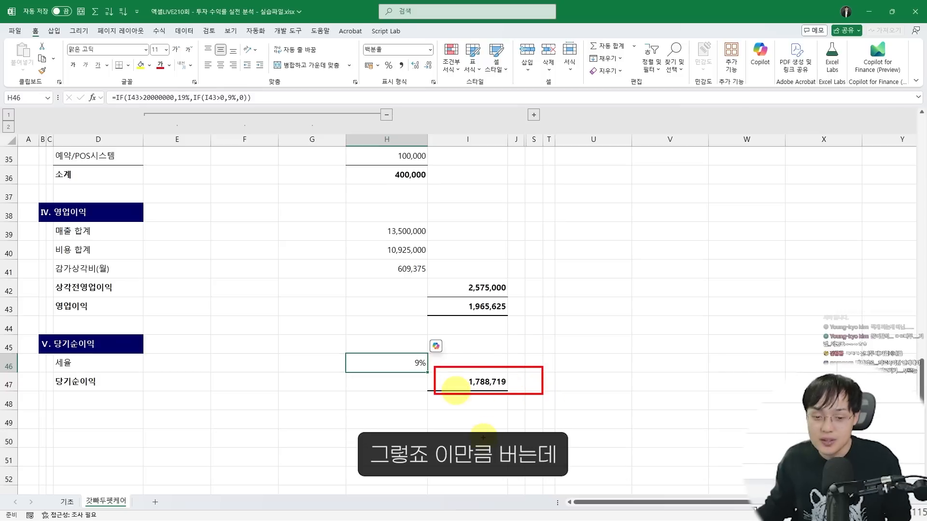
{"action": "scroll", "coordinate": [482, 438], "scroll_direction": "up", "scroll_amount": 6}
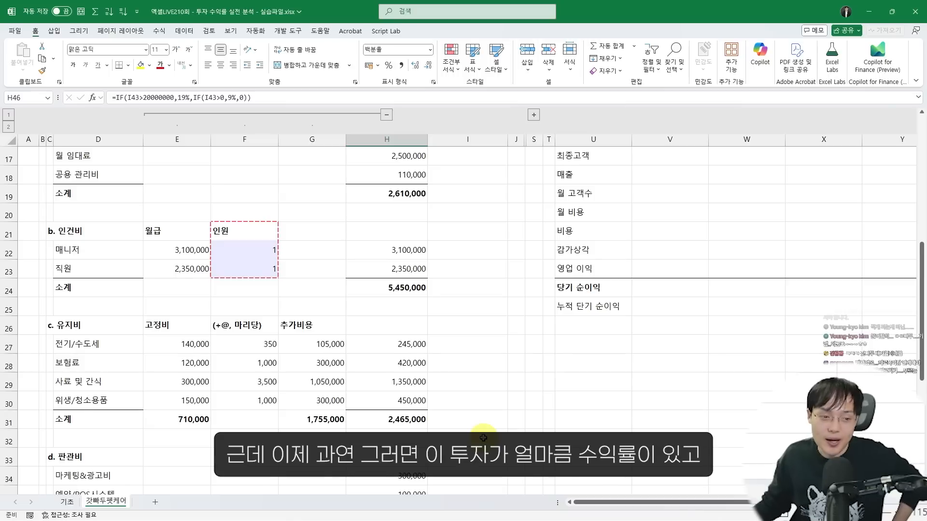
{"action": "scroll", "coordinate": [483, 438], "scroll_direction": "up", "scroll_amount": 5}
{"action": "left_click_drag", "start_coordinate": [133, 291], "coordinate": [259, 388]}
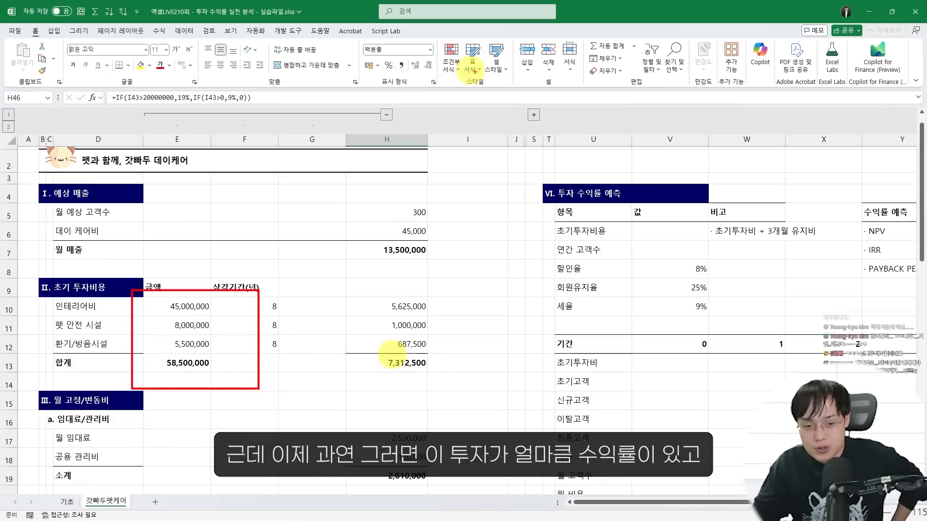
{"action": "left_click_drag", "start_coordinate": [458, 249], "coordinate": [446, 283]}
{"action": "left_click_drag", "start_coordinate": [454, 252], "coordinate": [471, 276]}
{"action": "left_click_drag", "start_coordinate": [429, 295], "coordinate": [463, 280]}
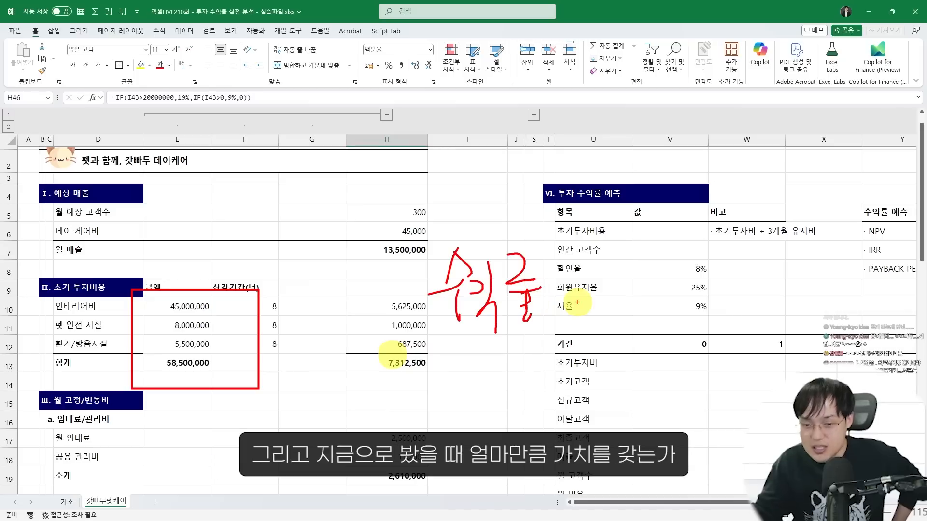
{"action": "left_click_drag", "start_coordinate": [447, 355], "coordinate": [533, 346]}
{"action": "left_click_drag", "start_coordinate": [462, 379], "coordinate": [467, 420]}
{"action": "mouse_move", "coordinate": [497, 371]}
{"action": "left_mouse_down"}
{"action": "mouse_move", "coordinate": [502, 421]}
{"action": "mouse_move", "coordinate": [519, 397]}
{"action": "left_mouse_up"}
{"action": "left_click_drag", "start_coordinate": [521, 355], "coordinate": [527, 369]}
{"action": "mouse_move", "coordinate": [520, 374]}
{"action": "left_mouse_down"}
{"action": "mouse_move", "coordinate": [532, 387]}
{"action": "mouse_move", "coordinate": [542, 383]}
{"action": "left_mouse_up"}
{"action": "left_click_drag", "start_coordinate": [549, 351], "coordinate": [547, 410]}
{"action": "mouse_move", "coordinate": [553, 351]}
{"action": "left_mouse_down"}
{"action": "mouse_move", "coordinate": [565, 350]}
{"action": "mouse_move", "coordinate": [560, 407]}
{"action": "left_mouse_up"}
{"action": "left_click_drag", "start_coordinate": [548, 237], "coordinate": [548, 275]}
{"action": "left_click", "coordinate": [552, 313]}
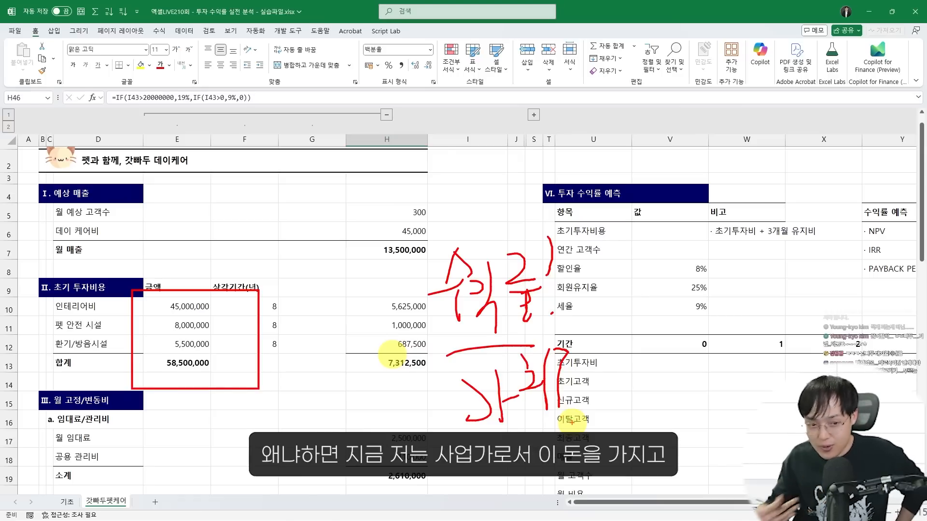
{"action": "mouse_move", "coordinate": [202, 305]}
{"action": "left_mouse_down"}
{"action": "mouse_move", "coordinate": [162, 337]}
{"action": "mouse_move", "coordinate": [239, 372]}
{"action": "left_mouse_up"}
{"action": "mouse_move", "coordinate": [332, 212]}
{"action": "left_mouse_down"}
{"action": "mouse_move", "coordinate": [324, 216]}
{"action": "mouse_move", "coordinate": [362, 244]}
{"action": "mouse_move", "coordinate": [337, 290]}
{"action": "mouse_move", "coordinate": [358, 270]}
{"action": "mouse_move", "coordinate": [381, 295]}
{"action": "mouse_move", "coordinate": [373, 331]}
{"action": "mouse_move", "coordinate": [430, 332]}
{"action": "left_mouse_up"}
{"action": "left_click_drag", "start_coordinate": [241, 396], "coordinate": [237, 410]}
{"action": "mouse_move", "coordinate": [423, 393]}
{"action": "left_mouse_down"}
{"action": "mouse_move", "coordinate": [388, 424]}
{"action": "mouse_move", "coordinate": [410, 423]}
{"action": "left_mouse_up"}
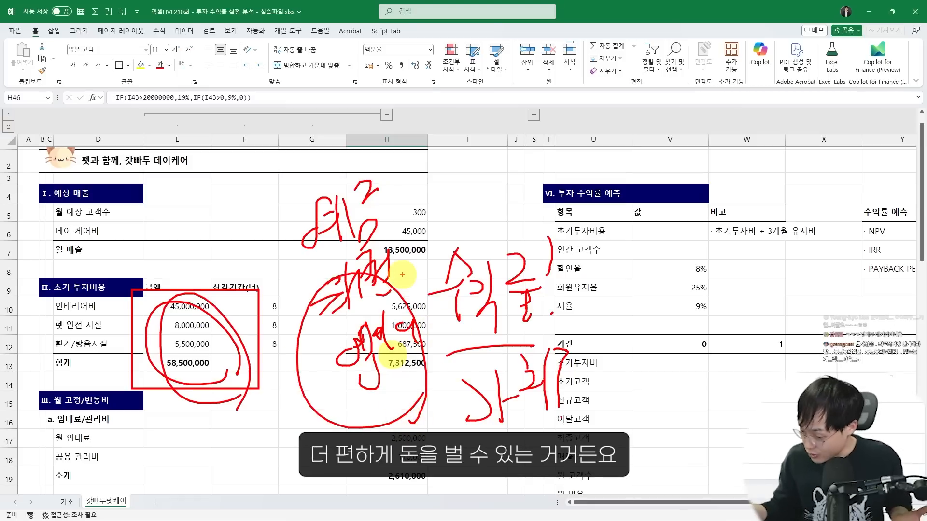
{"action": "left_click_drag", "start_coordinate": [401, 274], "coordinate": [505, 437]}
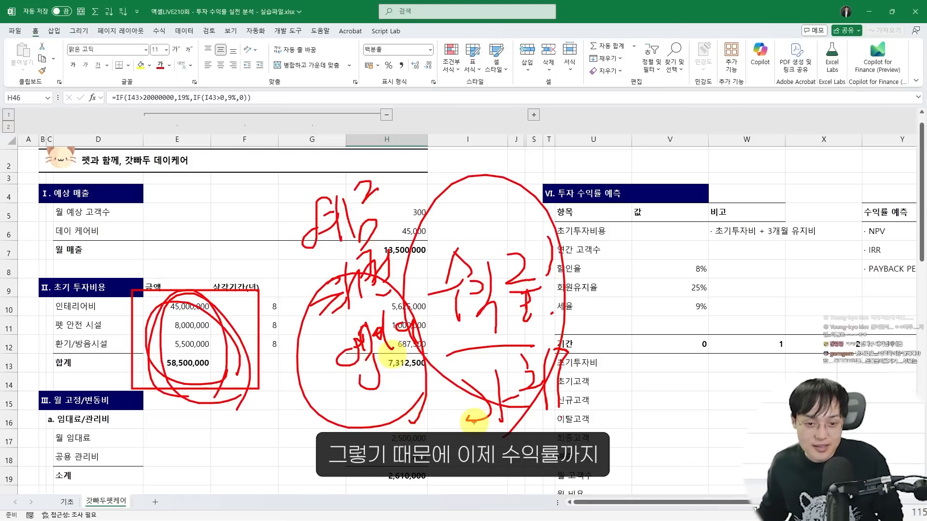
{"action": "key", "text": "Escape"}
Step: Raise the tax rate in the net profit section (H46) to 19% to account for the 10% VAT
{"action": "scroll", "coordinate": [242, 302], "scroll_direction": "down", "scroll_amount": 4}
{"action": "scroll", "coordinate": [289, 310], "scroll_direction": "up", "scroll_amount": 5}
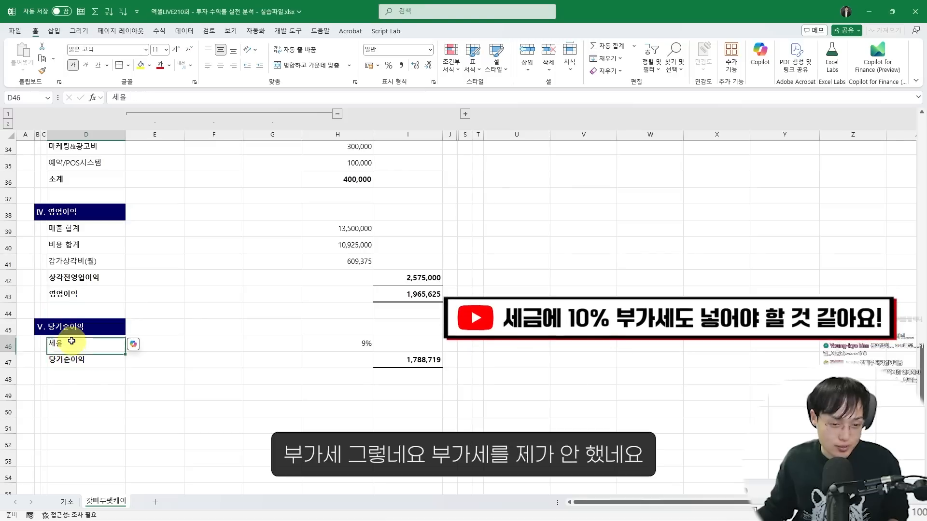
{"action": "left_click", "coordinate": [92, 325]}
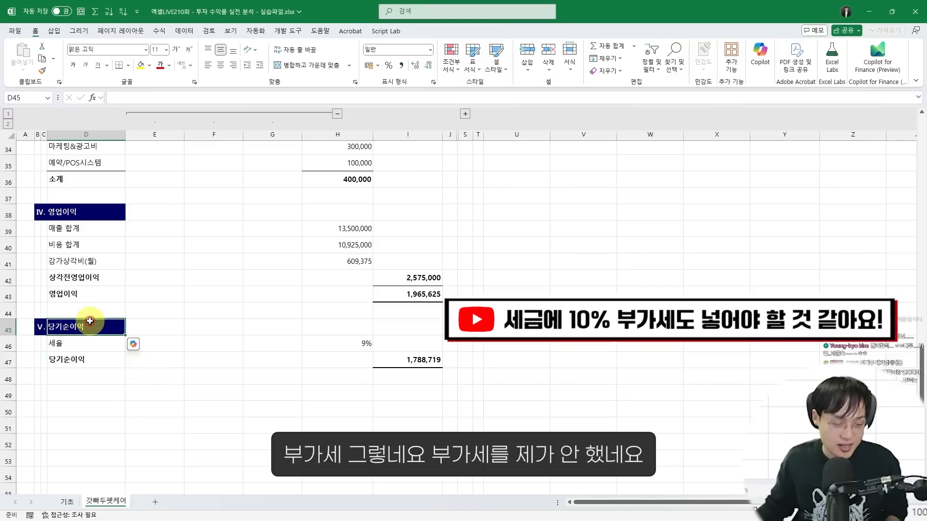
{"action": "key", "text": "Down"}
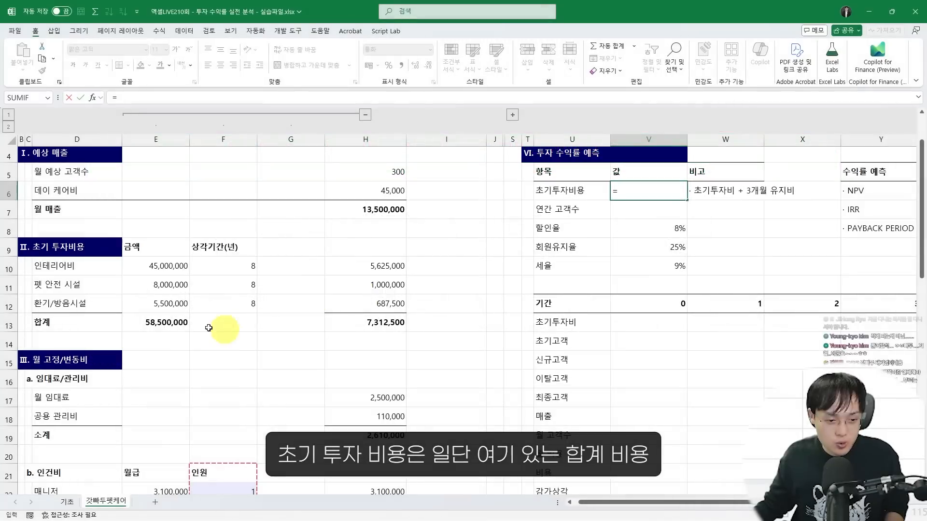
Step: Calculate the initial investment cost in V6 as total setup cost plus three months of total costs, using =E13+H40*3
{"action": "left_click", "coordinate": [164, 322]}
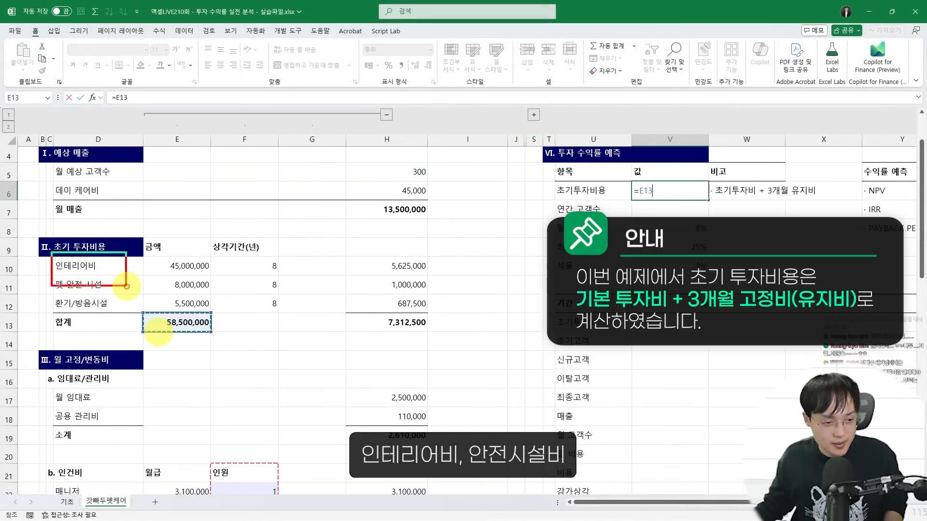
{"action": "left_click_drag", "start_coordinate": [132, 289], "coordinate": [105, 307]}
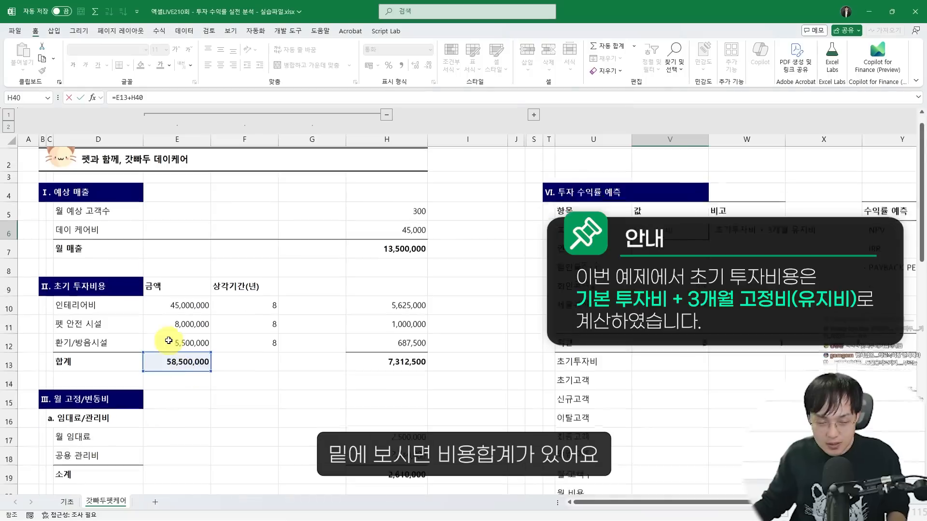
{"action": "scroll", "coordinate": [176, 347], "scroll_direction": "down", "scroll_amount": 7}
{"action": "scroll", "coordinate": [176, 349], "scroll_direction": "down", "scroll_amount": 4}
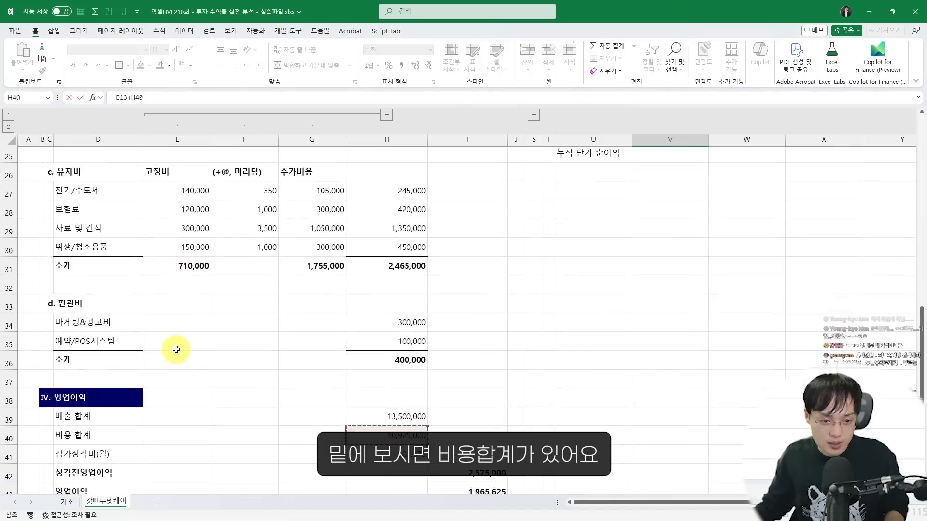
{"action": "left_click_drag", "start_coordinate": [84, 272], "coordinate": [384, 273]}
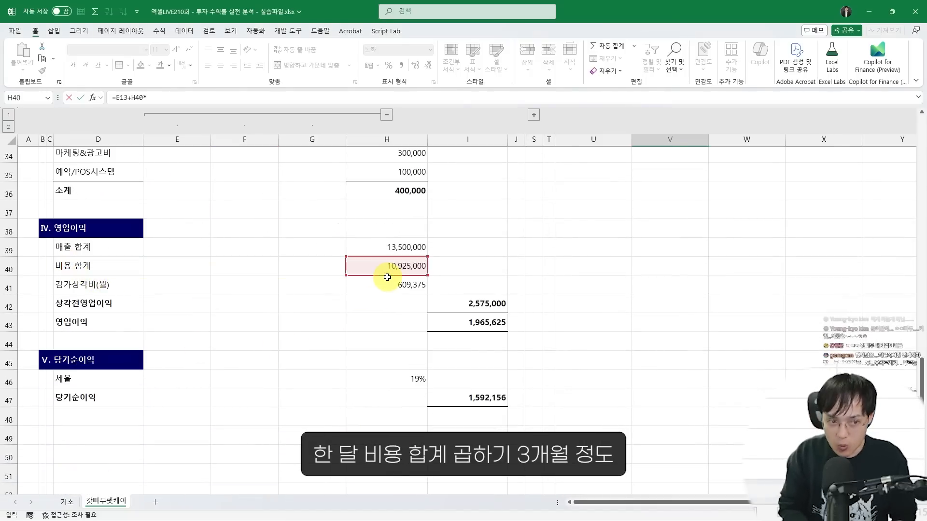
{"action": "scroll", "coordinate": [387, 277], "scroll_direction": "up", "scroll_amount": 11}
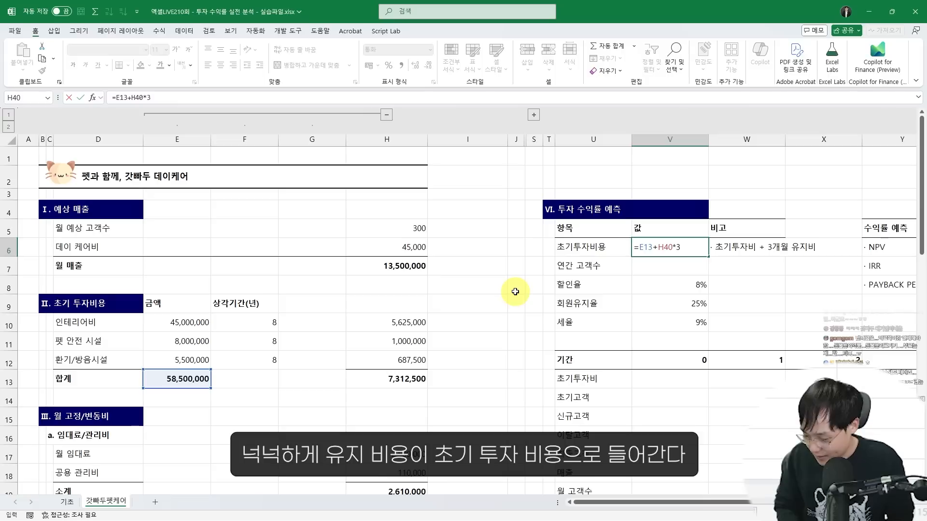
{"action": "key", "text": "Return"}
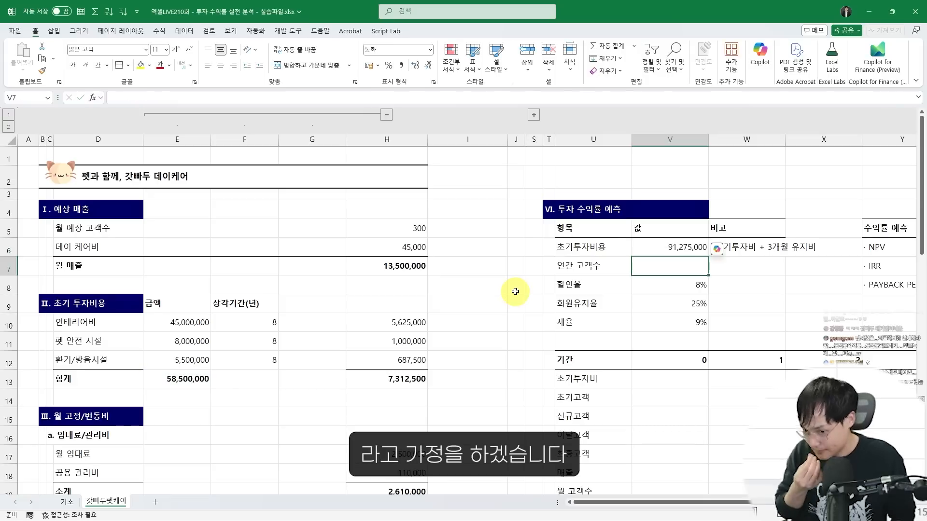
{"action": "left_click", "coordinate": [666, 247]}
{"action": "left_click_drag", "start_coordinate": [631, 238], "coordinate": [708, 255]}
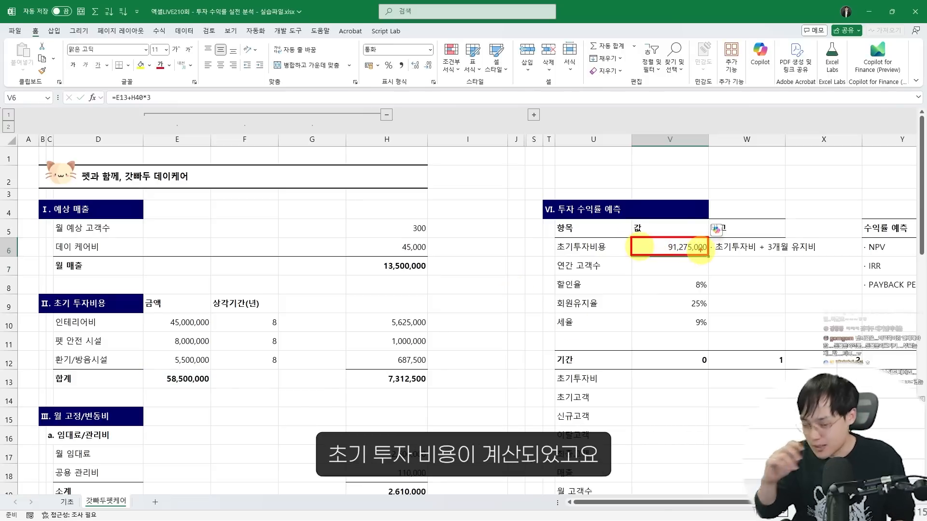
{"action": "left_click", "coordinate": [672, 266]}
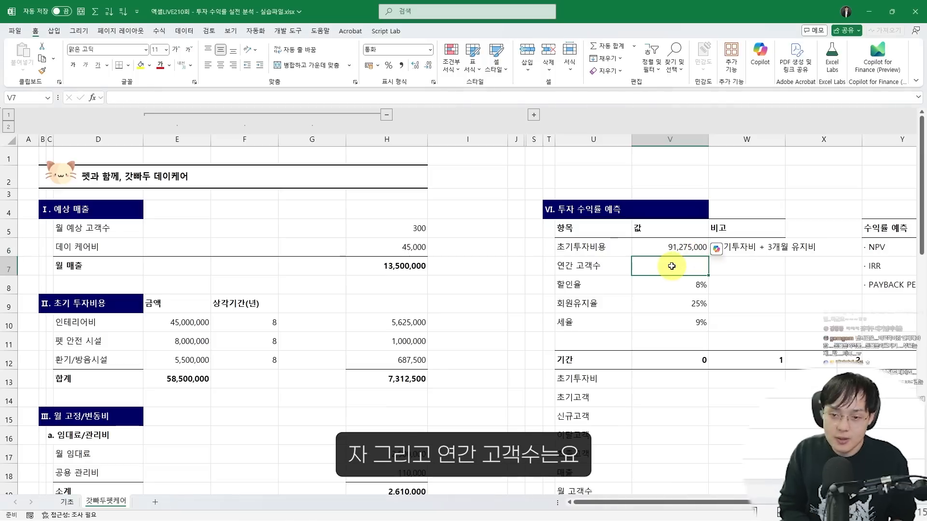
Step: Calculate the annual customer count in V7 as the expected monthly customers times 12, using =H5*12
{"action": "type", "text": "="}
{"action": "left_click", "coordinate": [419, 228]}
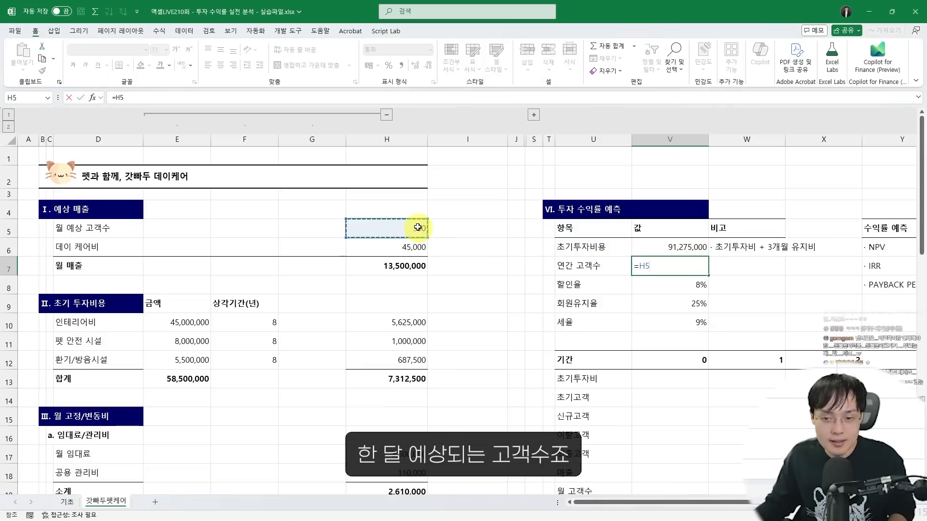
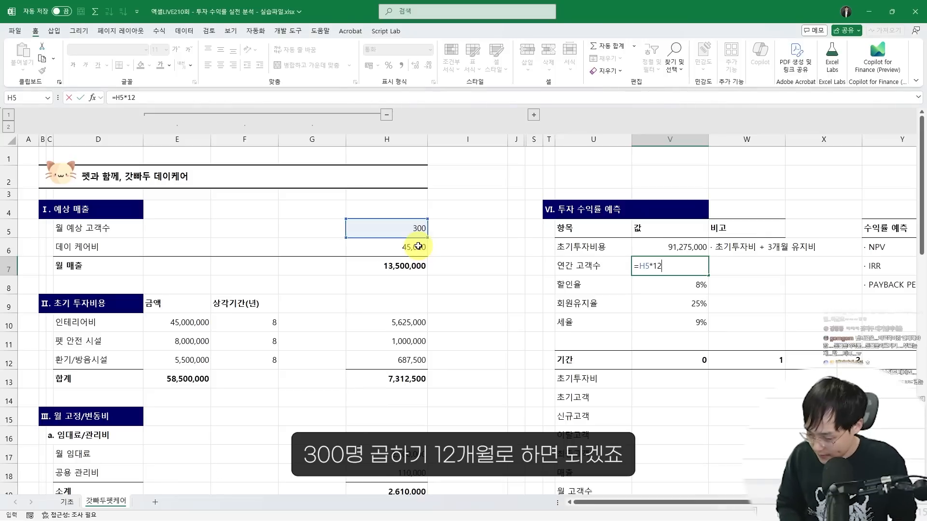
{"action": "key", "text": "Return"}
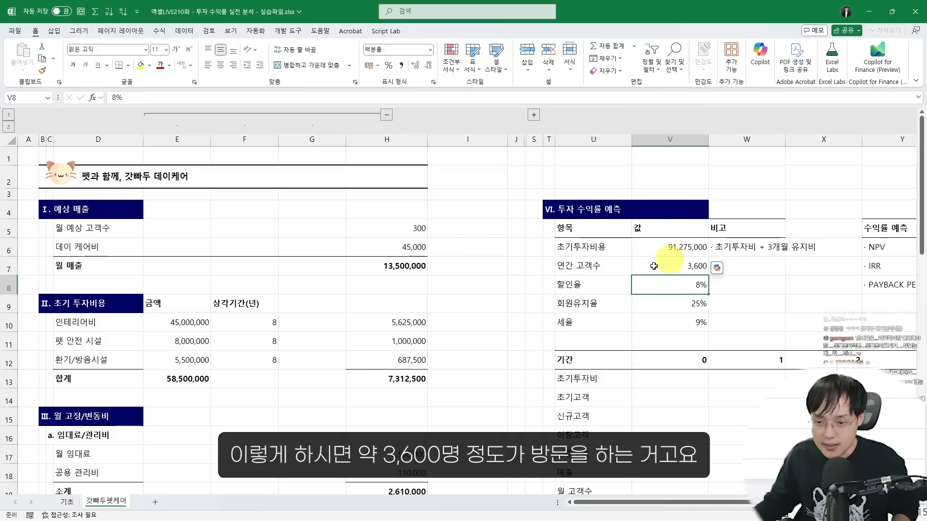
{"action": "left_click_drag", "start_coordinate": [633, 255], "coordinate": [702, 275]}
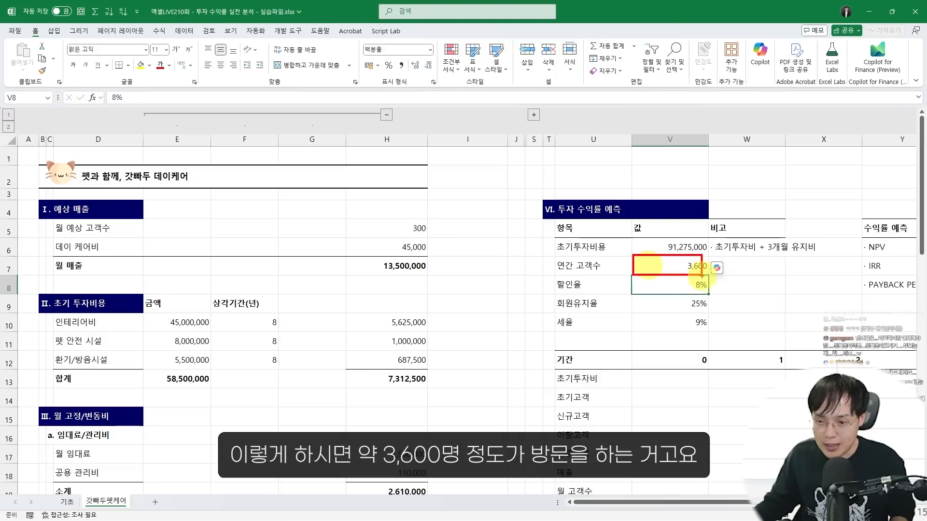
Step: Examine the discount rate in V8 in relation to the initial investment cost and the forecast years
{"action": "scroll", "coordinate": [694, 282], "scroll_direction": "up", "scroll_amount": 1, "text": "ctrl"}
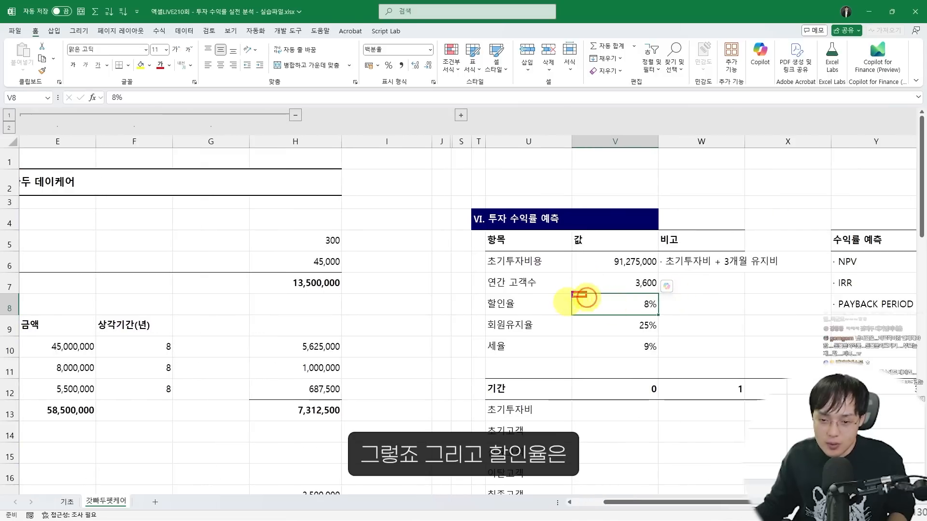
{"action": "left_click_drag", "start_coordinate": [573, 292], "coordinate": [656, 317]}
{"action": "scroll", "coordinate": [722, 269], "scroll_direction": "down", "scroll_amount": 1, "text": "ctrl"}
{"action": "left_click_drag", "start_coordinate": [589, 235], "coordinate": [620, 252]}
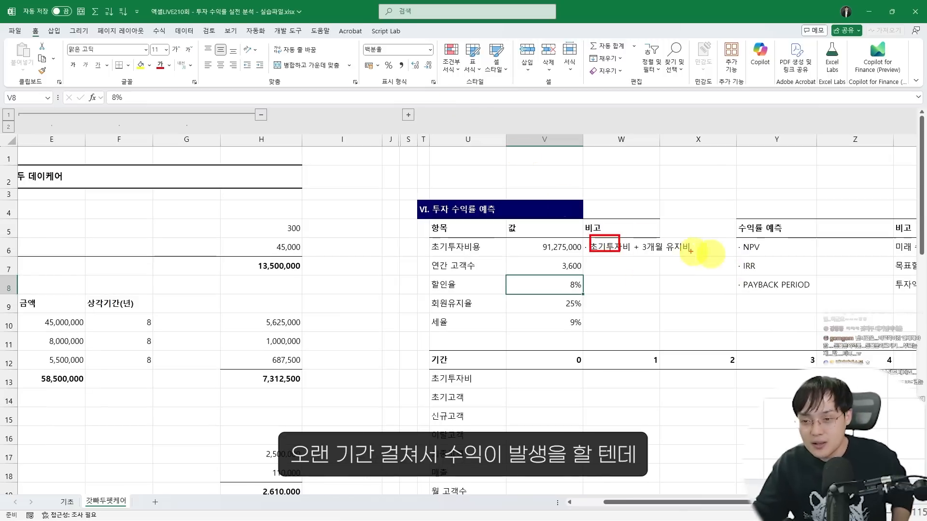
{"action": "mouse_move", "coordinate": [812, 360]}
{"action": "left_mouse_down"}
{"action": "mouse_move", "coordinate": [797, 276]}
{"action": "mouse_move", "coordinate": [886, 372]}
{"action": "mouse_move", "coordinate": [787, 258]}
{"action": "mouse_move", "coordinate": [879, 372]}
{"action": "left_mouse_up"}
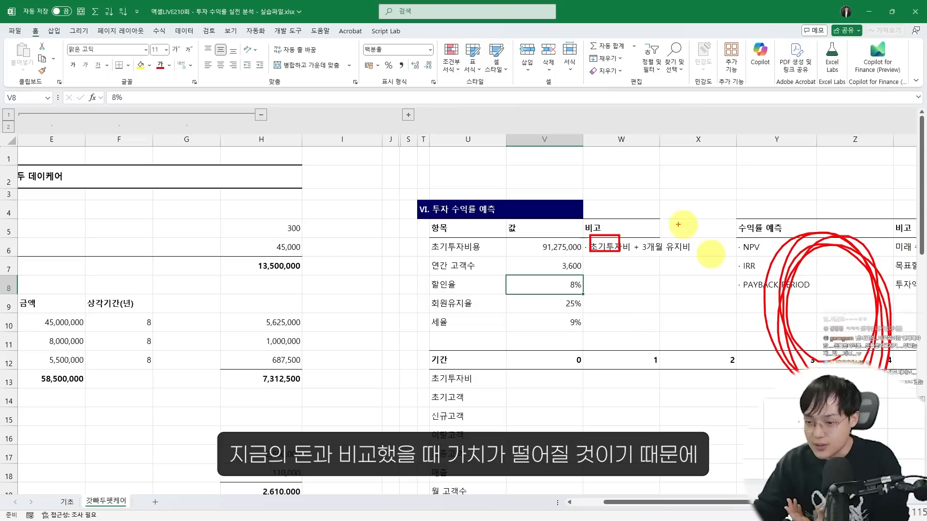
{"action": "left_click_drag", "start_coordinate": [548, 342], "coordinate": [549, 340]}
{"action": "mouse_move", "coordinate": [549, 265]}
{"action": "left_mouse_down"}
{"action": "mouse_move", "coordinate": [594, 170]}
{"action": "mouse_move", "coordinate": [779, 238]}
{"action": "mouse_move", "coordinate": [737, 223]}
{"action": "mouse_move", "coordinate": [787, 374]}
{"action": "left_mouse_up"}
{"action": "mouse_move", "coordinate": [828, 286]}
{"action": "left_mouse_down"}
{"action": "mouse_move", "coordinate": [818, 227]}
{"action": "mouse_move", "coordinate": [666, 60]}
{"action": "mouse_move", "coordinate": [529, 246]}
{"action": "left_mouse_up"}
{"action": "left_click_drag", "start_coordinate": [528, 172], "coordinate": [576, 223]}
{"action": "mouse_move", "coordinate": [832, 332]}
{"action": "left_mouse_down"}
{"action": "mouse_move", "coordinate": [824, 263]}
{"action": "mouse_move", "coordinate": [573, 138]}
{"action": "mouse_move", "coordinate": [534, 242]}
{"action": "mouse_move", "coordinate": [534, 287]}
{"action": "mouse_move", "coordinate": [612, 312]}
{"action": "left_mouse_up"}
{"action": "key", "text": "Escape"}
{"action": "key", "text": "Escape"}
{"action": "left_click_drag", "start_coordinate": [637, 272], "coordinate": [640, 321]}
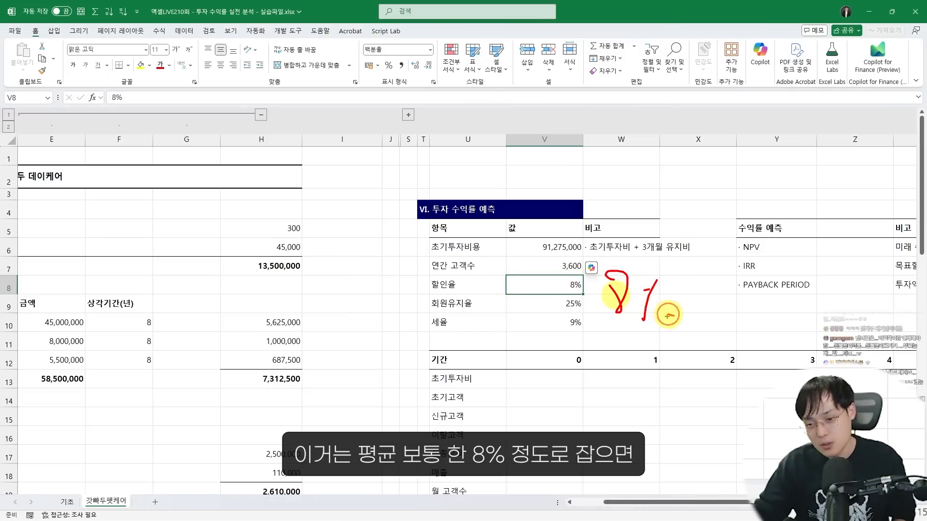
{"action": "key", "text": "Escape"}
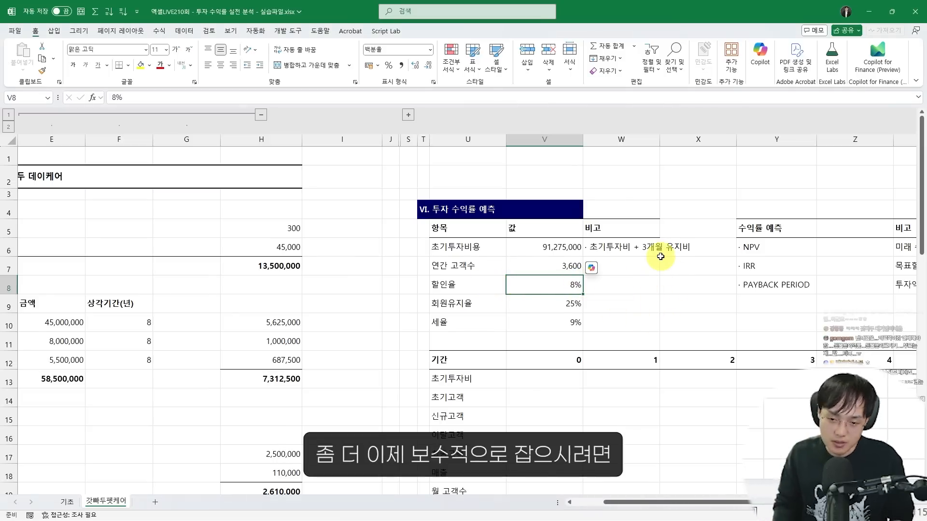
Step: Try a 10% discount rate in V8, and set it back to 8%
{"action": "type", "text": "10"}
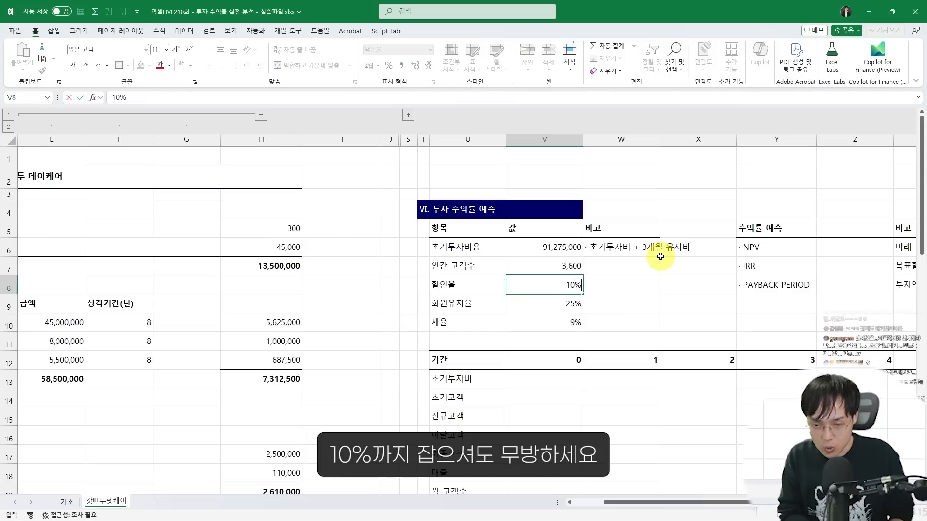
{"action": "key", "text": "Return"}
{"action": "key", "text": "Up"}
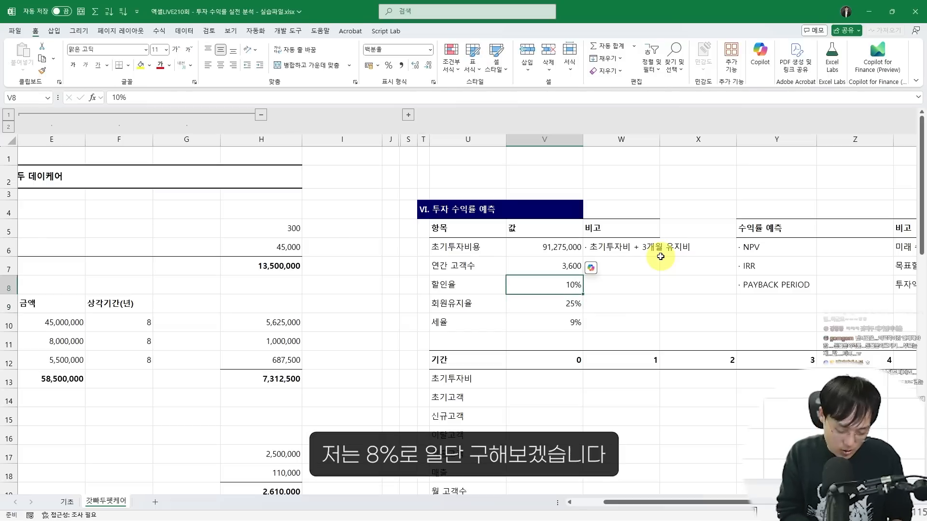
{"action": "type", "text": "8"}
{"action": "key", "text": "Return"}
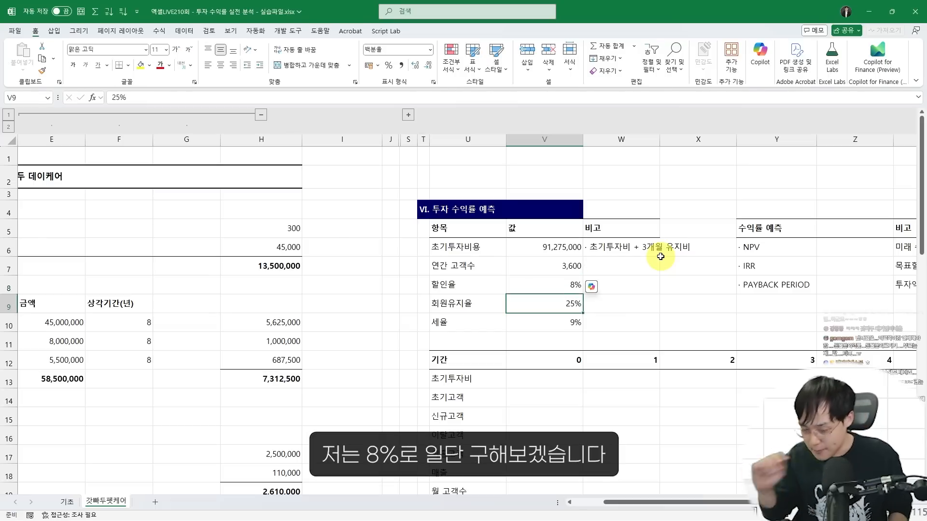
Step: Set the member retention rate in V9 to 50% and the forecast tax rate in V10 to 19%
{"action": "scroll", "coordinate": [661, 256], "scroll_direction": "up", "scroll_amount": 1}
{"action": "left_click_drag", "start_coordinate": [409, 233], "coordinate": [558, 249]}
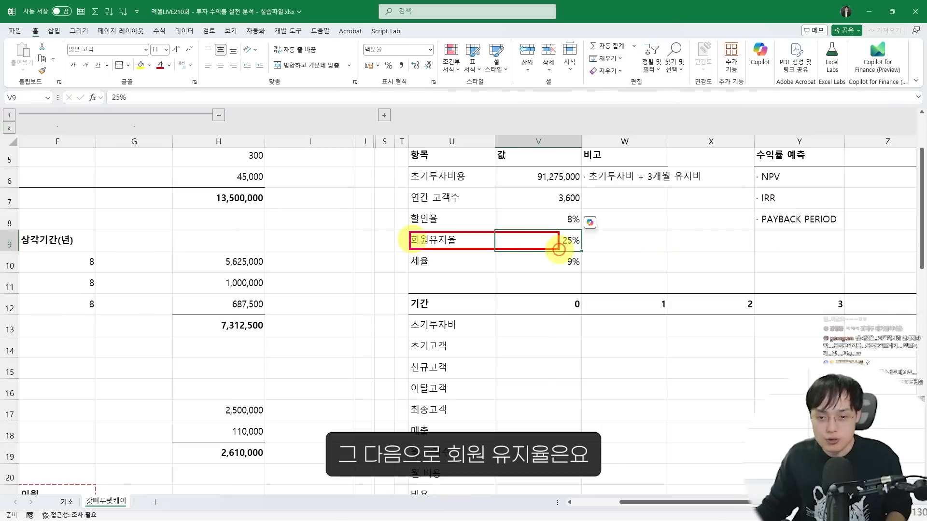
{"action": "scroll", "coordinate": [531, 261], "scroll_direction": "up", "scroll_amount": 1}
{"action": "scroll", "coordinate": [459, 246], "scroll_direction": "up", "scroll_amount": 1}
{"action": "scroll", "coordinate": [439, 245], "scroll_direction": "left", "scroll_amount": 3}
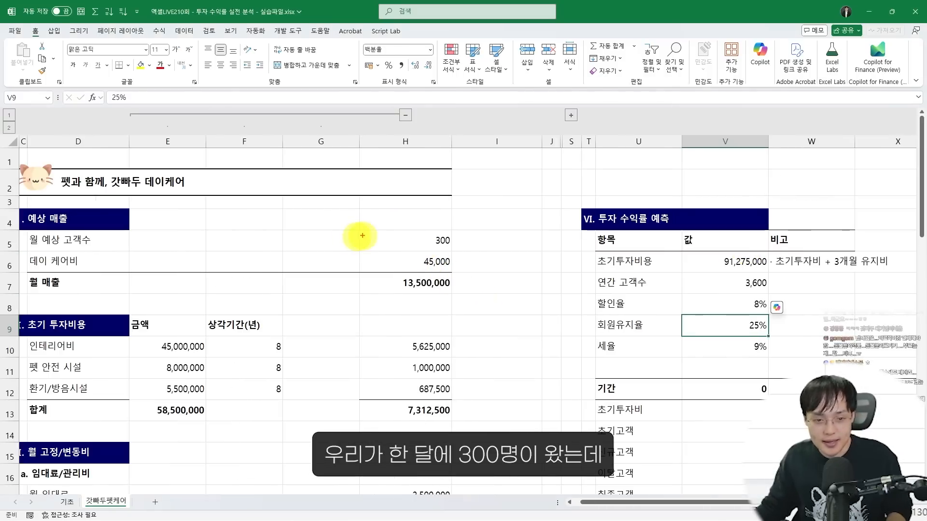
{"action": "left_click_drag", "start_coordinate": [361, 231], "coordinate": [451, 250]}
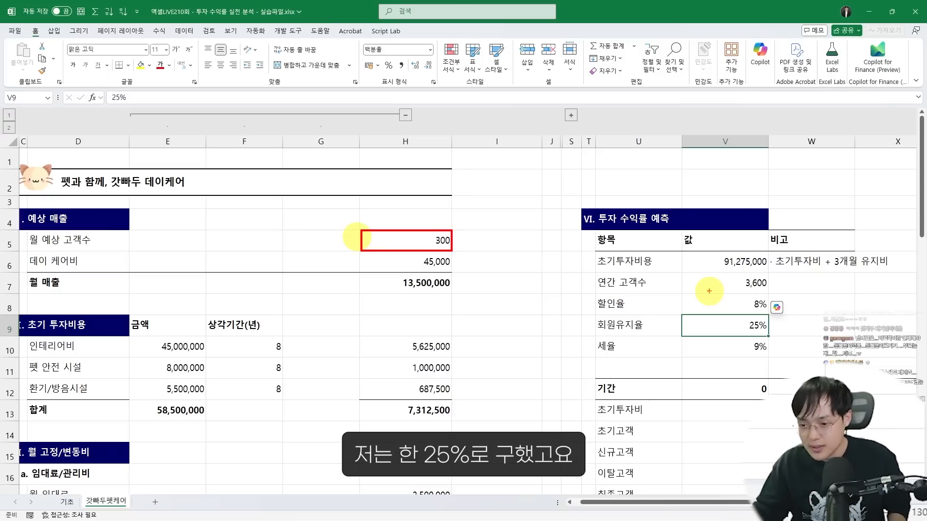
{"action": "left_click_drag", "start_coordinate": [748, 356], "coordinate": [755, 336]}
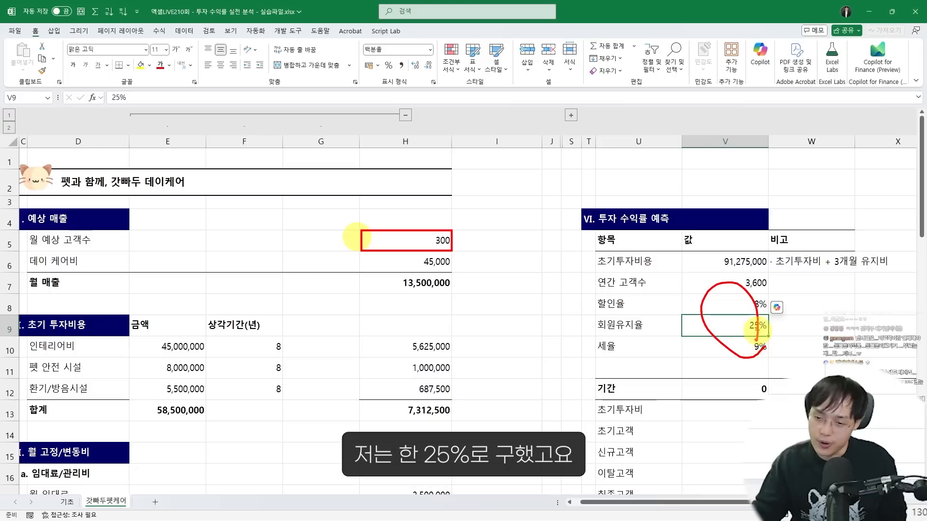
{"action": "type", "text": "50"}
{"action": "key", "text": "Return"}
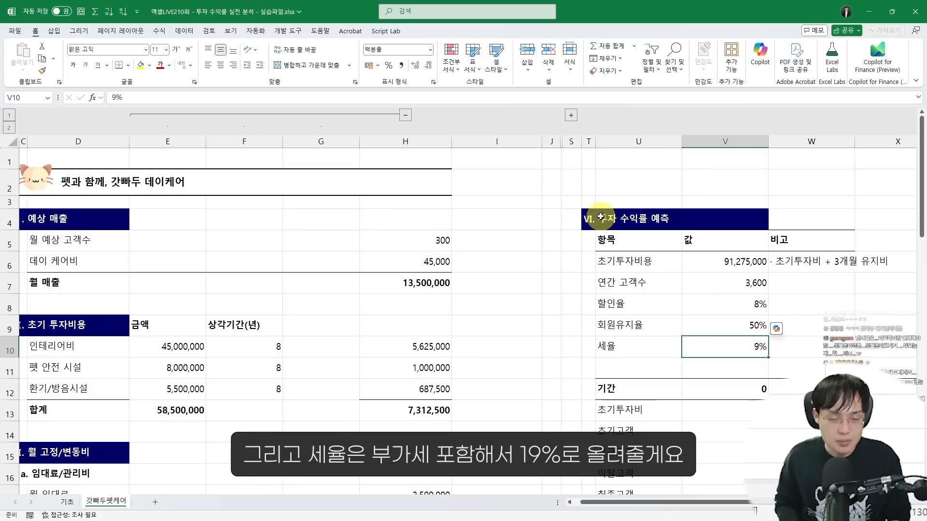
{"action": "type", "text": "1"}
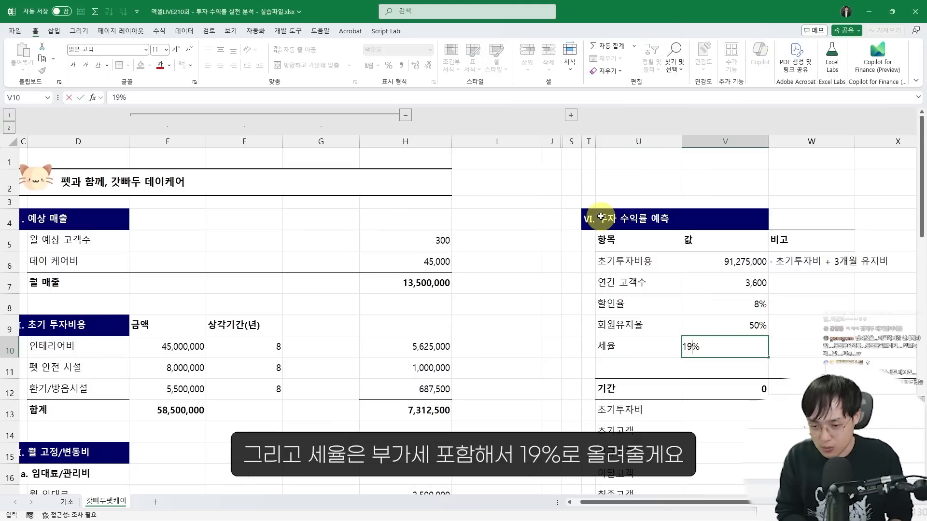
{"action": "key", "text": "Return"}
Step: Link the year 0 initial investment in V13 to the initial investment cost in V6
{"action": "scroll", "coordinate": [601, 217], "scroll_direction": "down", "scroll_amount": 3, "text": "ctrl"}
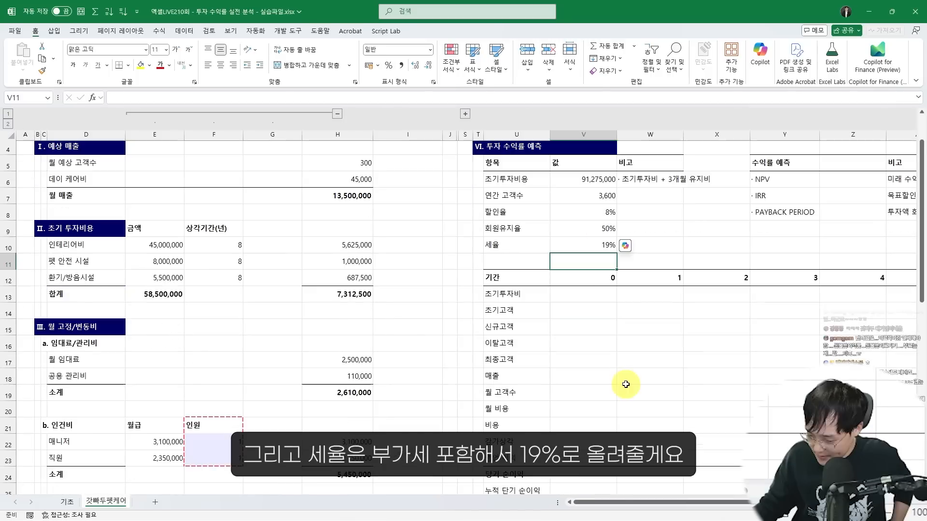
{"action": "left_click", "coordinate": [575, 347]}
{"action": "scroll", "coordinate": [576, 350], "scroll_direction": "up", "scroll_amount": 1, "text": "ctrl"}
{"action": "scroll", "coordinate": [573, 356], "scroll_direction": "down", "scroll_amount": 1}
{"action": "scroll", "coordinate": [559, 348], "scroll_direction": "up", "scroll_amount": 1}
{"action": "scroll", "coordinate": [559, 337], "scroll_direction": "down", "scroll_amount": 1}
{"action": "double_click", "coordinate": [511, 240]}
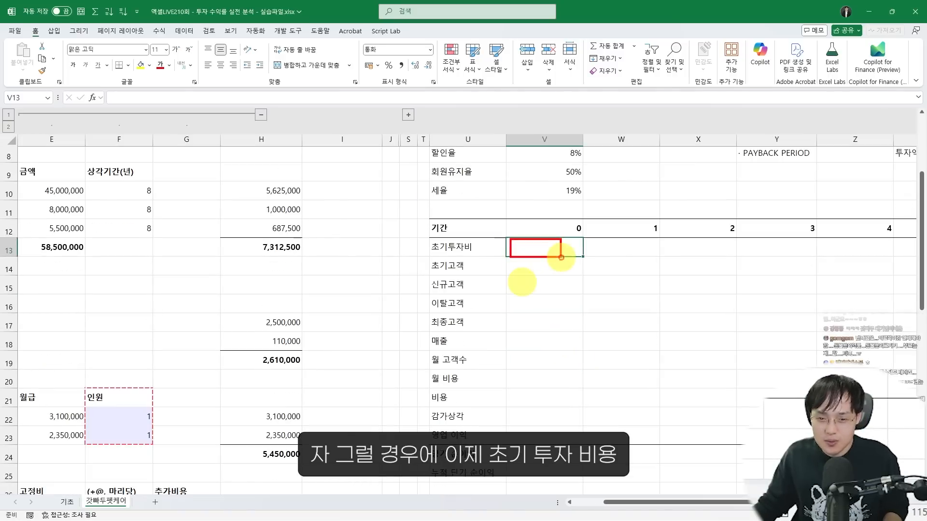
{"action": "scroll", "coordinate": [550, 265], "scroll_direction": "up", "scroll_amount": 2}
{"action": "type", "text": "="}
{"action": "left_click", "coordinate": [544, 238]}
{"action": "key", "text": "Return"}
{"action": "scroll", "coordinate": [591, 261], "scroll_direction": "down", "scroll_amount": 1}
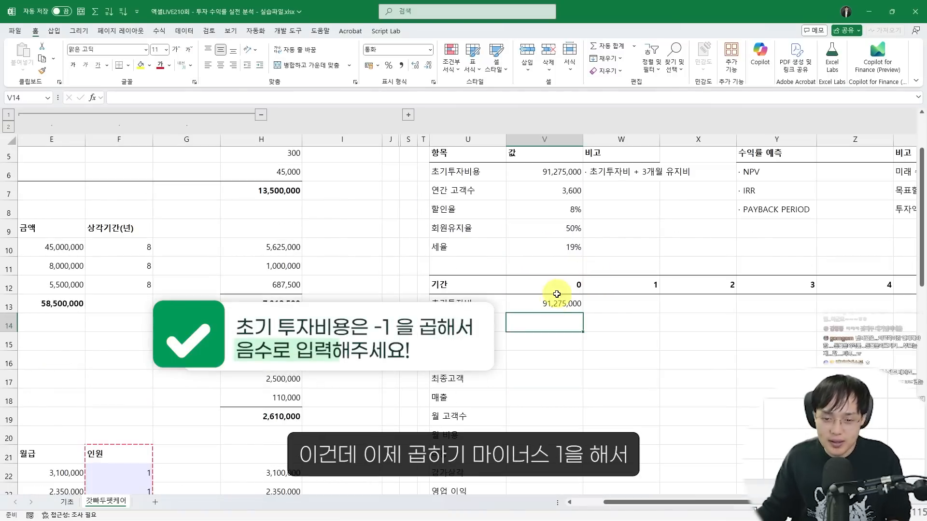
Step: Multiply the V13 formula by -1 so the initial investment is entered as an outflow
{"action": "left_click", "coordinate": [552, 307]}
{"action": "double_click", "coordinate": [552, 308]}
{"action": "type", "text": "*"}
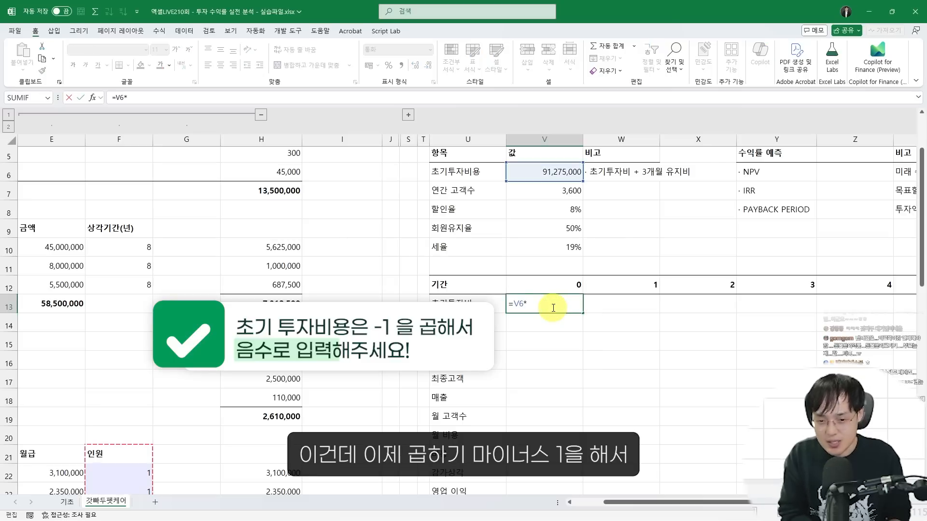
{"action": "type", "text": "-"}
{"action": "key", "text": "Return"}
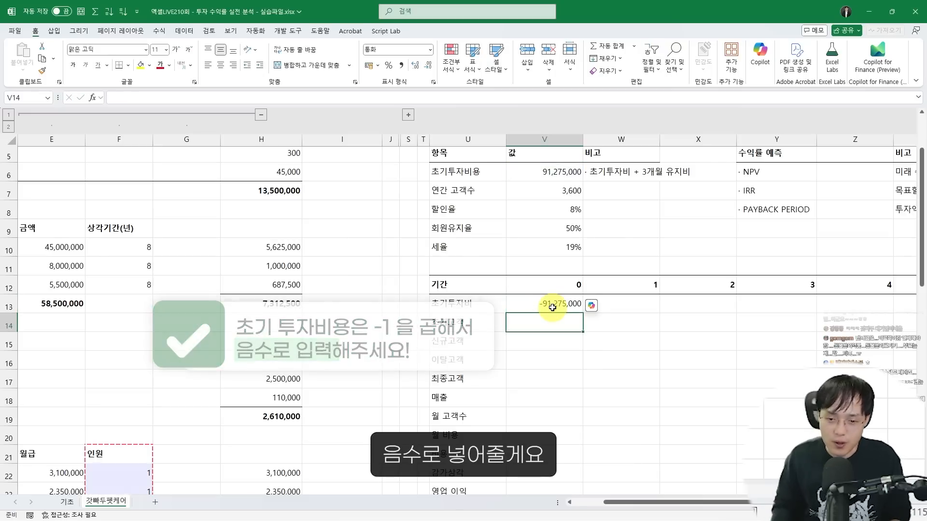
Step: Enter 0 for every year 0 item from initial customers through operating profit (V14 to V23)
{"action": "scroll", "coordinate": [583, 435], "scroll_direction": "down", "scroll_amount": 1}
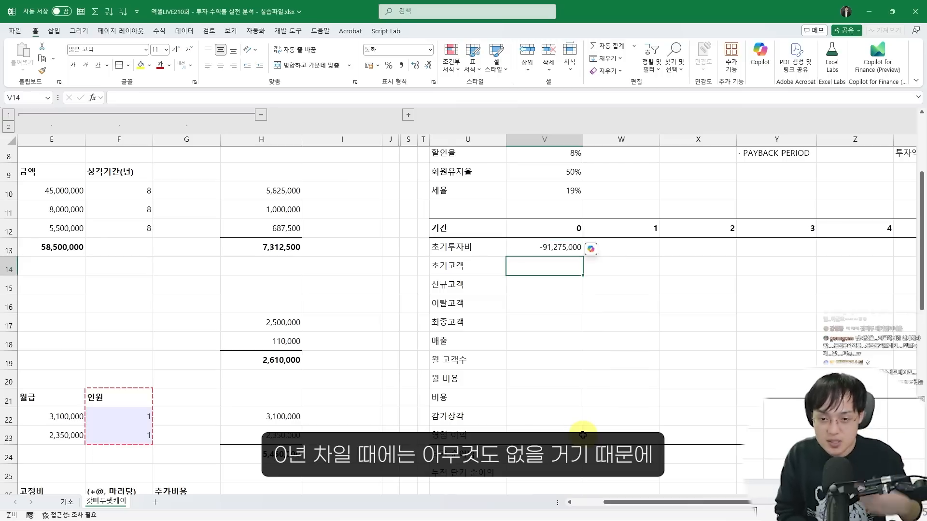
{"action": "type", "text": "0 0 0 0 0 0"}
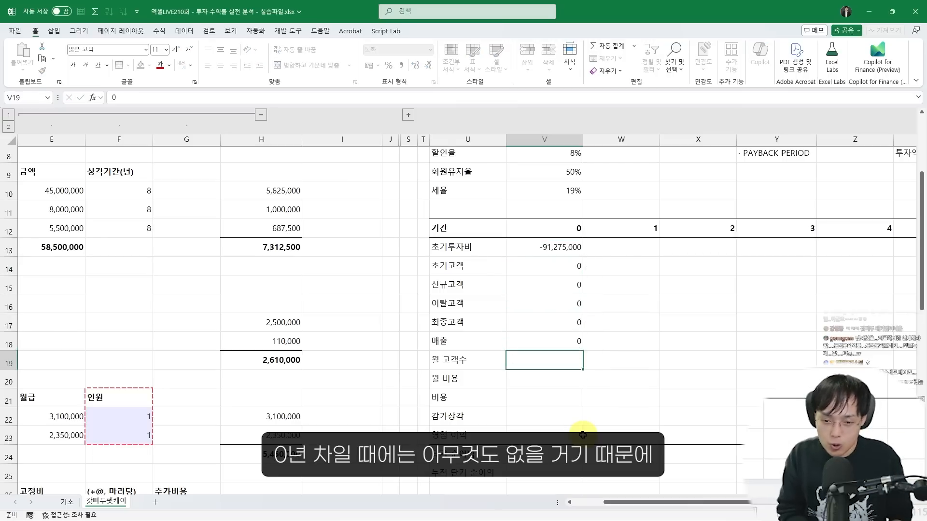
{"action": "key", "text": "Return"}
{"action": "type", "text": "0"}
{"action": "key", "text": "Return"}
{"action": "type", "text": "0"}
{"action": "key", "text": "Return"}
{"action": "type", "text": "0"}
{"action": "key", "text": "Return"}
{"action": "type", "text": "0"}
{"action": "key", "text": "Return"}
Step: Calculate the year 0 net profit in V24 with SUM over the year 0 items above it
{"action": "type", "text": "=SUM("}
{"action": "left_click_drag", "start_coordinate": [559, 248], "coordinate": [555, 425]}
{"action": "key", "text": "Return"}
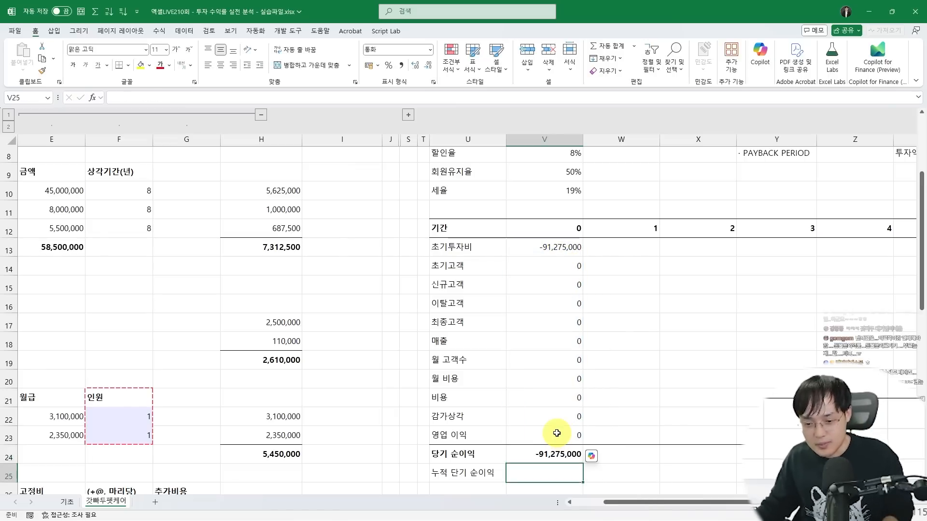
{"action": "scroll", "coordinate": [548, 434], "scroll_direction": "down", "scroll_amount": 1}
{"action": "left_click_drag", "start_coordinate": [507, 387], "coordinate": [583, 405]}
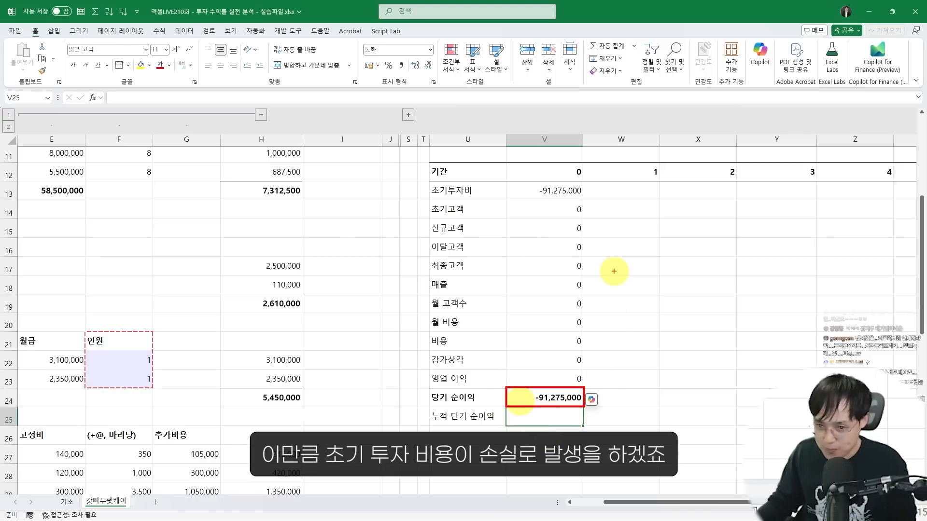
Step: Link the year 1 initial customers in W14 to the previous year's final customers, using =V17
{"action": "scroll", "coordinate": [615, 269], "scroll_direction": "down", "scroll_amount": 1, "text": "ctrl"}
{"action": "scroll", "coordinate": [602, 336], "scroll_direction": "up", "scroll_amount": 1, "text": "ctrl"}
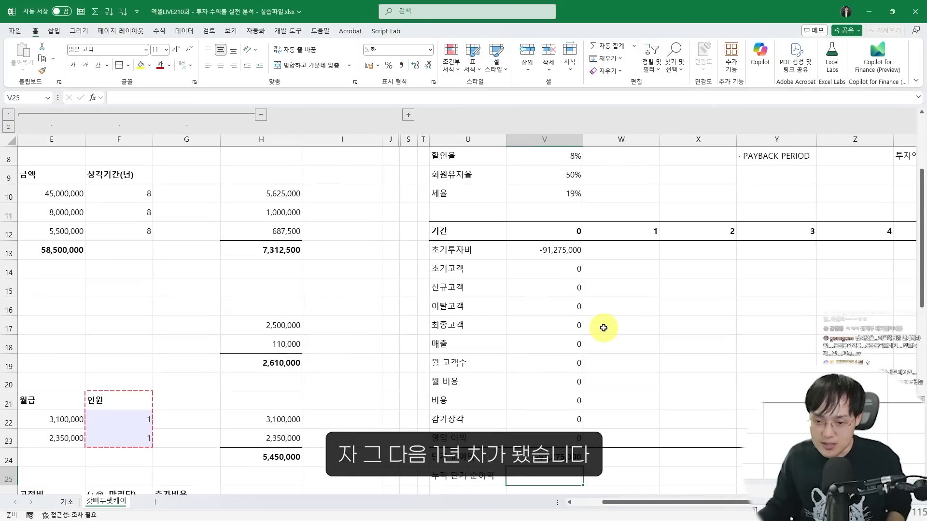
{"action": "scroll", "coordinate": [604, 328], "scroll_direction": "down", "scroll_amount": 1, "text": "ctrl"}
{"action": "left_click", "coordinate": [530, 321]}
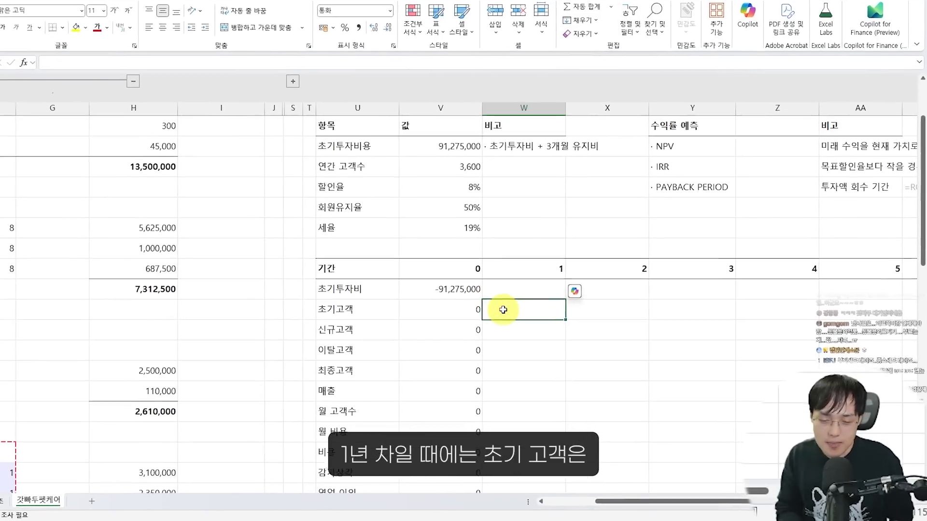
{"action": "scroll", "coordinate": [471, 287], "scroll_direction": "down", "scroll_amount": 1}
{"action": "type", "text": "="}
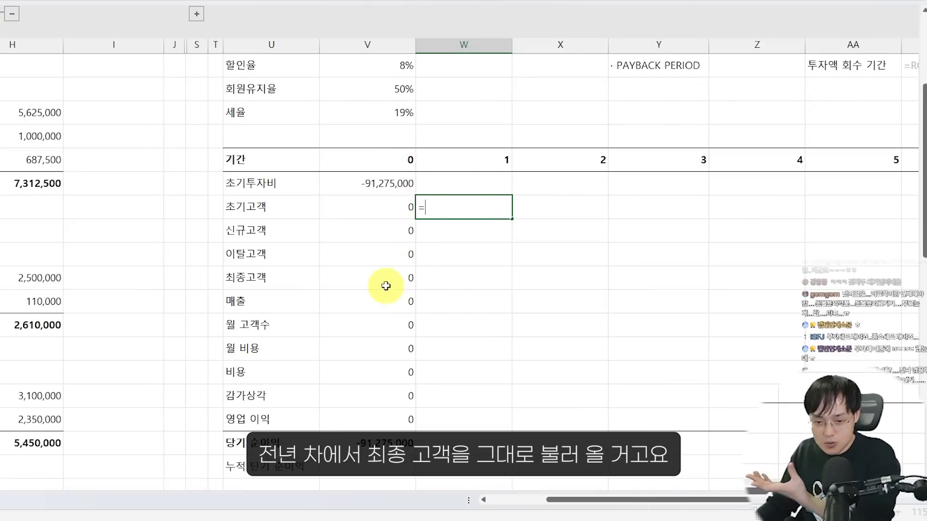
{"action": "left_click", "coordinate": [373, 277]}
{"action": "left_click_drag", "start_coordinate": [318, 264], "coordinate": [405, 285]}
{"action": "mouse_move", "coordinate": [348, 280]}
{"action": "left_mouse_down"}
{"action": "mouse_move", "coordinate": [362, 213]}
{"action": "mouse_move", "coordinate": [413, 230]}
{"action": "left_mouse_up"}
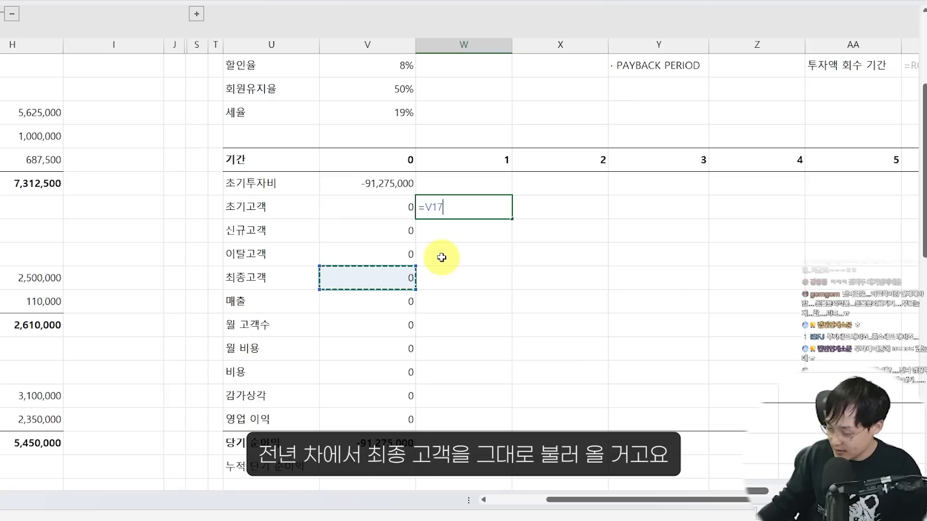
{"action": "key", "text": "Return"}
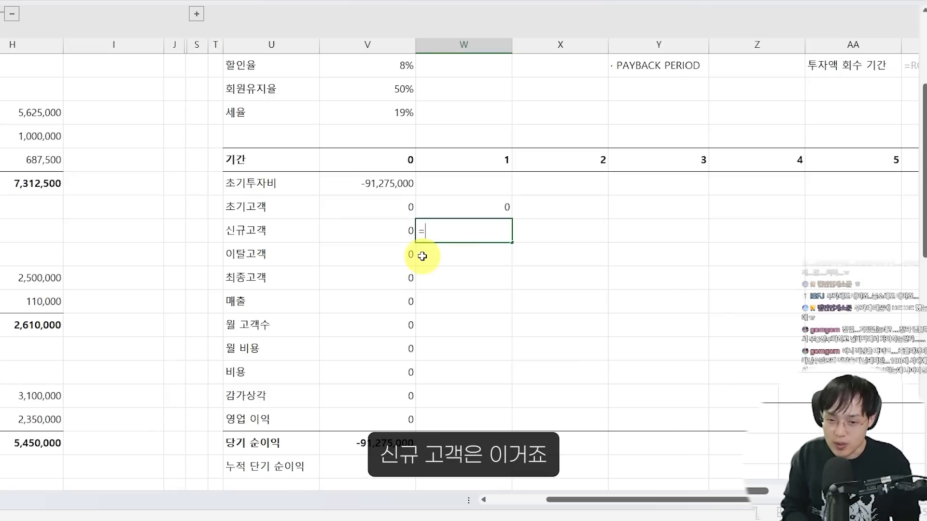
Step: Link the year 1 new customers in W15 to the annual customer count, using =V7
{"action": "type", "text": "="}
{"action": "scroll", "coordinate": [423, 256], "scroll_direction": "up", "scroll_amount": 2}
{"action": "left_click", "coordinate": [367, 203]}
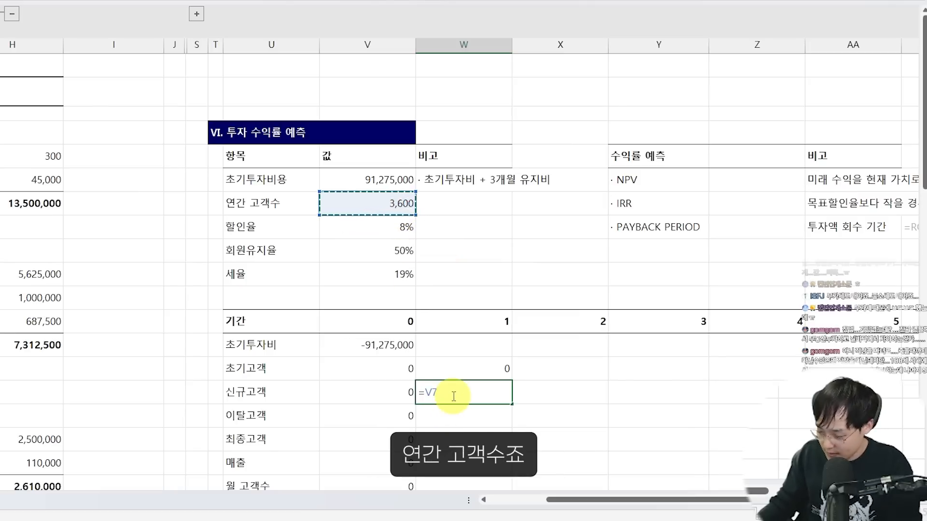
{"action": "scroll", "coordinate": [464, 385], "scroll_direction": "down", "scroll_amount": 1}
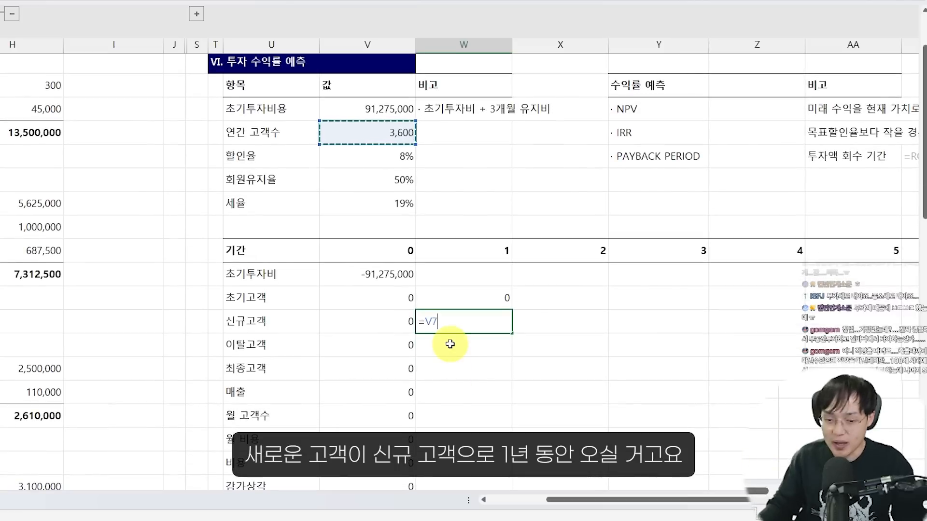
{"action": "key", "text": "Return"}
Step: Calculate the year 1 lost customers in W16 from initial customers and the retention rate, using =W14*(1-V9)
{"action": "type", "text": "₩"}
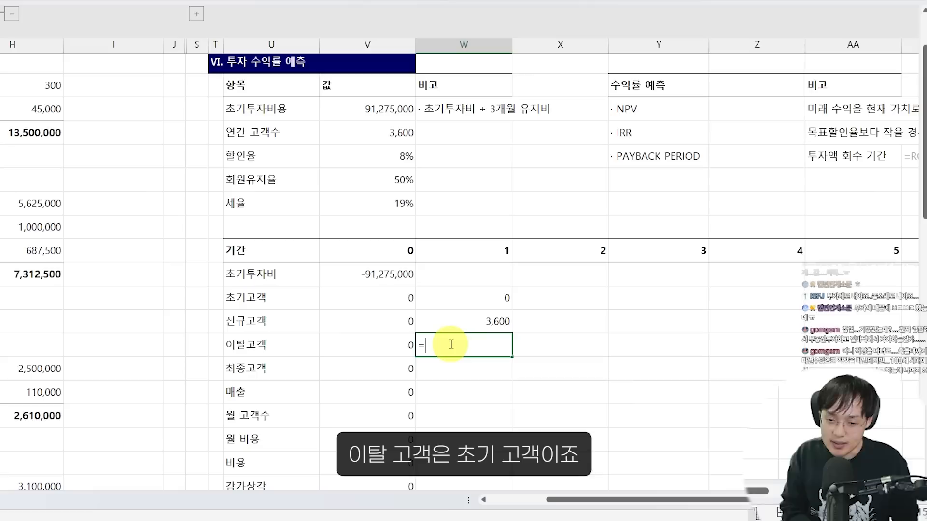
{"action": "key", "text": "Up"}
{"action": "key", "text": "Up"}
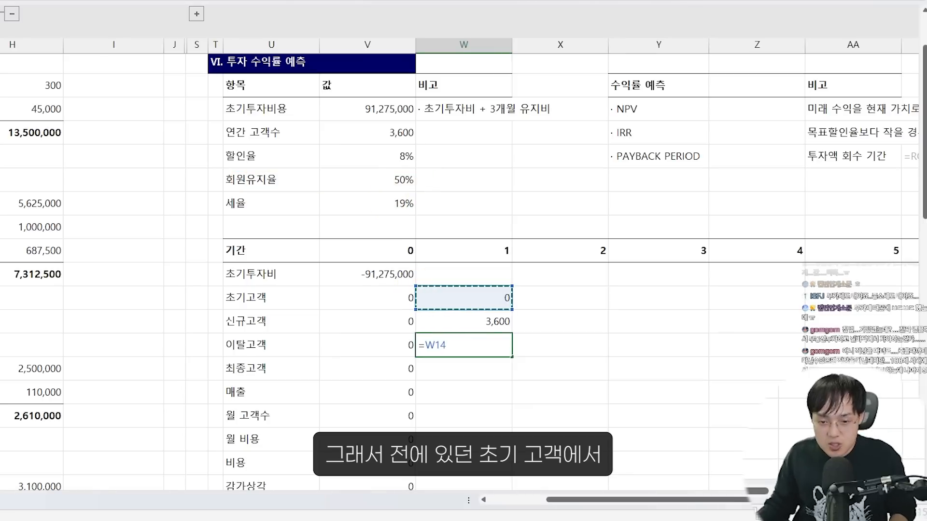
{"action": "left_click_drag", "start_coordinate": [415, 289], "coordinate": [519, 310]}
{"action": "mouse_move", "coordinate": [391, 204]}
{"action": "left_mouse_down"}
{"action": "mouse_move", "coordinate": [385, 213]}
{"action": "mouse_move", "coordinate": [403, 197]}
{"action": "left_mouse_up"}
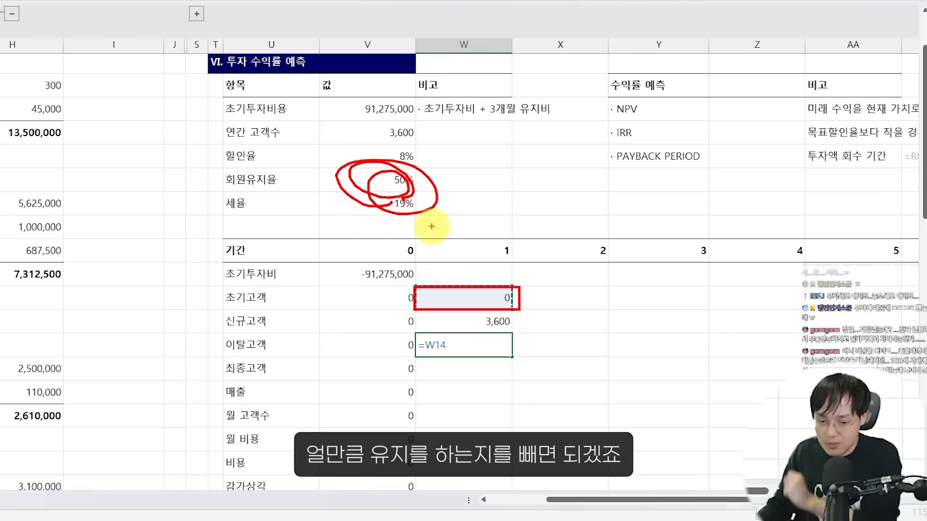
{"action": "key", "text": "Escape"}
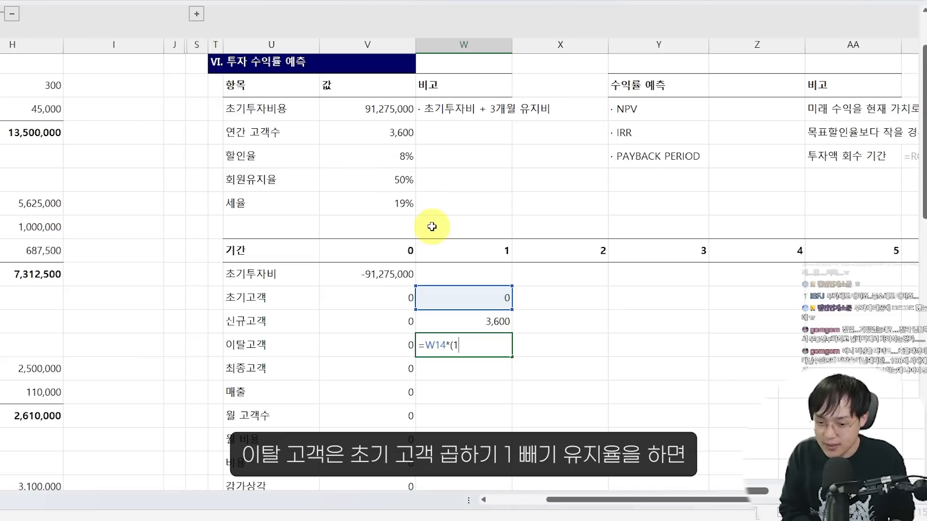
{"action": "left_click", "coordinate": [381, 182]}
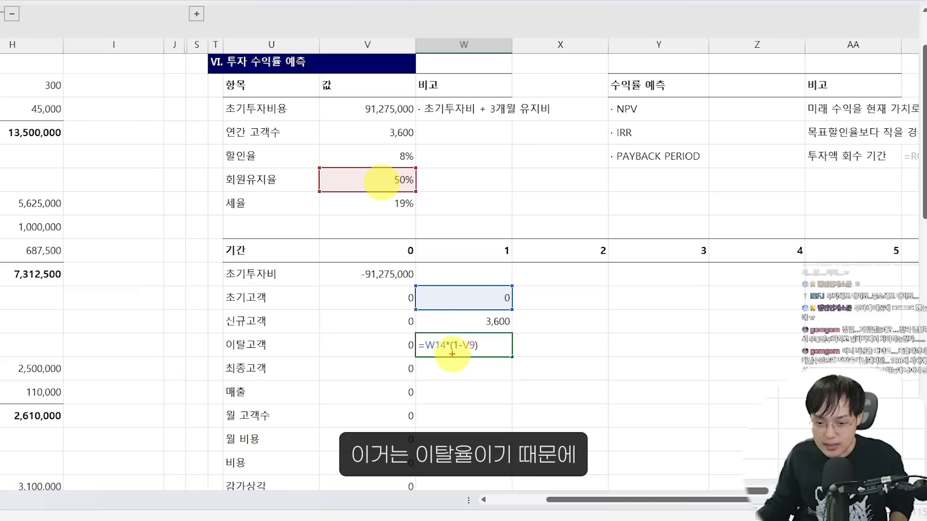
{"action": "left_click_drag", "start_coordinate": [450, 360], "coordinate": [484, 359]}
{"action": "left_click_drag", "start_coordinate": [235, 335], "coordinate": [304, 359]}
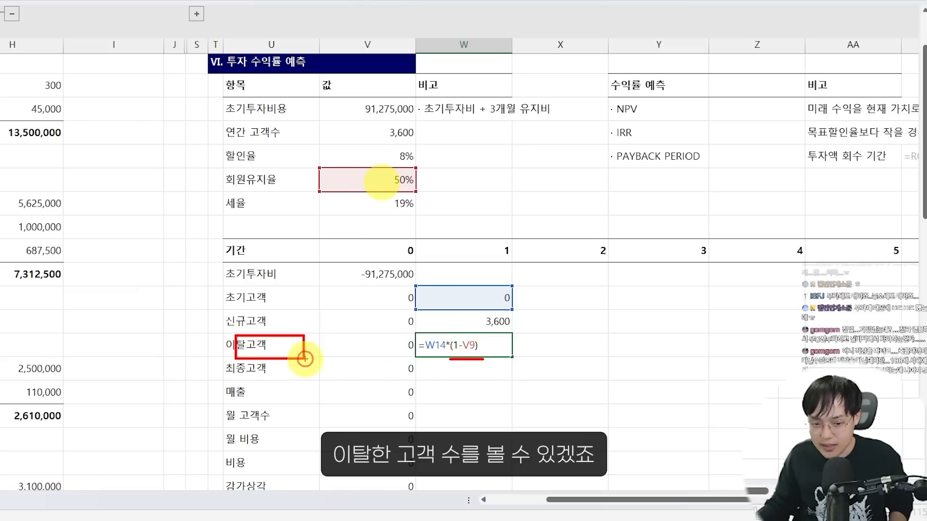
{"action": "left_click_drag", "start_coordinate": [416, 338], "coordinate": [482, 361]}
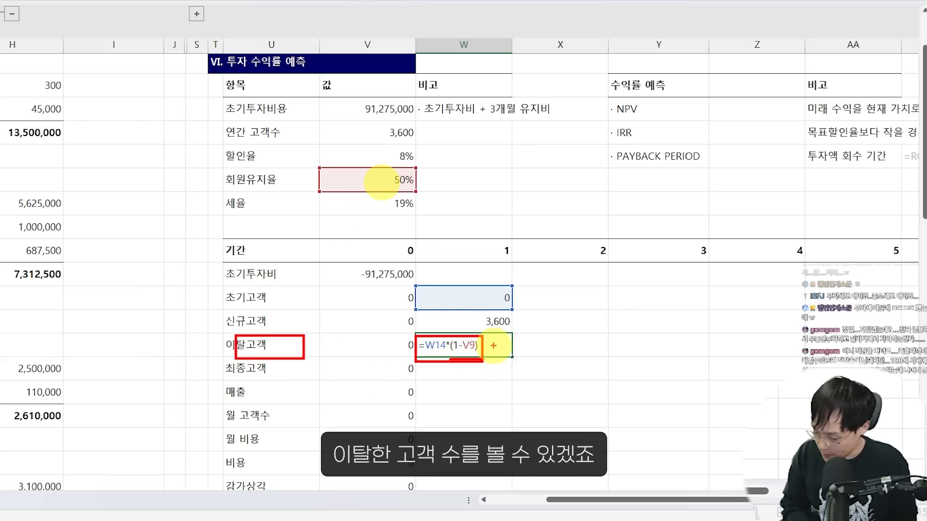
{"action": "key", "text": "Escape"}
{"action": "key", "text": "Return"}
Step: Make the retention rate reference in the W16 lost customers formula absolute, giving =W14*(1-$V$9)
{"action": "key", "text": "Up"}
{"action": "key", "text": "Up"}
{"action": "key", "text": "Up"}
{"action": "double_click", "coordinate": [495, 346]}
{"action": "left_click", "coordinate": [473, 348]}
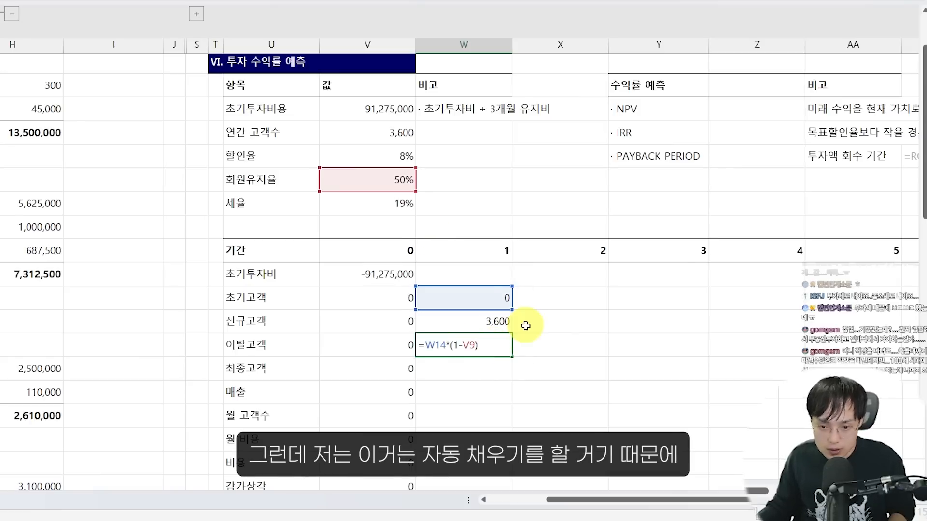
{"action": "mouse_move", "coordinate": [480, 327]}
{"action": "left_mouse_down"}
{"action": "mouse_move", "coordinate": [595, 321]}
{"action": "mouse_move", "coordinate": [590, 327]}
{"action": "left_mouse_up"}
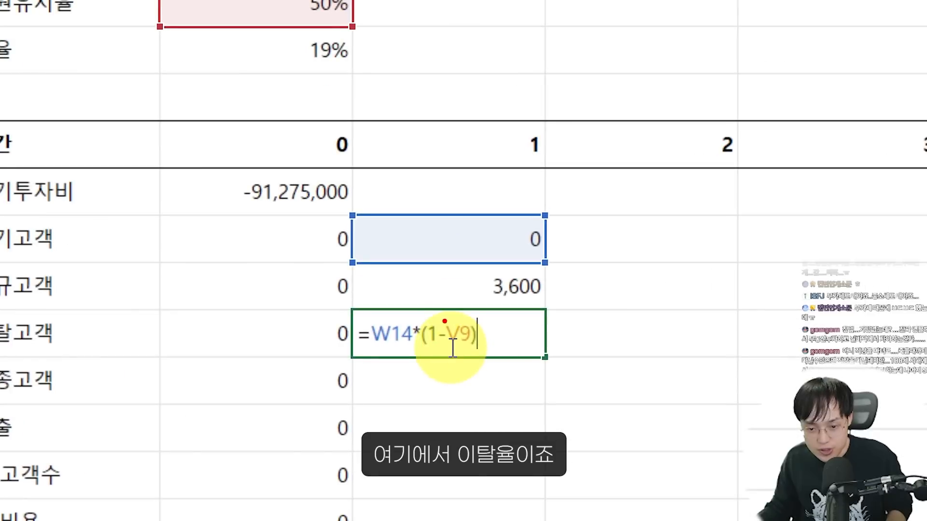
{"action": "left_click_drag", "start_coordinate": [461, 337], "coordinate": [484, 354]}
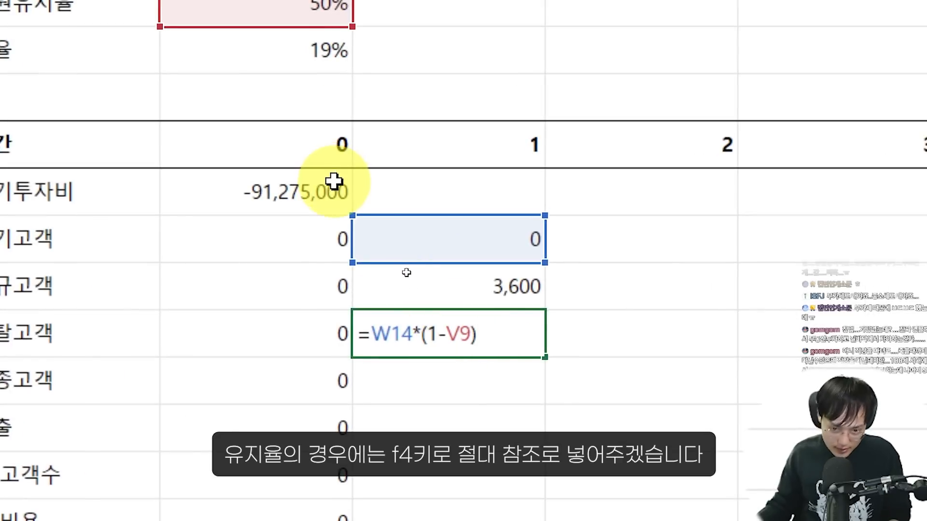
{"action": "left_click", "coordinate": [465, 343]}
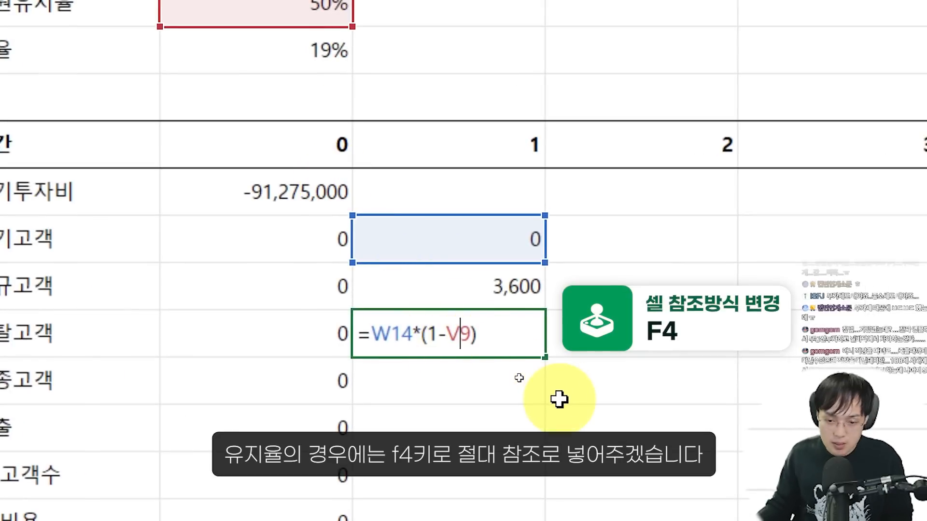
{"action": "key", "text": "F4"}
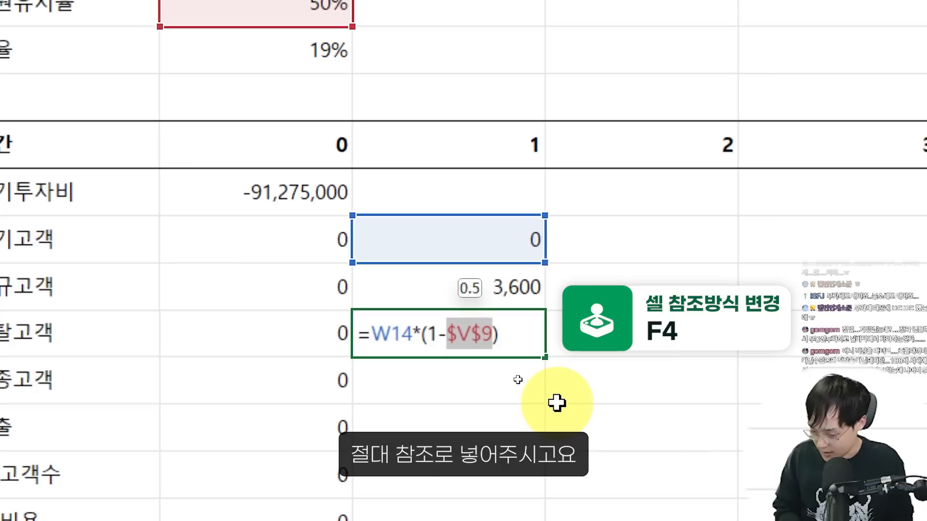
{"action": "key", "text": "Return"}
Step: Make the annual customer count reference in the year 1 new customers cell W15 absolute, as =$V$7
{"action": "key", "text": "Up"}
{"action": "key", "text": "Up"}
{"action": "key", "text": "F2"}
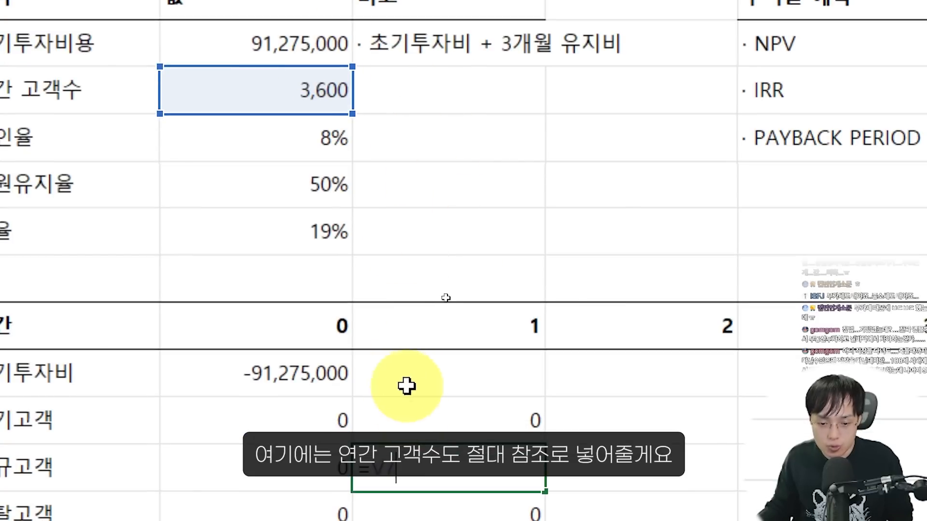
{"action": "key", "text": "F4"}
{"action": "key", "text": "Return"}
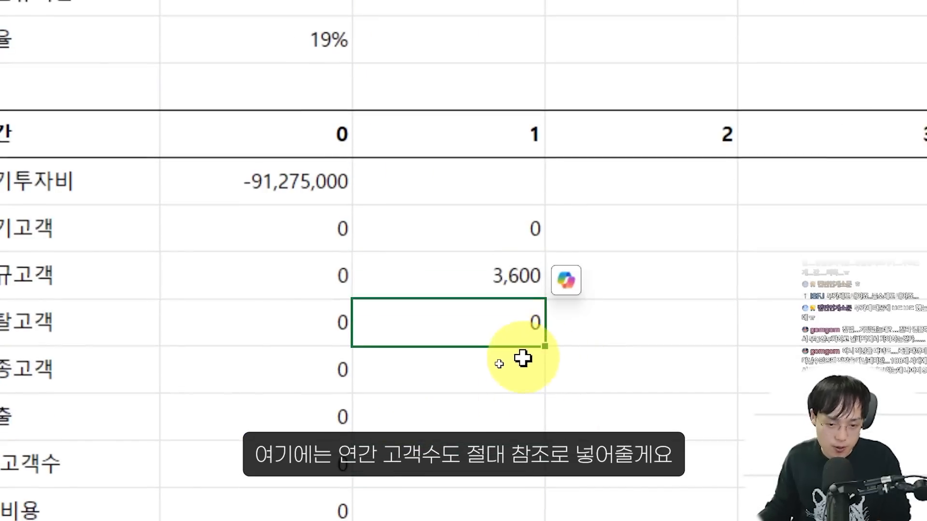
Step: Calculate the year 1 final customers in W17 as initial plus new minus lost customers, using =W14+W15-W16
{"action": "key", "text": "Down"}
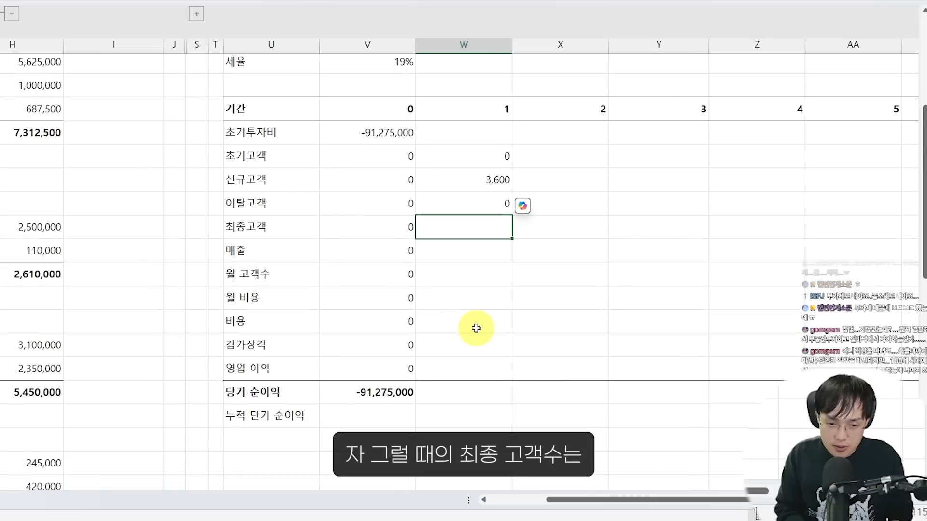
{"action": "type", "text": "="}
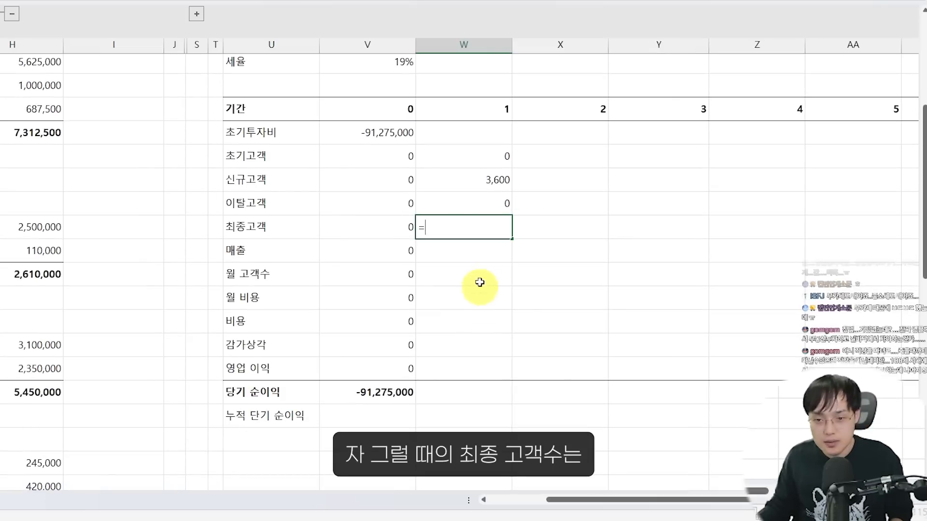
{"action": "left_click", "coordinate": [478, 167]}
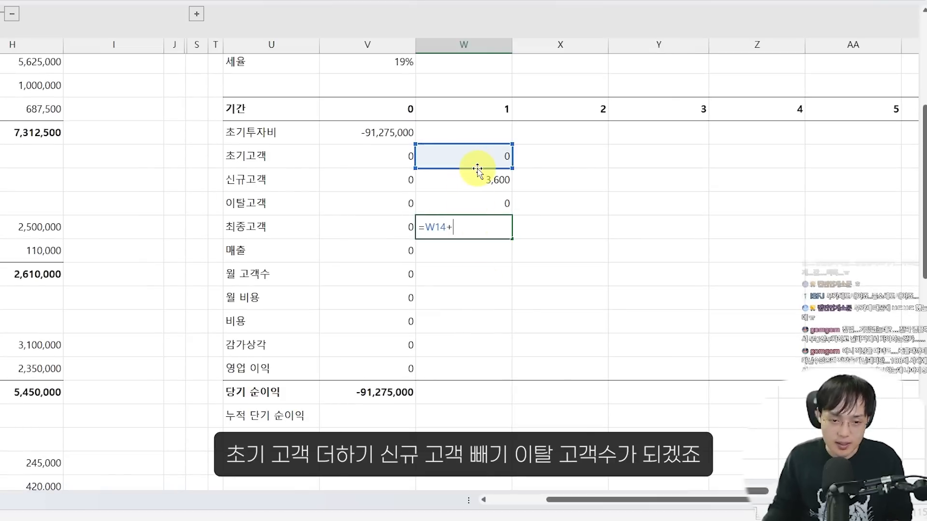
{"action": "left_click", "coordinate": [469, 181]}
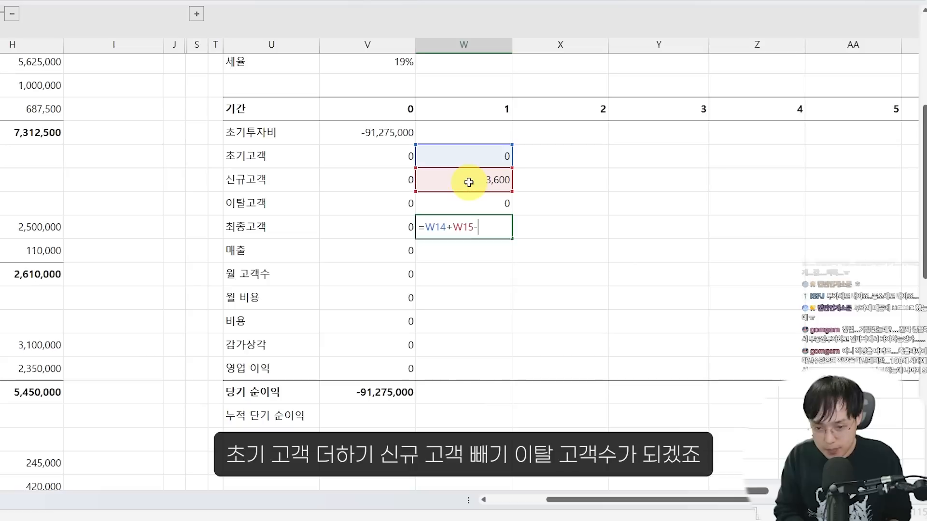
{"action": "left_click", "coordinate": [475, 200]}
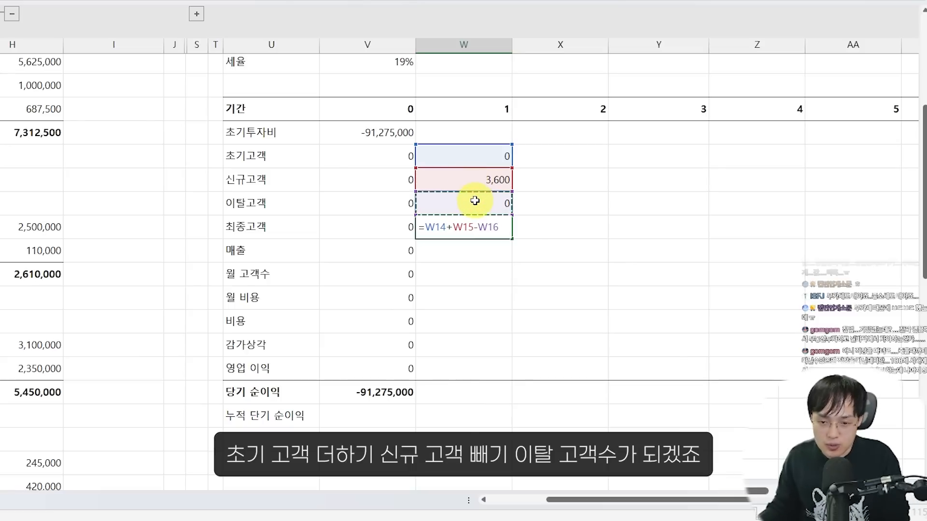
{"action": "key", "text": "Return"}
Step: Fill the year 1 customer formulas in W14 to W17 across through year 8 in column AD
{"action": "scroll", "coordinate": [475, 200], "scroll_direction": "down", "scroll_amount": 1}
{"action": "scroll", "coordinate": [472, 205], "scroll_direction": "down", "scroll_amount": 1}
{"action": "left_click", "coordinate": [365, 239]}
{"action": "left_click_drag", "start_coordinate": [365, 240], "coordinate": [854, 280]}
{"action": "left_click", "coordinate": [746, 267]}
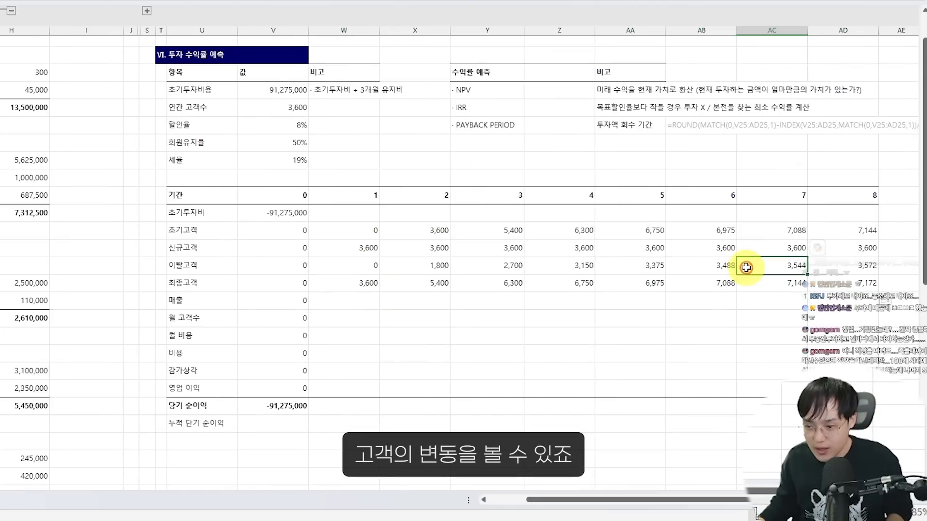
{"action": "mouse_move", "coordinate": [305, 228]}
{"action": "left_mouse_down"}
{"action": "mouse_move", "coordinate": [579, 272]}
{"action": "mouse_move", "coordinate": [858, 295]}
{"action": "left_mouse_up"}
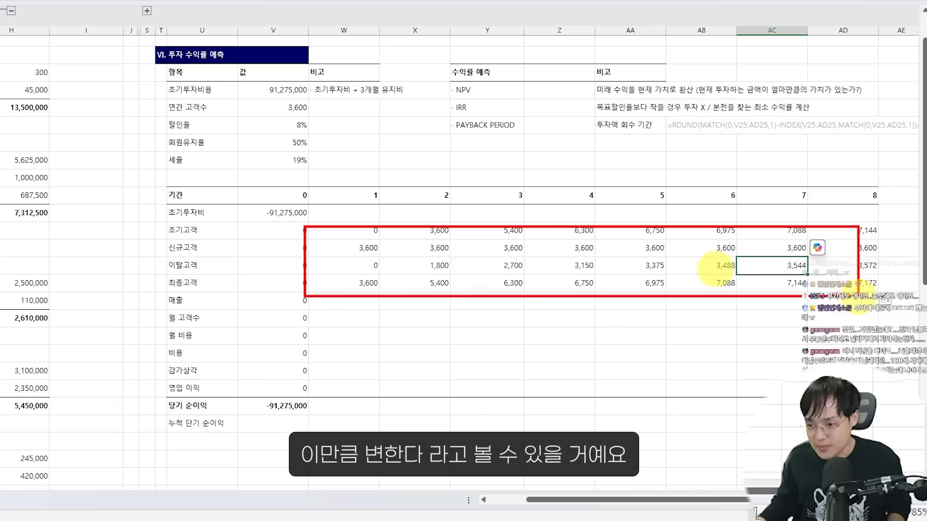
{"action": "left_click_drag", "start_coordinate": [437, 214], "coordinate": [568, 215]}
{"action": "left_click_drag", "start_coordinate": [527, 196], "coordinate": [563, 225]}
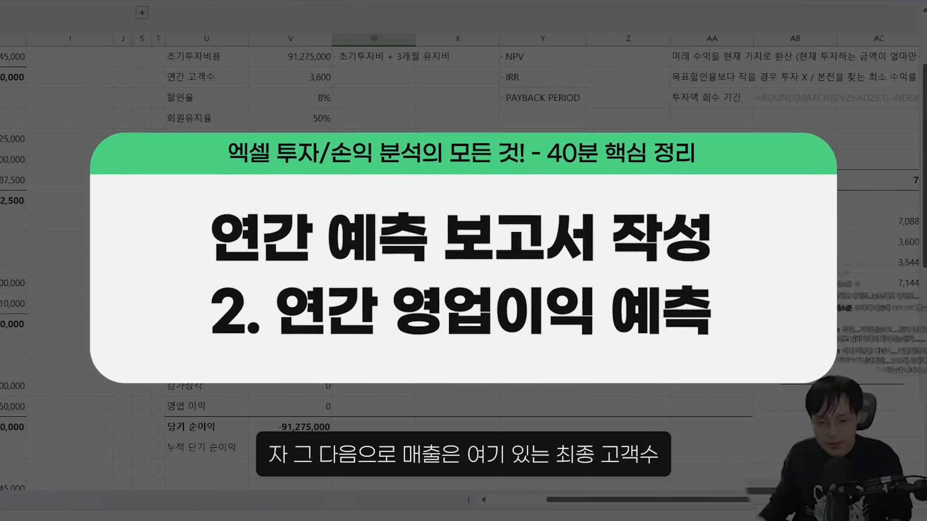
Step: Calculate the year 1 revenue in W18 as final customers times the day-care fee, using =W17*$H$6
{"action": "type", "text": "="}
{"action": "left_click", "coordinate": [380, 283]}
{"action": "scroll", "coordinate": [375, 314], "scroll_direction": "up", "scroll_amount": 1}
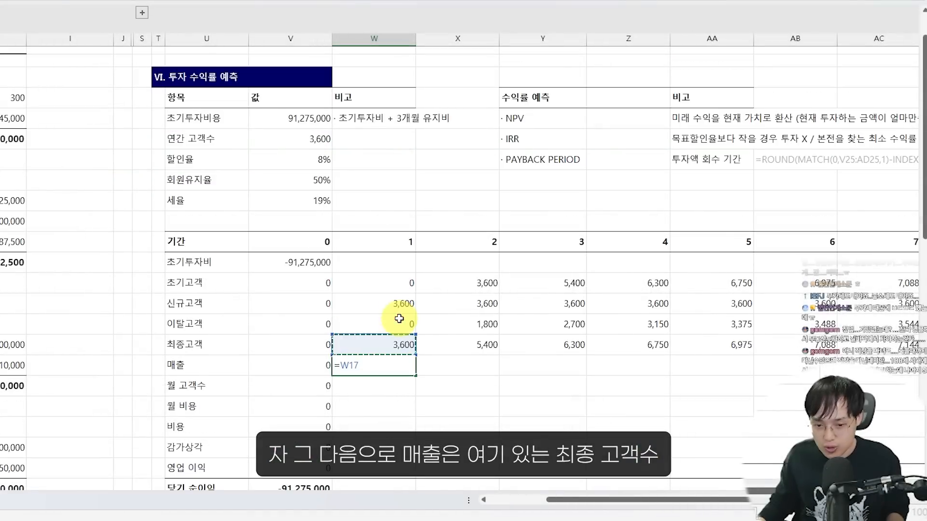
{"action": "scroll", "coordinate": [372, 318], "scroll_direction": "left", "scroll_amount": 1}
{"action": "type", "text": "*"}
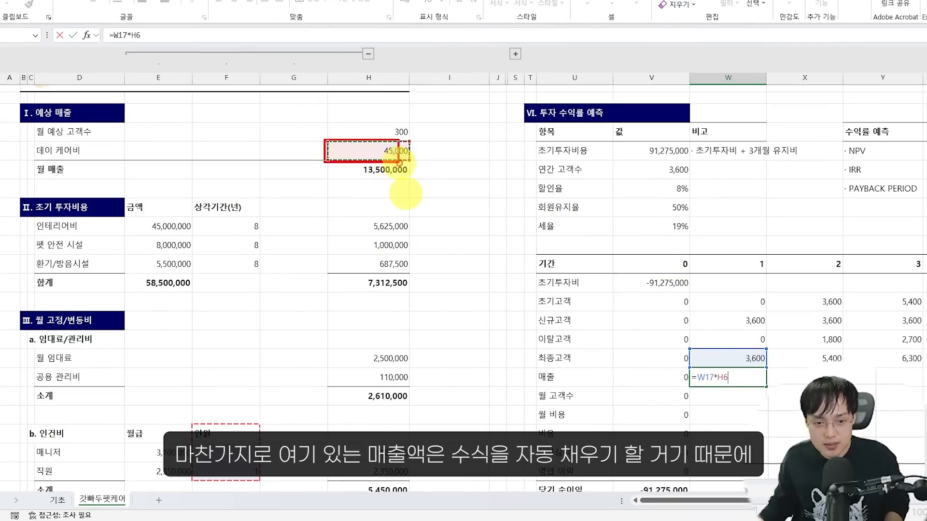
{"action": "left_click_drag", "start_coordinate": [705, 343], "coordinate": [790, 342]}
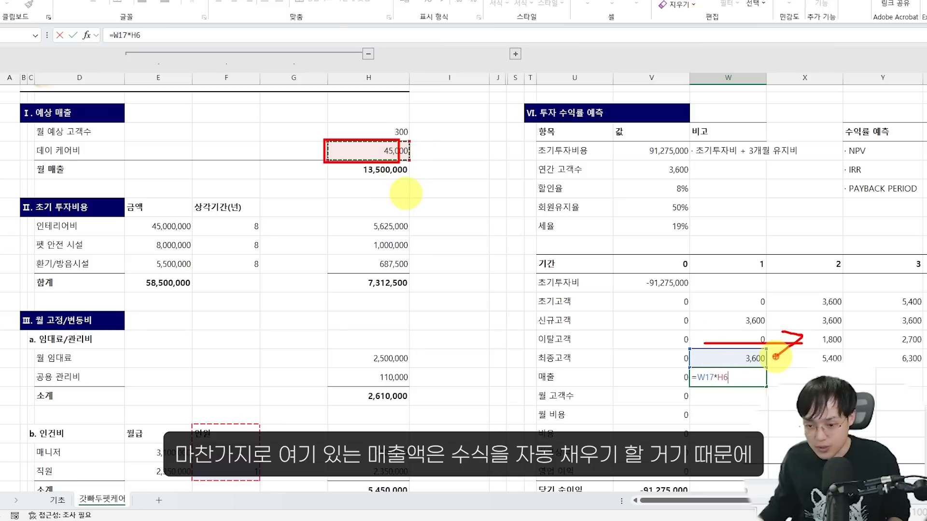
{"action": "key", "text": "Escape"}
{"action": "key", "text": "F4"}
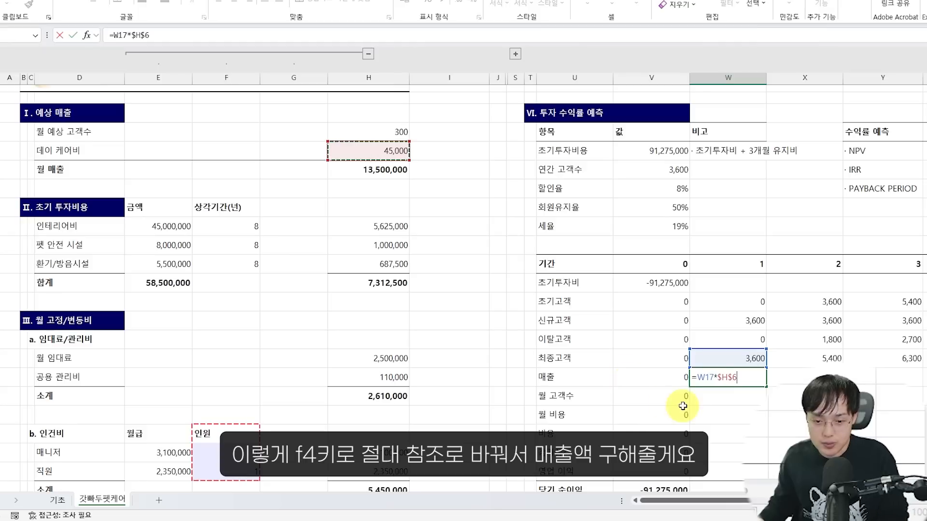
{"action": "key", "text": "Return"}
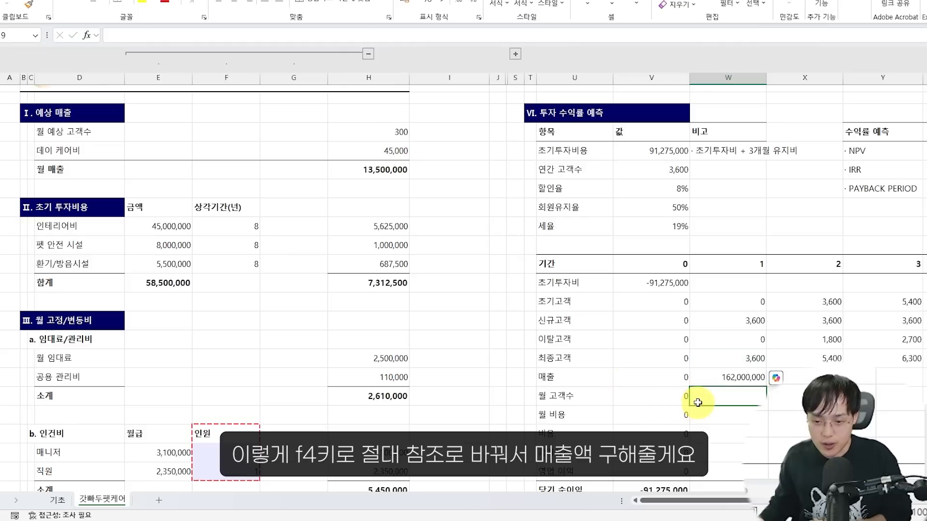
Step: Calculate the year 1 monthly customers in W19 by dividing final customers by 12, using =W17/12
{"action": "scroll", "coordinate": [701, 401], "scroll_direction": "down", "scroll_amount": 1}
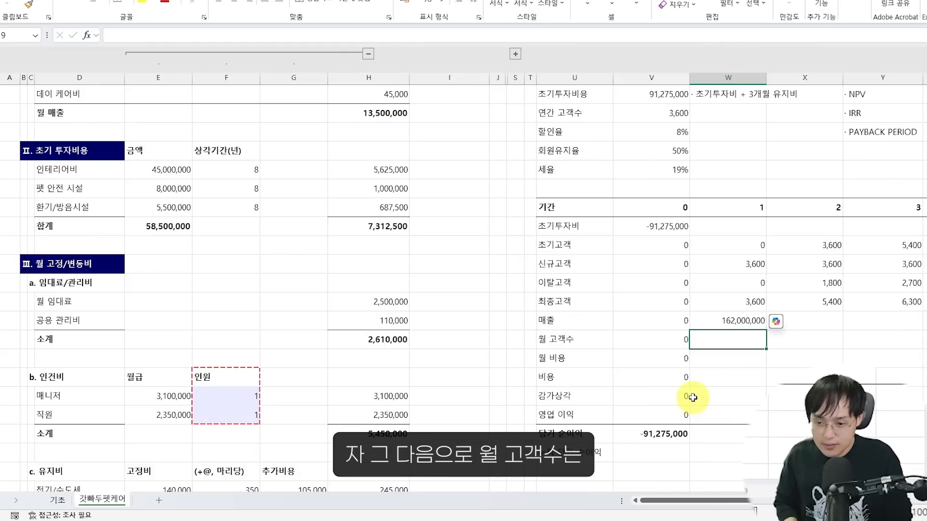
{"action": "type", "text": "="}
{"action": "key", "text": "Up"}
{"action": "key", "text": "Up"}
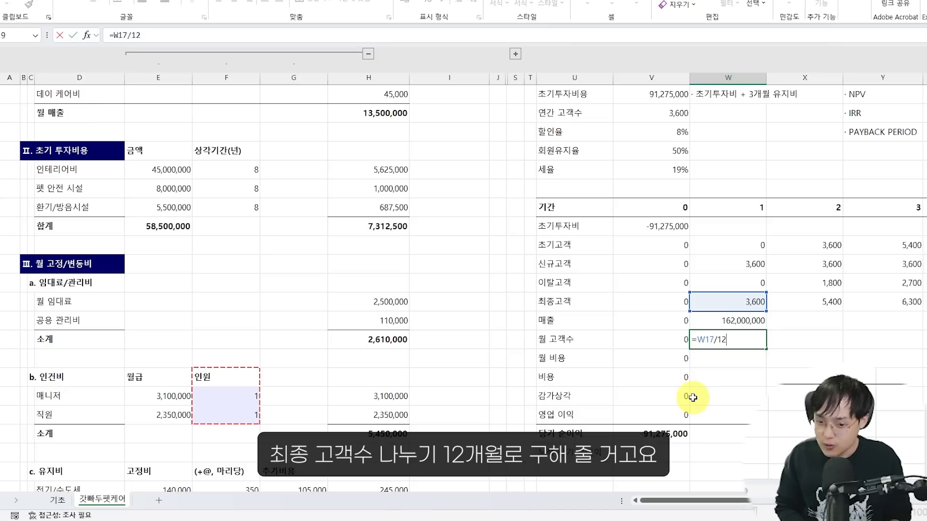
{"action": "key", "text": "Return"}
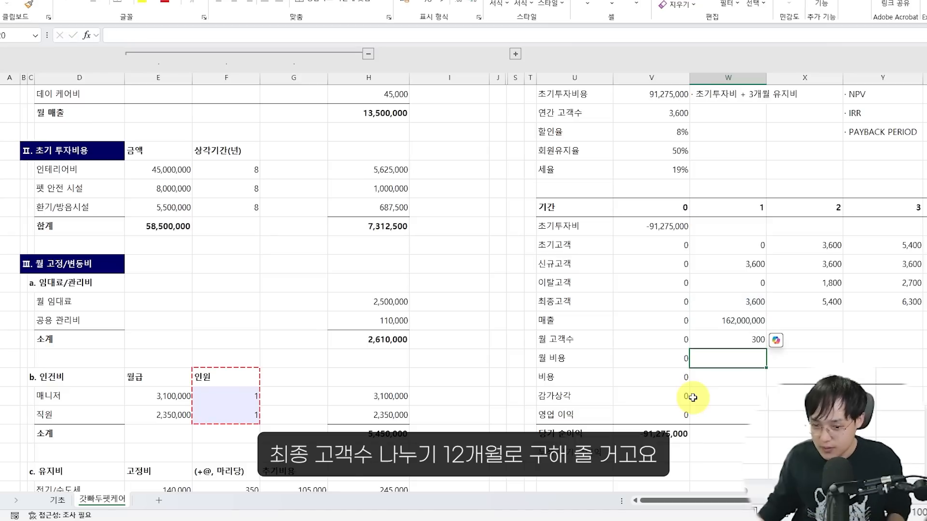
Step: Link the year 1 monthly cost in W20 to the total cost in the operating profit section, using =H40
{"action": "scroll", "coordinate": [672, 383], "scroll_direction": "down", "scroll_amount": 1, "text": "ctrl"}
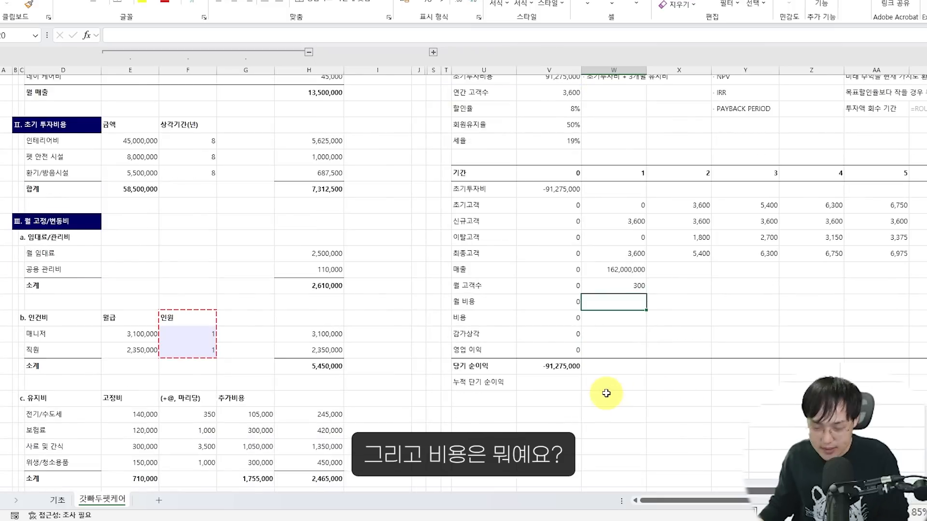
{"action": "type", "text": "="}
{"action": "scroll", "coordinate": [600, 201], "scroll_direction": "up", "scroll_amount": 1}
{"action": "left_click_drag", "start_coordinate": [284, 100], "coordinate": [341, 114]}
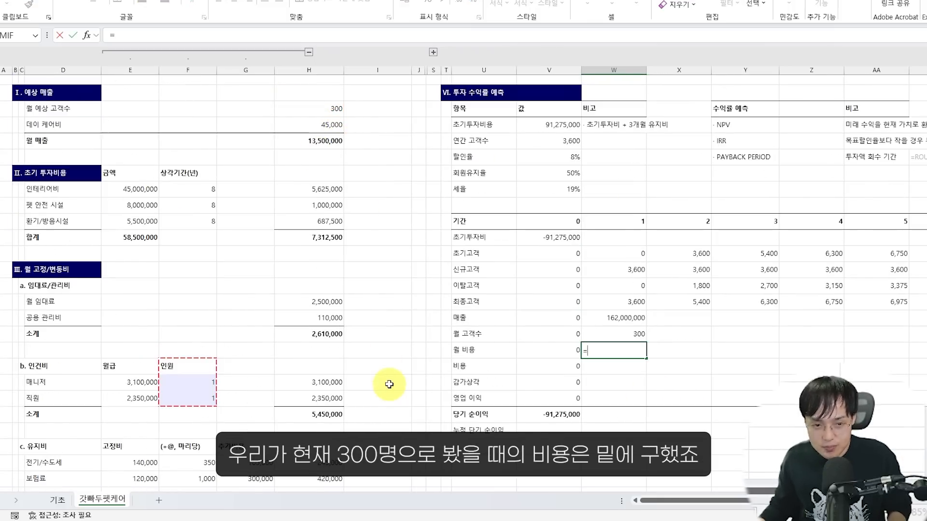
{"action": "scroll", "coordinate": [384, 383], "scroll_direction": "down", "scroll_amount": 7}
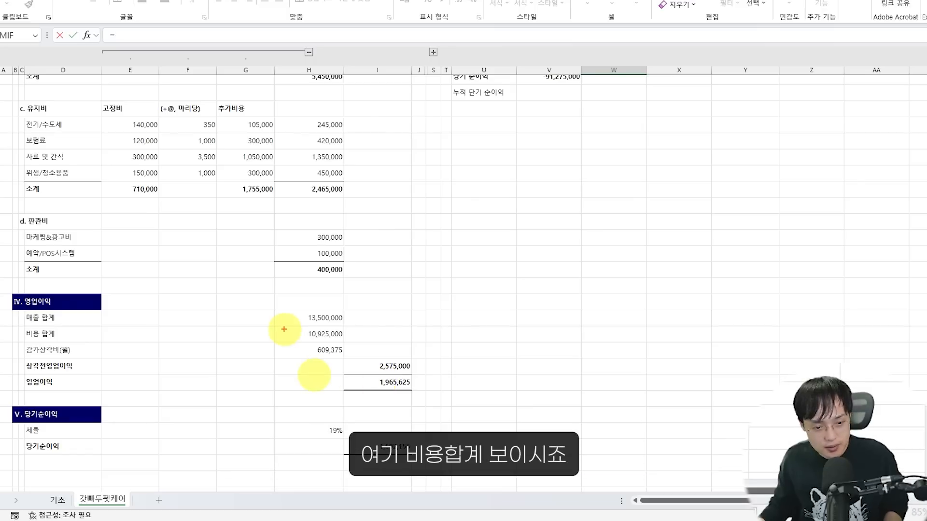
{"action": "left_click_drag", "start_coordinate": [274, 327], "coordinate": [343, 339]}
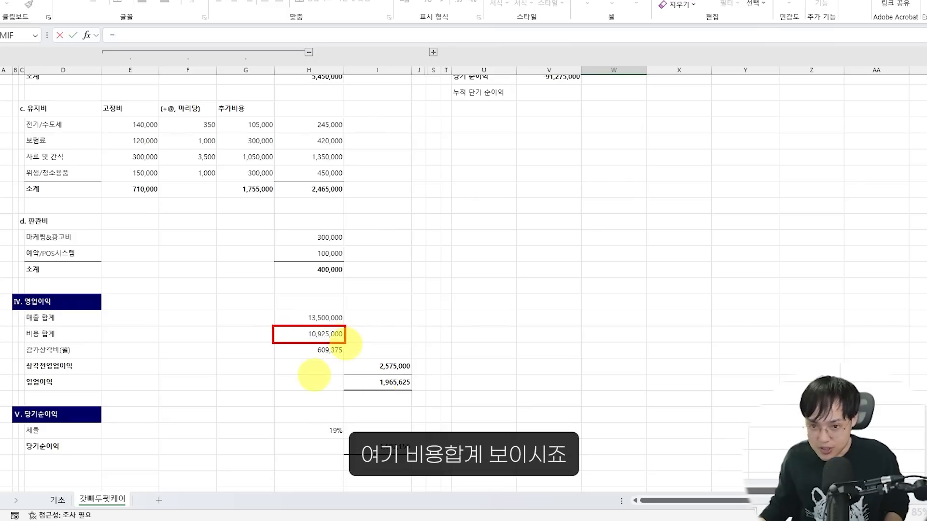
{"action": "scroll", "coordinate": [346, 344], "scroll_direction": "up", "scroll_amount": 5}
{"action": "left_click_drag", "start_coordinate": [580, 230], "coordinate": [650, 253]}
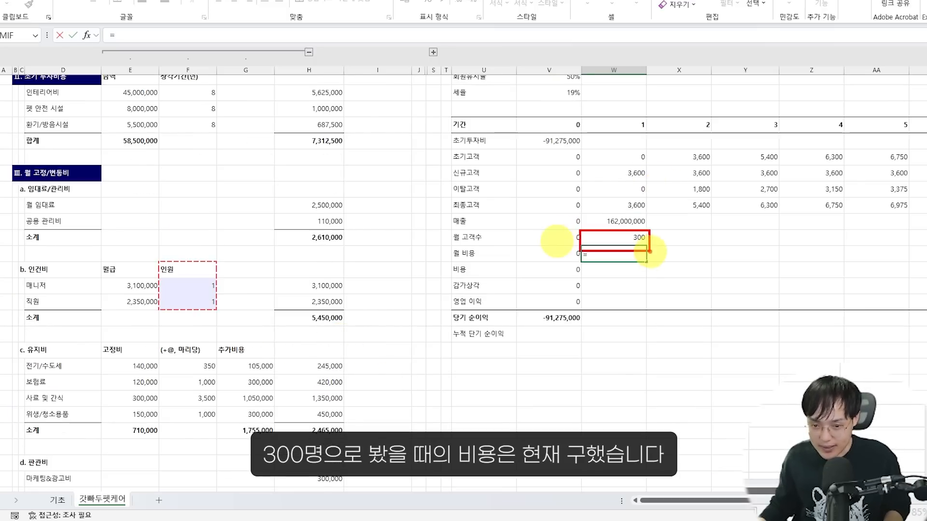
{"action": "scroll", "coordinate": [415, 317], "scroll_direction": "down", "scroll_amount": 5}
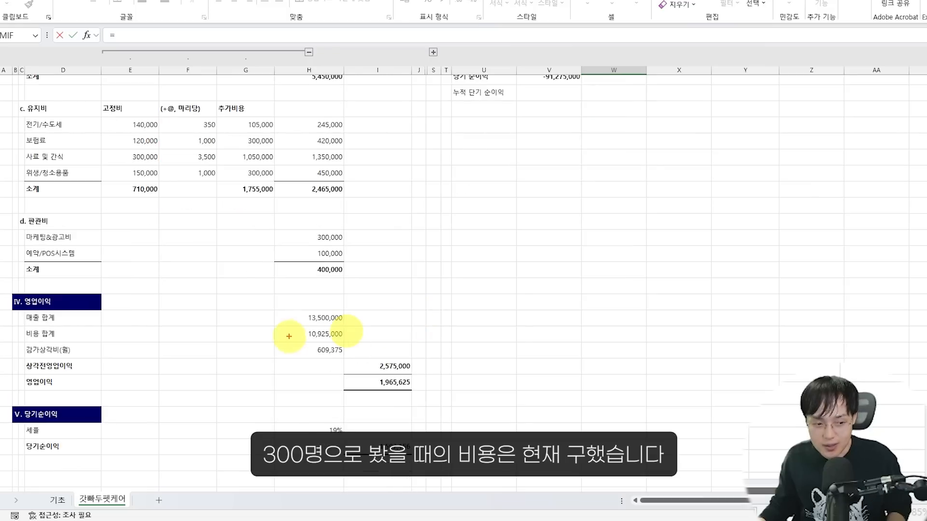
{"action": "left_click_drag", "start_coordinate": [274, 325], "coordinate": [337, 338]}
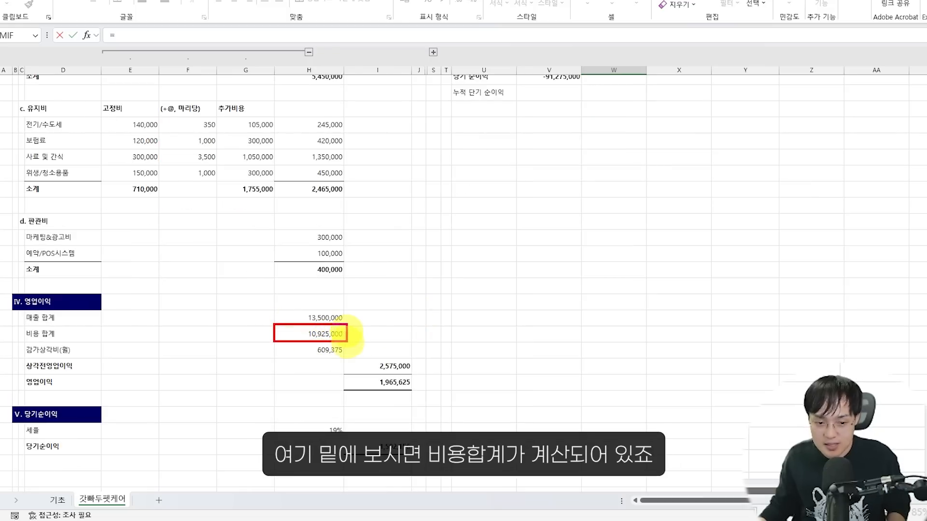
{"action": "scroll", "coordinate": [642, 160], "scroll_direction": "up", "scroll_amount": 4}
{"action": "scroll", "coordinate": [621, 234], "scroll_direction": "down", "scroll_amount": 3}
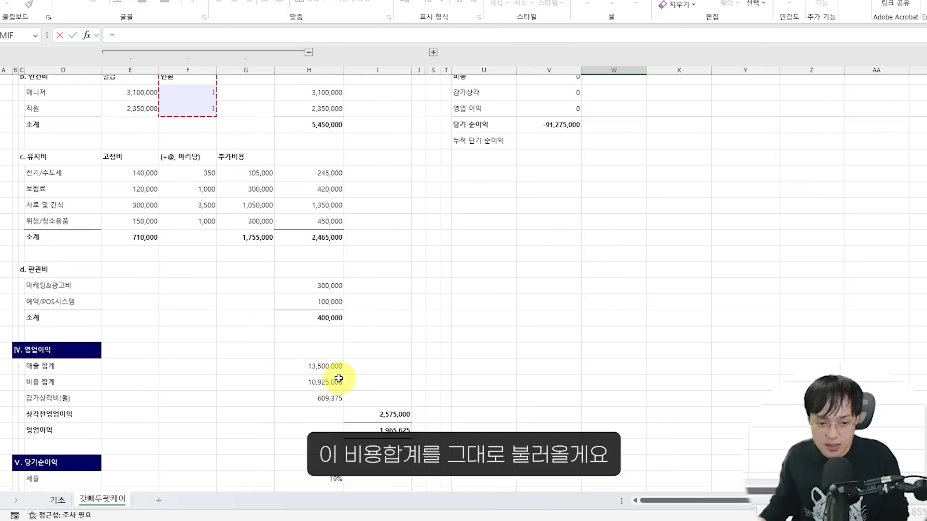
{"action": "scroll", "coordinate": [340, 379], "scroll_direction": "up", "scroll_amount": 2}
{"action": "scroll", "coordinate": [319, 401], "scroll_direction": "down", "scroll_amount": 1}
{"action": "left_click", "coordinate": [274, 428]}
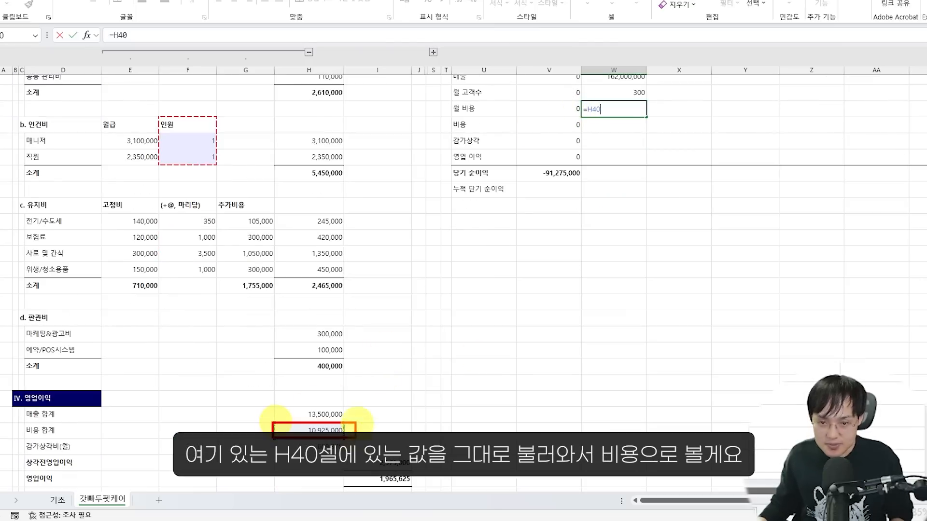
{"action": "scroll", "coordinate": [635, 149], "scroll_direction": "up", "scroll_amount": 1}
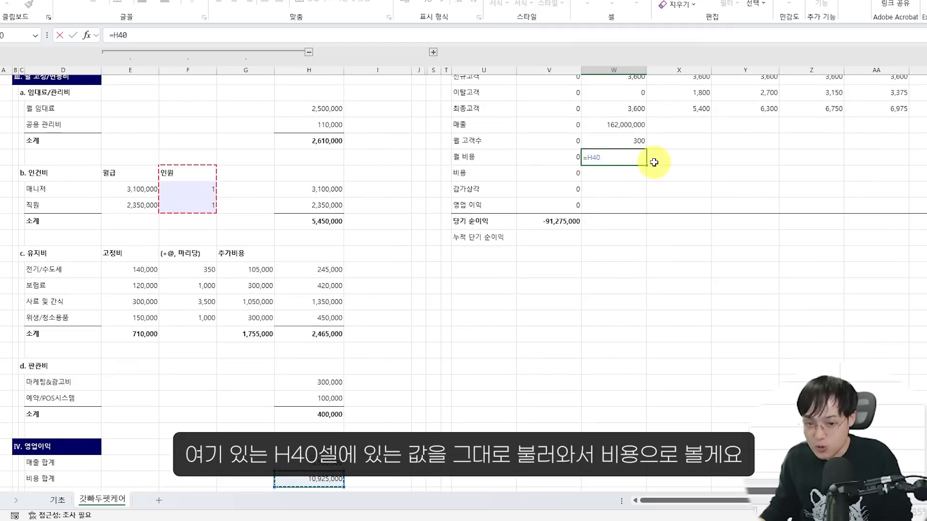
{"action": "key", "text": "Return"}
{"action": "scroll", "coordinate": [650, 175], "scroll_direction": "up", "scroll_amount": 3}
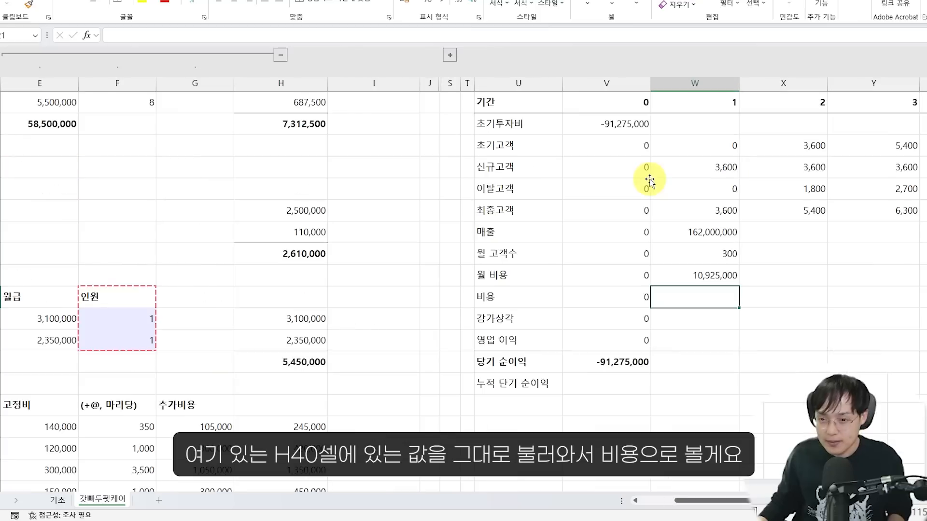
Step: Calculate the year 1 annual cost in W21 by multiplying the monthly cost by 12, using =W20*12
{"action": "scroll", "coordinate": [644, 191], "scroll_direction": "down", "scroll_amount": 1}
{"action": "left_click_drag", "start_coordinate": [652, 200], "coordinate": [734, 218]}
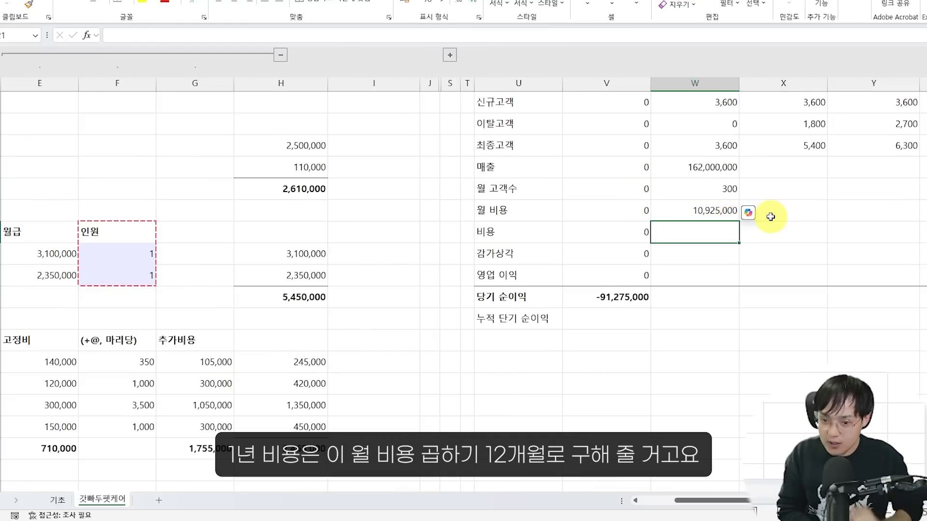
{"action": "type", "text": "="}
{"action": "key", "text": "Up"}
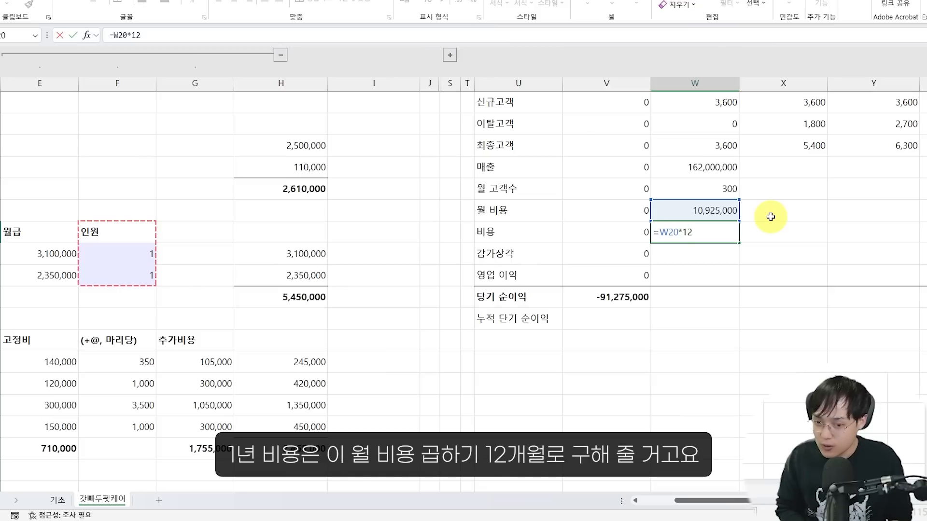
{"action": "key", "text": "Return"}
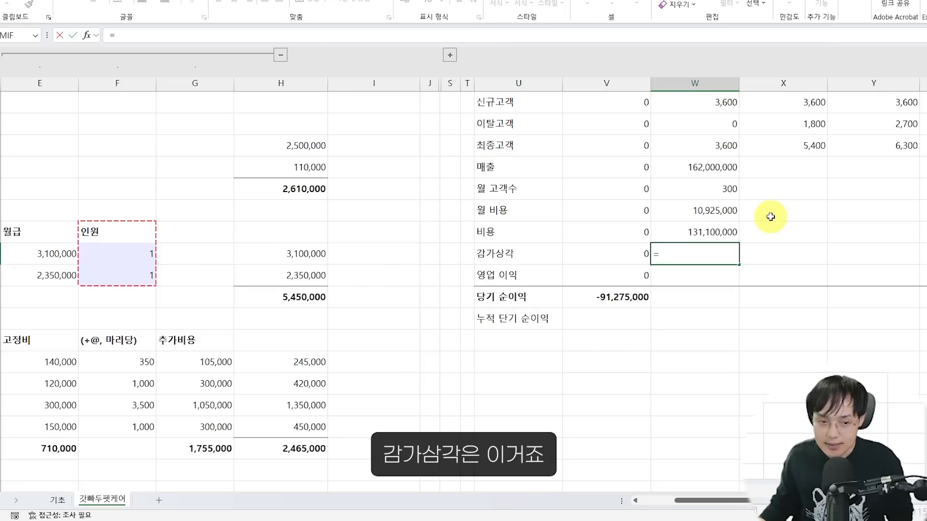
Step: Link the year 1 depreciation in W22 to the annual depreciation total of the initial investment section, using =H13
{"action": "scroll", "coordinate": [743, 218], "scroll_direction": "left", "scroll_amount": 3}
{"action": "scroll", "coordinate": [405, 292], "scroll_direction": "up", "scroll_amount": 4}
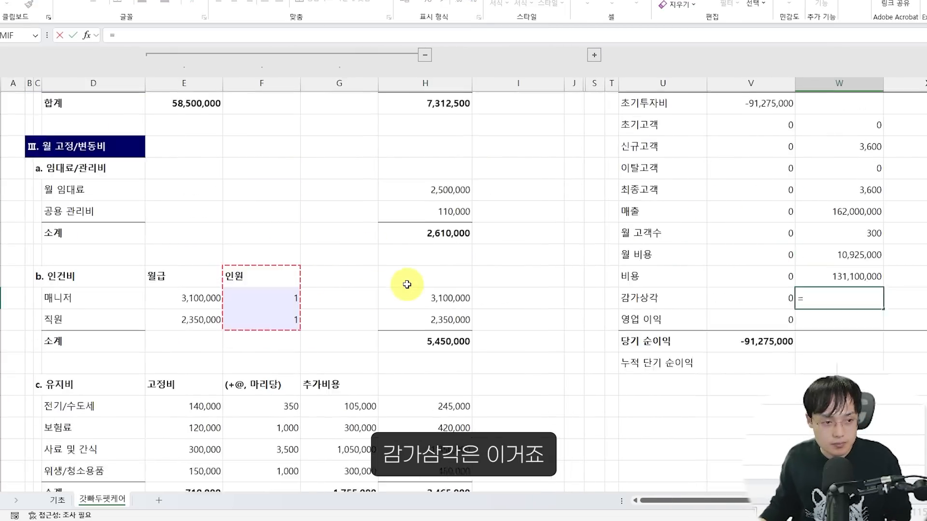
{"action": "left_click", "coordinate": [431, 309]}
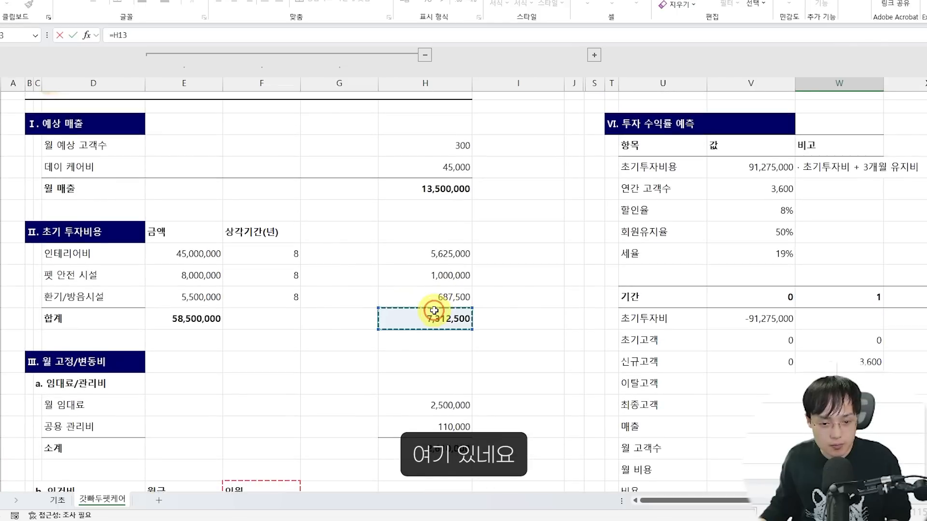
{"action": "scroll", "coordinate": [434, 299], "scroll_direction": "down", "scroll_amount": 1}
{"action": "left_click_drag", "start_coordinate": [378, 241], "coordinate": [469, 266]}
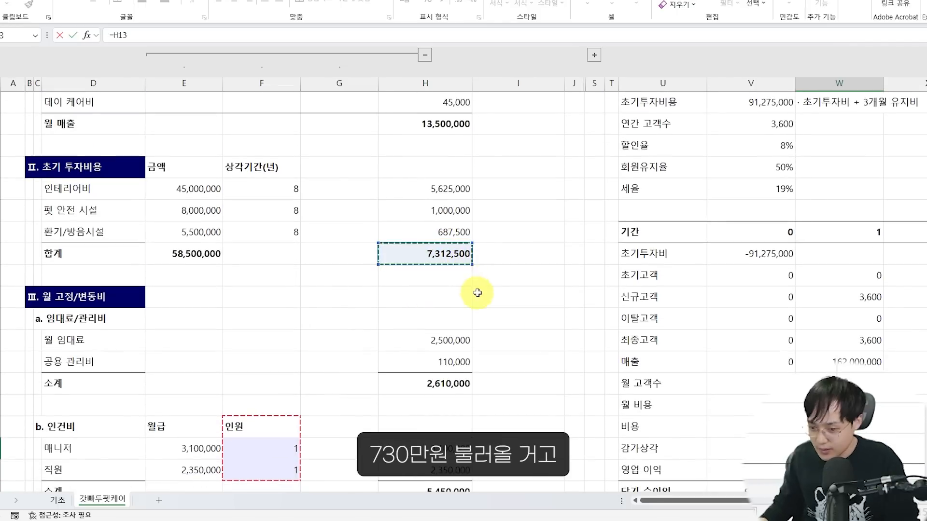
{"action": "key", "text": "Return"}
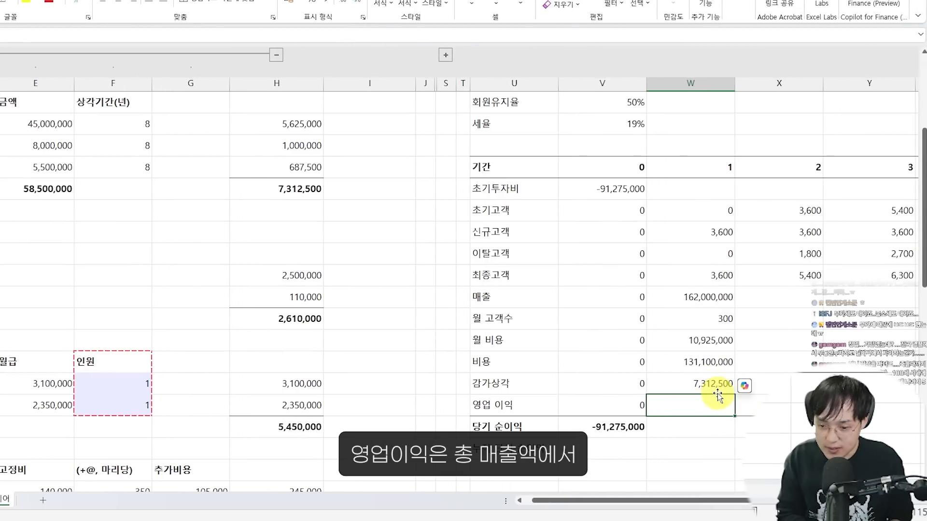
Step: Calculate the year 1 operating profit in W23 as revenue minus cost minus depreciation, using =W18-W21-W22
{"action": "left_click", "coordinate": [718, 296]}
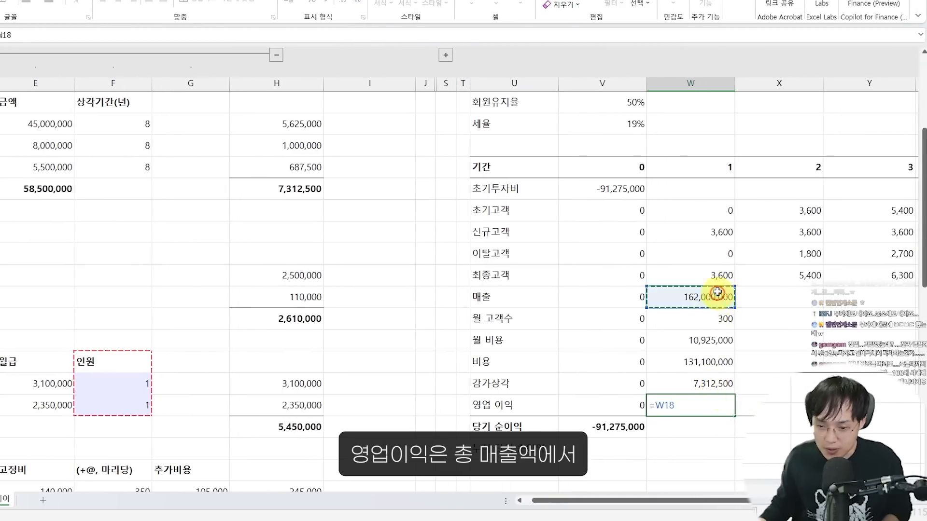
{"action": "scroll", "coordinate": [718, 289], "scroll_direction": "down", "scroll_amount": 1}
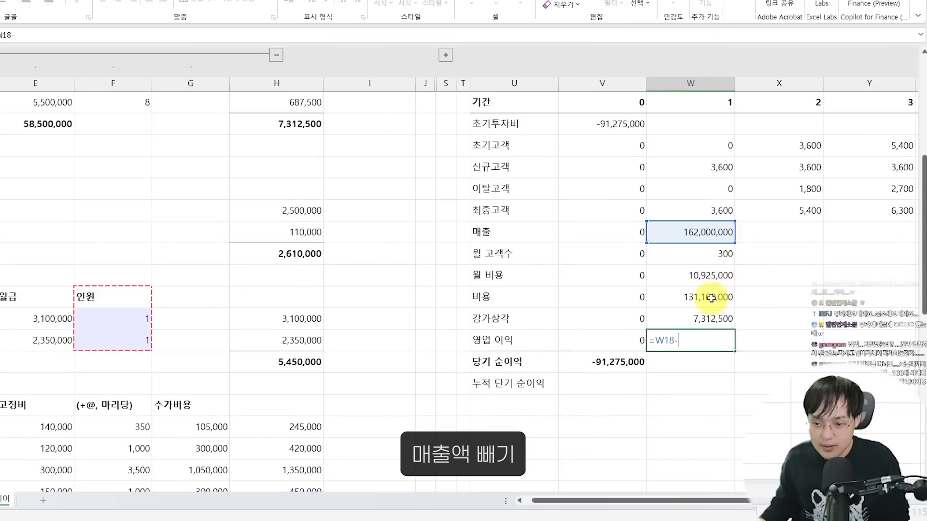
{"action": "left_click", "coordinate": [711, 298]}
{"action": "type", "text": "-"}
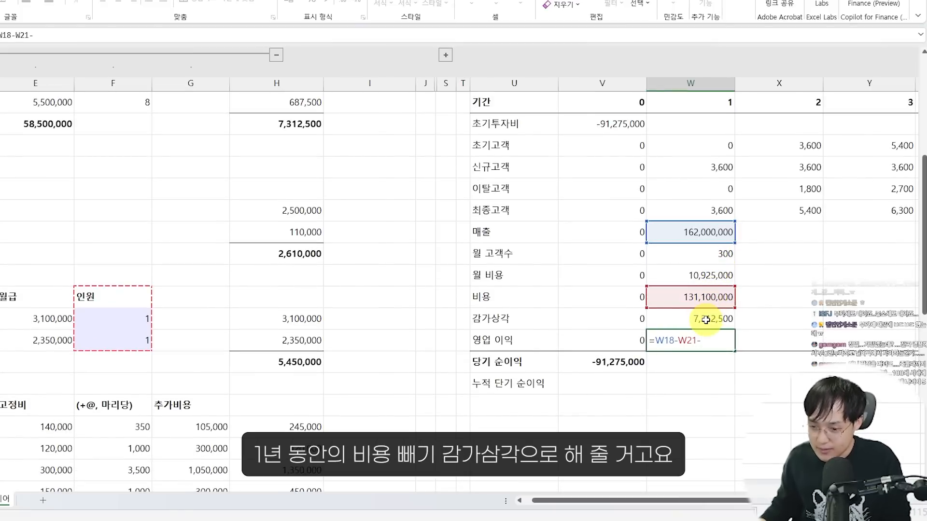
{"action": "left_click", "coordinate": [706, 320]}
{"action": "key", "text": "Return"}
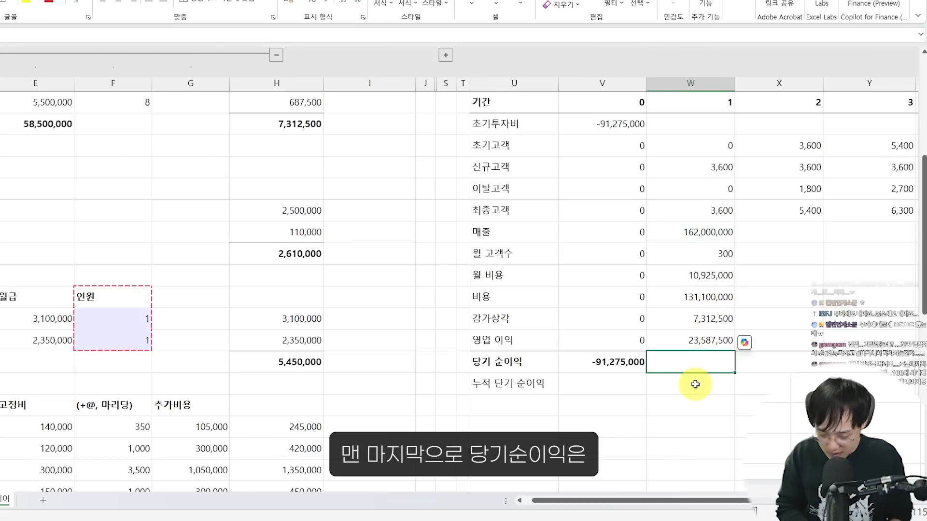
Step: Calculate the year 1 net income in W24 as operating profit after tax, using =W23*(1-V10)
{"action": "type", "text": "="}
{"action": "key", "text": "Up"}
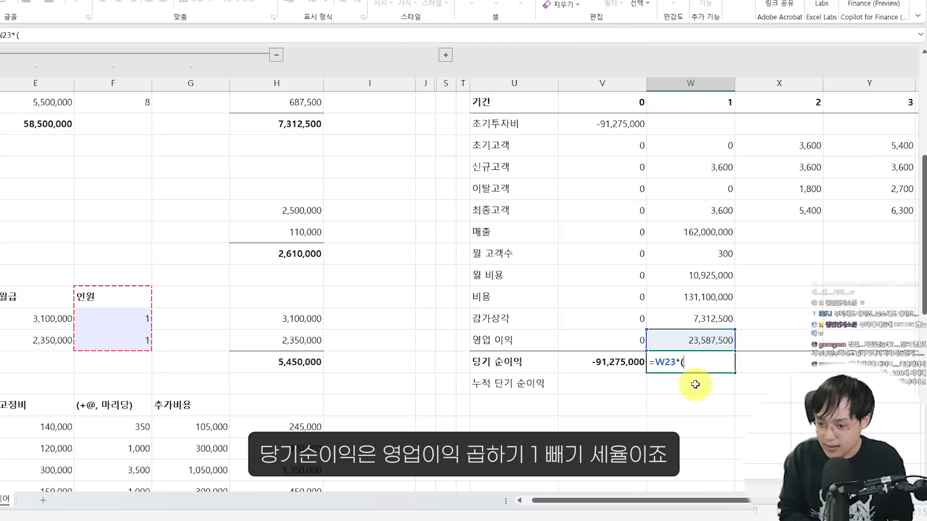
{"action": "scroll", "coordinate": [731, 303], "scroll_direction": "up", "scroll_amount": 2}
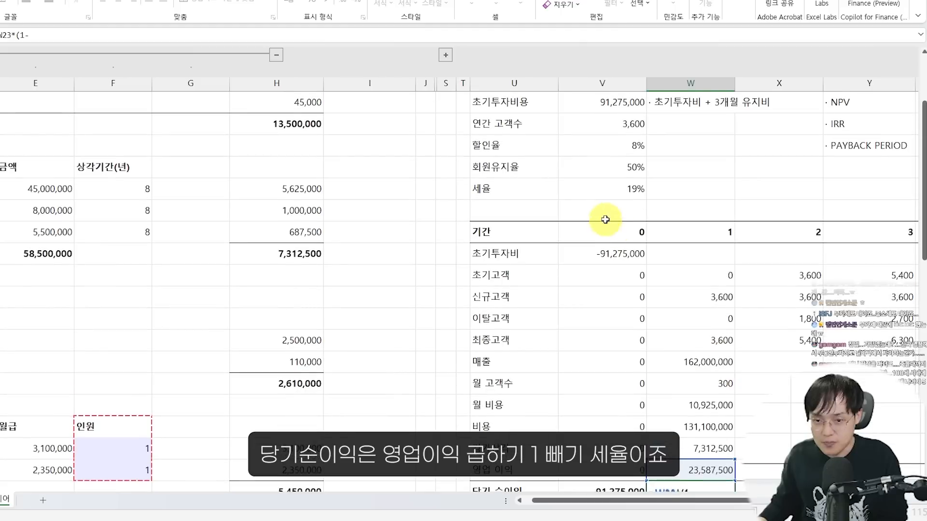
{"action": "left_click", "coordinate": [605, 187]}
{"action": "scroll", "coordinate": [611, 195], "scroll_direction": "down", "scroll_amount": 2}
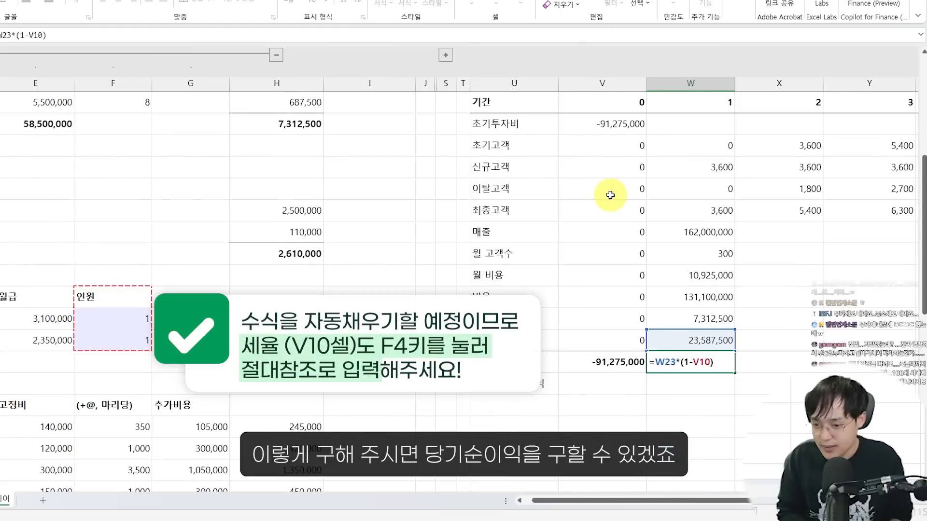
{"action": "key", "text": "Return"}
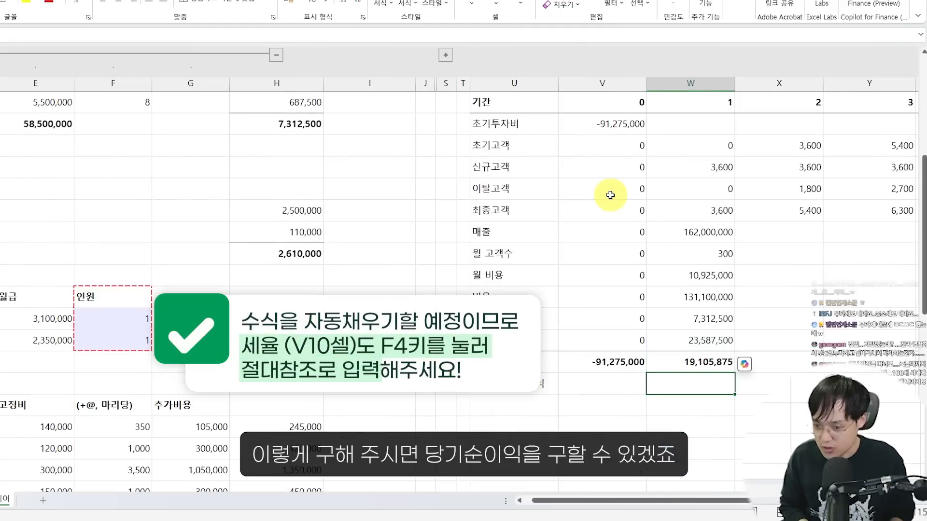
Step: Fill the year 1 formulas in W14 to W24 across through year 8 in column AD
{"action": "scroll", "coordinate": [610, 195], "scroll_direction": "down", "scroll_amount": 1}
{"action": "left_click", "coordinate": [600, 226]}
{"action": "scroll", "coordinate": [600, 226], "scroll_direction": "right", "scroll_amount": 1}
{"action": "left_click_drag", "start_coordinate": [488, 133], "coordinate": [497, 339]}
{"action": "left_click_drag", "start_coordinate": [482, 150], "coordinate": [505, 340]}
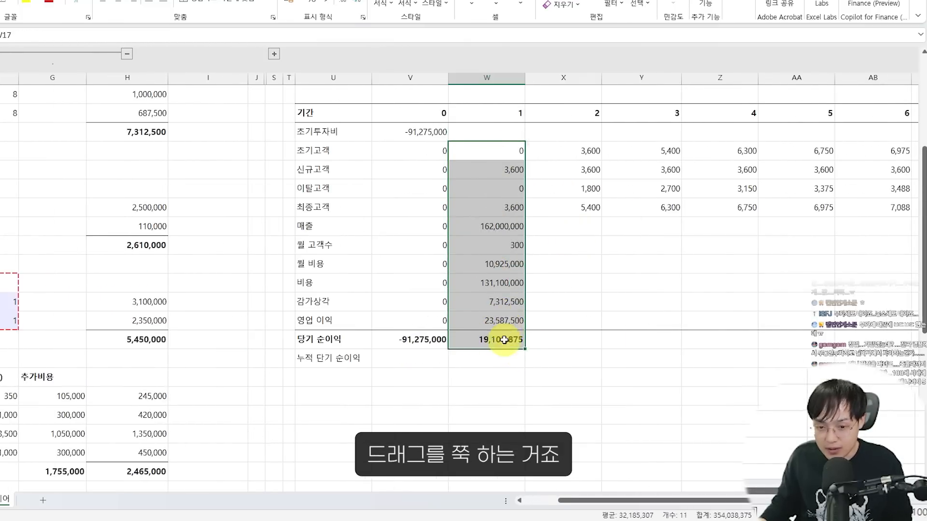
{"action": "scroll", "coordinate": [423, 360], "scroll_direction": "right", "scroll_amount": 2}
{"action": "left_click_drag", "start_coordinate": [390, 349], "coordinate": [898, 337]}
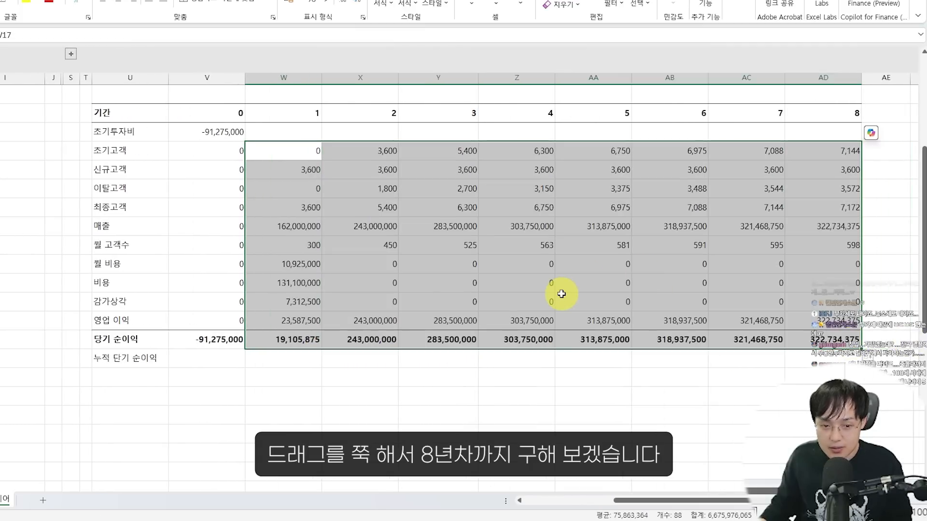
Step: Change the year 1 depreciation in W22 to the absolute reference =$H$13 and fill it across through year 8 in column AD
{"action": "left_click", "coordinate": [320, 301]}
{"action": "scroll", "coordinate": [314, 327], "scroll_direction": "left", "scroll_amount": 2}
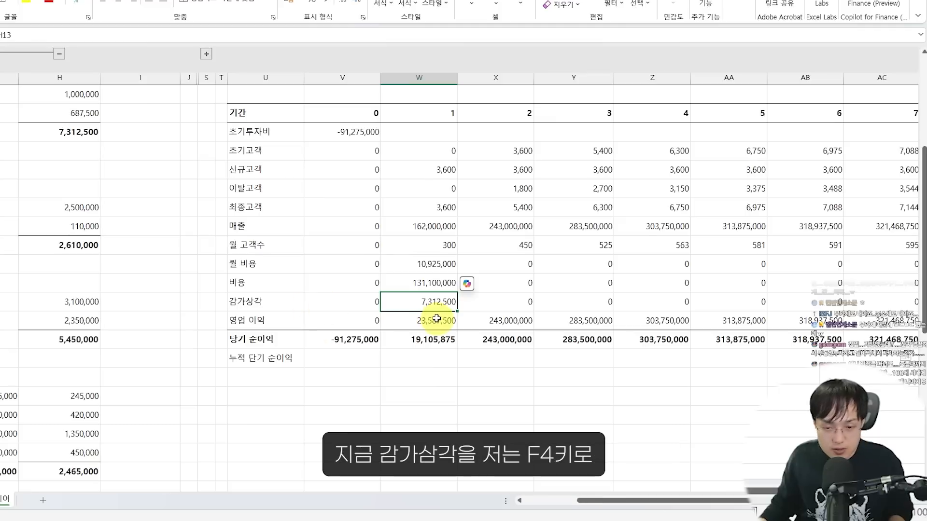
{"action": "double_click", "coordinate": [434, 303]}
{"action": "scroll", "coordinate": [449, 305], "scroll_direction": "left", "scroll_amount": 1}
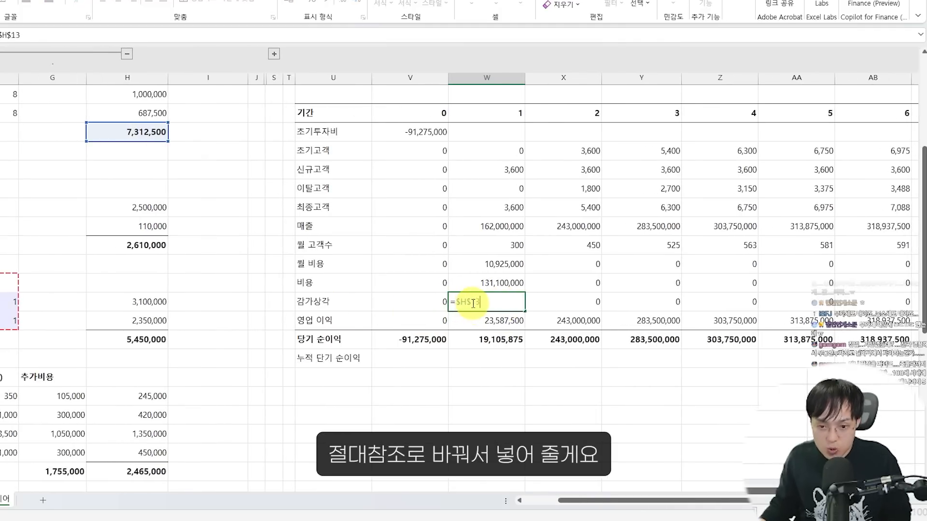
{"action": "key", "text": "F4"}
{"action": "key", "text": "ctrl+Return"}
{"action": "left_click_drag", "start_coordinate": [525, 313], "coordinate": [849, 304]}
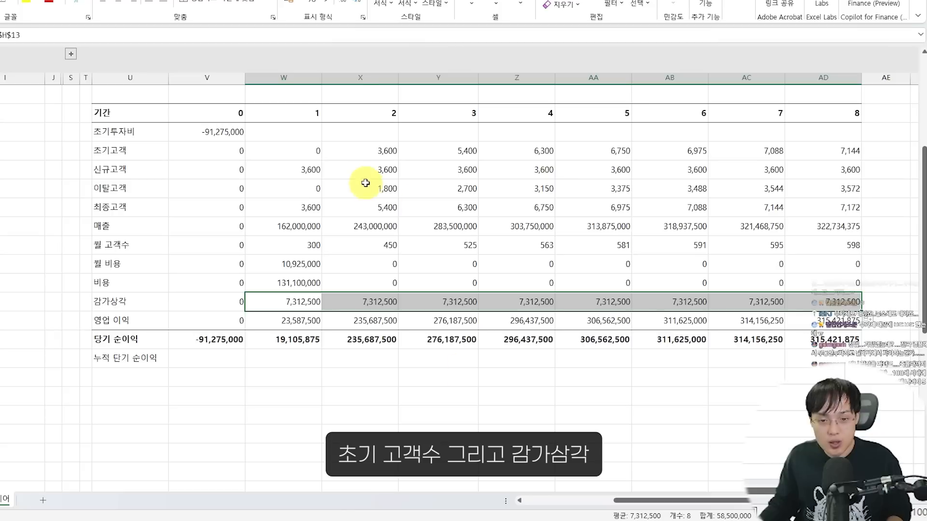
{"action": "left_click_drag", "start_coordinate": [334, 137], "coordinate": [378, 213]}
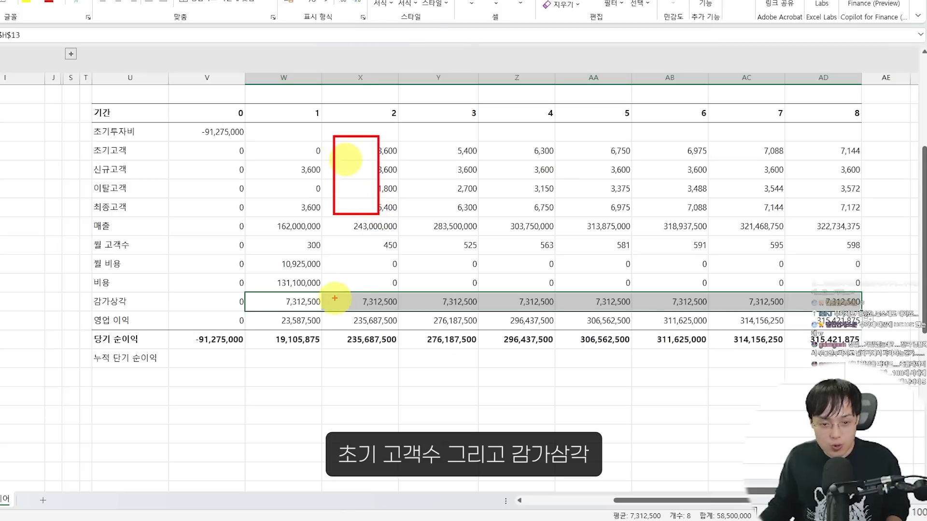
{"action": "left_click_drag", "start_coordinate": [329, 296], "coordinate": [375, 310]}
{"action": "mouse_move", "coordinate": [313, 232]}
{"action": "left_mouse_down"}
{"action": "mouse_move", "coordinate": [545, 268]}
{"action": "mouse_move", "coordinate": [670, 254]}
{"action": "left_mouse_up"}
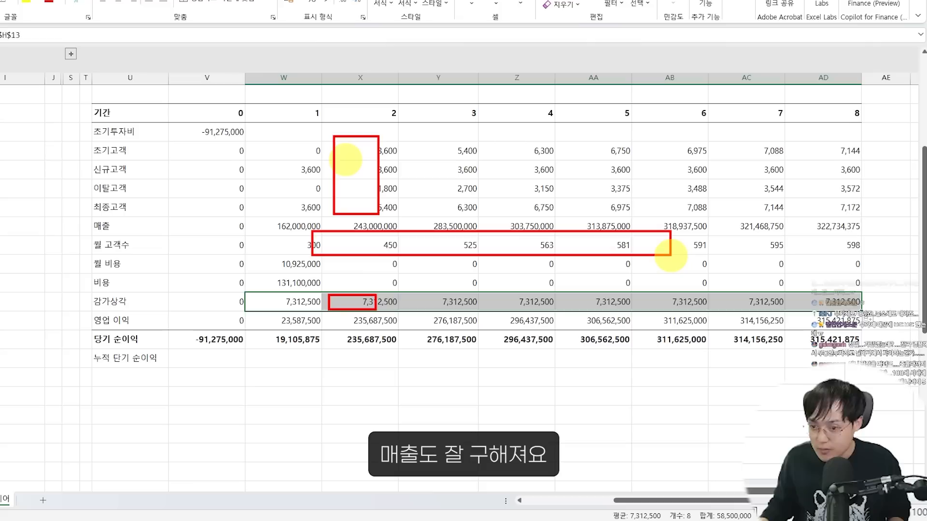
{"action": "left_click_drag", "start_coordinate": [636, 215], "coordinate": [711, 236]}
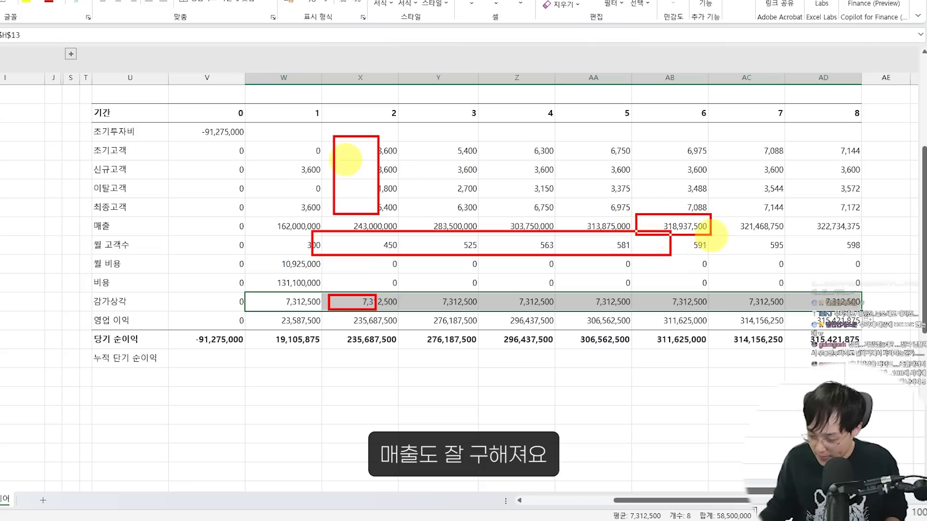
{"action": "key", "text": "Escape"}
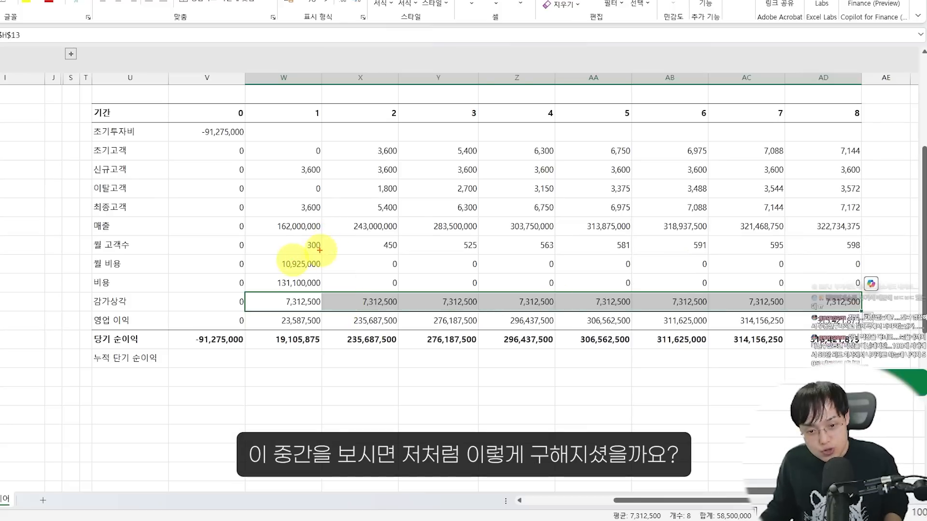
{"action": "mouse_move", "coordinate": [319, 257]}
{"action": "left_mouse_down"}
{"action": "mouse_move", "coordinate": [849, 317]}
{"action": "mouse_move", "coordinate": [861, 276]}
{"action": "mouse_move", "coordinate": [828, 265]}
{"action": "mouse_move", "coordinate": [863, 274]}
{"action": "left_mouse_up"}
{"action": "left_click_drag", "start_coordinate": [649, 259], "coordinate": [664, 251]}
{"action": "key", "text": "Escape"}
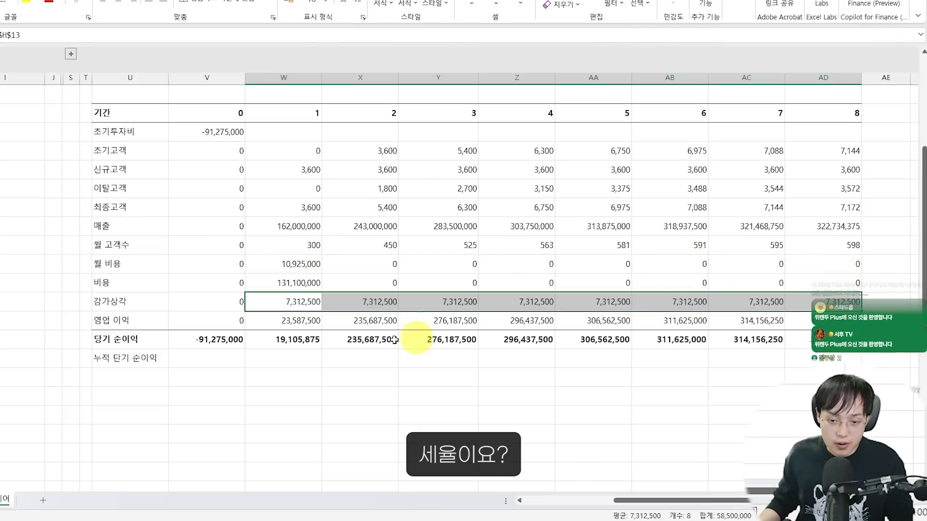
Step: Make the tax rate in W24 absolute with =W23*(1-$V$10) and fill net income across through year 8 in column AD
{"action": "double_click", "coordinate": [287, 338]}
{"action": "scroll", "coordinate": [265, 312], "scroll_direction": "up", "scroll_amount": 2}
{"action": "scroll", "coordinate": [266, 313], "scroll_direction": "down", "scroll_amount": 2}
{"action": "left_click", "coordinate": [297, 340]}
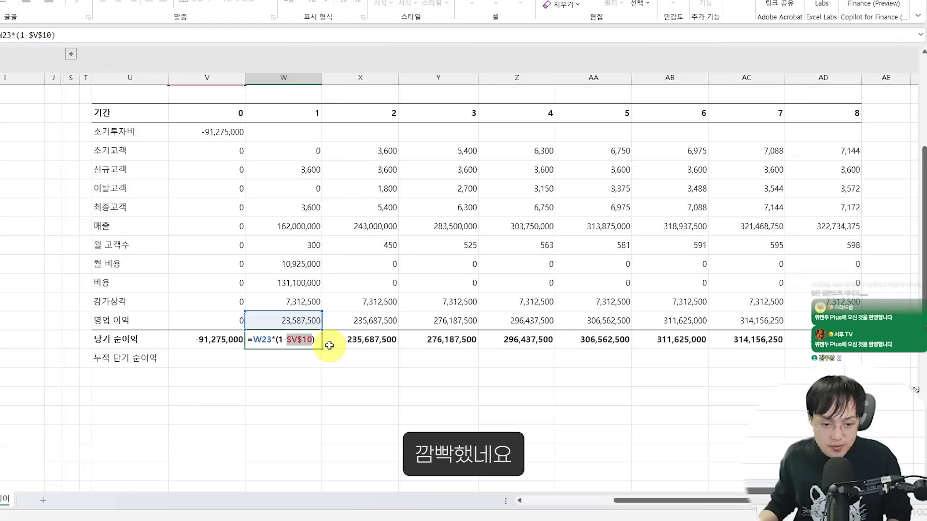
{"action": "key", "text": "Return"}
{"action": "left_click", "coordinate": [316, 344]}
{"action": "left_click_drag", "start_coordinate": [322, 349], "coordinate": [818, 356]}
{"action": "left_click", "coordinate": [374, 341]}
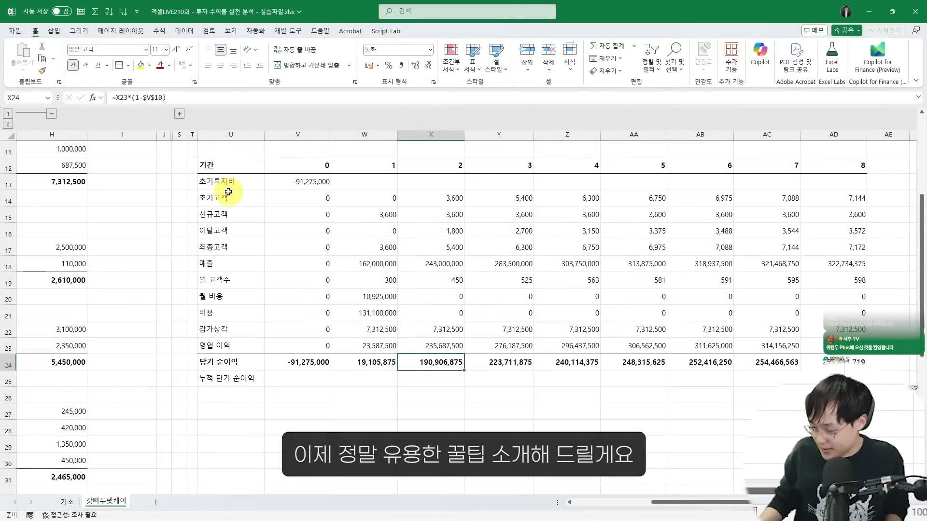
Step: Examine the monthly customer and monthly cost rows of the forecast, checking the formula in X20
{"action": "left_click", "coordinate": [427, 297]}
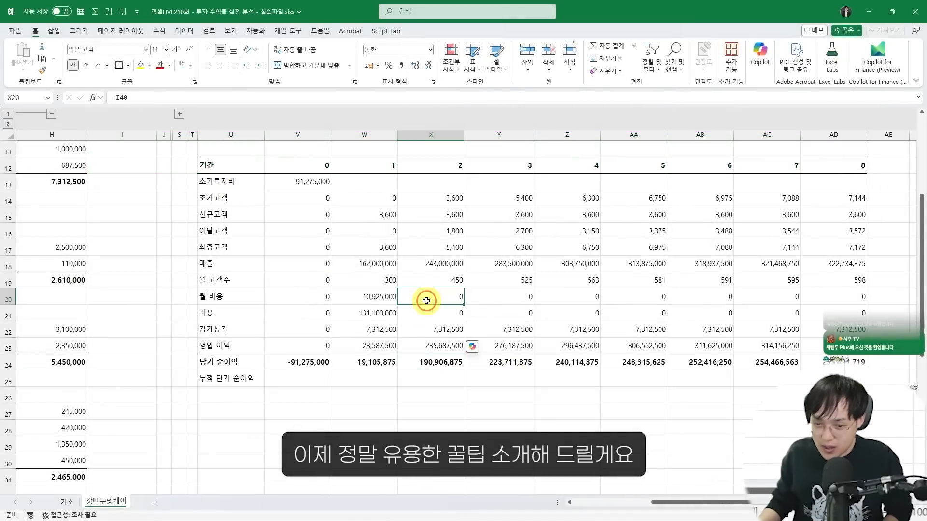
{"action": "scroll", "coordinate": [439, 317], "scroll_direction": "up", "scroll_amount": 1, "text": "ctrl"}
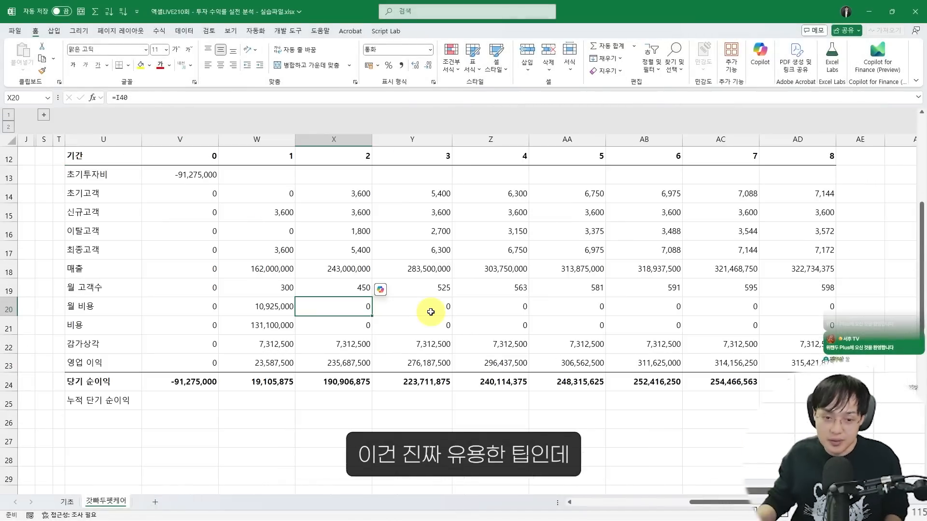
{"action": "scroll", "coordinate": [431, 312], "scroll_direction": "down", "scroll_amount": 2, "text": "ctrl"}
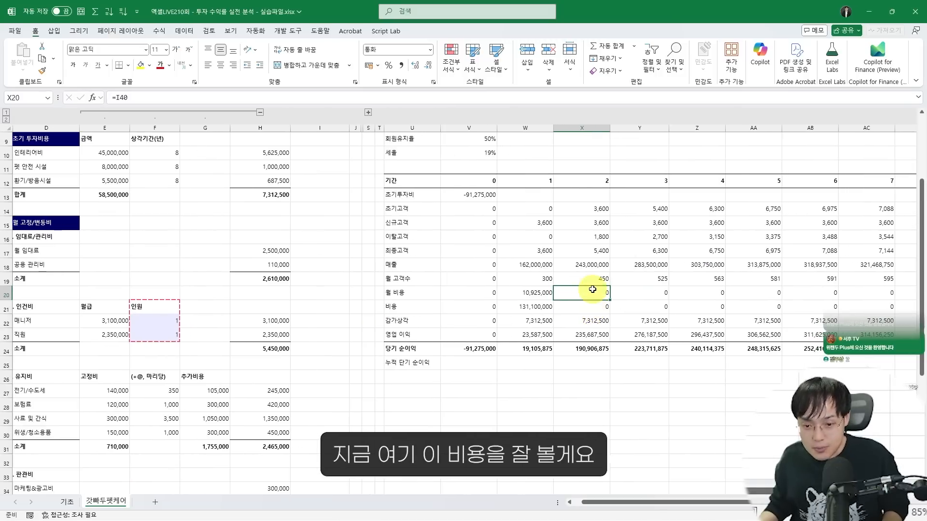
{"action": "scroll", "coordinate": [589, 289], "scroll_direction": "right", "scroll_amount": 1}
{"action": "left_click_drag", "start_coordinate": [469, 273], "coordinate": [889, 299]}
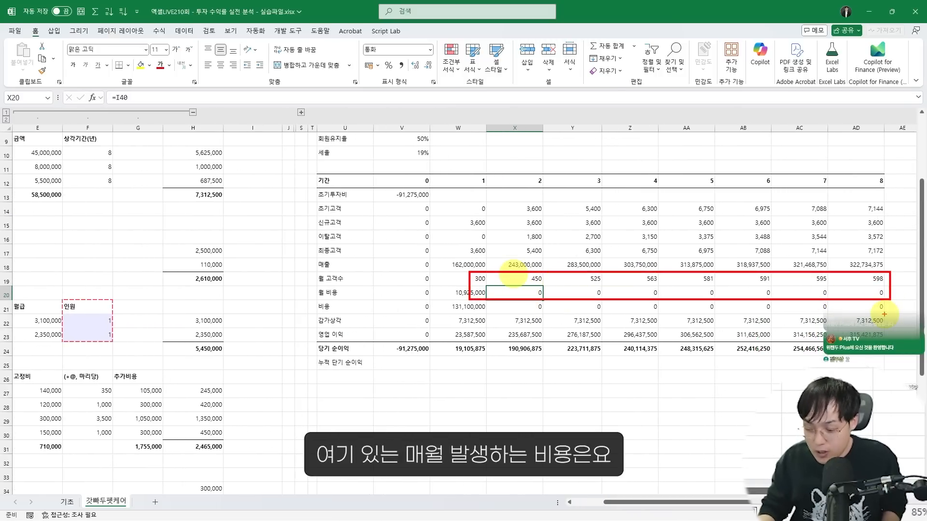
{"action": "key", "text": "Escape"}
{"action": "key", "text": "ctrl+2"}
{"action": "left_click_drag", "start_coordinate": [517, 312], "coordinate": [526, 315]}
{"action": "mouse_move", "coordinate": [584, 310]}
{"action": "left_mouse_down"}
{"action": "mouse_move", "coordinate": [557, 300]}
{"action": "mouse_move", "coordinate": [582, 329]}
{"action": "left_mouse_up"}
{"action": "key", "text": "Escape"}
Step: Trace how expected monthly customers in H5 affects staff headcount, per-pet extra costs and total cost in H40
{"action": "scroll", "coordinate": [575, 281], "scroll_direction": "up", "scroll_amount": 3}
{"action": "scroll", "coordinate": [575, 281], "scroll_direction": "left", "scroll_amount": 2}
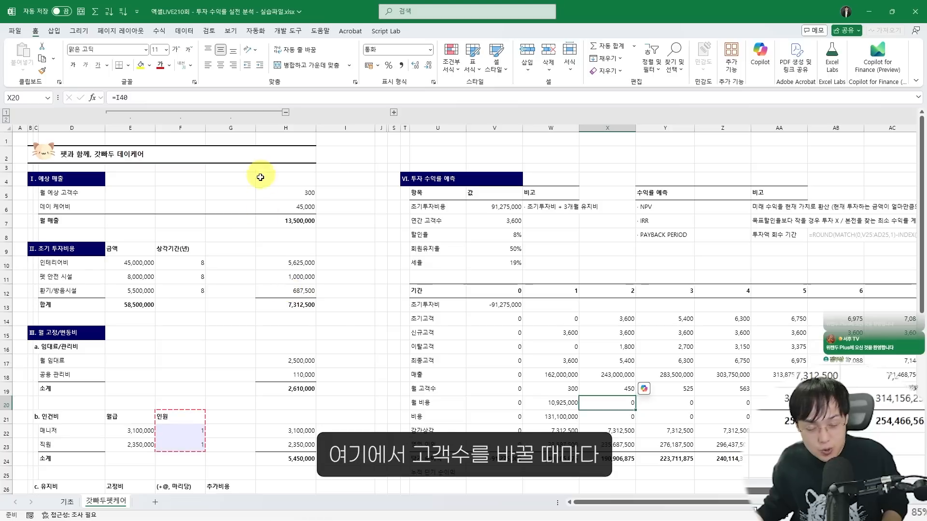
{"action": "left_click_drag", "start_coordinate": [257, 186], "coordinate": [315, 202]}
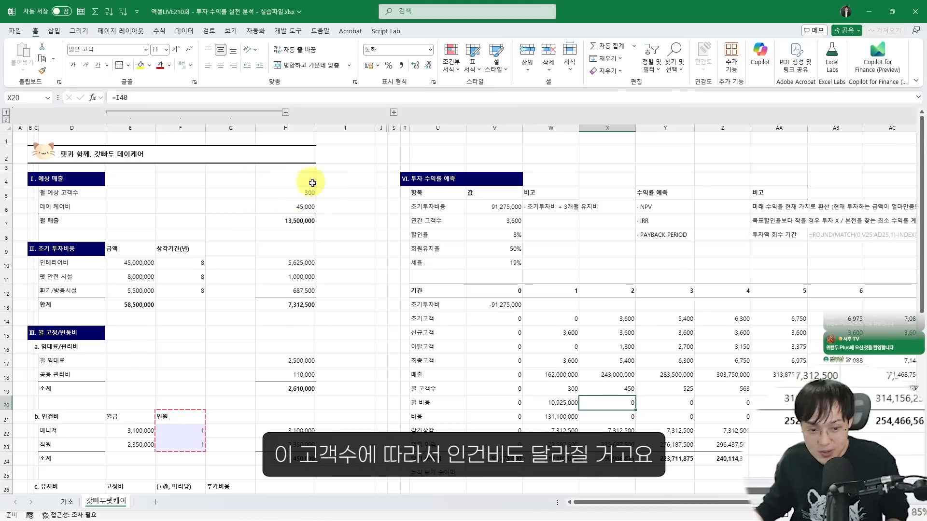
{"action": "key", "text": "Escape"}
{"action": "scroll", "coordinate": [331, 222], "scroll_direction": "down", "scroll_amount": 3}
{"action": "left_click_drag", "start_coordinate": [156, 295], "coordinate": [223, 323]}
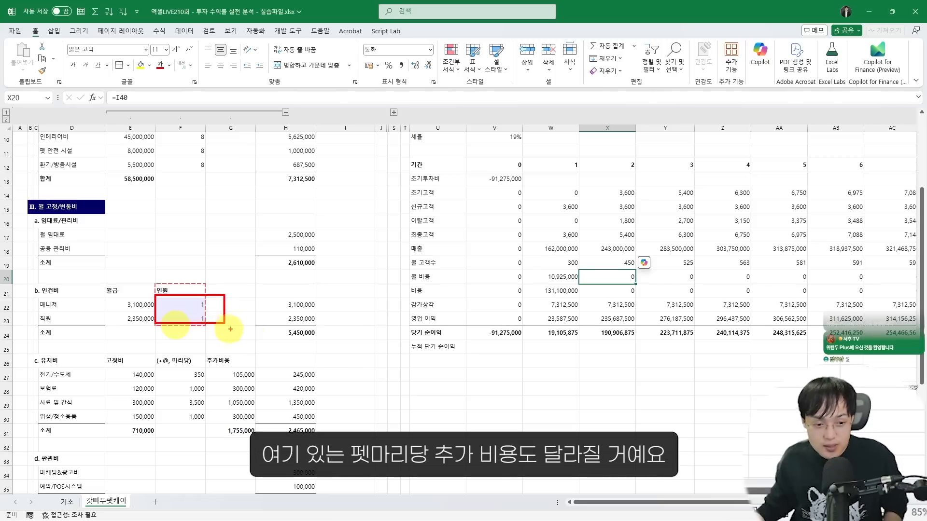
{"action": "key", "text": "Escape"}
{"action": "scroll", "coordinate": [152, 322], "scroll_direction": "down", "scroll_amount": 2}
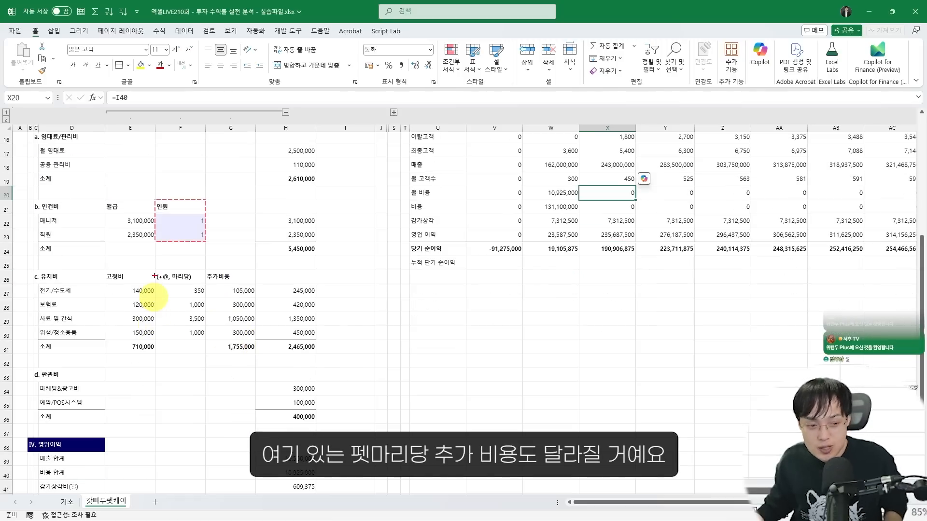
{"action": "left_click_drag", "start_coordinate": [164, 263], "coordinate": [258, 350]}
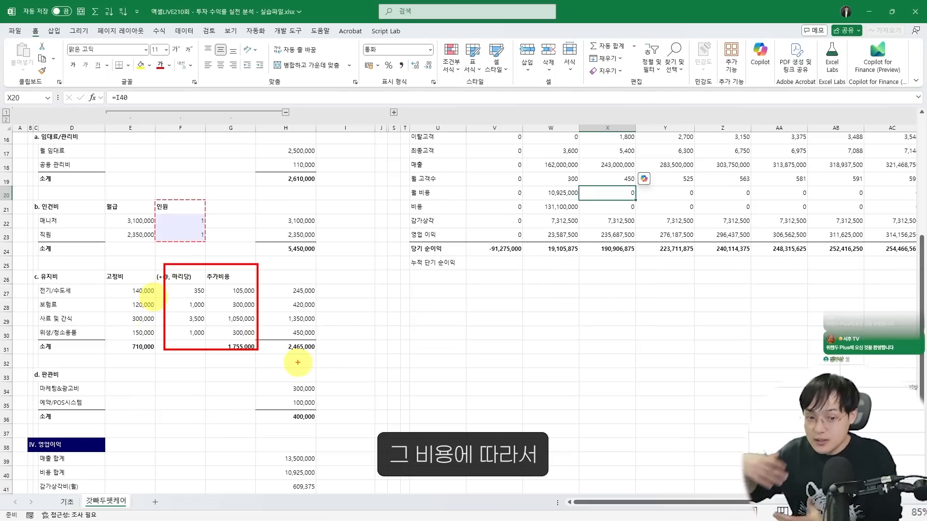
{"action": "scroll", "coordinate": [297, 362], "scroll_direction": "down", "scroll_amount": 2}
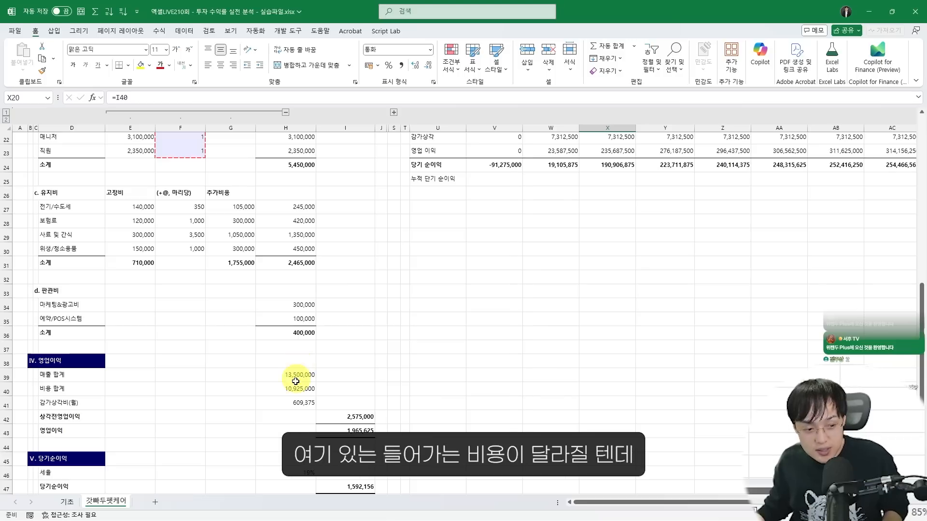
{"action": "left_click_drag", "start_coordinate": [258, 381], "coordinate": [317, 394]}
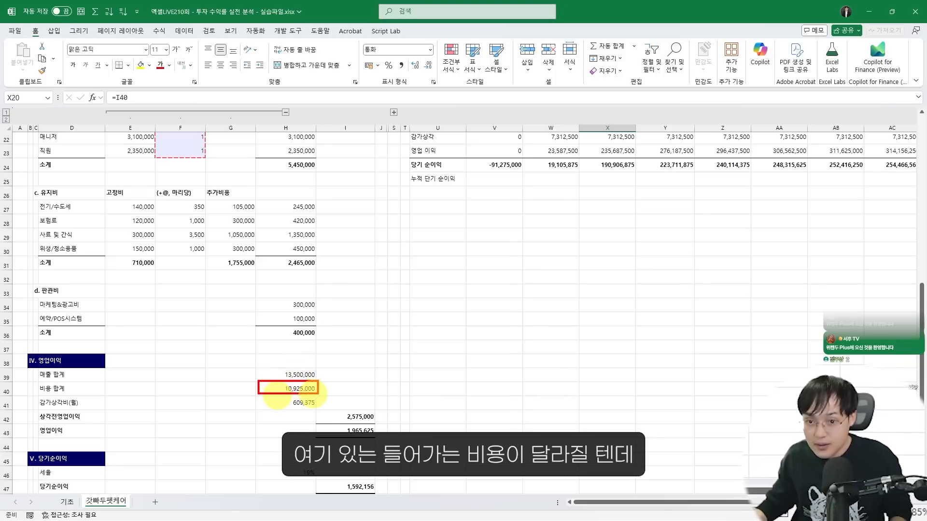
Step: Compare the monthly cost row with the final customer row from year 2 onward
{"action": "scroll", "coordinate": [360, 337], "scroll_direction": "up", "scroll_amount": 4}
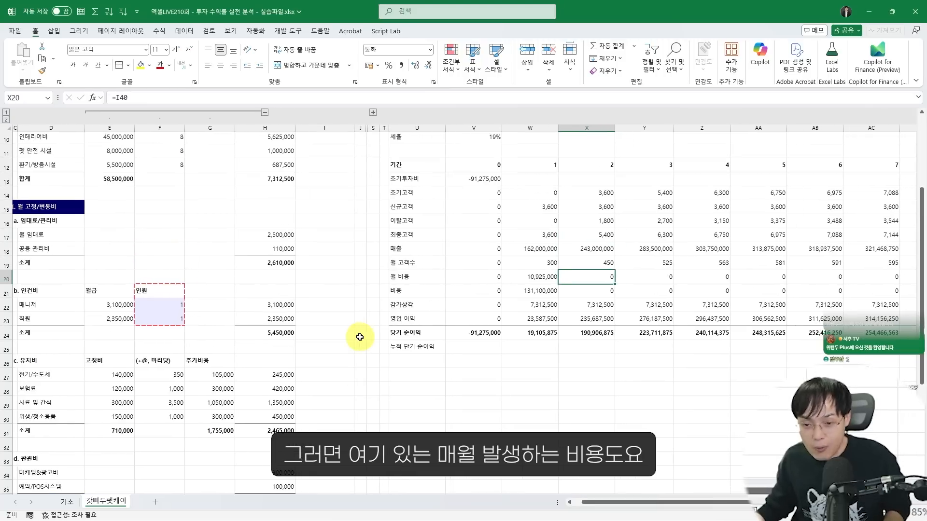
{"action": "left_click_drag", "start_coordinate": [554, 271], "coordinate": [851, 289]}
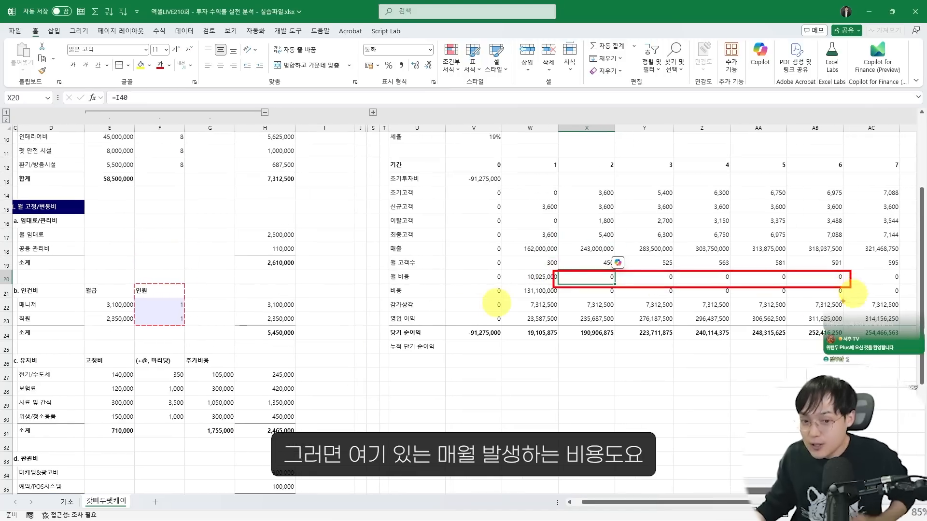
{"action": "left_click_drag", "start_coordinate": [561, 224], "coordinate": [876, 237]}
{"action": "left_click_drag", "start_coordinate": [564, 269], "coordinate": [575, 264]}
{"action": "left_click_drag", "start_coordinate": [638, 270], "coordinate": [763, 265]}
{"action": "left_click_drag", "start_coordinate": [820, 273], "coordinate": [829, 272]}
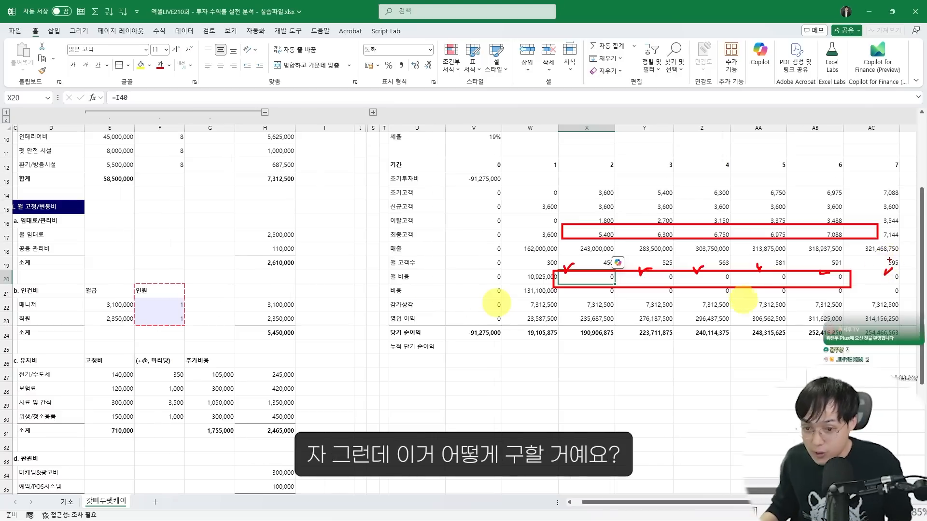
{"action": "key", "text": "Escape"}
{"action": "scroll", "coordinate": [521, 404], "scroll_direction": "left", "scroll_amount": 1}
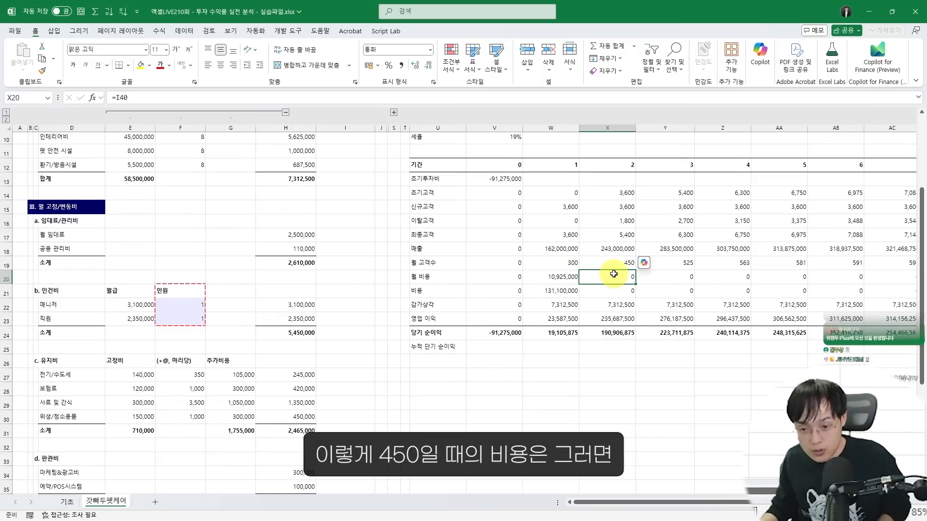
Step: Clear the year 2 monthly cost in X20
{"action": "scroll", "coordinate": [613, 274], "scroll_direction": "up", "scroll_amount": 2}
{"action": "key", "text": "Delete"}
Step: Set the expected monthly customers in H5 to 450 and check the total cost in H40
{"action": "left_click", "coordinate": [313, 150]}
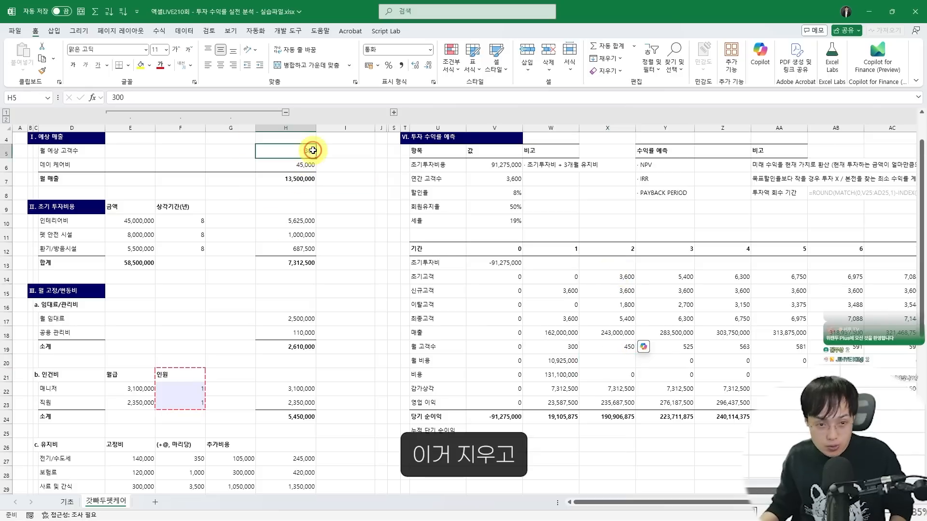
{"action": "type", "text": "450"}
{"action": "key", "text": "Return"}
{"action": "scroll", "coordinate": [383, 221], "scroll_direction": "down", "scroll_amount": 6}
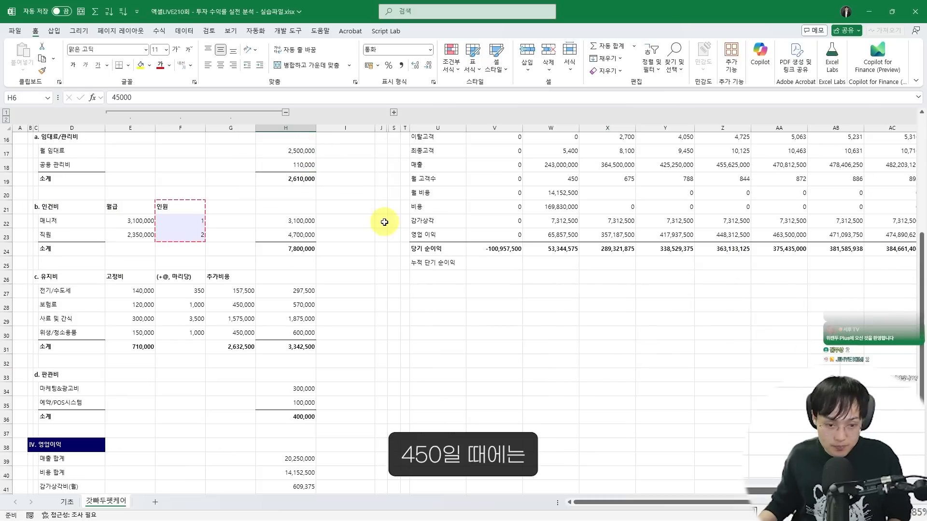
{"action": "left_click", "coordinate": [300, 392]}
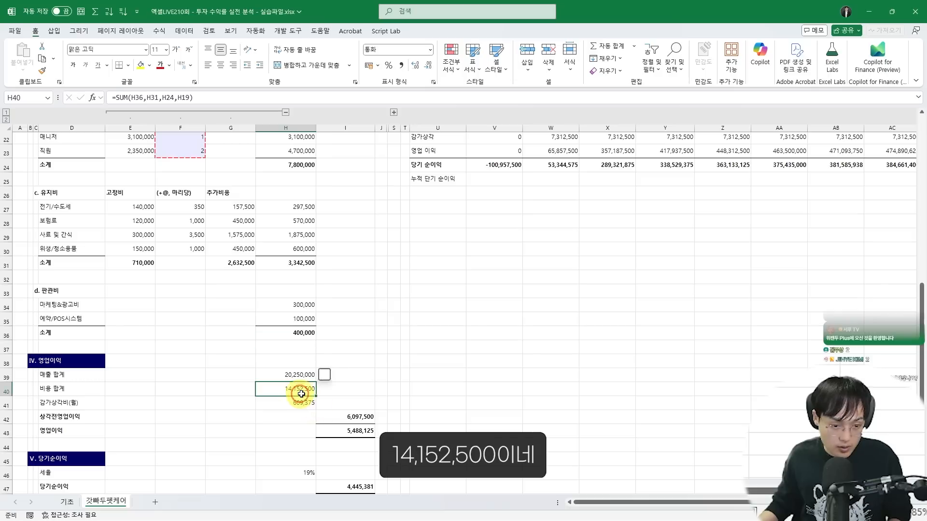
Step: Enter 1415200 as the year 2 monthly cost in X20
{"action": "scroll", "coordinate": [556, 385], "scroll_direction": "up", "scroll_amount": 1}
{"action": "left_click", "coordinate": [607, 153]}
{"action": "scroll", "coordinate": [605, 155], "scroll_direction": "up", "scroll_amount": 1}
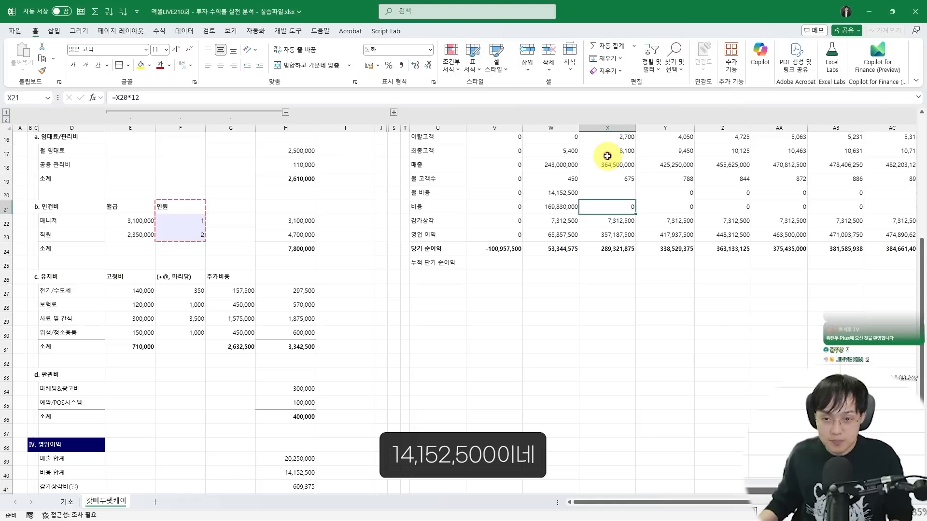
{"action": "type", "text": "1,415,"}
{"action": "type", "text": "20"}
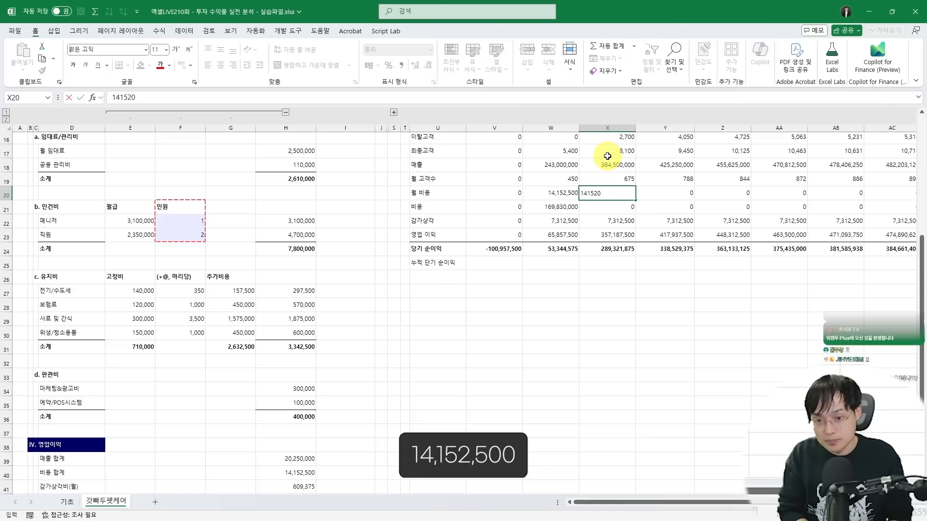
{"action": "type", "text": "0"}
{"action": "key", "text": "Return"}
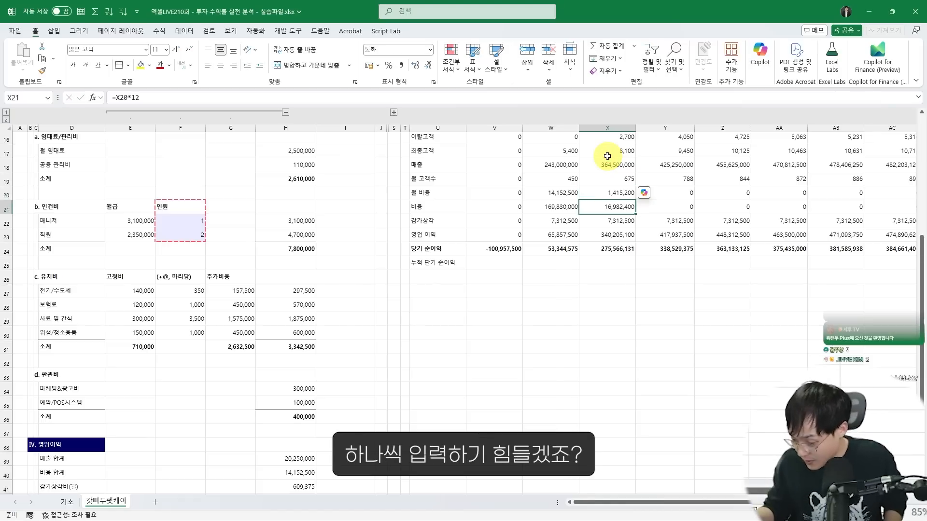
Step: Undo the manual year 2 monthly cost entry and the change to expected monthly customers in H5
{"action": "key", "text": "ctrl+z"}
{"action": "key", "text": "ctrl+z"}
{"action": "key", "text": "ctrl+z"}
{"action": "key", "text": "ctrl+z"}
{"action": "scroll", "coordinate": [267, 175], "scroll_direction": "up", "scroll_amount": 1}
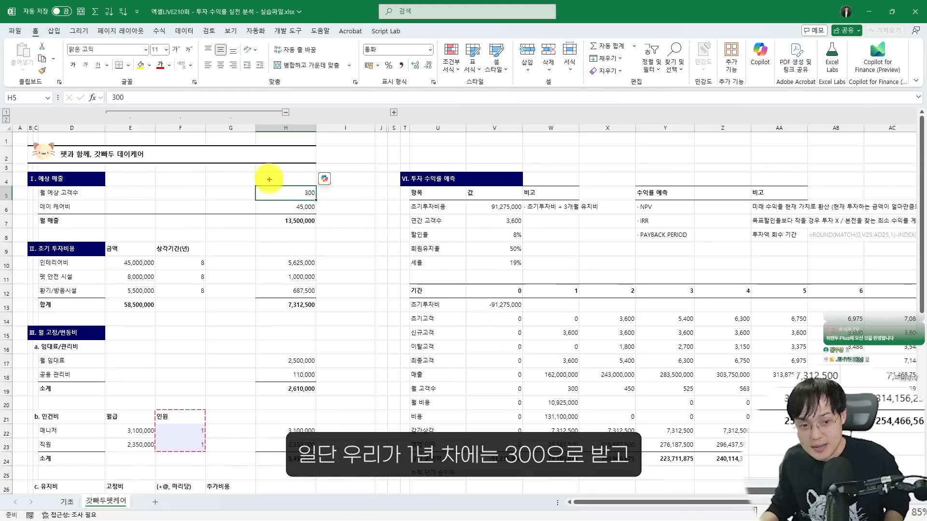
Step: Examine the customer input in H5 and the sales-volume headings of the table on the 기초 sheet
{"action": "left_click_drag", "start_coordinate": [259, 183], "coordinate": [316, 195]}
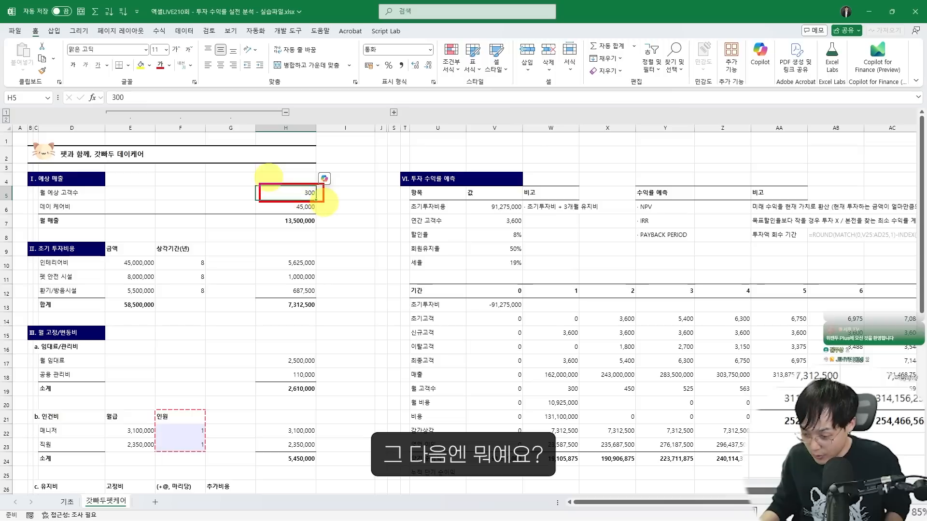
{"action": "scroll", "coordinate": [605, 306], "scroll_direction": "down", "scroll_amount": 1}
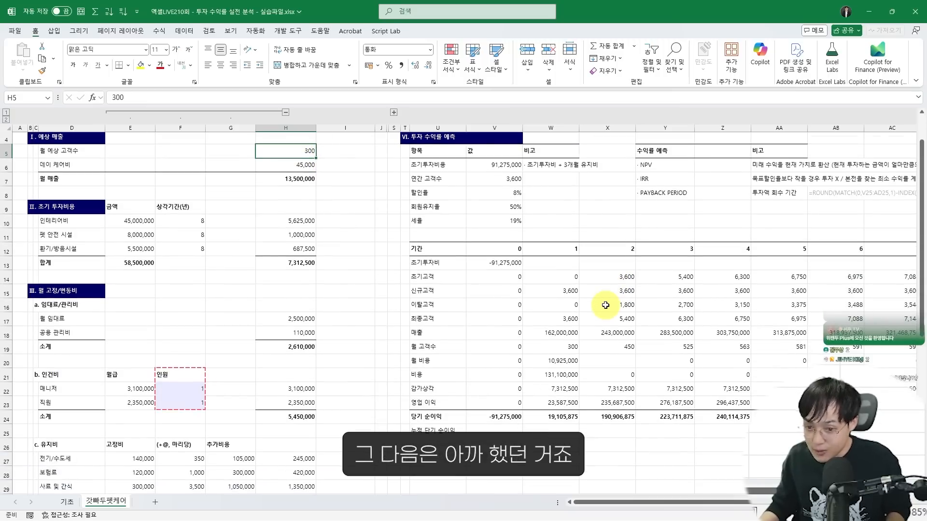
{"action": "left_click", "coordinate": [67, 502]}
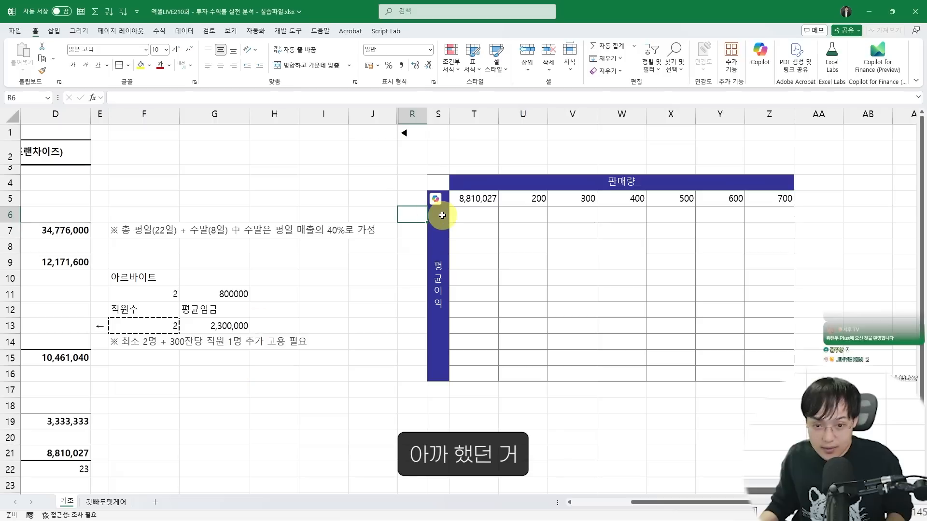
{"action": "left_click_drag", "start_coordinate": [509, 193], "coordinate": [795, 207]}
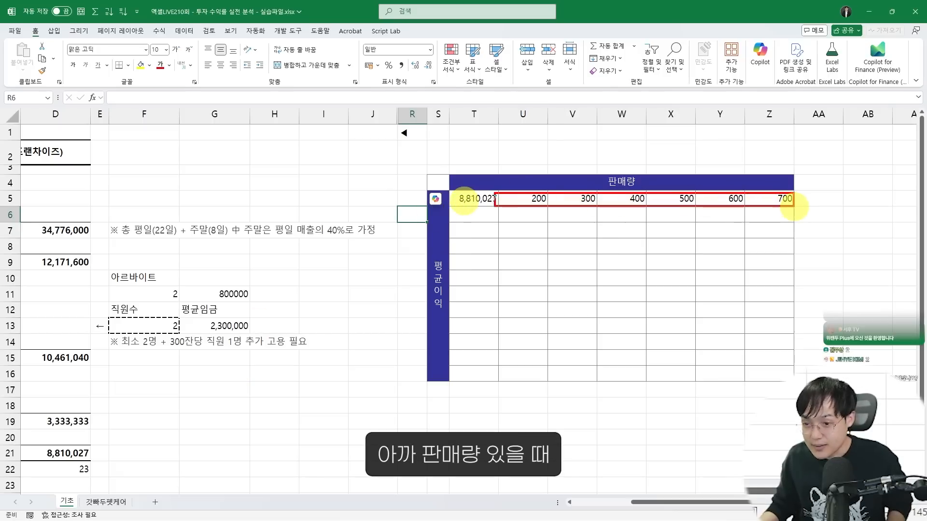
{"action": "left_click_drag", "start_coordinate": [499, 207], "coordinate": [817, 225]}
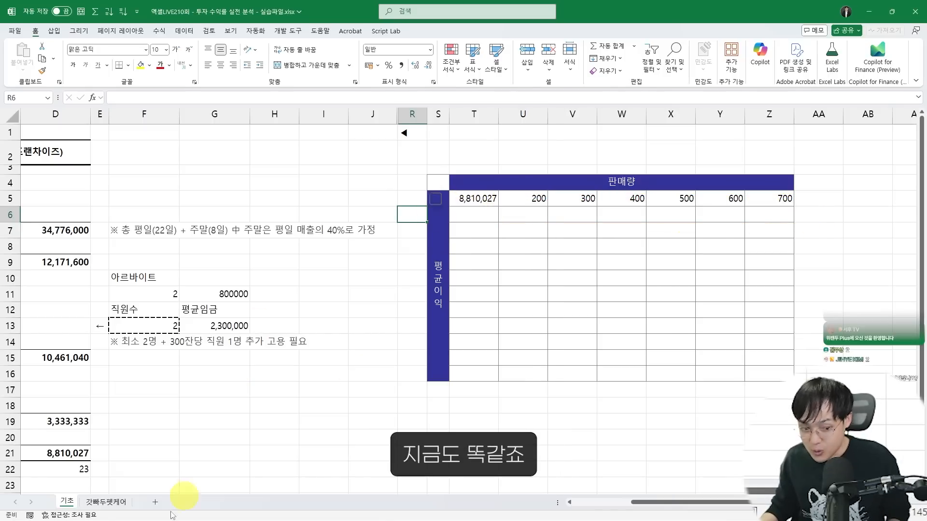
Step: Return to the 갓빠두펫케어 sheet and examine the monthly customer formulas in row 19 from year 2 through year 8
{"action": "left_click", "coordinate": [99, 502]}
{"action": "left_click_drag", "start_coordinate": [582, 340], "coordinate": [882, 349]}
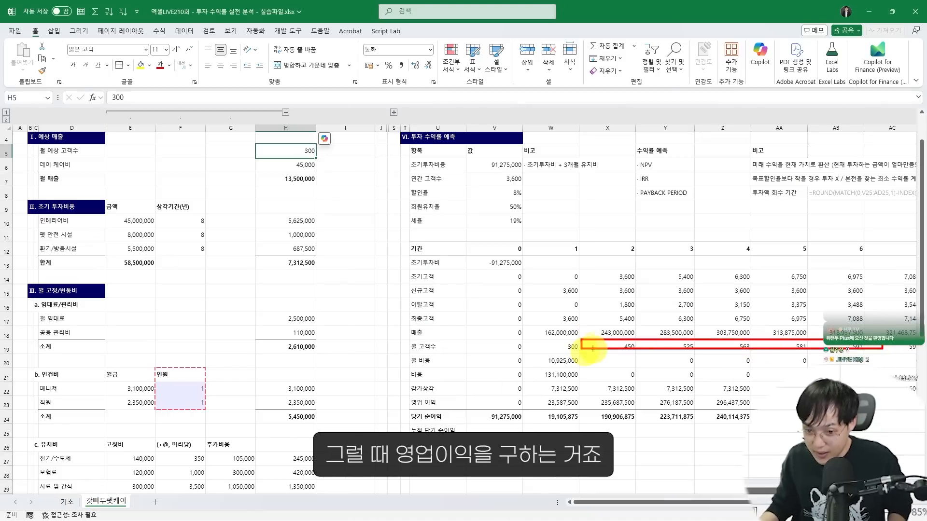
{"action": "left_click_drag", "start_coordinate": [579, 355], "coordinate": [873, 368]}
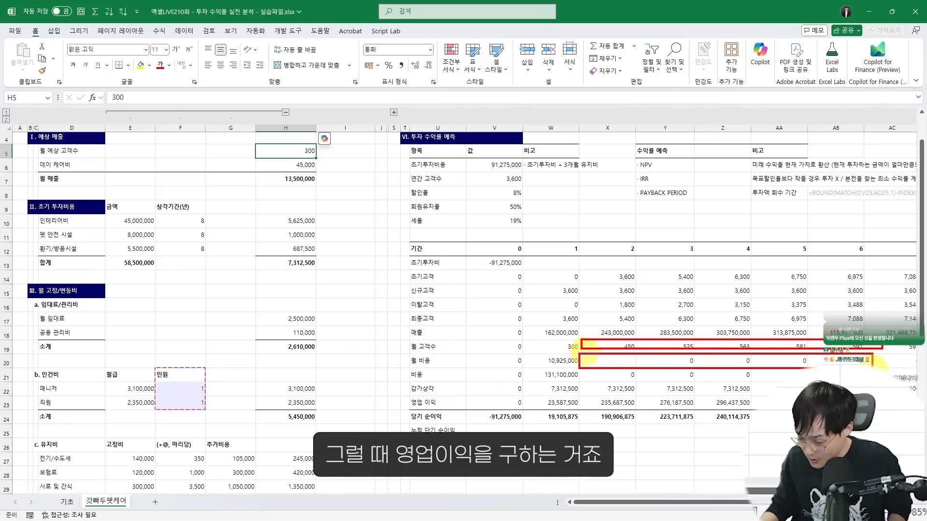
{"action": "key", "text": "Escape"}
{"action": "scroll", "coordinate": [818, 357], "scroll_direction": "right", "scroll_amount": 3}
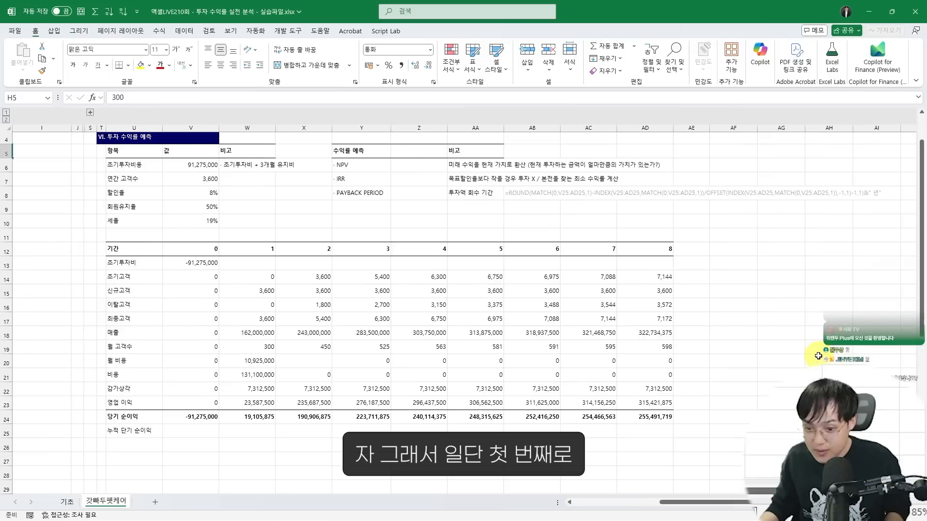
{"action": "left_click_drag", "start_coordinate": [269, 349], "coordinate": [613, 343]}
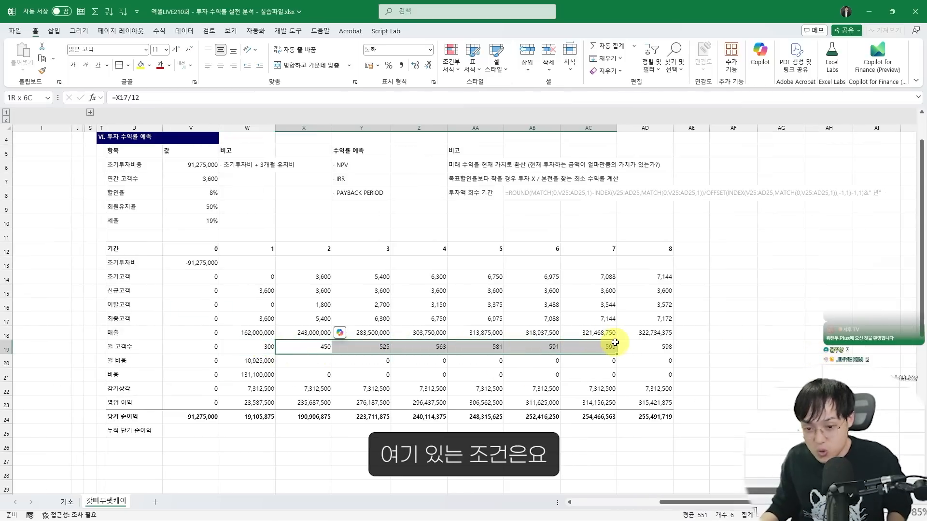
{"action": "left_click", "coordinate": [555, 351]}
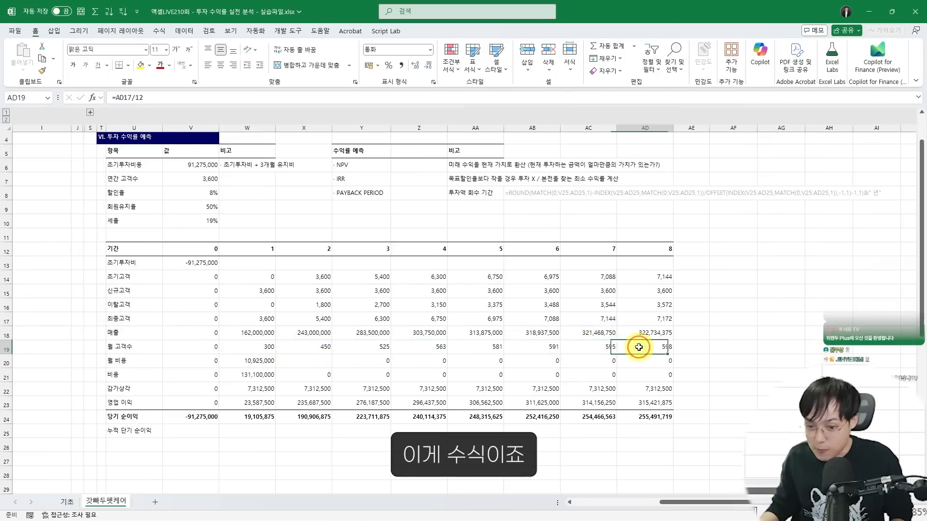
Step: Replace the monthly customer formulas in X19:AD19 with their values by copying them and pasting values only in place
{"action": "double_click", "coordinate": [638, 347]}
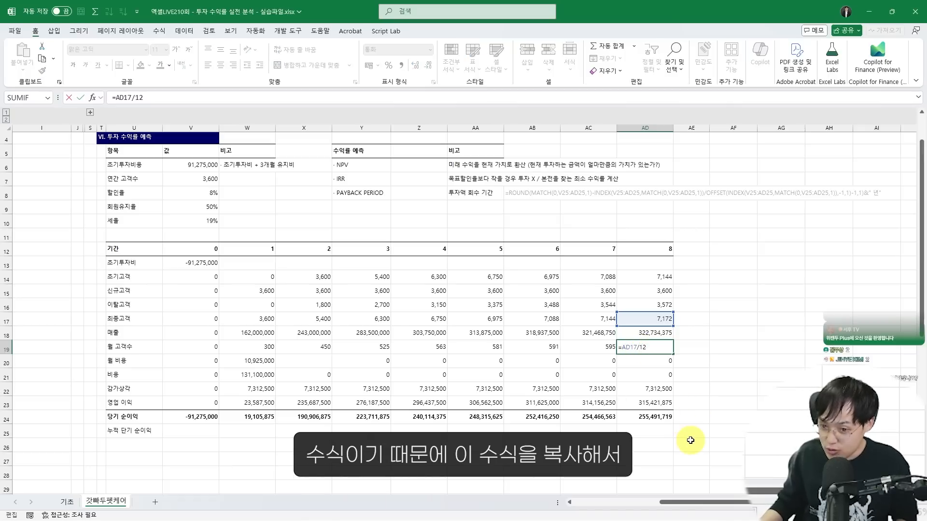
{"action": "key", "text": "Escape"}
{"action": "left_click_drag", "start_coordinate": [310, 352], "coordinate": [663, 345]}
{"action": "key", "text": "ctrl+c"}
{"action": "left_click_drag", "start_coordinate": [251, 347], "coordinate": [625, 344]}
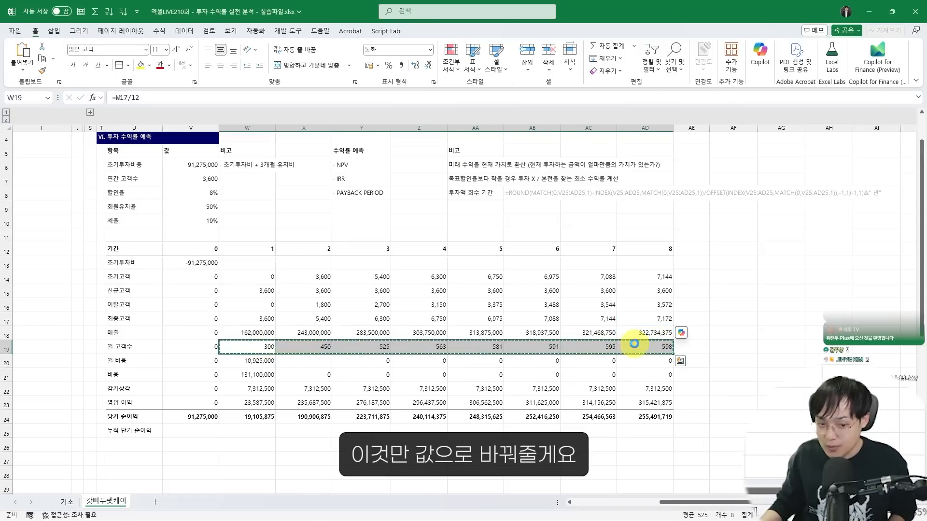
{"action": "left_click", "coordinate": [279, 348]}
{"action": "left_click_drag", "start_coordinate": [814, 325], "coordinate": [308, 327]}
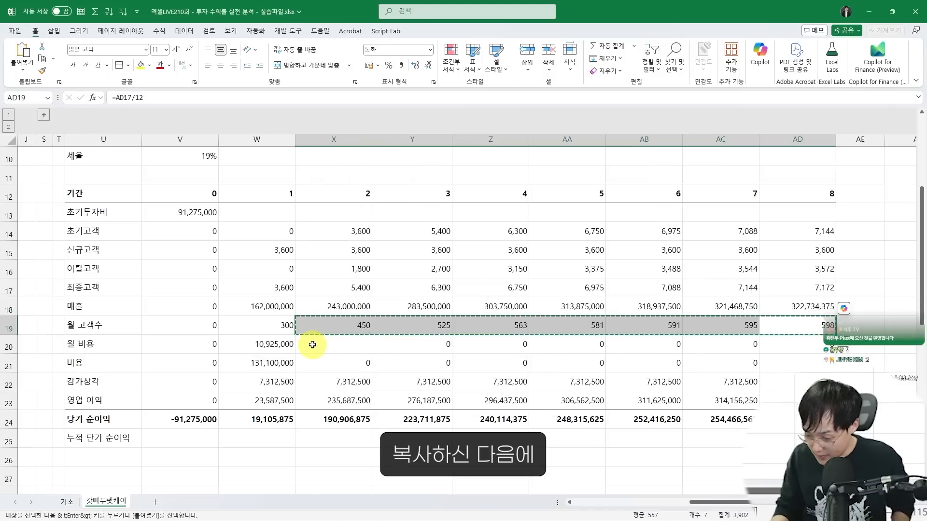
{"action": "key", "text": "ctrl+alt+v"}
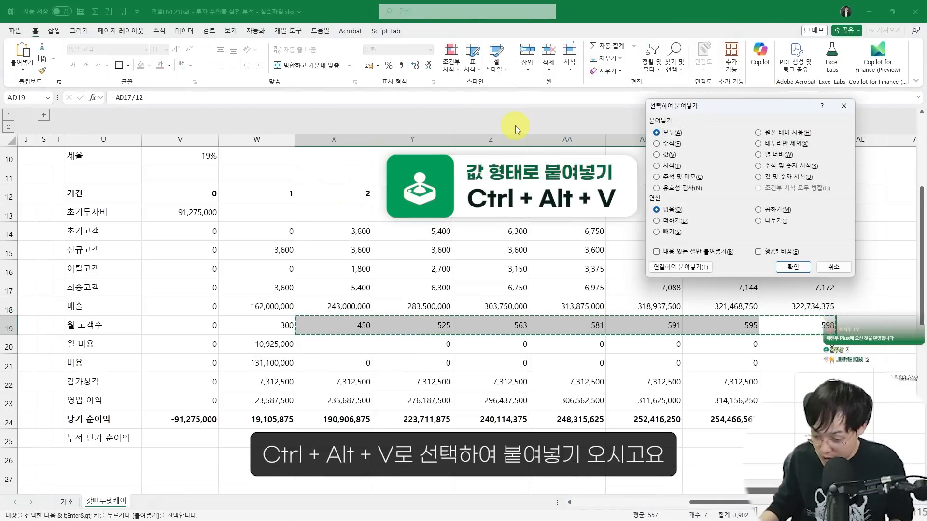
{"action": "left_click", "coordinate": [669, 154]}
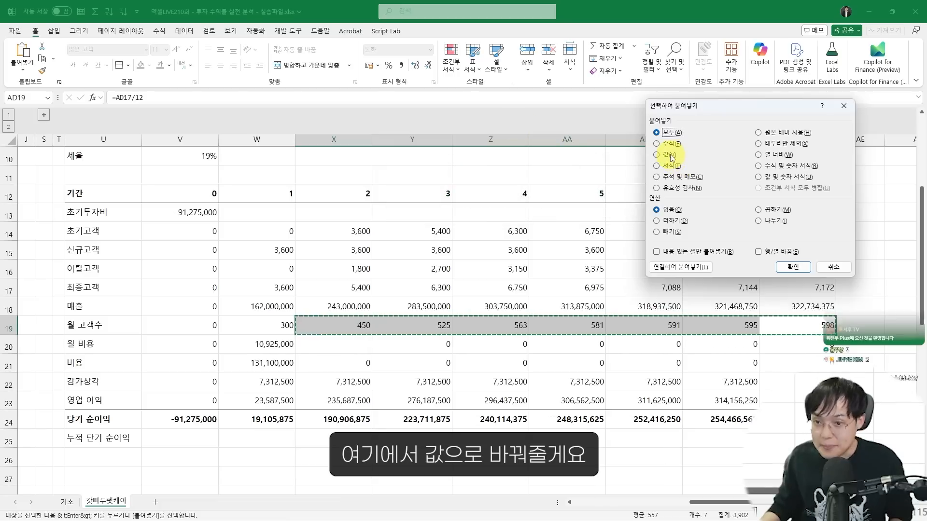
{"action": "left_click", "coordinate": [792, 266]}
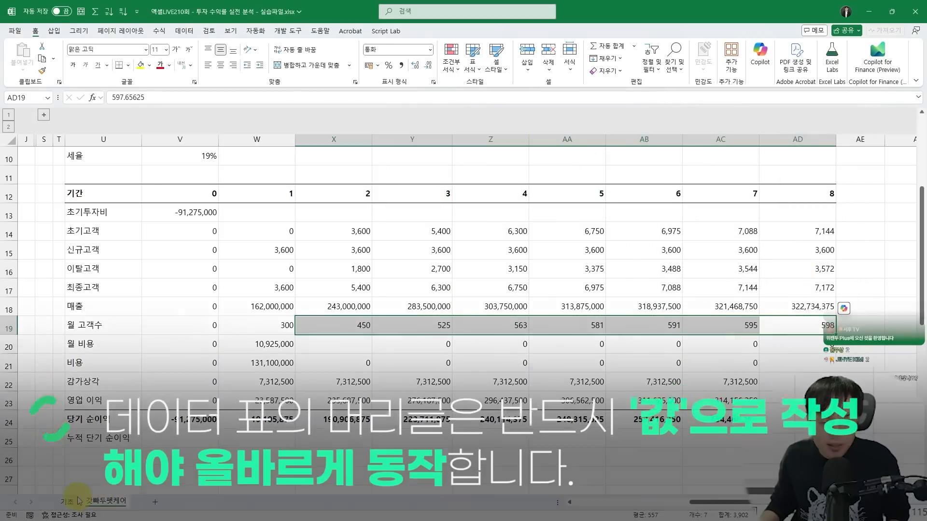
Step: Check that the sales-volume headings in row 5 of the 기초 sheet are plain values, and return to the 갓빠두펫케어 sheet
{"action": "left_click", "coordinate": [67, 502]}
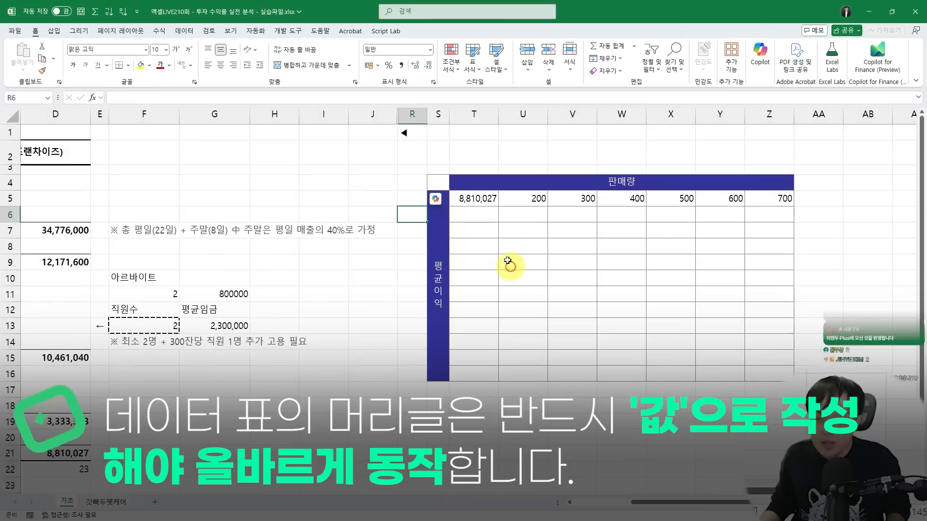
{"action": "left_click", "coordinate": [533, 200]}
{"action": "left_click", "coordinate": [574, 198]}
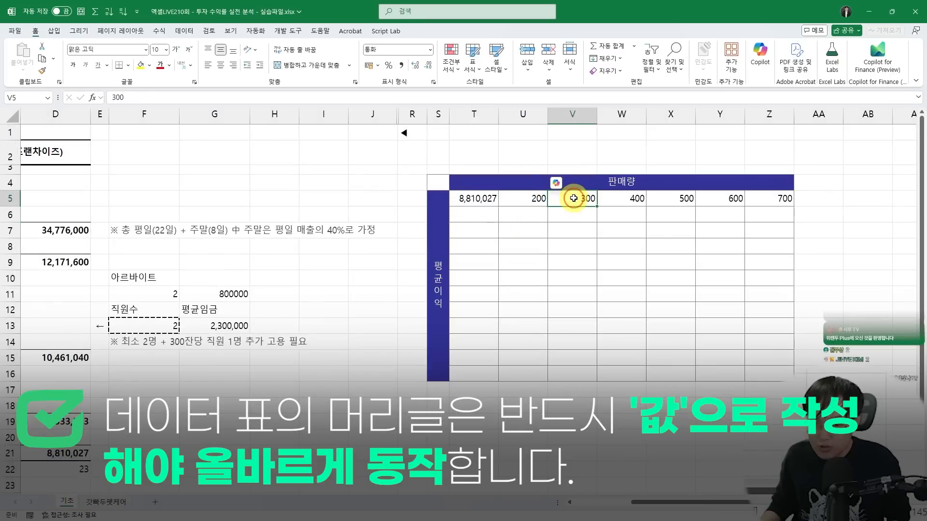
{"action": "double_click", "coordinate": [574, 198]}
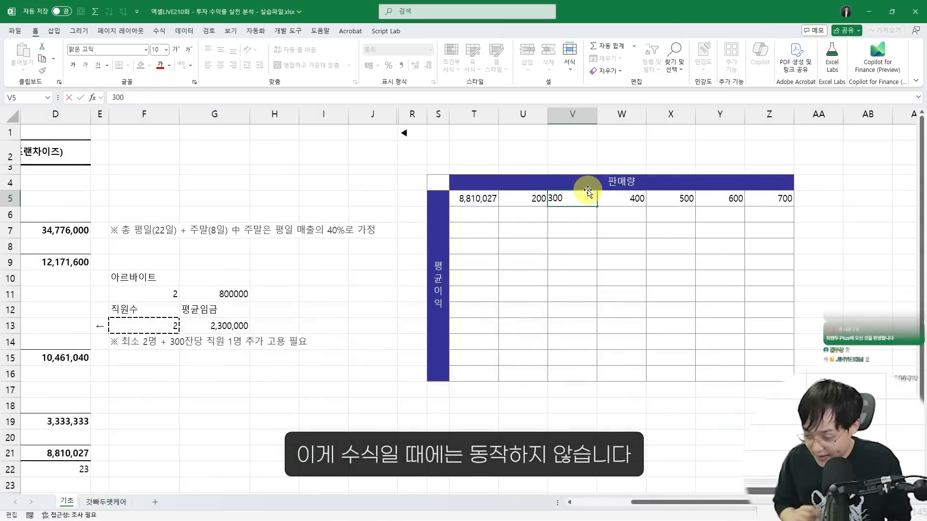
{"action": "key", "text": "Return"}
{"action": "left_click", "coordinate": [105, 502]}
{"action": "key", "text": "ctrl+2"}
{"action": "left_click_drag", "start_coordinate": [291, 314], "coordinate": [781, 334]}
{"action": "key", "text": "Escape"}
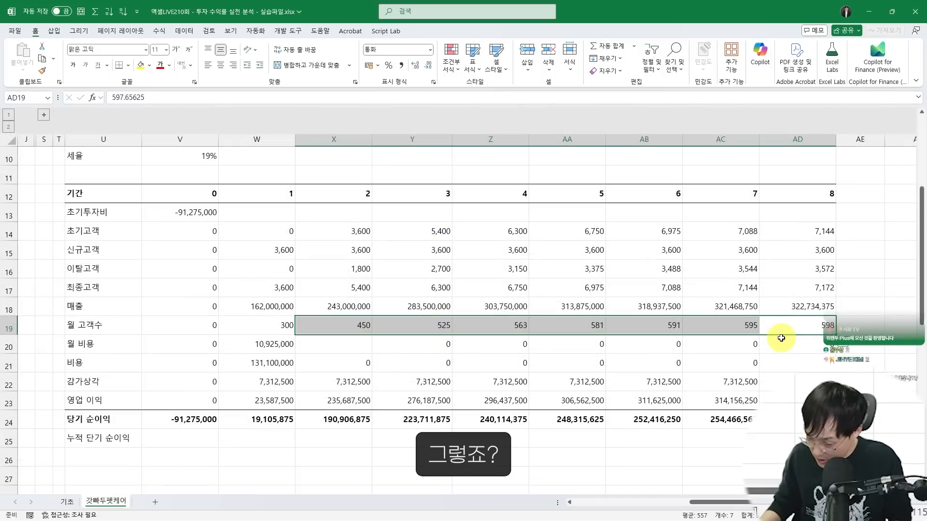
Step: Examine the year 1 monthly cost formula in W20 and trace it to the total cost cell H40
{"action": "scroll", "coordinate": [329, 356], "scroll_direction": "down", "scroll_amount": 1}
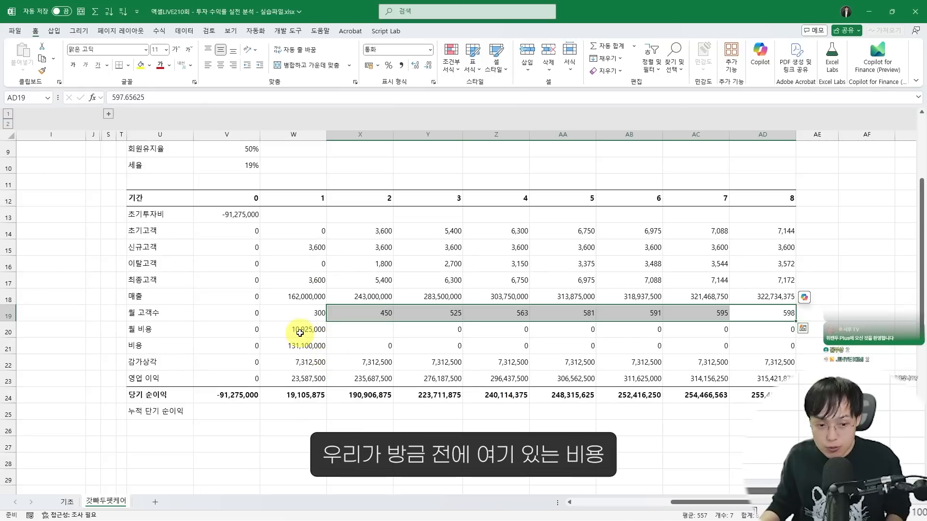
{"action": "double_click", "coordinate": [300, 330]}
{"action": "scroll", "coordinate": [310, 392], "scroll_direction": "left", "scroll_amount": 5}
{"action": "scroll", "coordinate": [318, 401], "scroll_direction": "down", "scroll_amount": 2}
{"action": "scroll", "coordinate": [325, 410], "scroll_direction": "right", "scroll_amount": 2}
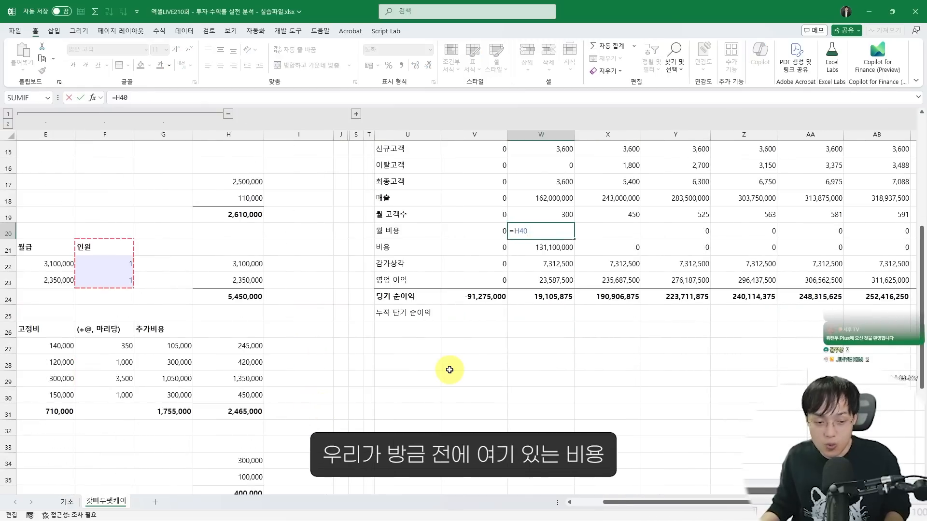
{"action": "scroll", "coordinate": [452, 360], "scroll_direction": "down", "scroll_amount": 1}
{"action": "scroll", "coordinate": [478, 333], "scroll_direction": "up", "scroll_amount": 2}
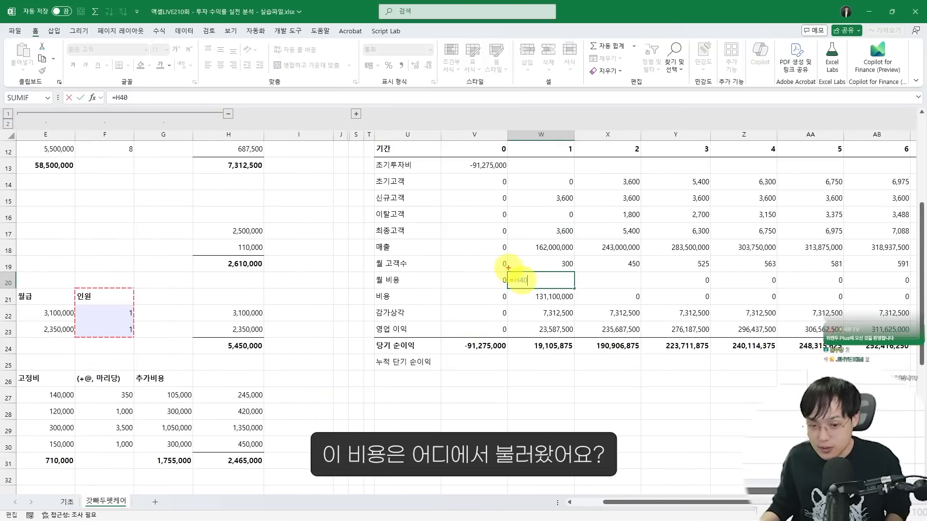
{"action": "scroll", "coordinate": [208, 396], "scroll_direction": "down", "scroll_amount": 4}
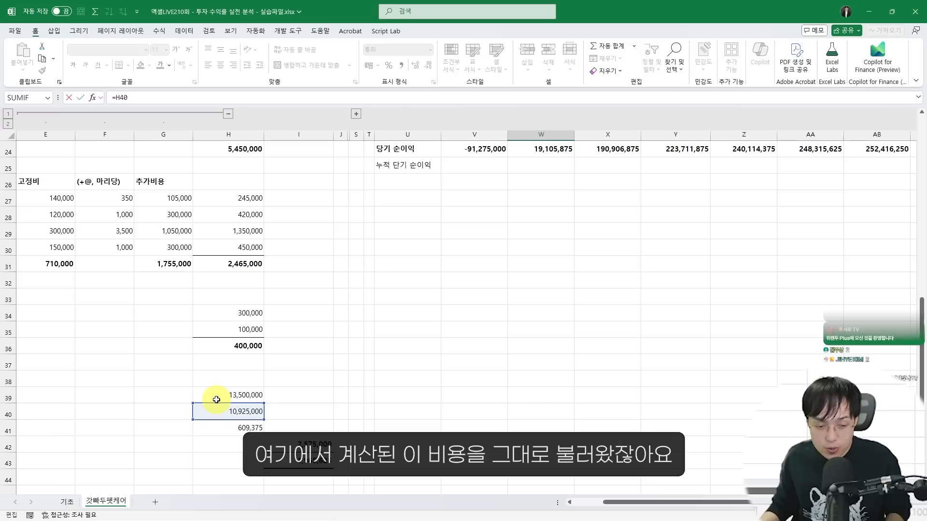
{"action": "scroll", "coordinate": [191, 418], "scroll_direction": "left", "scroll_amount": 2}
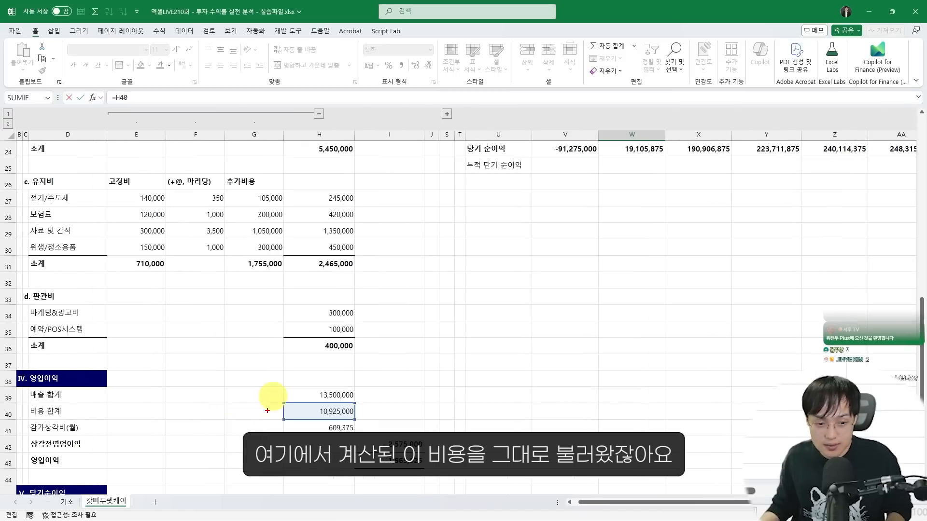
{"action": "mouse_move", "coordinate": [282, 402]}
{"action": "left_mouse_down"}
{"action": "mouse_move", "coordinate": [510, 433]}
{"action": "mouse_move", "coordinate": [689, 129]}
{"action": "left_mouse_up"}
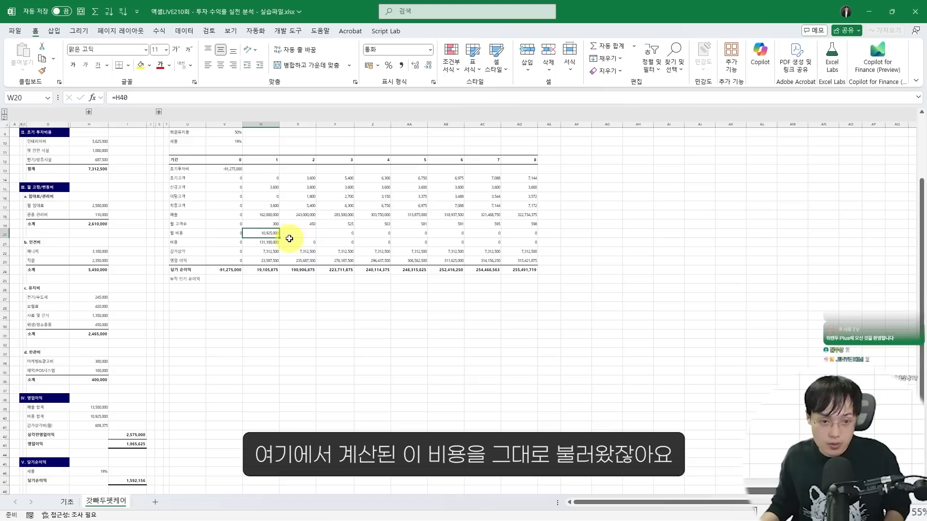
{"action": "scroll", "coordinate": [289, 239], "scroll_direction": "up", "scroll_amount": 1}
{"action": "scroll", "coordinate": [284, 248], "scroll_direction": "down", "scroll_amount": 2}
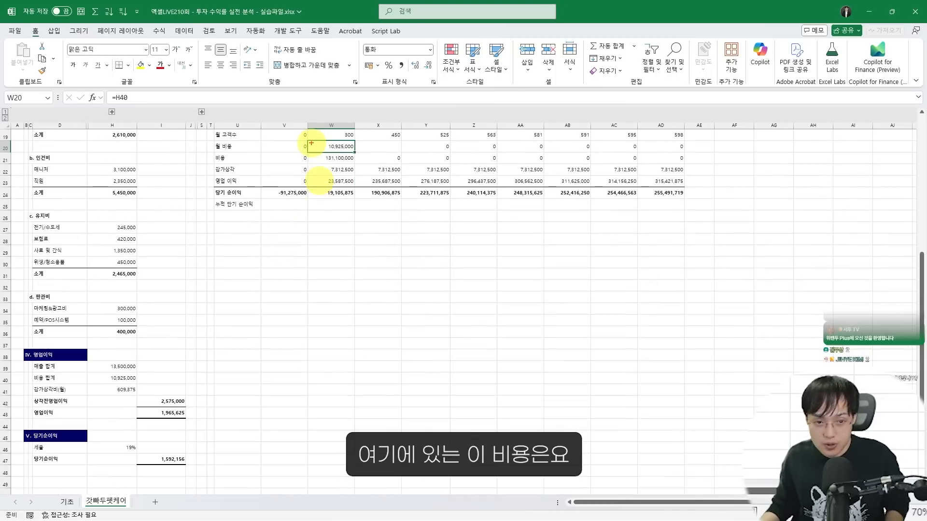
{"action": "double_click", "coordinate": [315, 146]}
{"action": "left_click_drag", "start_coordinate": [306, 141], "coordinate": [374, 156]}
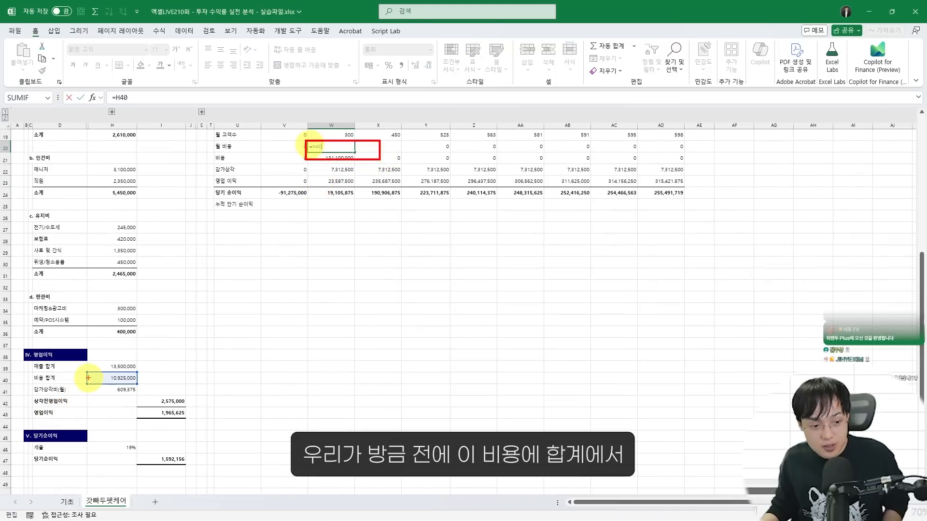
{"action": "mouse_move", "coordinate": [84, 371]}
{"action": "left_mouse_down"}
{"action": "mouse_move", "coordinate": [141, 384]}
{"action": "mouse_move", "coordinate": [232, 379]}
{"action": "mouse_move", "coordinate": [321, 164]}
{"action": "left_mouse_up"}
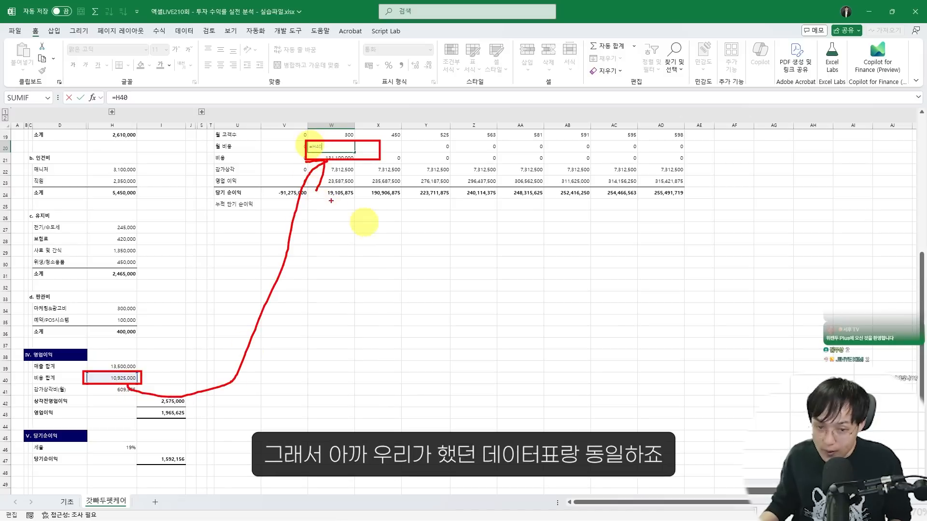
{"action": "key", "text": "Escape"}
{"action": "scroll", "coordinate": [366, 231], "scroll_direction": "up", "scroll_amount": 2}
{"action": "key", "text": "ctrl+Return"}
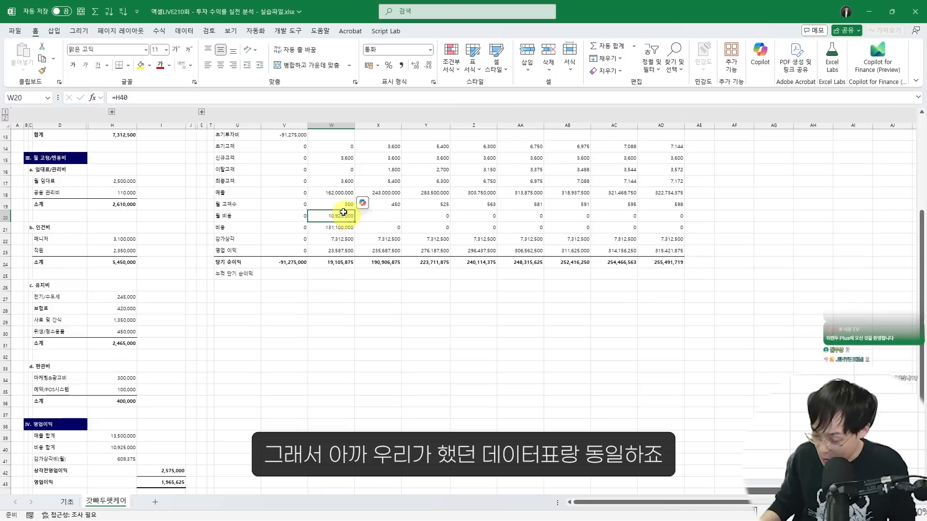
Step: Select W19:AD20 and review how the customer counts in row 19 and the cost formula in W20 form a data table
{"action": "left_click_drag", "start_coordinate": [338, 206], "coordinate": [663, 220]}
{"action": "scroll", "coordinate": [663, 219], "scroll_direction": "up", "scroll_amount": 3}
{"action": "mouse_move", "coordinate": [296, 202]}
{"action": "left_mouse_down"}
{"action": "mouse_move", "coordinate": [559, 225]}
{"action": "mouse_move", "coordinate": [803, 217]}
{"action": "mouse_move", "coordinate": [834, 231]}
{"action": "mouse_move", "coordinate": [835, 221]}
{"action": "left_mouse_up"}
{"action": "mouse_move", "coordinate": [520, 204]}
{"action": "left_mouse_down"}
{"action": "mouse_move", "coordinate": [560, 200]}
{"action": "mouse_move", "coordinate": [585, 221]}
{"action": "mouse_move", "coordinate": [582, 202]}
{"action": "left_mouse_up"}
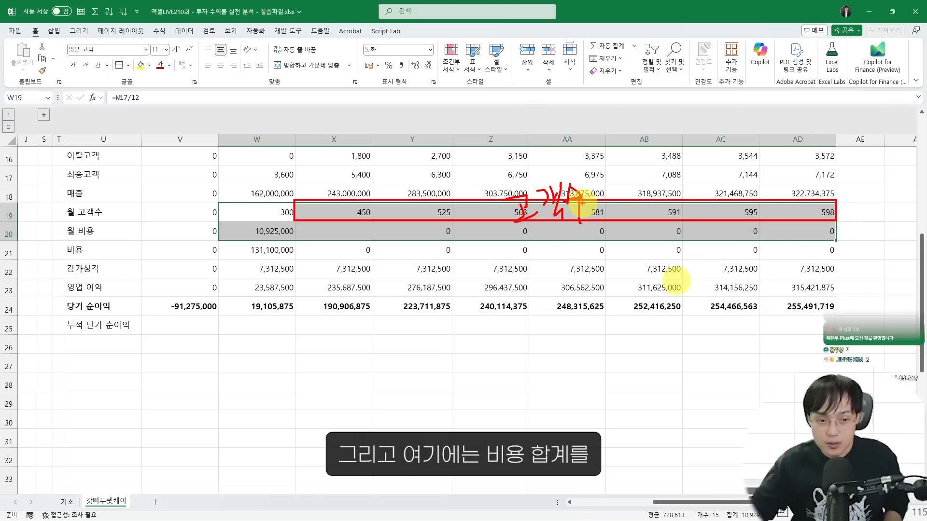
{"action": "mouse_move", "coordinate": [219, 222]}
{"action": "left_mouse_down"}
{"action": "mouse_move", "coordinate": [298, 244]}
{"action": "mouse_move", "coordinate": [241, 244]}
{"action": "mouse_move", "coordinate": [277, 219]}
{"action": "mouse_move", "coordinate": [292, 241]}
{"action": "left_mouse_up"}
{"action": "left_click_drag", "start_coordinate": [304, 217], "coordinate": [305, 263]}
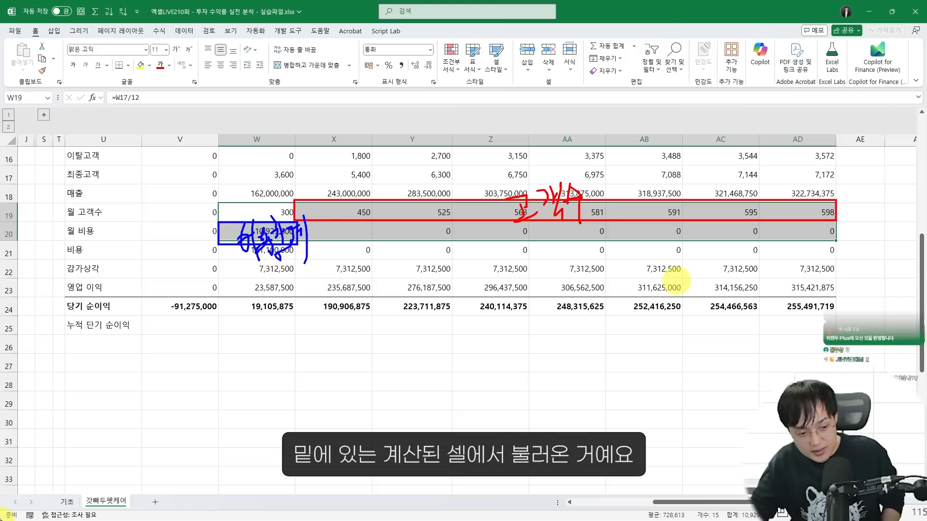
{"action": "mouse_move", "coordinate": [62, 469]}
{"action": "left_mouse_down"}
{"action": "mouse_move", "coordinate": [68, 447]}
{"action": "mouse_move", "coordinate": [182, 430]}
{"action": "mouse_move", "coordinate": [249, 289]}
{"action": "left_mouse_up"}
{"action": "mouse_move", "coordinate": [235, 279]}
{"action": "left_mouse_down"}
{"action": "mouse_move", "coordinate": [256, 257]}
{"action": "mouse_move", "coordinate": [271, 290]}
{"action": "left_mouse_up"}
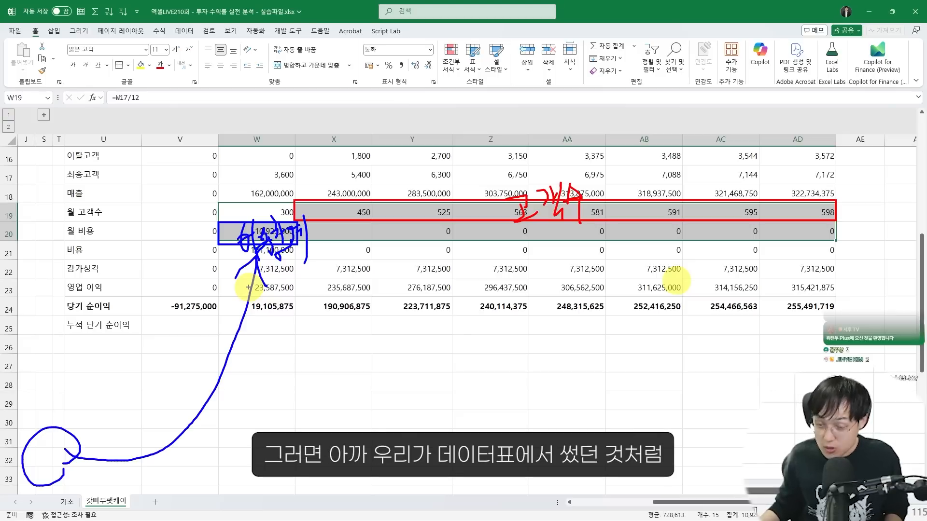
{"action": "left_click_drag", "start_coordinate": [216, 198], "coordinate": [844, 250]}
{"action": "mouse_move", "coordinate": [599, 220]}
{"action": "left_mouse_down"}
{"action": "mouse_move", "coordinate": [507, 140]}
{"action": "mouse_move", "coordinate": [591, 225]}
{"action": "left_mouse_up"}
{"action": "mouse_move", "coordinate": [355, 213]}
{"action": "left_mouse_down"}
{"action": "mouse_move", "coordinate": [327, 207]}
{"action": "mouse_move", "coordinate": [350, 239]}
{"action": "left_mouse_up"}
{"action": "mouse_move", "coordinate": [416, 219]}
{"action": "left_mouse_down"}
{"action": "mouse_move", "coordinate": [407, 213]}
{"action": "mouse_move", "coordinate": [425, 241]}
{"action": "left_mouse_up"}
{"action": "left_click_drag", "start_coordinate": [502, 226], "coordinate": [489, 246]}
{"action": "mouse_move", "coordinate": [577, 225]}
{"action": "left_mouse_down"}
{"action": "mouse_move", "coordinate": [568, 230]}
{"action": "mouse_move", "coordinate": [572, 253]}
{"action": "left_mouse_up"}
{"action": "mouse_move", "coordinate": [659, 236]}
{"action": "left_mouse_down"}
{"action": "mouse_move", "coordinate": [634, 246]}
{"action": "mouse_move", "coordinate": [642, 260]}
{"action": "left_mouse_up"}
{"action": "left_click_drag", "start_coordinate": [725, 268], "coordinate": [727, 220]}
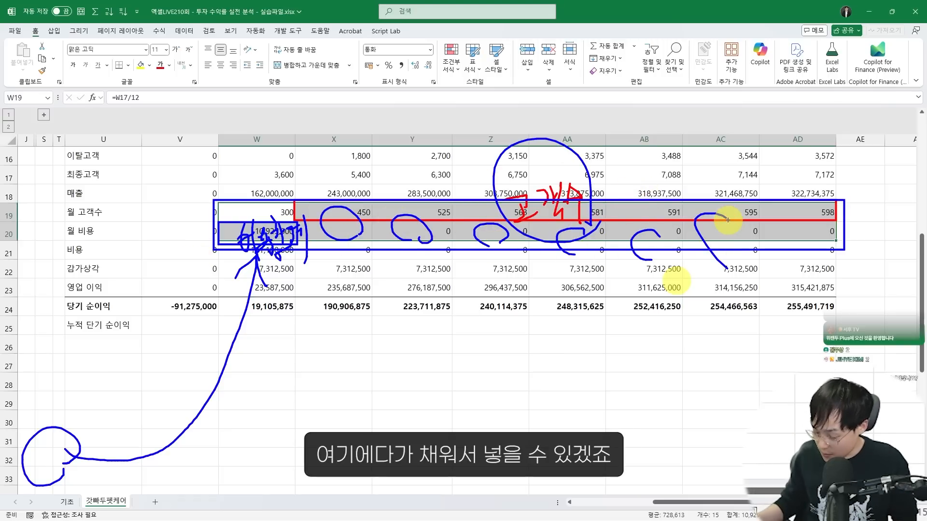
{"action": "key", "text": "Escape"}
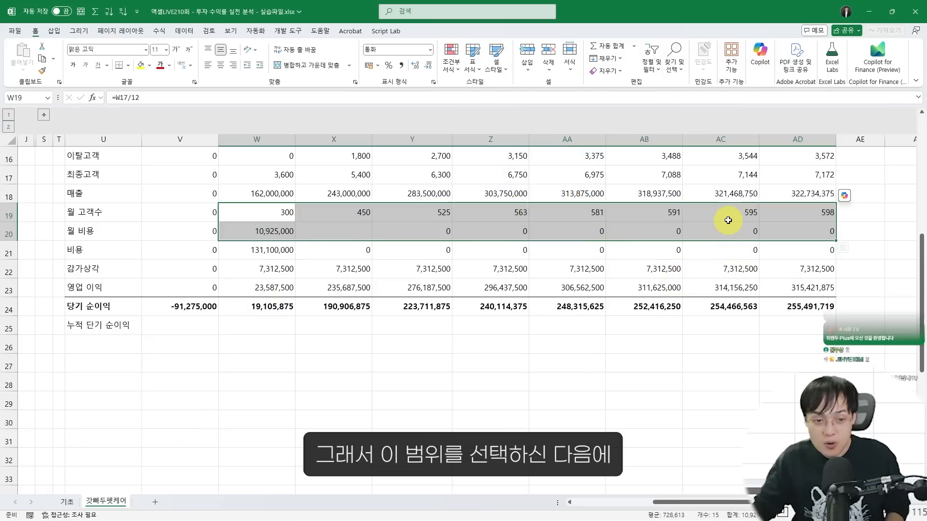
Step: Create a what-if data table over W19:AD20 with H5, the expected monthly customers, as the row input cell
{"action": "left_click_drag", "start_coordinate": [270, 215], "coordinate": [826, 235]}
{"action": "left_click", "coordinate": [184, 31]}
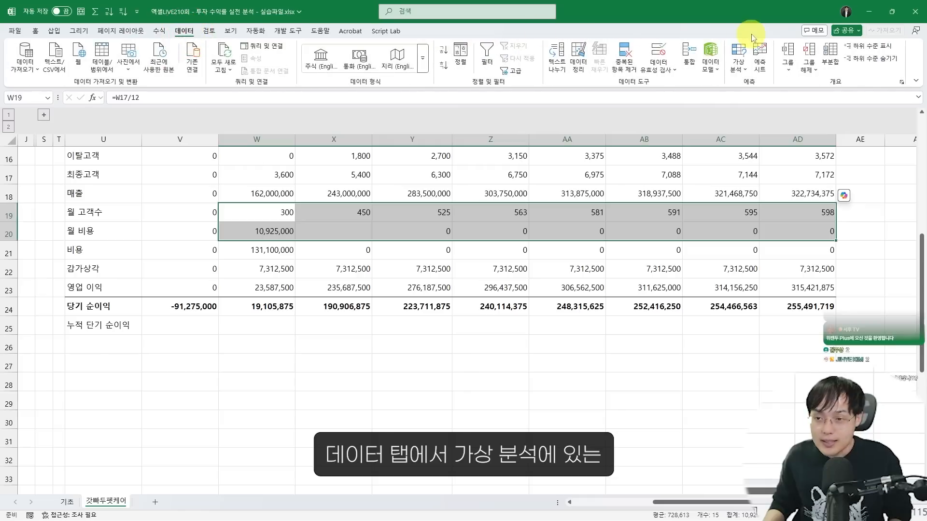
{"action": "left_click", "coordinate": [744, 64]}
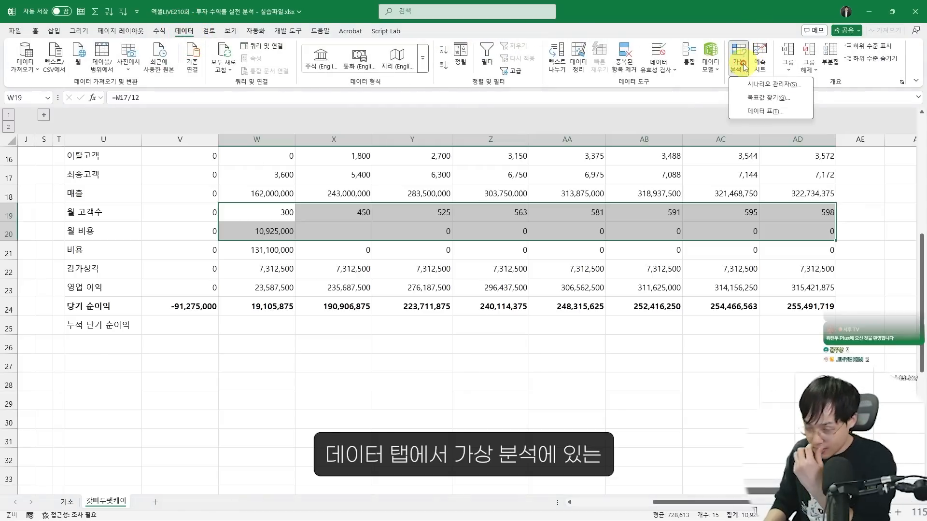
{"action": "left_click", "coordinate": [763, 111]}
{"action": "left_click_drag", "start_coordinate": [734, 152], "coordinate": [499, 309]}
{"action": "mouse_move", "coordinate": [305, 205]}
{"action": "left_mouse_down"}
{"action": "mouse_move", "coordinate": [847, 215]}
{"action": "mouse_move", "coordinate": [840, 224]}
{"action": "left_mouse_up"}
{"action": "mouse_move", "coordinate": [608, 221]}
{"action": "left_mouse_down"}
{"action": "mouse_move", "coordinate": [642, 213]}
{"action": "mouse_move", "coordinate": [651, 221]}
{"action": "mouse_move", "coordinate": [669, 205]}
{"action": "mouse_move", "coordinate": [666, 214]}
{"action": "left_mouse_up"}
{"action": "key", "text": "Escape"}
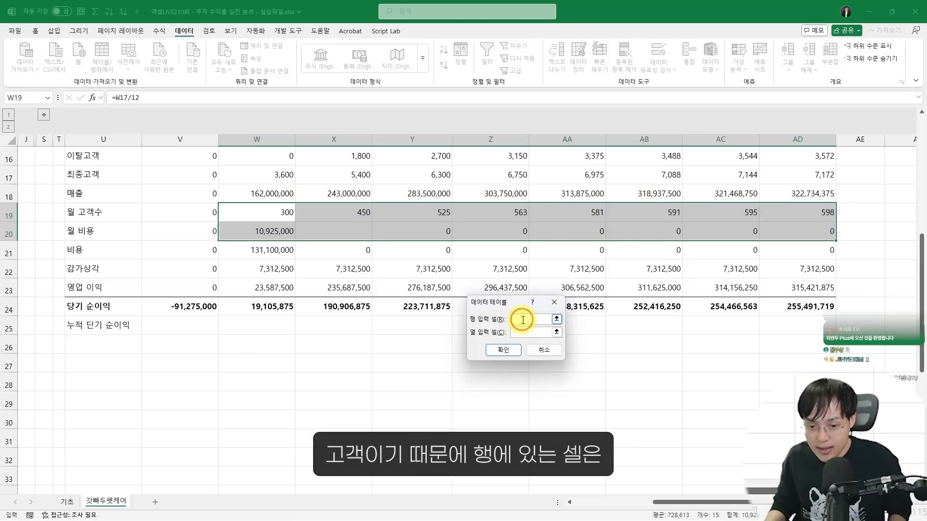
{"action": "scroll", "coordinate": [186, 325], "scroll_direction": "left", "scroll_amount": 5}
{"action": "scroll", "coordinate": [79, 320], "scroll_direction": "up", "scroll_amount": 5}
{"action": "scroll", "coordinate": [129, 250], "scroll_direction": "left", "scroll_amount": 1}
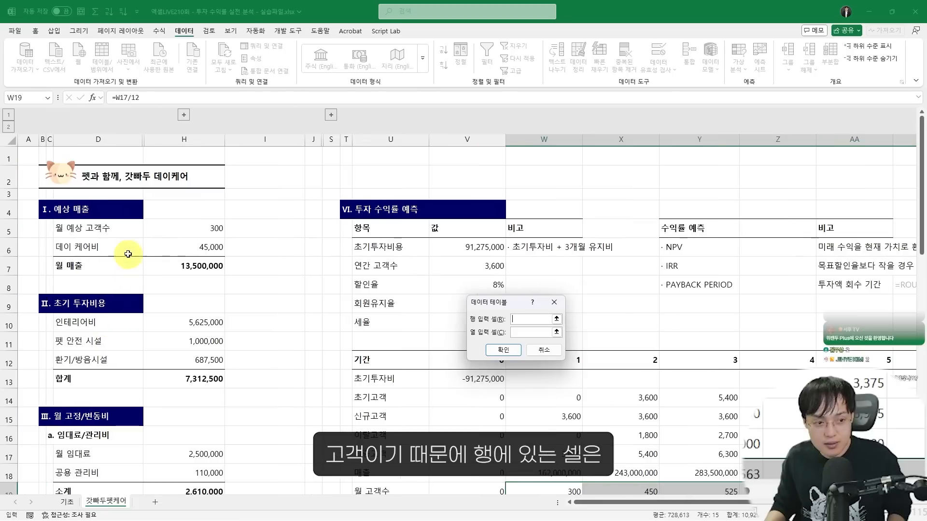
{"action": "left_click", "coordinate": [189, 230]}
{"action": "scroll", "coordinate": [409, 376], "scroll_direction": "down", "scroll_amount": 3}
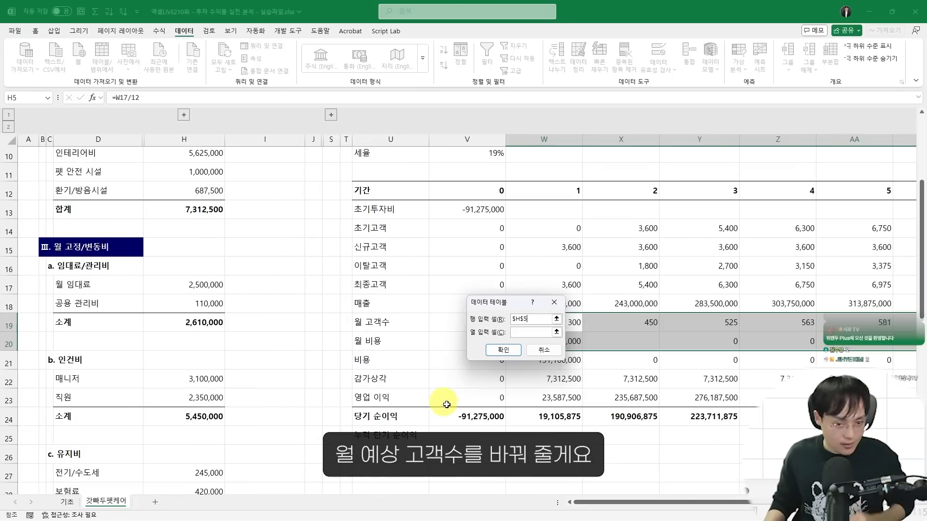
{"action": "scroll", "coordinate": [428, 311], "scroll_direction": "up", "scroll_amount": 3}
{"action": "left_click", "coordinate": [526, 319]}
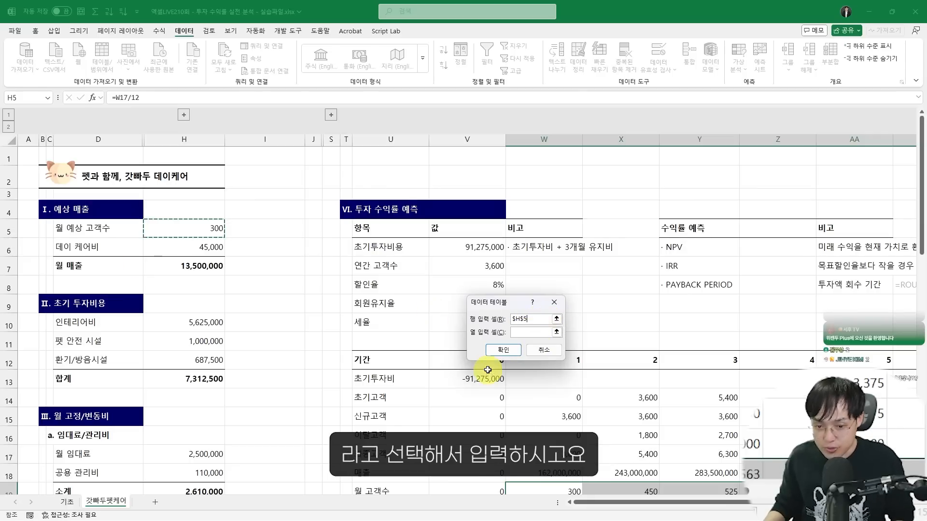
{"action": "scroll", "coordinate": [485, 371], "scroll_direction": "down", "scroll_amount": 2}
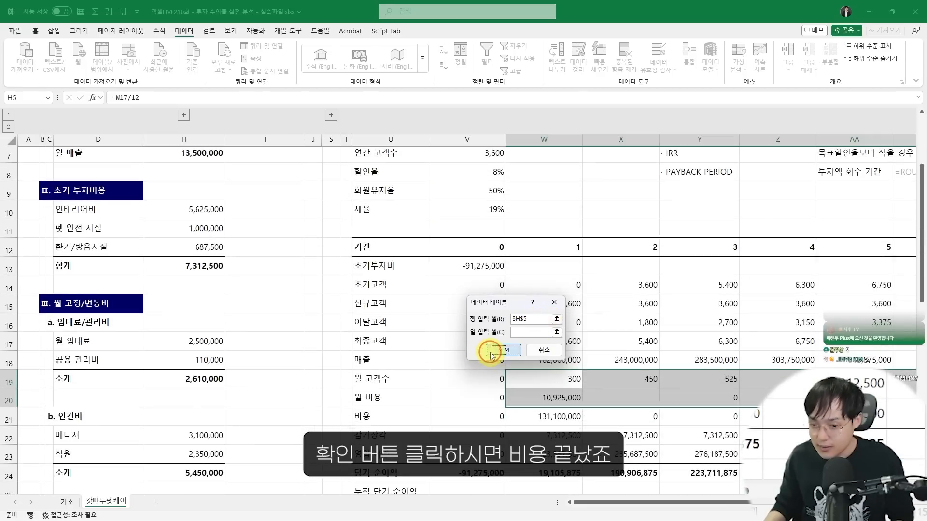
{"action": "left_click", "coordinate": [503, 350]}
{"action": "scroll", "coordinate": [489, 356], "scroll_direction": "right", "scroll_amount": 3}
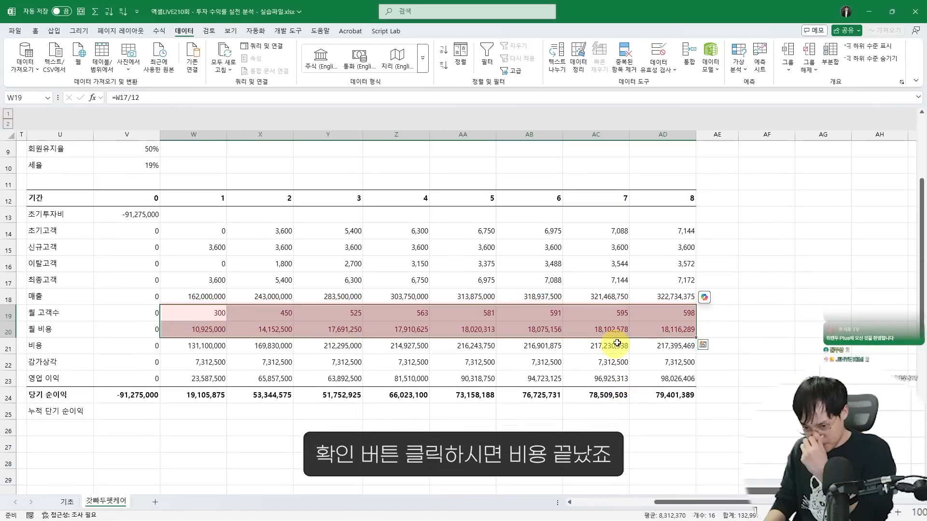
{"action": "left_click", "coordinate": [658, 332]}
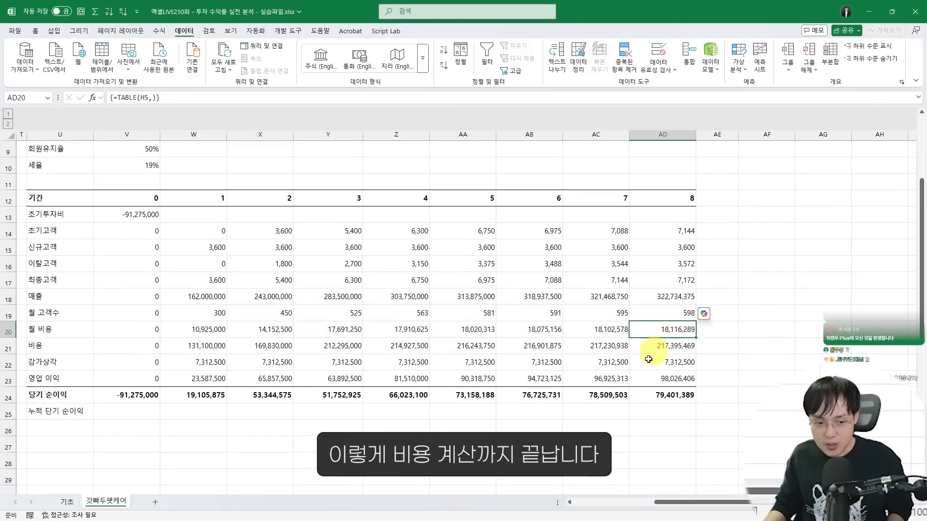
{"action": "scroll", "coordinate": [646, 364], "scroll_direction": "down", "scroll_amount": 1}
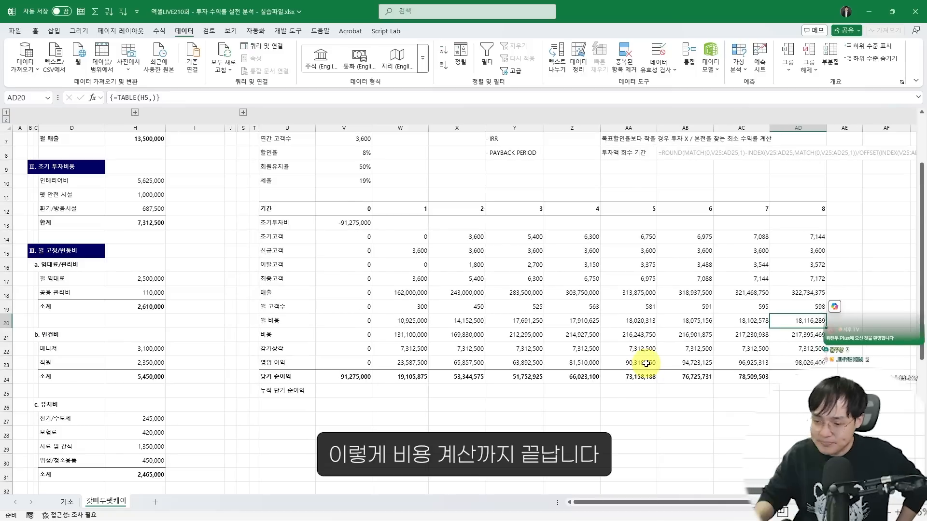
Step: Review the monthly cost, yearly cost and net profit rows of the forecast, along with the NPV and IRR entries
{"action": "left_click_drag", "start_coordinate": [410, 321], "coordinate": [804, 327]}
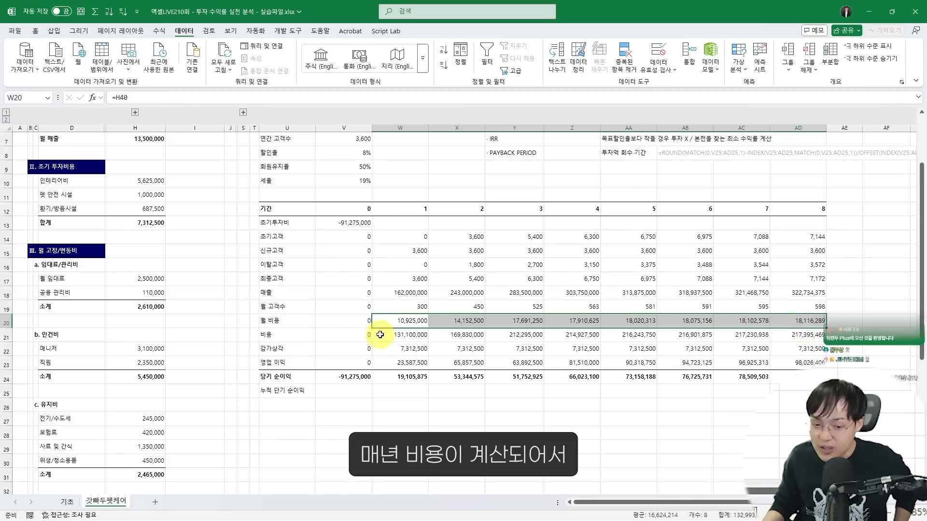
{"action": "left_click_drag", "start_coordinate": [408, 334], "coordinate": [782, 331]}
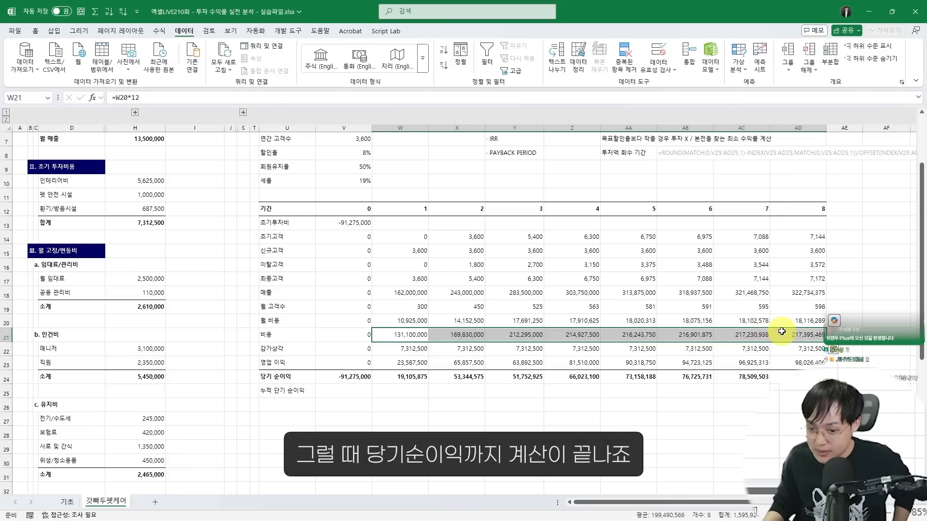
{"action": "left_click_drag", "start_coordinate": [391, 379], "coordinate": [777, 379]}
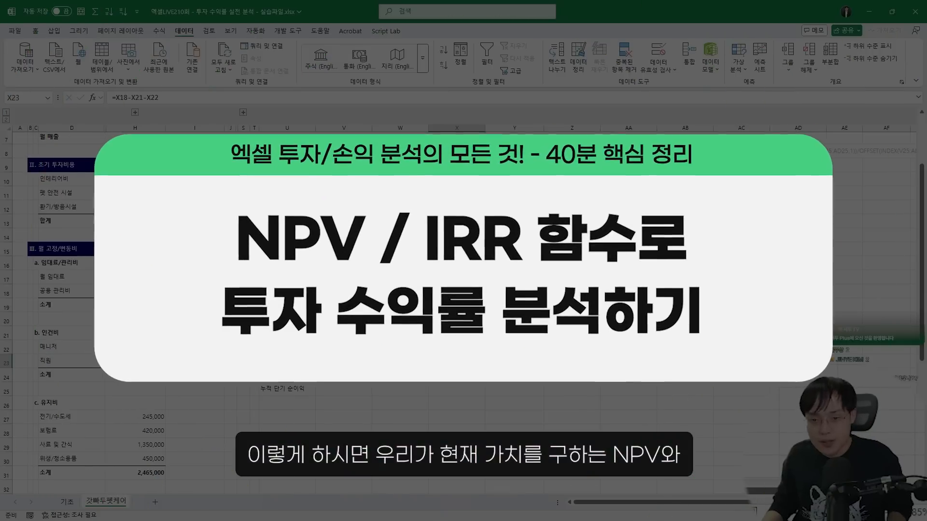
{"action": "scroll", "coordinate": [548, 220], "scroll_direction": "up", "scroll_amount": 1}
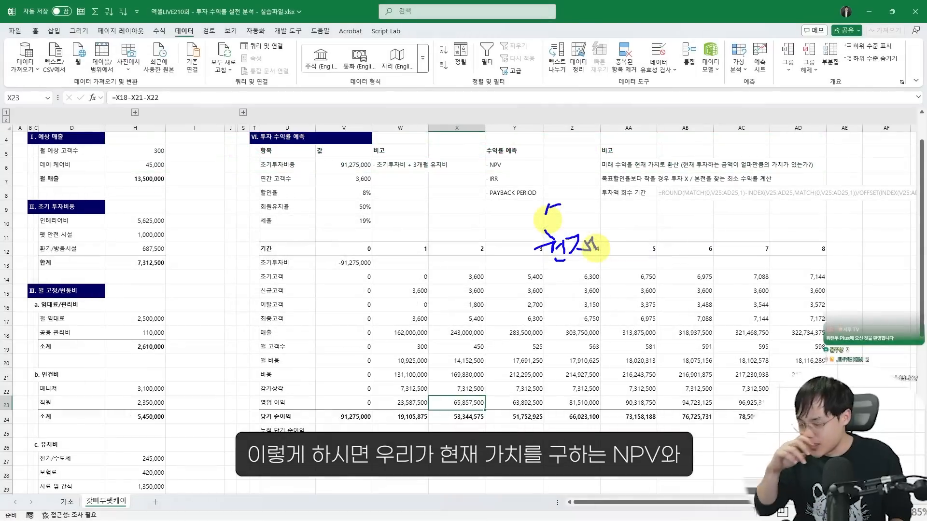
{"action": "key", "text": "Escape"}
{"action": "mouse_move", "coordinate": [483, 155]}
{"action": "left_mouse_down"}
{"action": "mouse_move", "coordinate": [542, 169]}
{"action": "mouse_move", "coordinate": [530, 184]}
{"action": "left_mouse_up"}
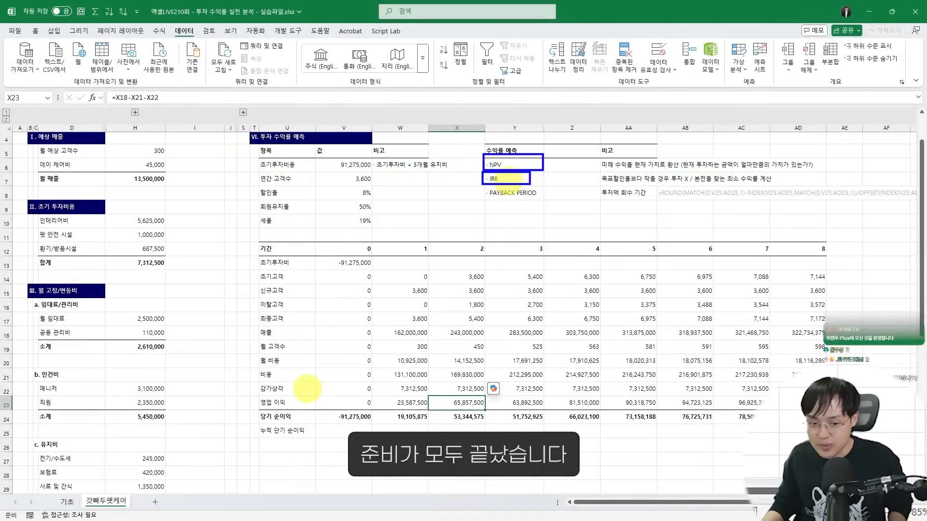
{"action": "left_click_drag", "start_coordinate": [277, 247], "coordinate": [796, 426]}
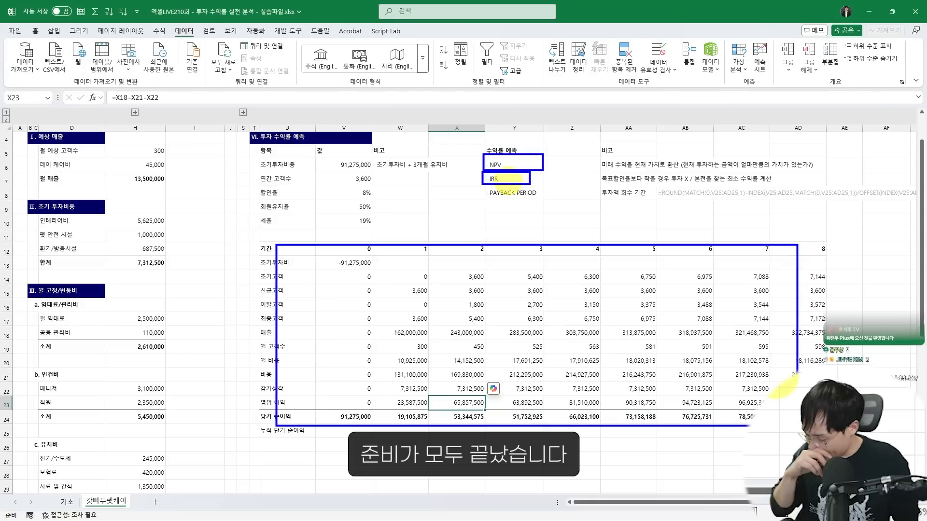
{"action": "key", "text": "Escape"}
Step: Start an NPV formula in Z6 using the discount rate in V8 as its rate argument
{"action": "left_click", "coordinate": [587, 175]}
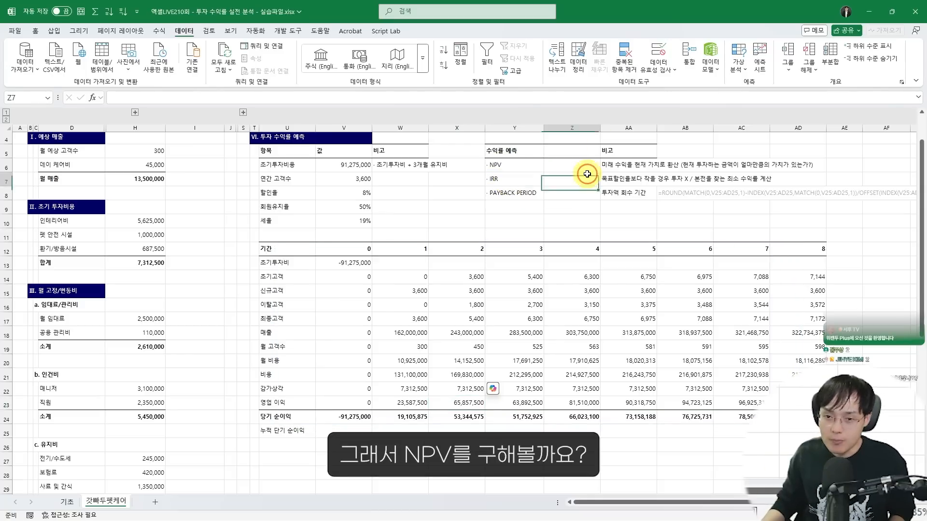
{"action": "scroll", "coordinate": [588, 185], "scroll_direction": "up", "scroll_amount": 1}
{"action": "scroll", "coordinate": [588, 188], "scroll_direction": "up", "scroll_amount": 2}
{"action": "left_click", "coordinate": [566, 228]}
{"action": "type", "text": "=NPBV"}
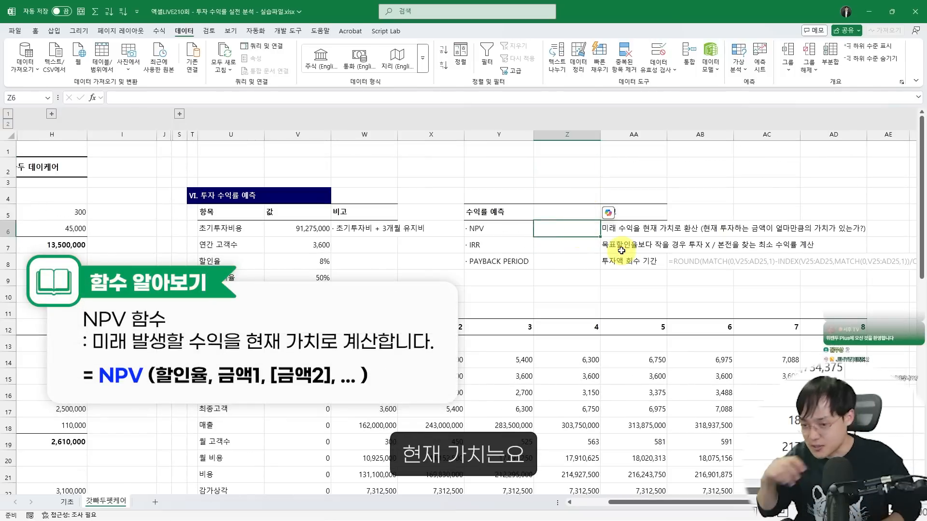
{"action": "key", "text": "BackSpace"}
{"action": "key", "text": "BackSpace"}
{"action": "type", "text": "V("}
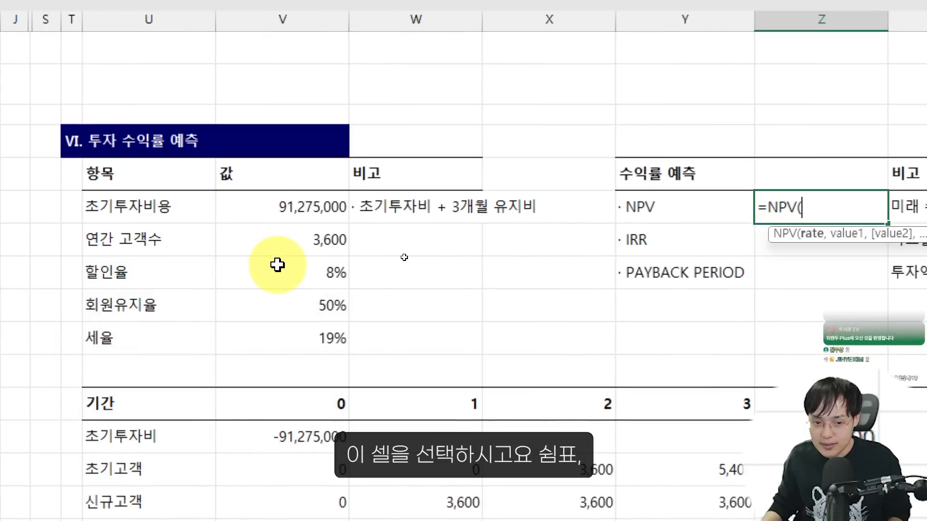
{"action": "left_click", "coordinate": [293, 267]}
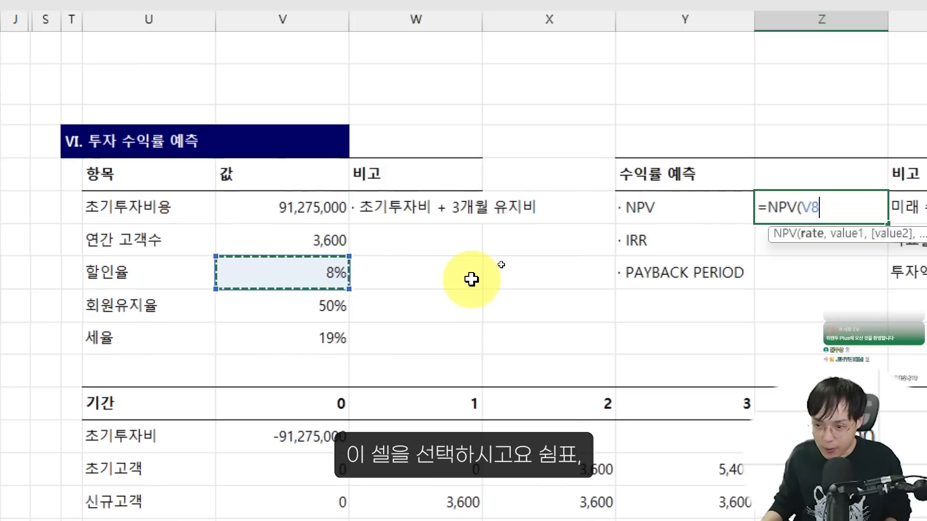
{"action": "type", "text": ","}
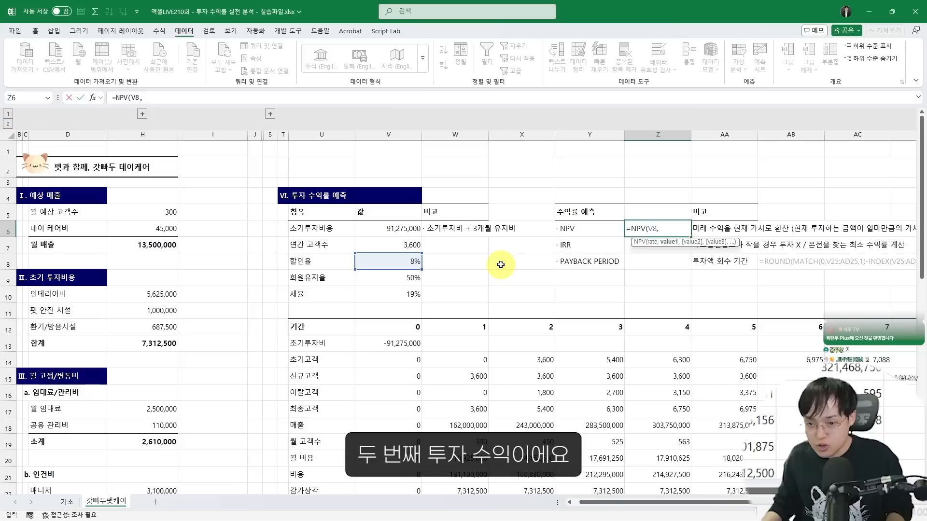
Step: Use the year 1 to 8 net profits in W24:AD24 as the NPV values and close the function
{"action": "scroll", "coordinate": [471, 279], "scroll_direction": "down", "scroll_amount": 2}
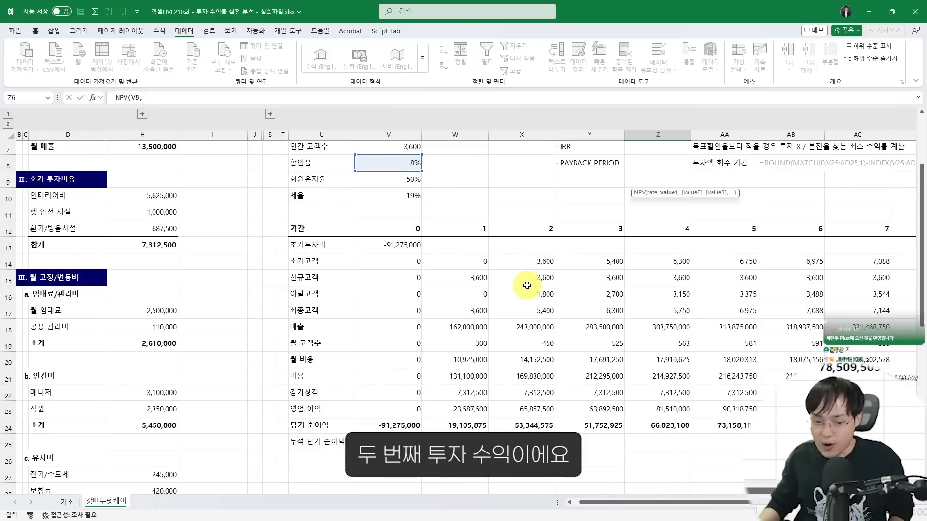
{"action": "scroll", "coordinate": [526, 285], "scroll_direction": "up", "scroll_amount": 2}
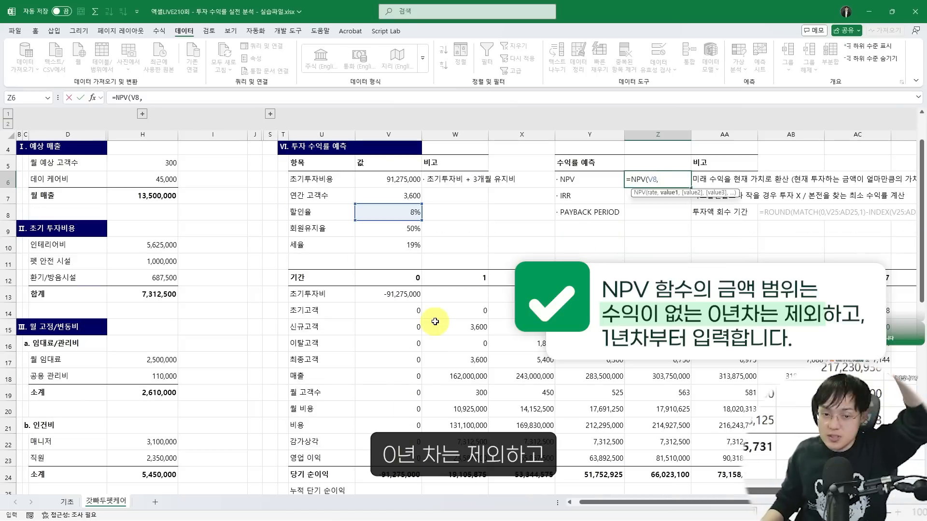
{"action": "scroll", "coordinate": [447, 355], "scroll_direction": "down", "scroll_amount": 2}
{"action": "left_click_drag", "start_coordinate": [462, 424], "coordinate": [848, 426]}
{"action": "scroll", "coordinate": [847, 426], "scroll_direction": "up", "scroll_amount": 1}
{"action": "type", "text": ")"}
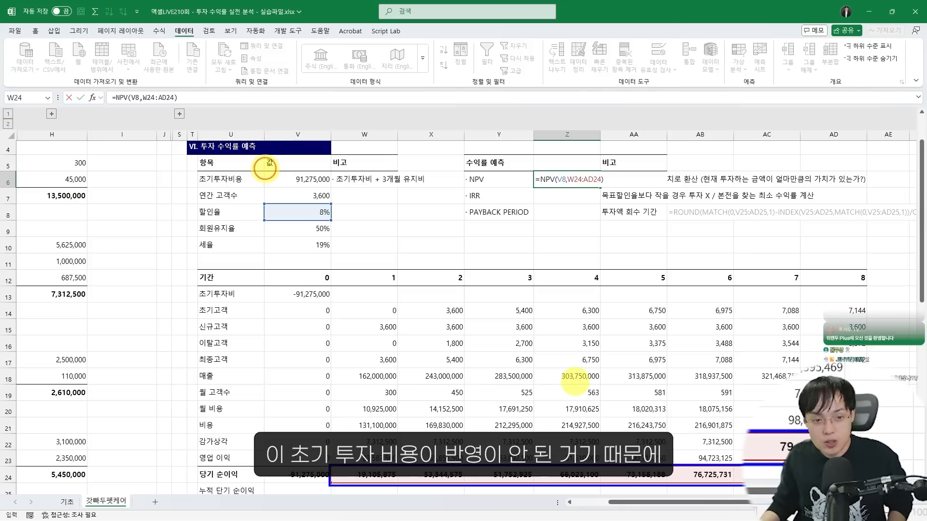
Step: Subtract the initial investment in V6 from the NPV result and enter the formula in Z6
{"action": "left_click_drag", "start_coordinate": [265, 169], "coordinate": [319, 183]}
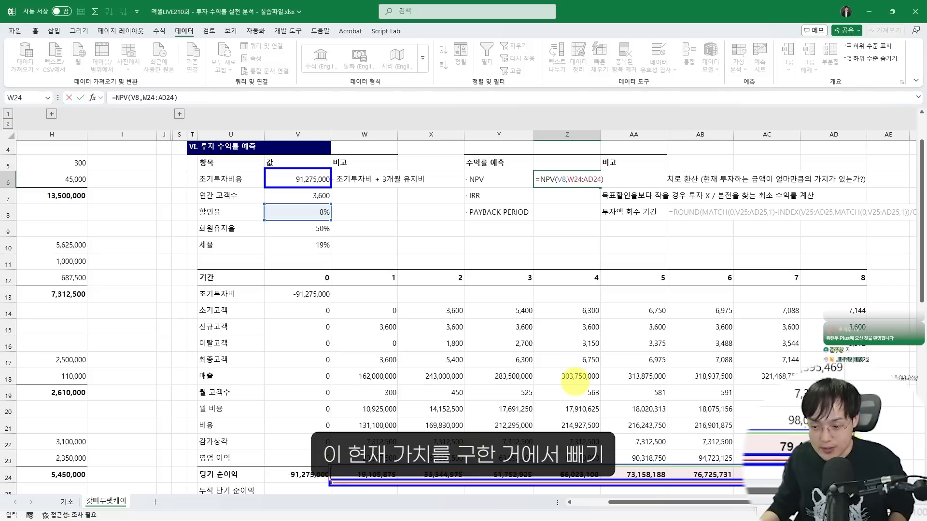
{"action": "type", "text": "-"}
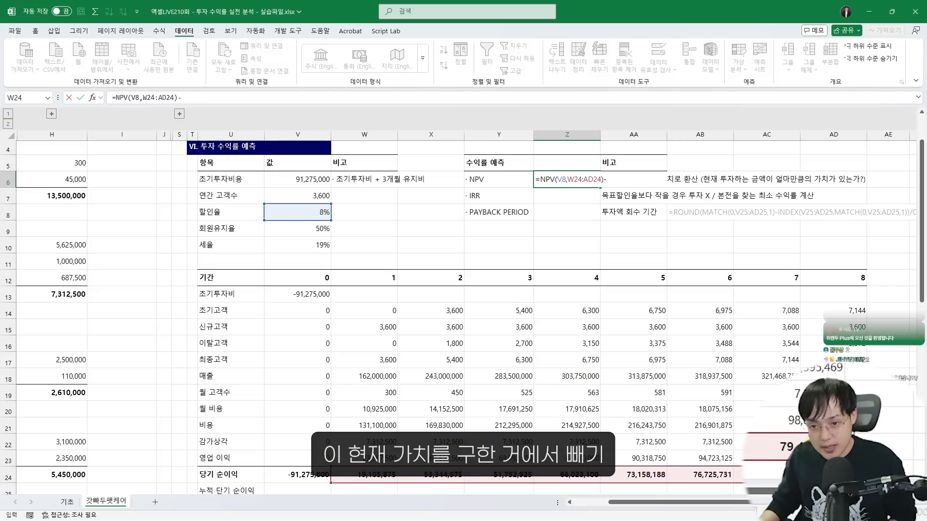
{"action": "left_click", "coordinate": [318, 181]}
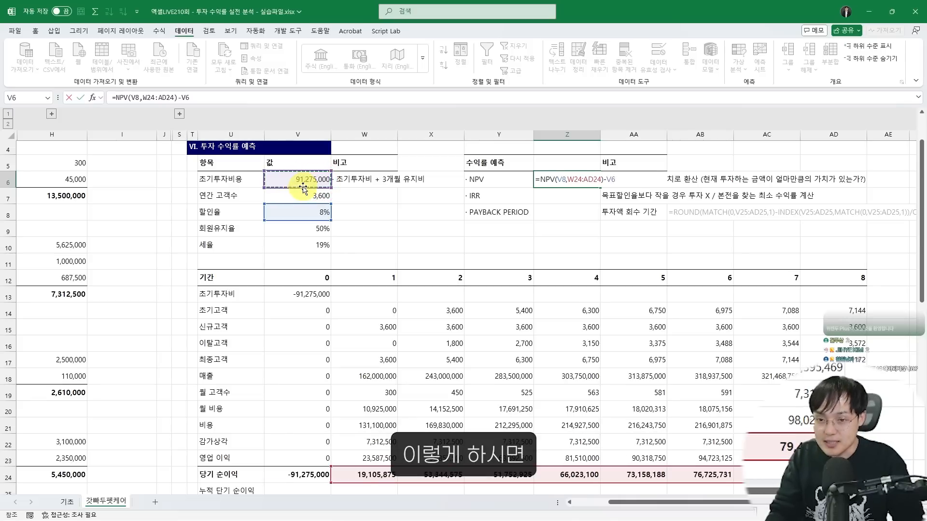
{"action": "key", "text": "Return"}
Step: Compare the initial investment in V6 and the eight-year forecast with the NPV in Z6
{"action": "left_click", "coordinate": [284, 181]}
{"action": "left_click_drag", "start_coordinate": [264, 171], "coordinate": [326, 184]}
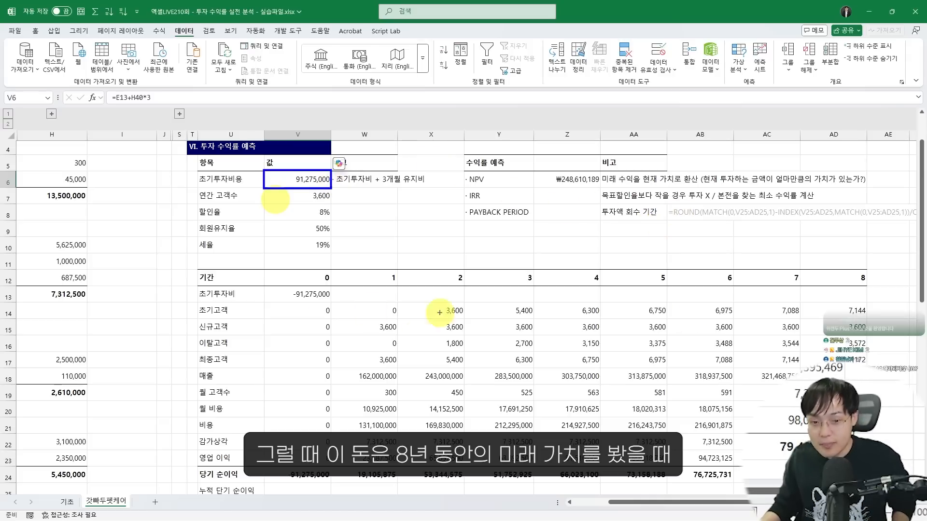
{"action": "mouse_move", "coordinate": [328, 269]}
{"action": "left_mouse_down"}
{"action": "mouse_move", "coordinate": [776, 403]}
{"action": "mouse_move", "coordinate": [865, 467]}
{"action": "mouse_move", "coordinate": [868, 485]}
{"action": "left_mouse_up"}
{"action": "left_click_drag", "start_coordinate": [543, 170], "coordinate": [594, 185]}
{"action": "mouse_move", "coordinate": [319, 185]}
{"action": "left_mouse_down"}
{"action": "mouse_move", "coordinate": [362, 125]}
{"action": "mouse_move", "coordinate": [528, 160]}
{"action": "left_mouse_up"}
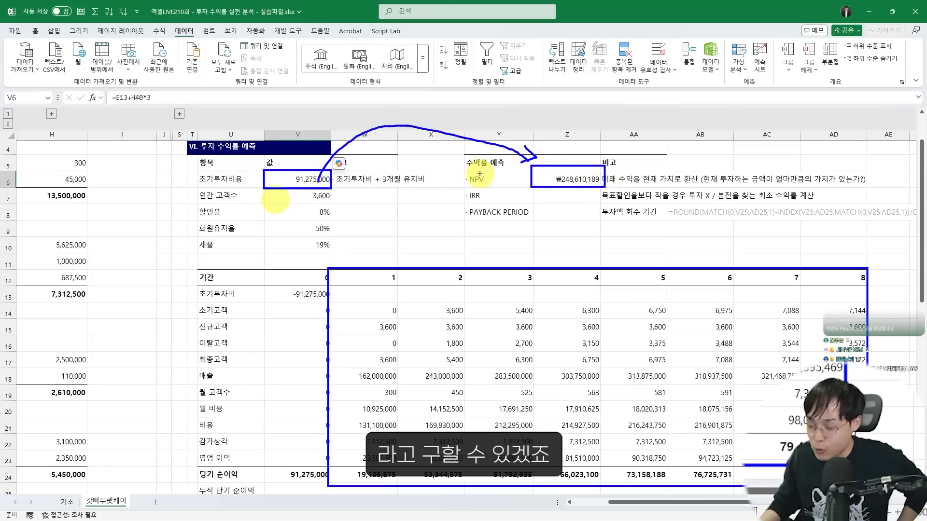
{"action": "key", "text": "Escape"}
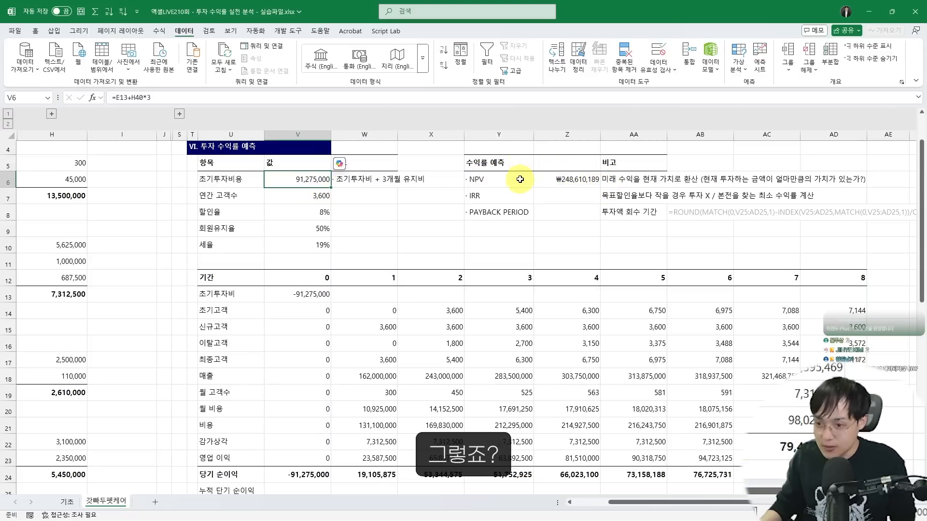
Step: Calculate the IRR in Z7 from the year 0 to 8 net profits with =IRR(V24:AD24)
{"action": "left_click", "coordinate": [559, 195]}
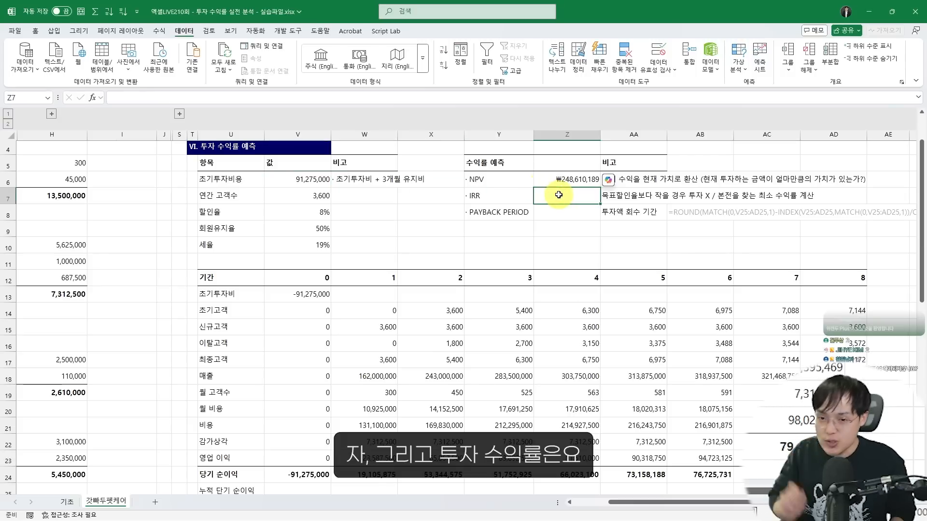
{"action": "type", "text": "=I"}
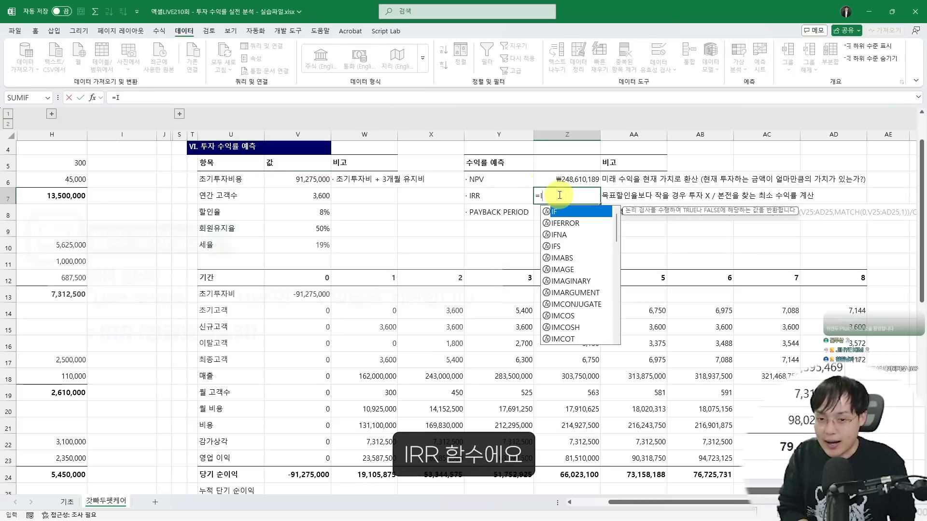
{"action": "type", "text": "RR("}
{"action": "scroll", "coordinate": [559, 196], "scroll_direction": "down", "scroll_amount": 1}
{"action": "left_click", "coordinate": [310, 428]}
{"action": "left_click_drag", "start_coordinate": [310, 428], "coordinate": [834, 427]}
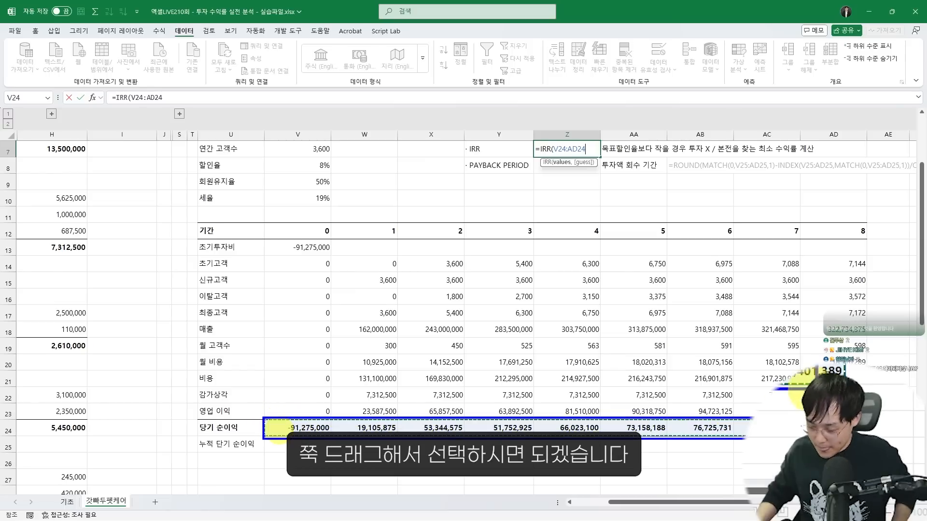
{"action": "type", "text": ")"}
{"action": "key", "text": "Return"}
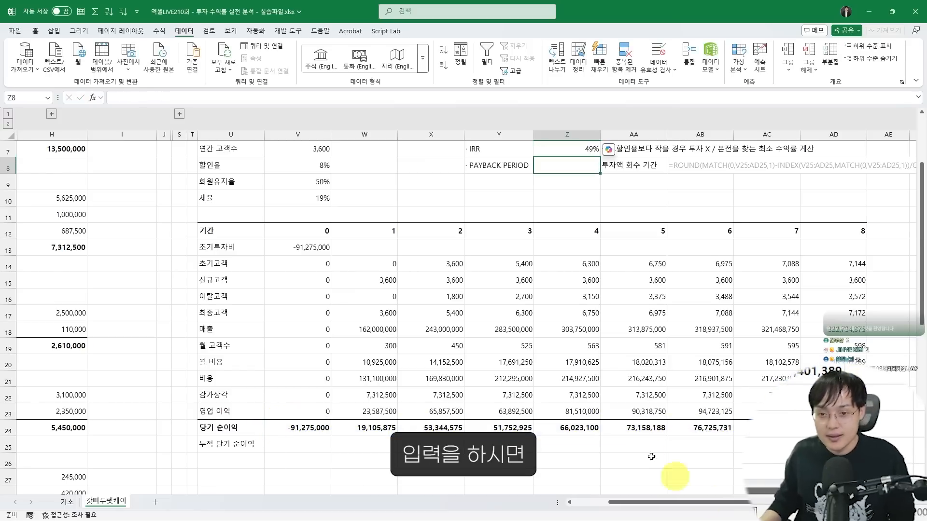
{"action": "scroll", "coordinate": [606, 290], "scroll_direction": "up", "scroll_amount": 2}
{"action": "left_click_drag", "start_coordinate": [535, 237], "coordinate": [602, 254]}
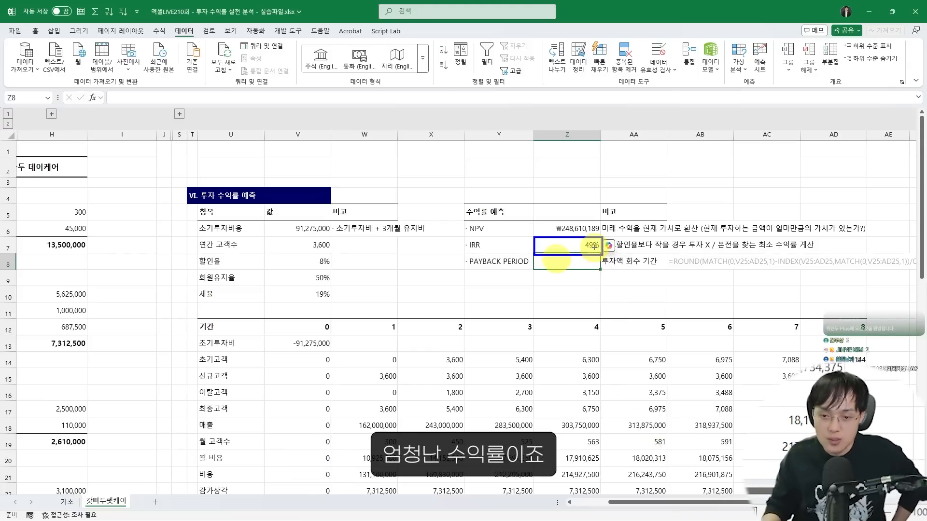
Step: Start the cumulative net profit row by linking V25 to the year 0 net profit in V24
{"action": "scroll", "coordinate": [594, 247], "scroll_direction": "down", "scroll_amount": 2}
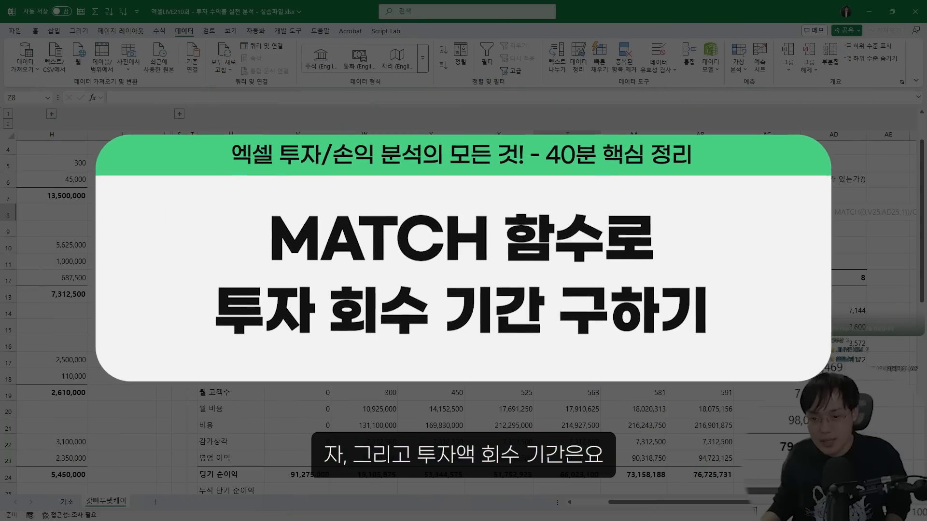
{"action": "scroll", "coordinate": [309, 455], "scroll_direction": "down", "scroll_amount": 1}
{"action": "left_click", "coordinate": [309, 446]}
{"action": "type", "text": "="}
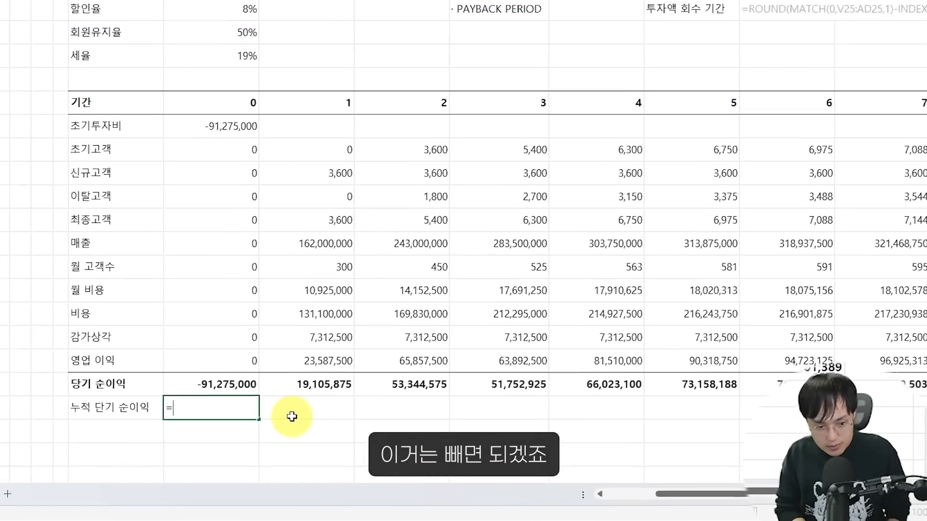
{"action": "key", "text": "Up"}
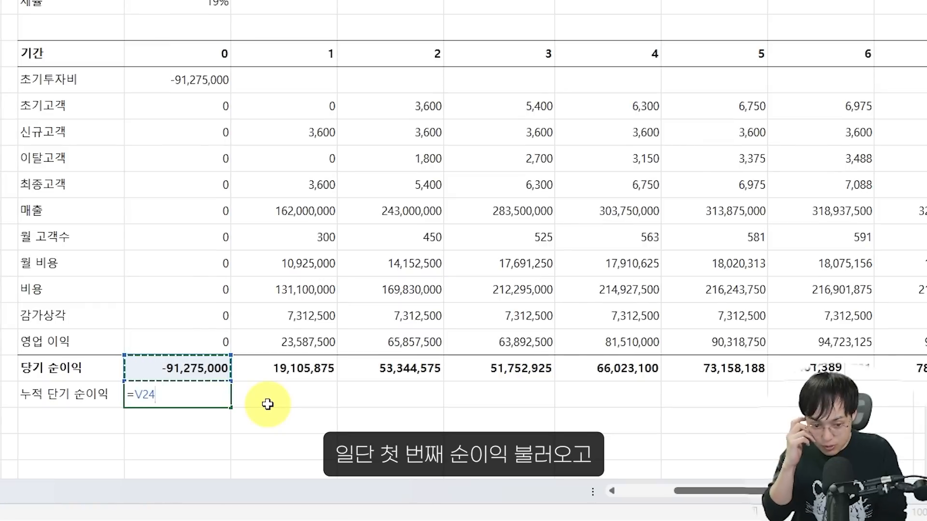
{"action": "key", "text": "Return"}
Step: Calculate year 1 cumulative net profit in W25 as V25+W24 and fill the formula across through AD25
{"action": "left_click", "coordinate": [265, 405]}
{"action": "scroll", "coordinate": [413, 217], "scroll_direction": "down", "scroll_amount": 2}
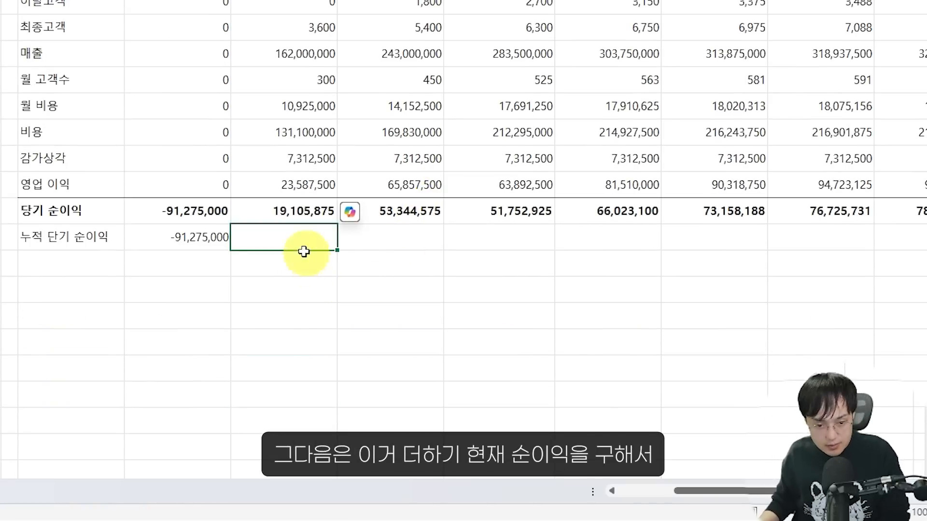
{"action": "type", "text": "="}
{"action": "left_click", "coordinate": [205, 233]}
{"action": "type", "text": "+"}
{"action": "left_click", "coordinate": [281, 213]}
{"action": "key", "text": "Return"}
{"action": "left_click", "coordinate": [333, 244]}
{"action": "left_click_drag", "start_coordinate": [340, 249], "coordinate": [920, 239]}
{"action": "left_click", "coordinate": [572, 193]}
Step: Calculate the payback period in Z8 by locating 0 in the cumulative net profit row with =MATCH(0,V25:AD25)
{"action": "scroll", "coordinate": [473, 238], "scroll_direction": "up", "scroll_amount": 2}
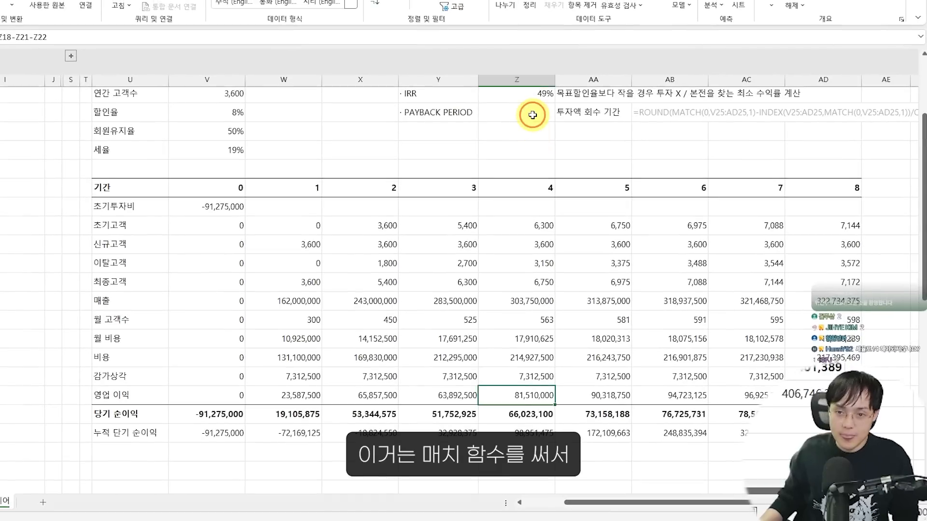
{"action": "scroll", "coordinate": [534, 123], "scroll_direction": "up", "scroll_amount": 1}
{"action": "left_click", "coordinate": [523, 164]}
{"action": "scroll", "coordinate": [522, 173], "scroll_direction": "down", "scroll_amount": 1}
{"action": "type", "text": "=matc"}
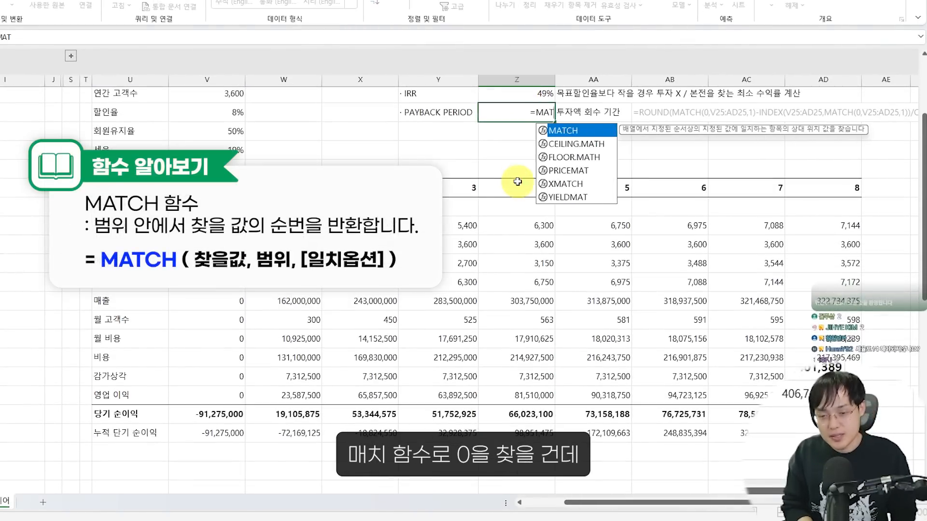
{"action": "key", "text": "Tab"}
{"action": "type", "text": "0"}
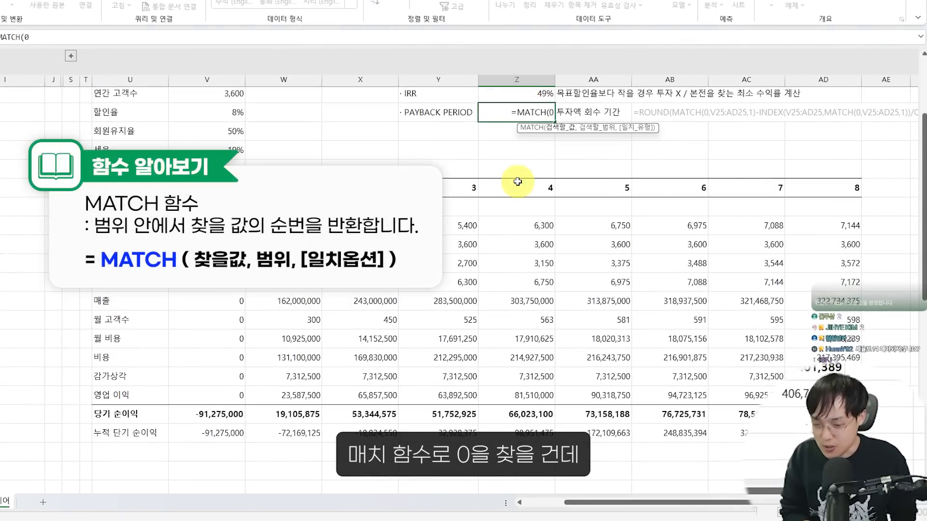
{"action": "type", "text": ","}
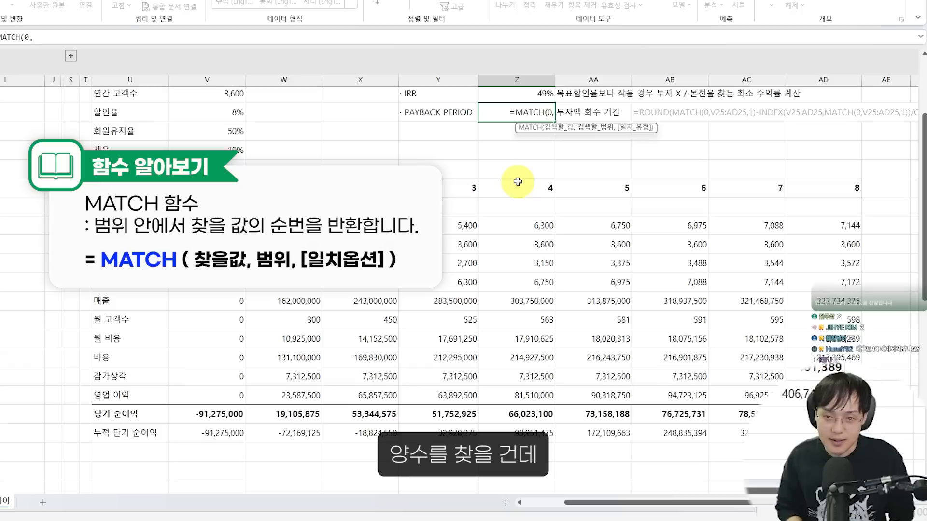
{"action": "left_click_drag", "start_coordinate": [226, 432], "coordinate": [821, 433]}
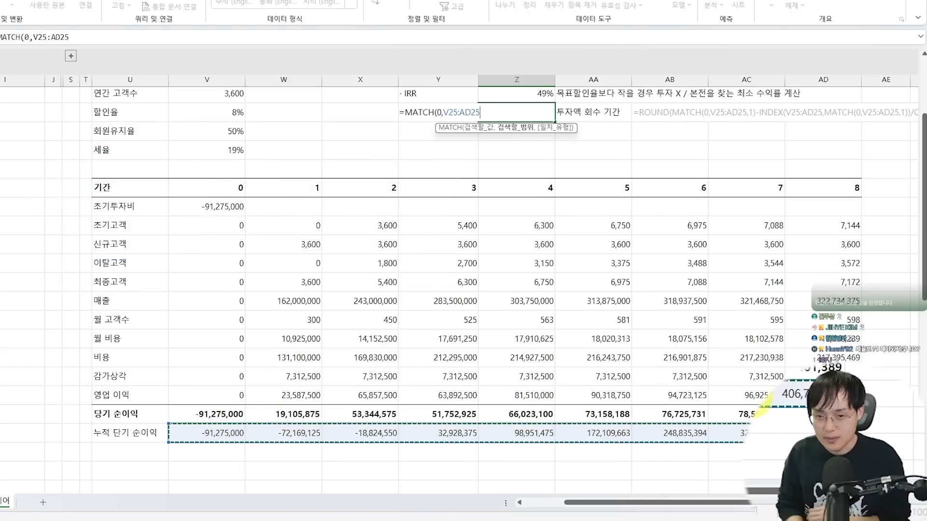
{"action": "type", "text": ")"}
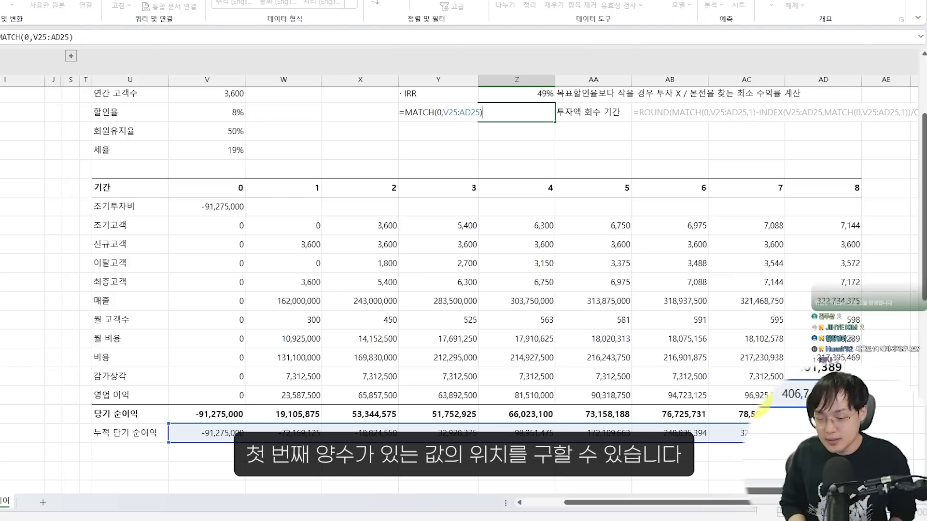
{"action": "key", "text": "ctrl+Return"}
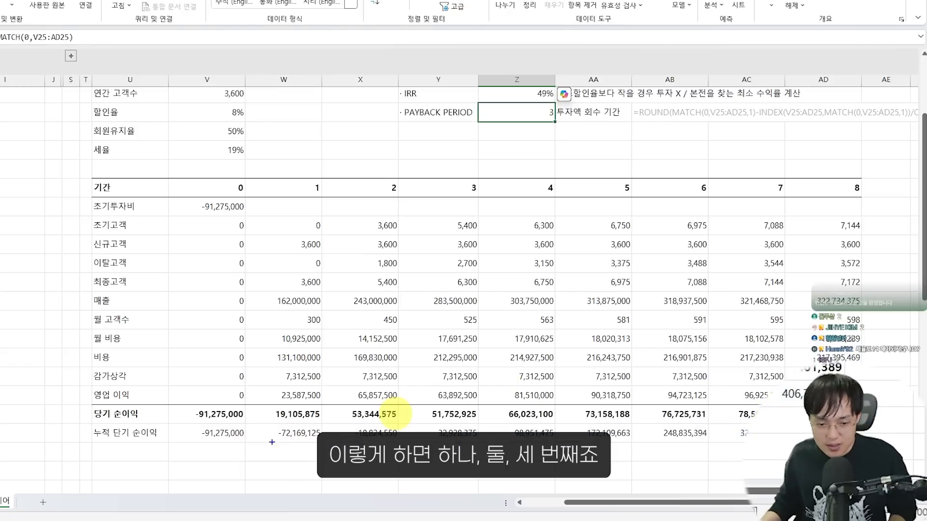
Step: Compare the MATCH formula in Z8 with the cumulative net profit row and the year 3 column of the forecast
{"action": "left_click_drag", "start_coordinate": [202, 434], "coordinate": [279, 419]}
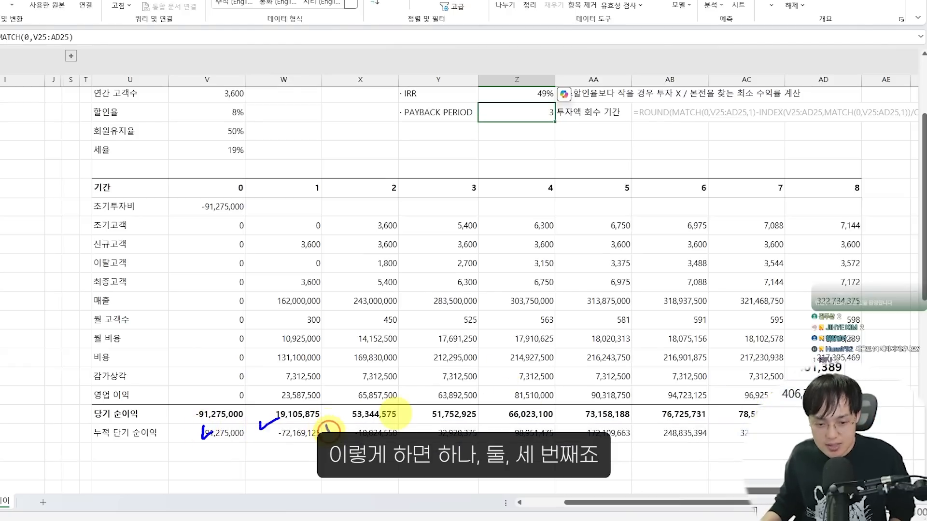
{"action": "double_click", "coordinate": [526, 112]}
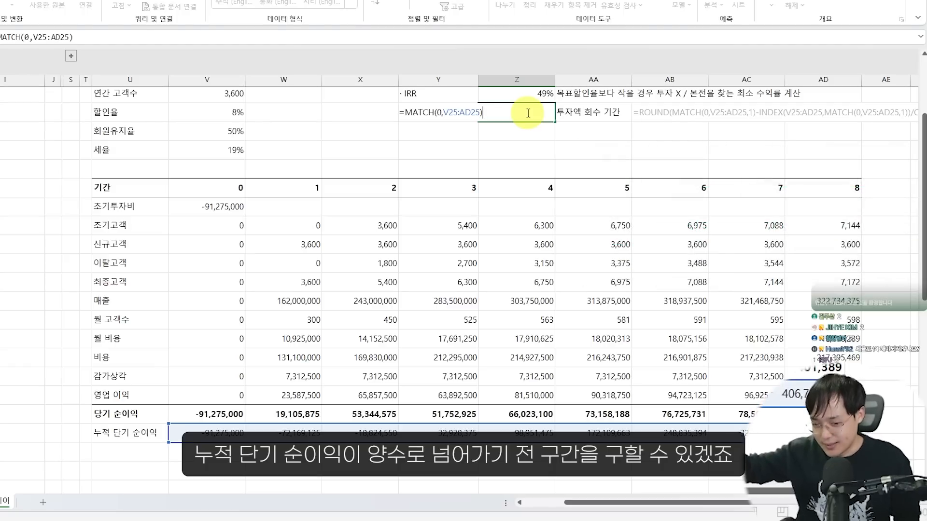
{"action": "key", "text": "Escape"}
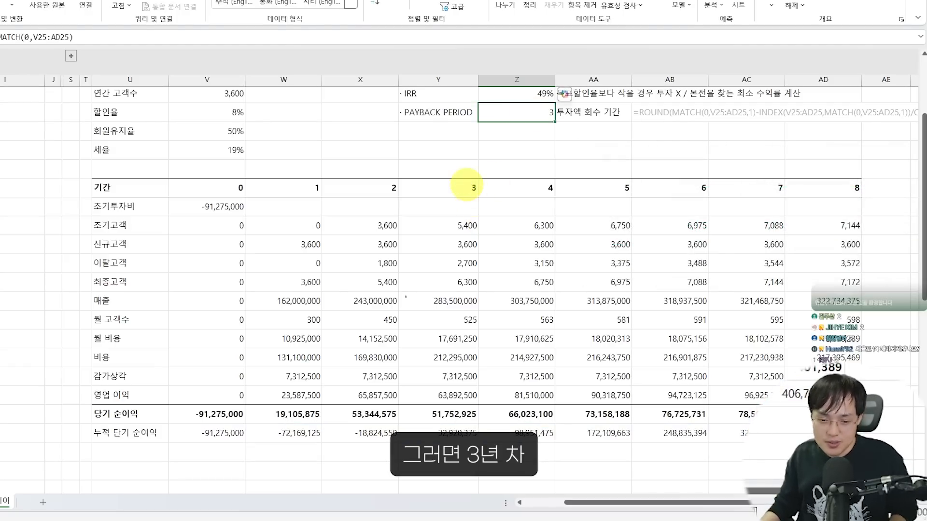
{"action": "mouse_move", "coordinate": [398, 178]}
{"action": "left_mouse_down"}
{"action": "mouse_move", "coordinate": [436, 265]}
{"action": "mouse_move", "coordinate": [480, 440]}
{"action": "left_mouse_up"}
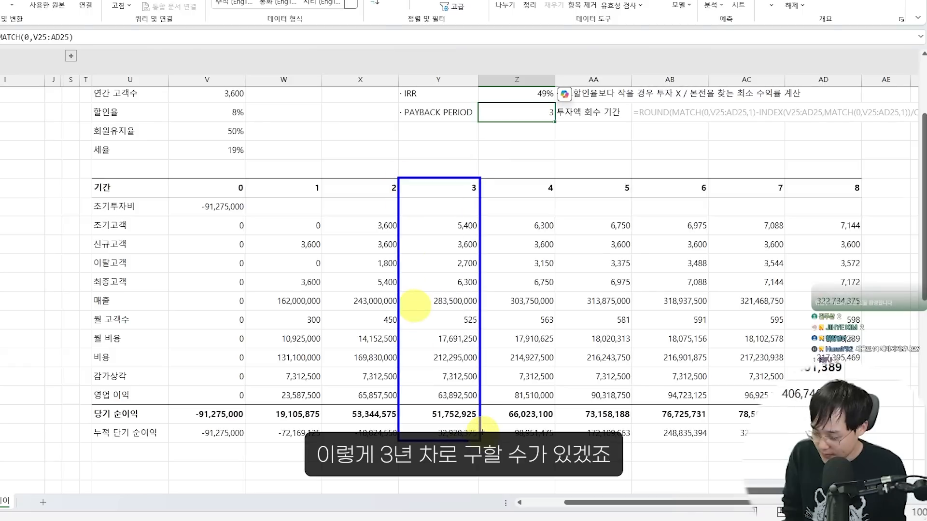
Step: Copy the prepared ROUND payback formula text from AB8 without its leading apostrophe
{"action": "scroll", "coordinate": [555, 210], "scroll_direction": "up", "scroll_amount": 1}
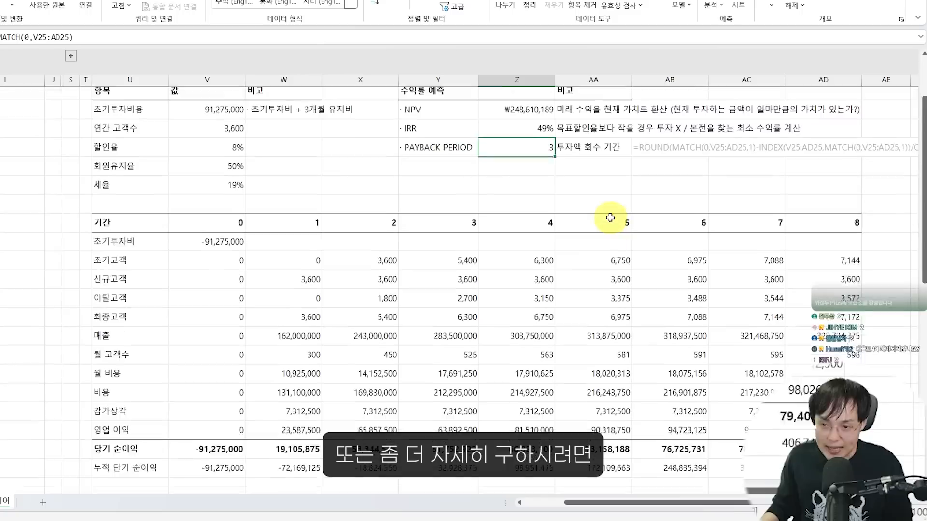
{"action": "left_click", "coordinate": [679, 173]}
{"action": "scroll", "coordinate": [654, 165], "scroll_direction": "right", "scroll_amount": 3}
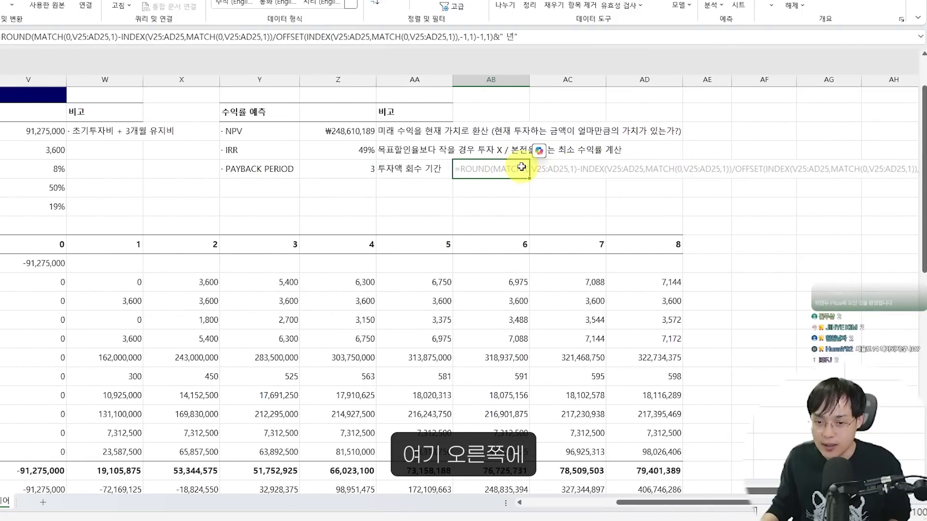
{"action": "double_click", "coordinate": [523, 167]}
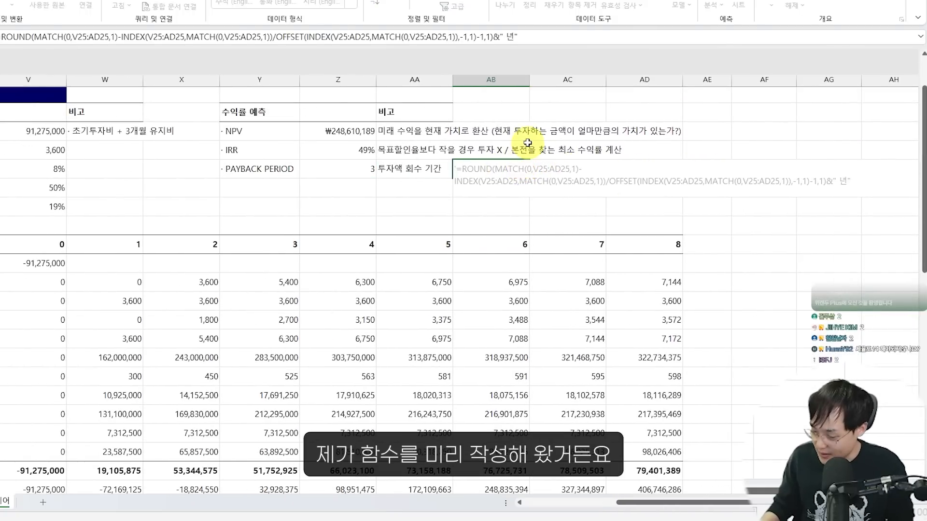
{"action": "double_click", "coordinate": [479, 173]}
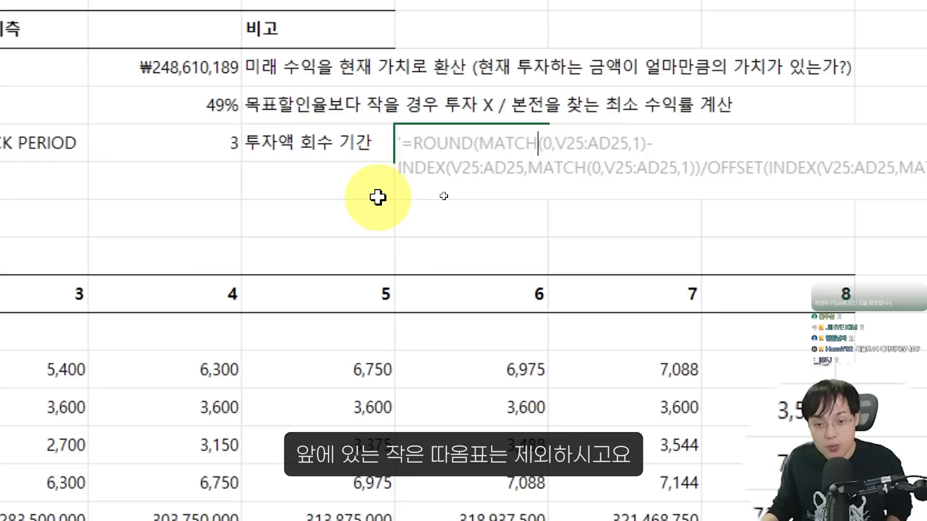
{"action": "left_click_drag", "start_coordinate": [404, 143], "coordinate": [926, 175]}
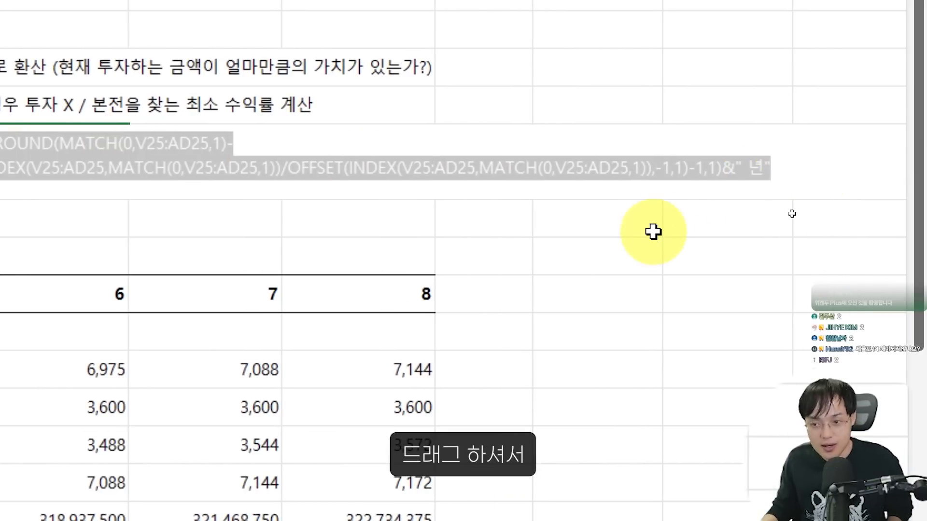
{"action": "key", "text": "ctrl+c"}
{"action": "key", "text": "Escape"}
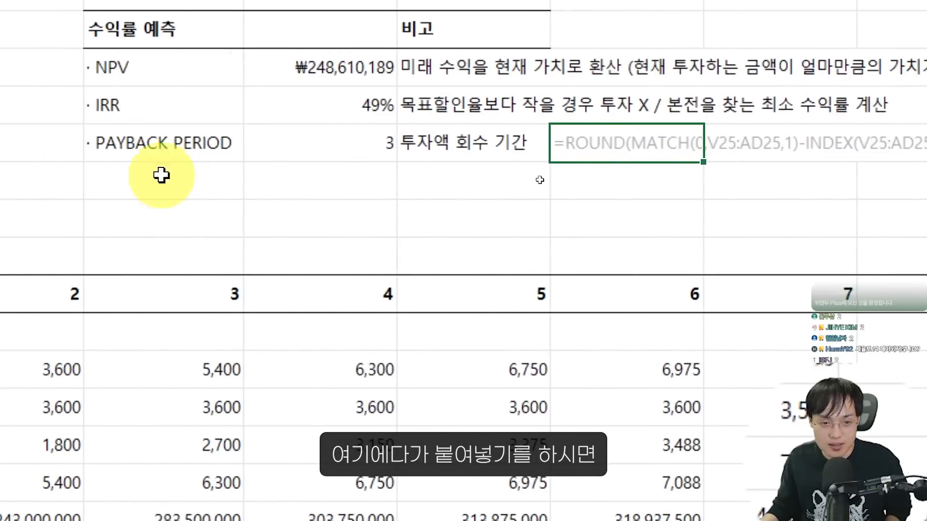
Step: Replace the Z8 payback formula with the copied =ROUND(MATCH(0,V25:AD25,1)-INDEX(V25:AD25,MATCH(0,V25:AD25,1))/OFFSET(INDEX(V25:AD25,MATCH(0,V25:AD25,1)),-1,1)-1,1)&" 년"
{"action": "double_click", "coordinate": [281, 140]}
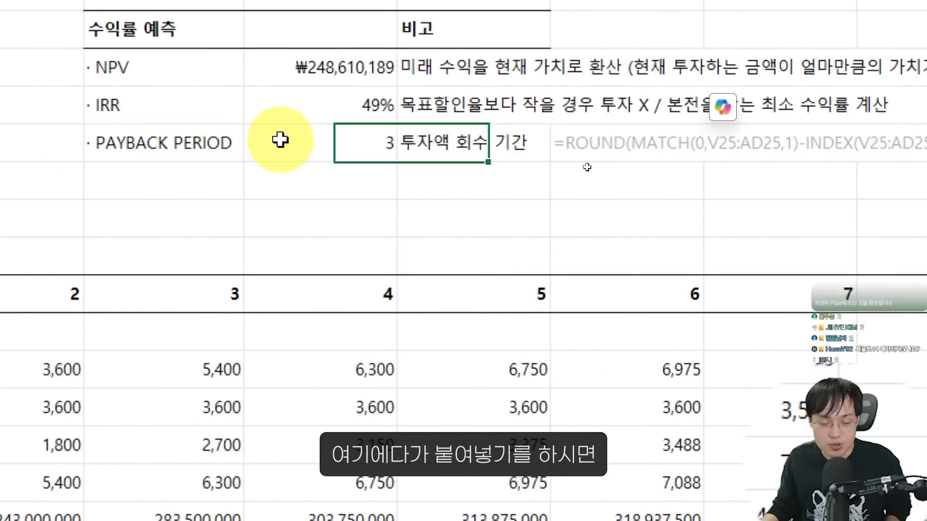
{"action": "key", "text": "ctrl+a"}
{"action": "key", "text": "ctrl+v"}
{"action": "key", "text": "Return"}
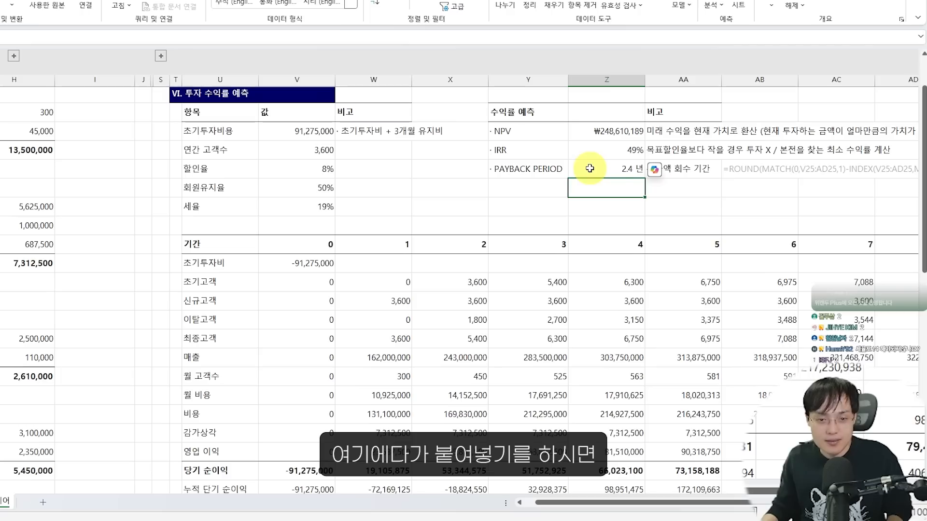
{"action": "left_click", "coordinate": [287, 142]}
{"action": "scroll", "coordinate": [624, 161], "scroll_direction": "down", "scroll_amount": 1}
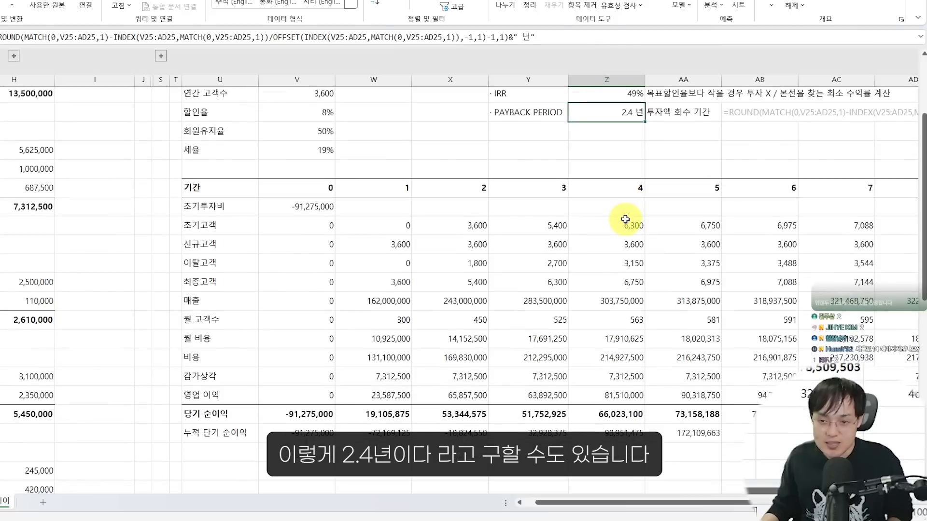
Step: Review the complete pet day-care forecast sheet, focusing on the NPV, IRR and payback period results in rows 6 to 8
{"action": "left_click_drag", "start_coordinate": [571, 97], "coordinate": [676, 118]}
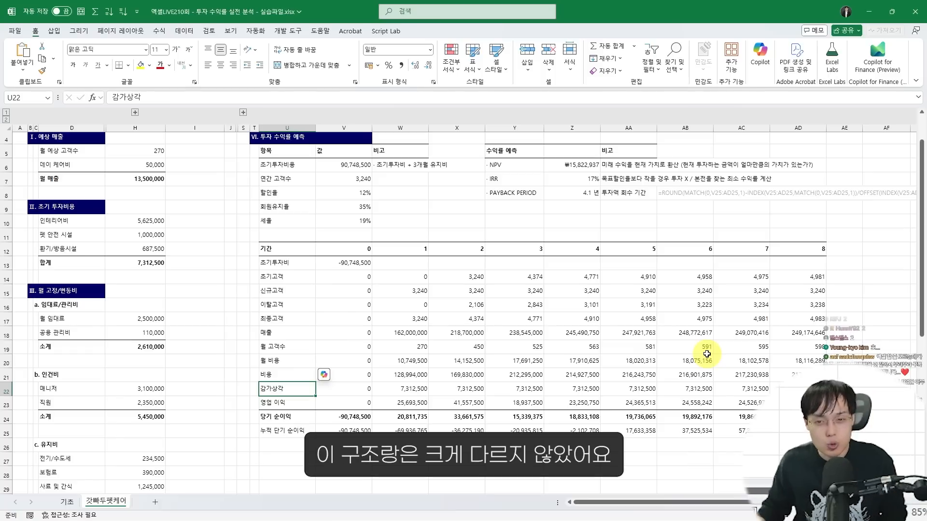
{"action": "scroll", "coordinate": [686, 350], "scroll_direction": "up", "scroll_amount": 1}
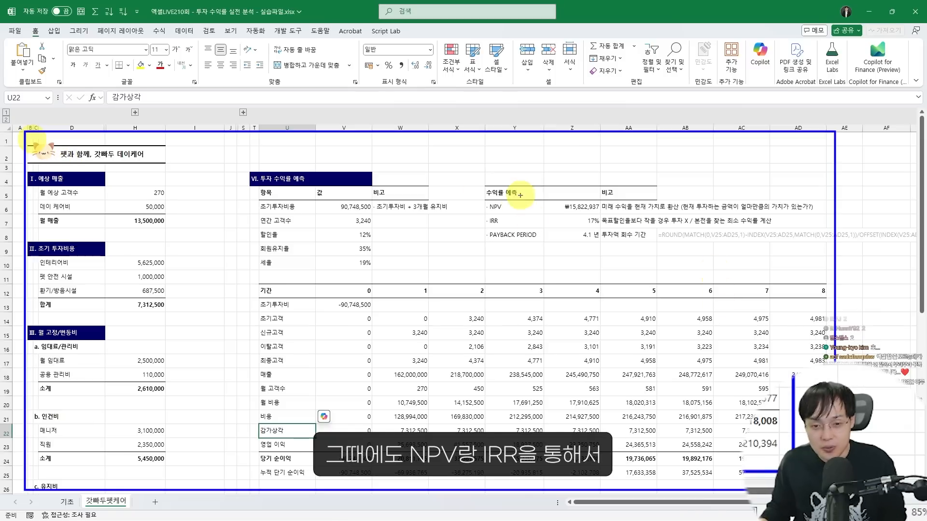
{"action": "left_click_drag", "start_coordinate": [484, 198], "coordinate": [547, 232]}
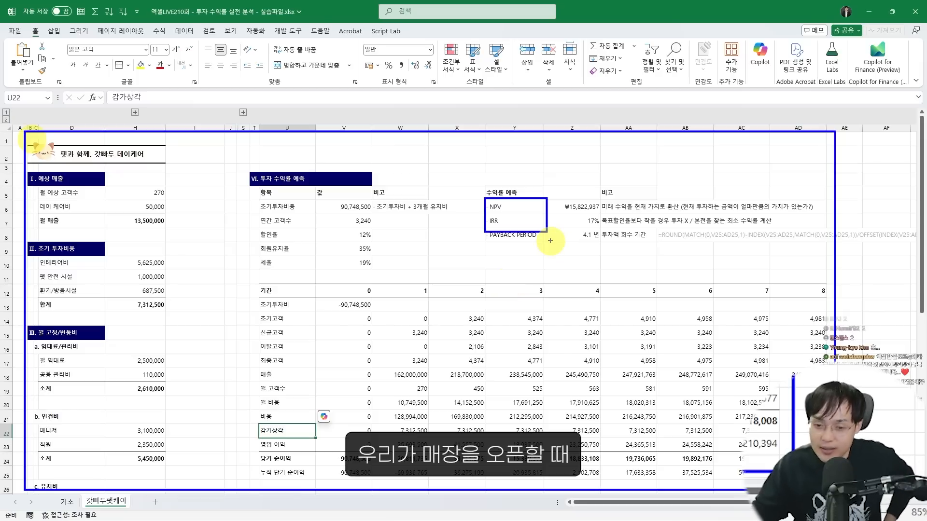
{"action": "mouse_move", "coordinate": [477, 271]}
{"action": "left_mouse_down"}
{"action": "mouse_move", "coordinate": [470, 316]}
{"action": "mouse_move", "coordinate": [498, 268]}
{"action": "left_mouse_up"}
{"action": "left_click_drag", "start_coordinate": [490, 276], "coordinate": [489, 289]}
{"action": "left_click_drag", "start_coordinate": [516, 258], "coordinate": [521, 327]}
{"action": "left_click_drag", "start_coordinate": [532, 316], "coordinate": [543, 319]}
{"action": "mouse_move", "coordinate": [509, 368]}
{"action": "left_mouse_down"}
{"action": "mouse_move", "coordinate": [495, 202]}
{"action": "mouse_move", "coordinate": [513, 378]}
{"action": "mouse_move", "coordinate": [549, 370]}
{"action": "left_mouse_up"}
{"action": "left_click_drag", "start_coordinate": [656, 296], "coordinate": [567, 329]}
{"action": "left_click_drag", "start_coordinate": [573, 295], "coordinate": [585, 329]}
{"action": "left_click_drag", "start_coordinate": [597, 260], "coordinate": [624, 258]}
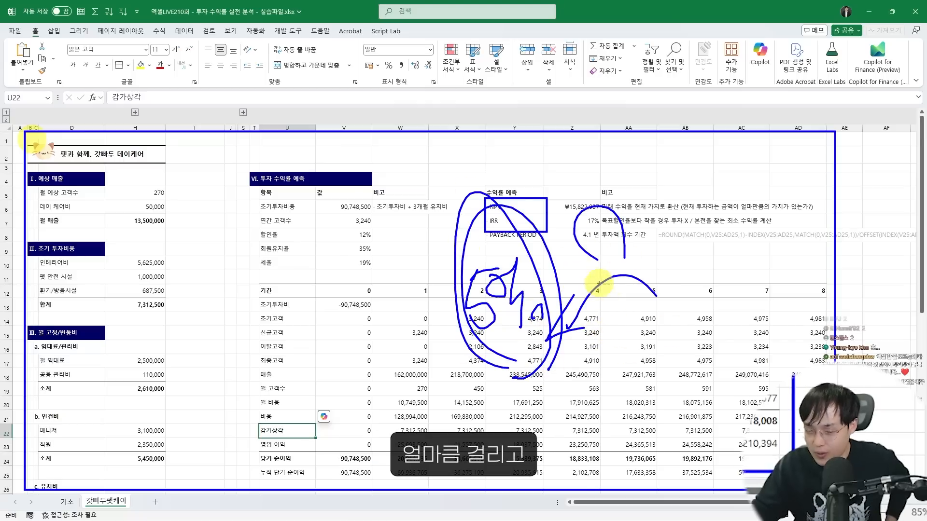